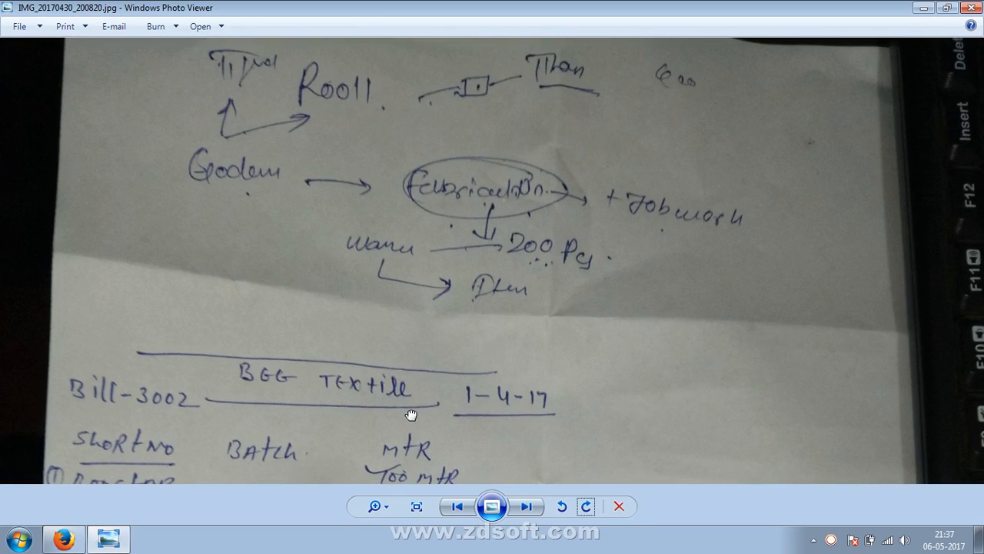
Step: Examine the handwritten notes for the textile bill's batch quantities, the fabric lots issued and the washing entries
left_click_drag(374, 372, 388, 245)
left_click_drag(364, 395, 383, 175)
left_click_drag(346, 344, 368, 178)
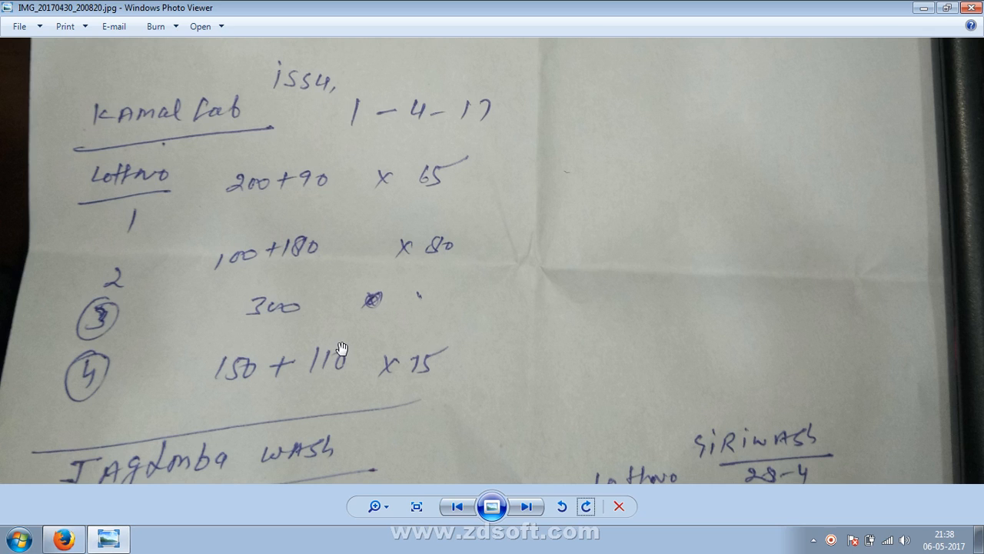
left_click_drag(400, 182, 433, 322)
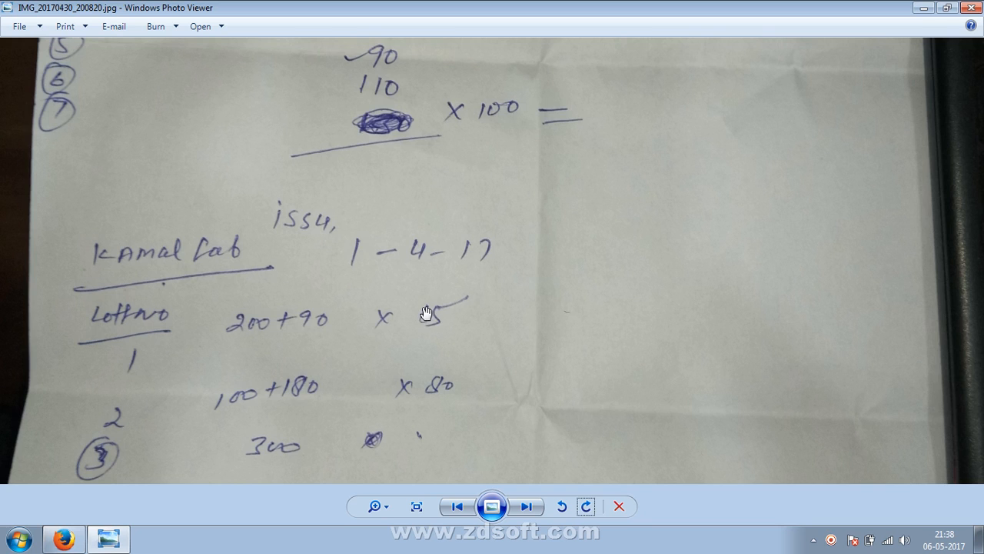
scroll(423, 312, "down", 1)
left_click_drag(423, 312, 423, 230)
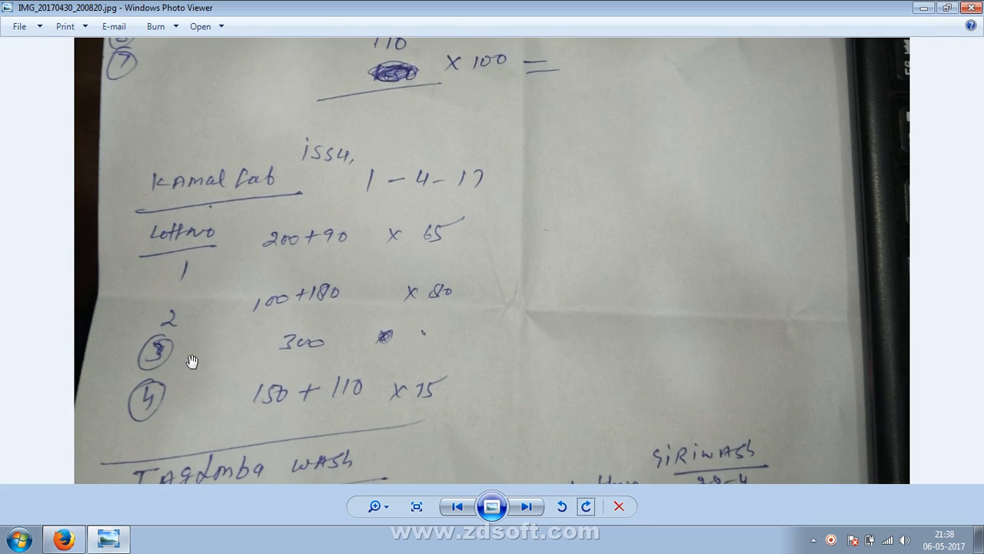
left_click_drag(233, 394, 280, 218)
left_click_drag(297, 160, 329, 439)
right_click(329, 438)
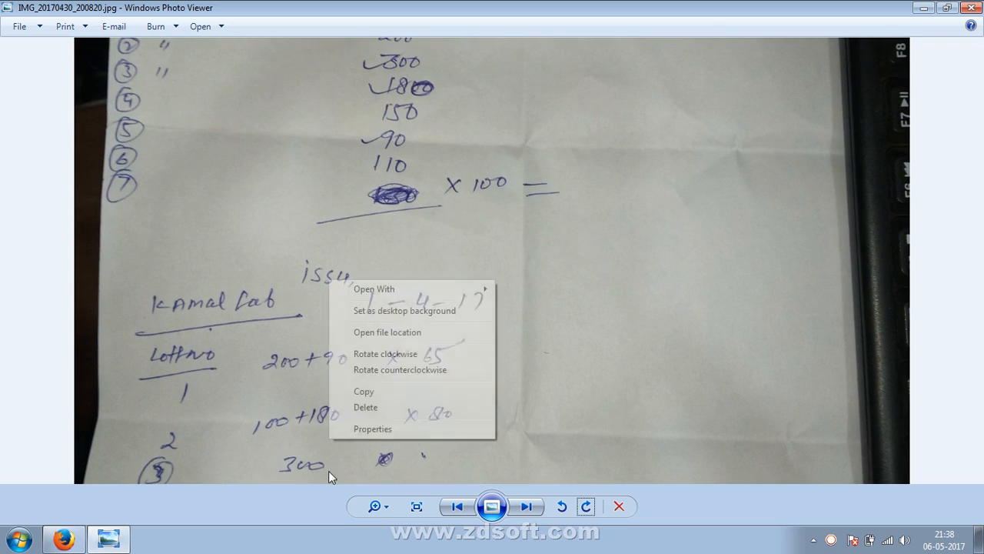
left_click(163, 199)
left_click_drag(192, 156, 254, 331)
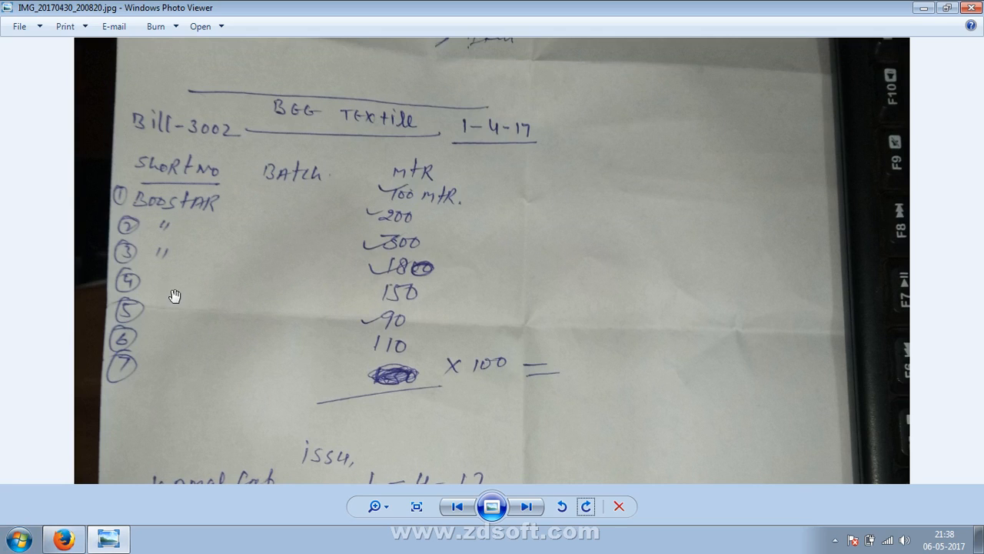
left_click_drag(312, 379, 358, 146)
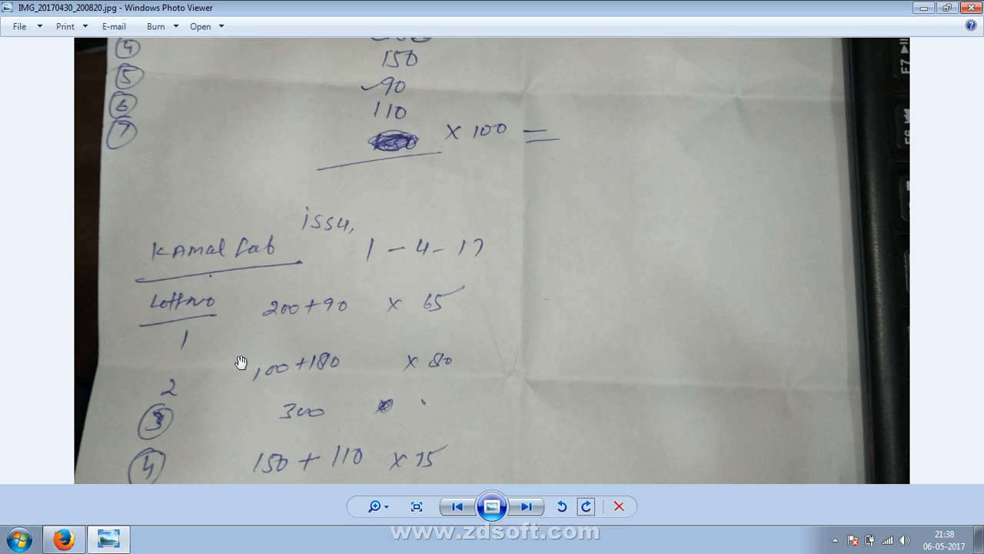
left_click_drag(241, 363, 252, 178)
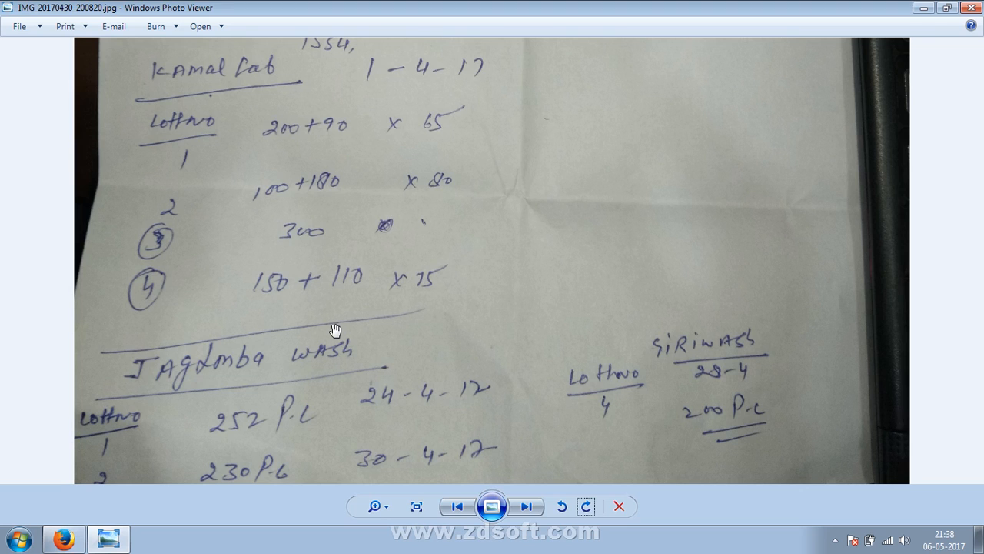
Step: Set the photo aside, refresh the desktop and start Busy 17 in demo mode
left_click(926, 10)
right_click(626, 83)
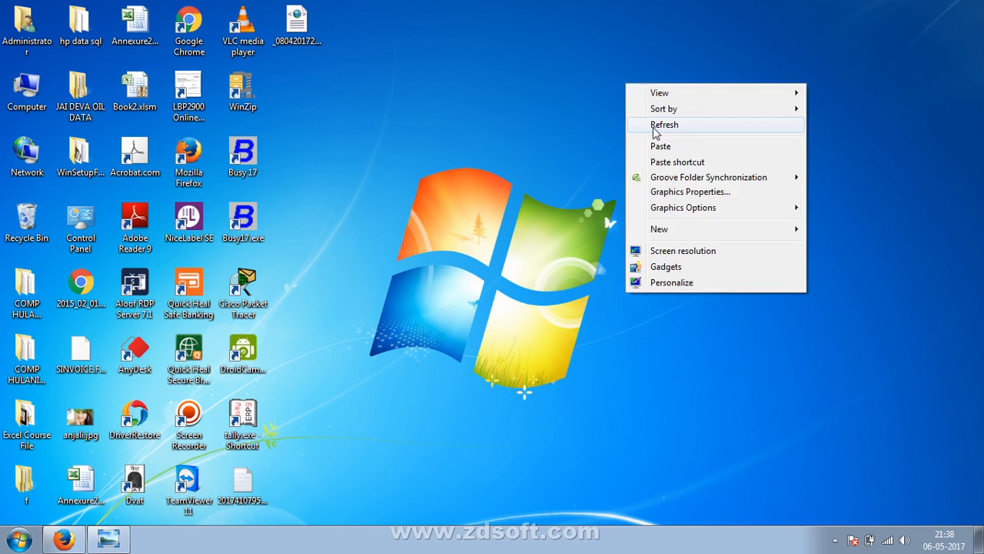
left_click(654, 131)
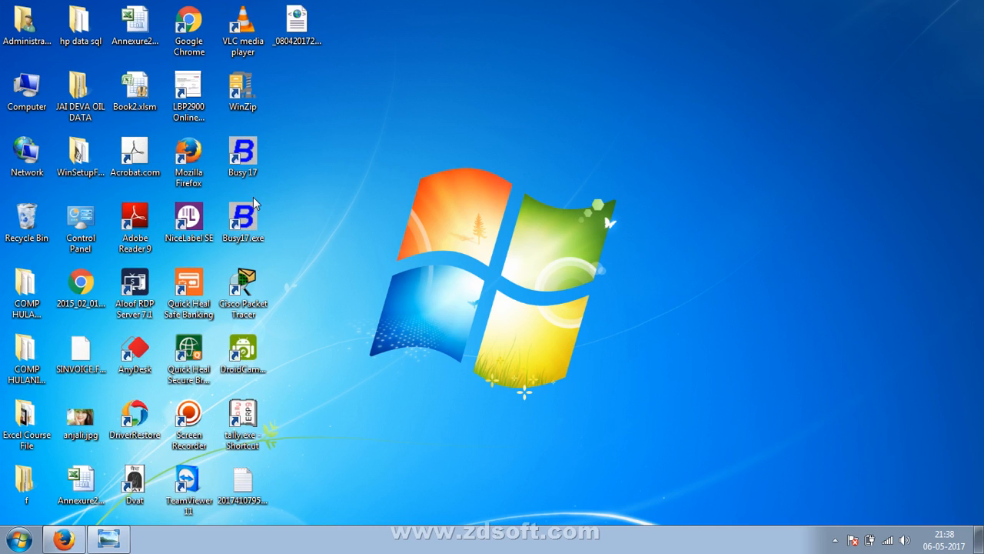
double_click(254, 170)
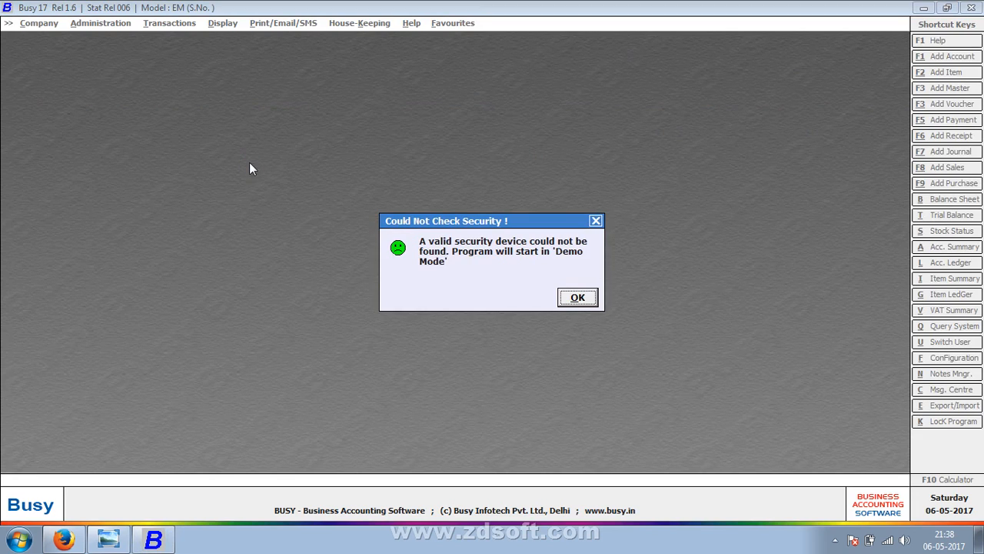
left_click(577, 298)
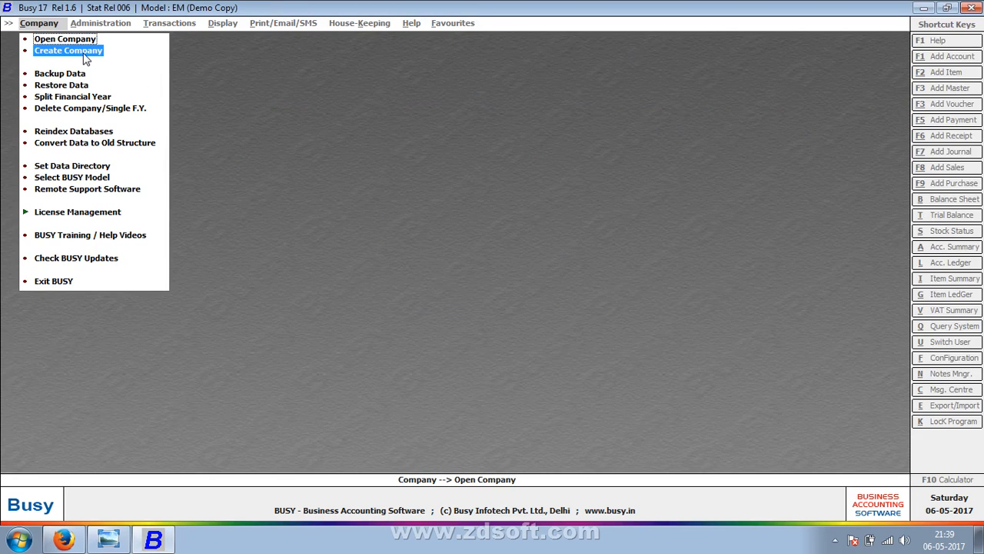
Step: Create and save a company named DEMO -1, keeping the default country, financial year, currency and VAT settings
left_click(83, 52)
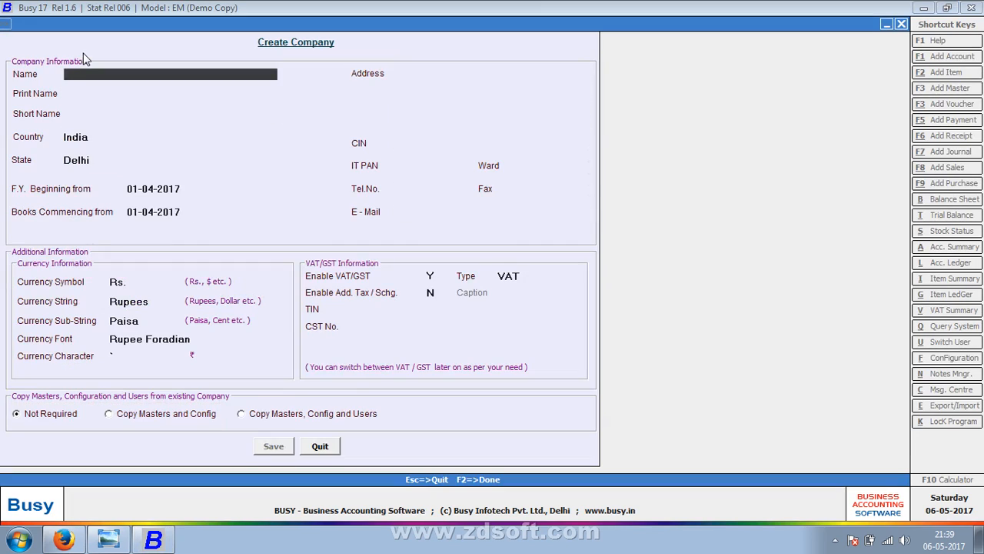
type("DEMO -1")
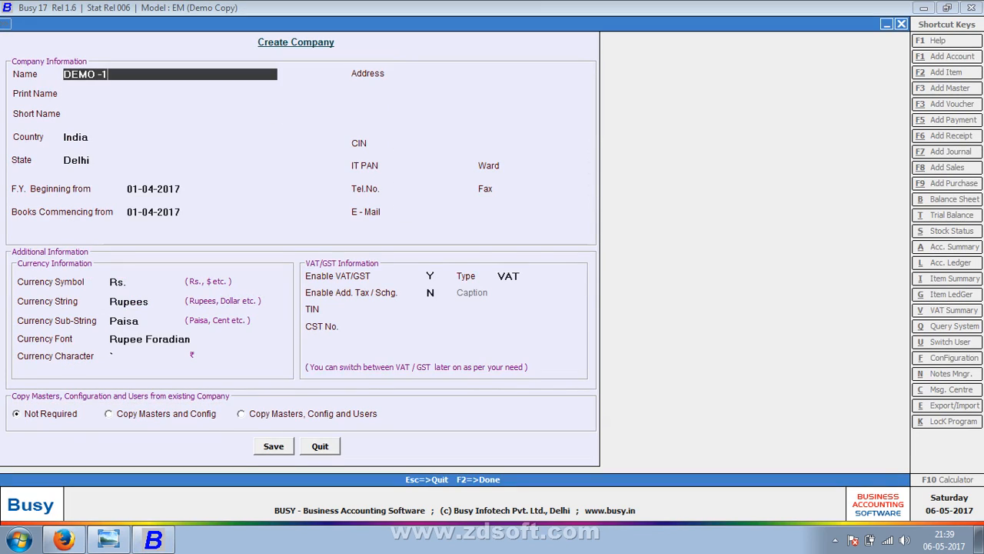
key("Return")
key("Return")
key("Return")
key("Return")
key("Return")
key("Return")
key("Return")
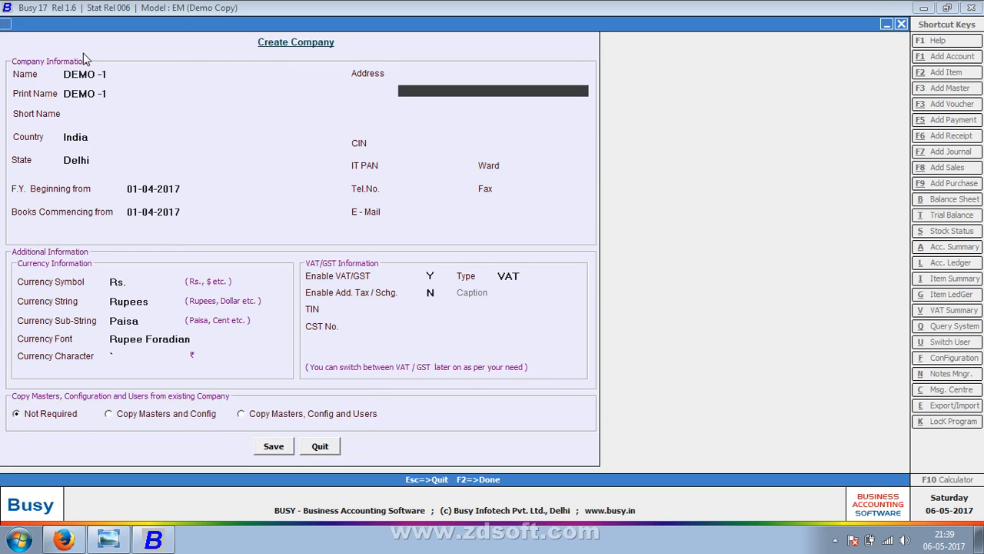
key("Return")
key("Return")
key("Return")
key("Return")
key("Return")
key("Return")
key("Return")
key("Return")
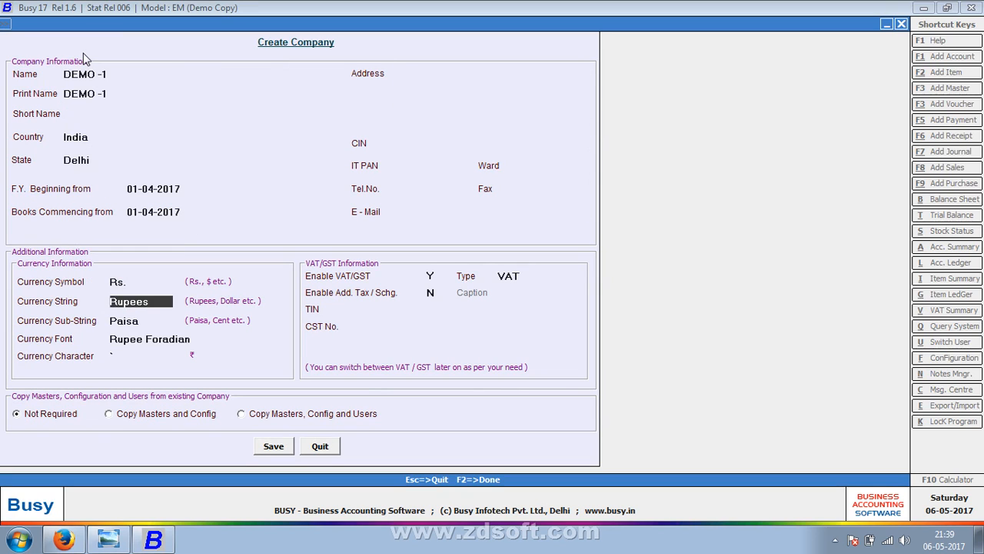
key("Return")
key("Return")
key("Return")
key("Return")
key("Return")
key("Return")
key("Return")
key("Return")
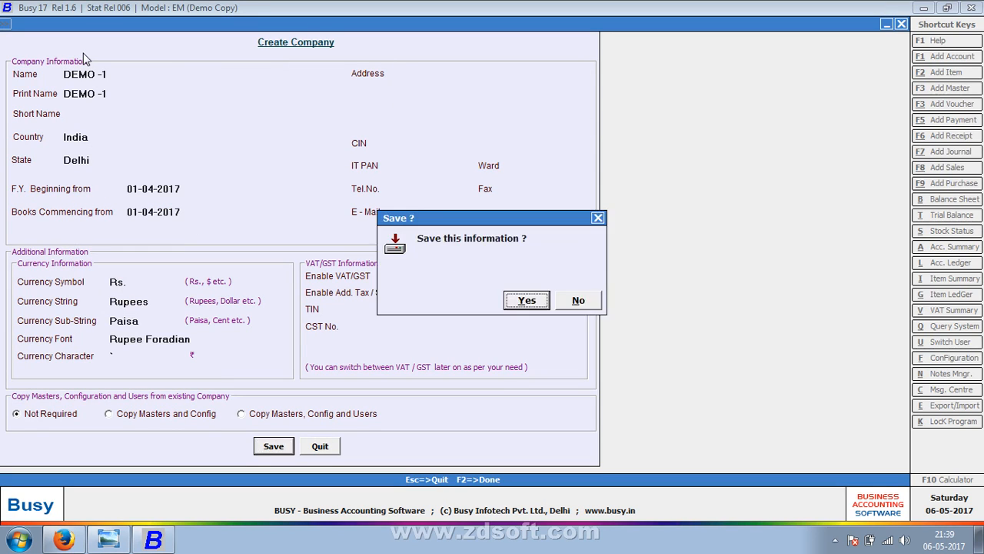
key("Return")
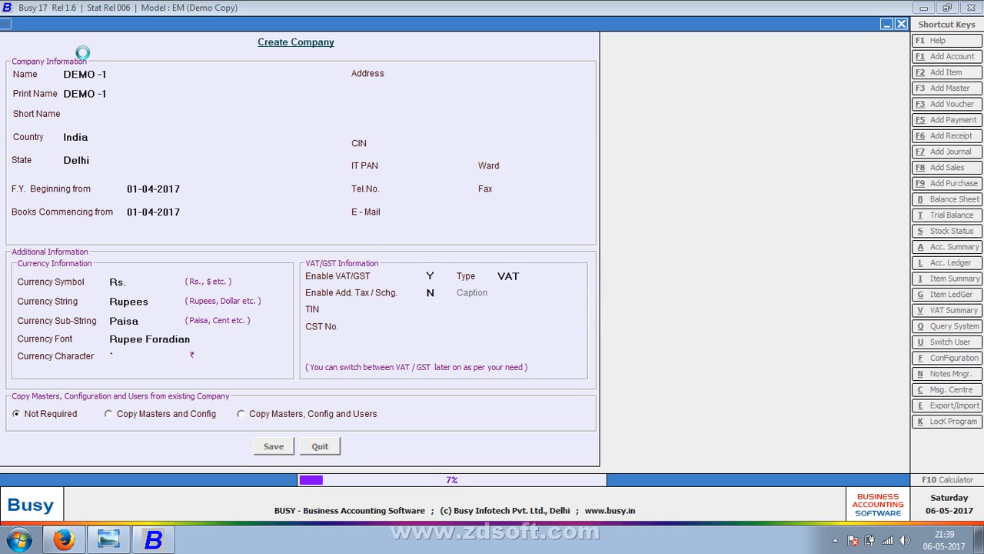
Step: Switch to Windows Photo Viewer and review the textile bill's batch quantities against the lots issued for fabrication
left_click(108, 538)
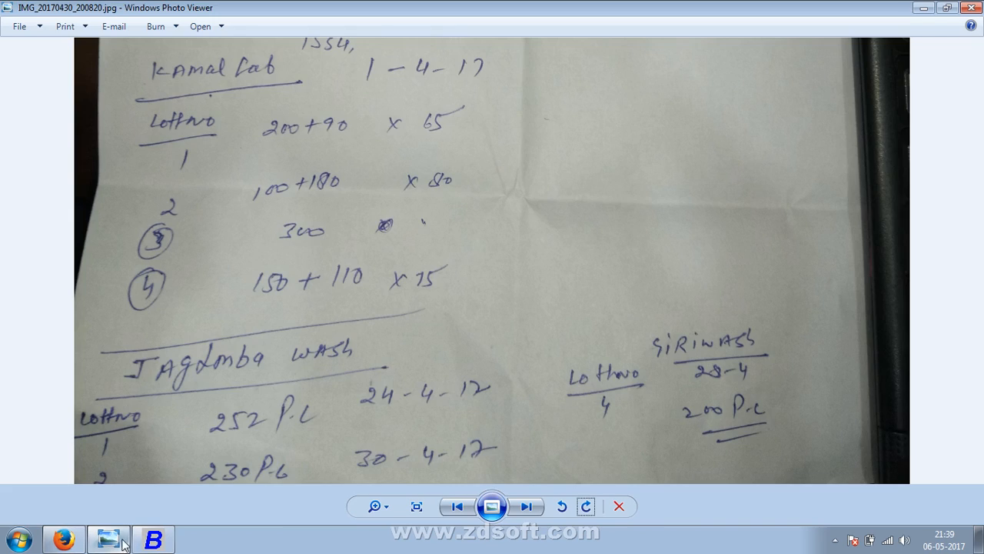
left_click_drag(308, 230, 341, 442)
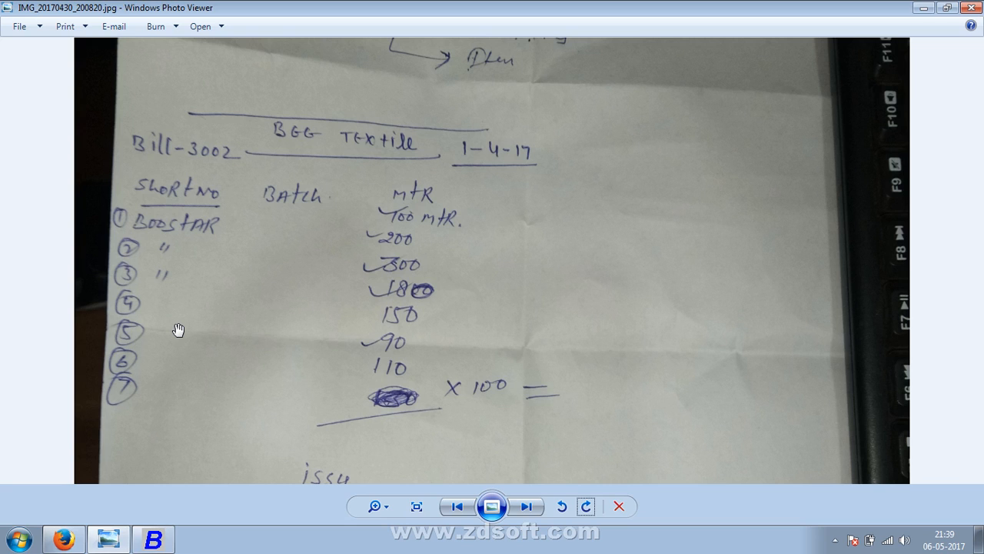
left_click_drag(195, 321, 205, 161)
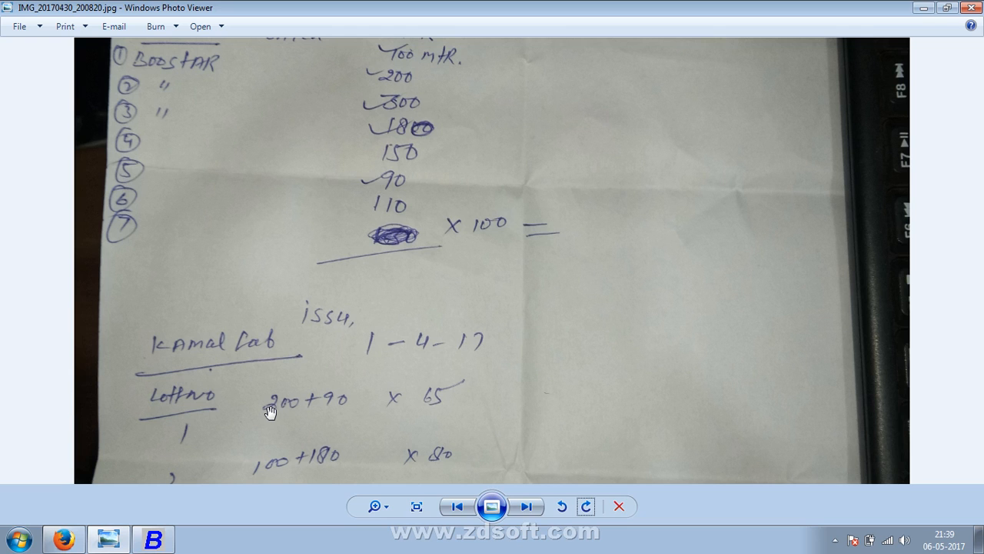
left_click_drag(389, 268, 378, 378)
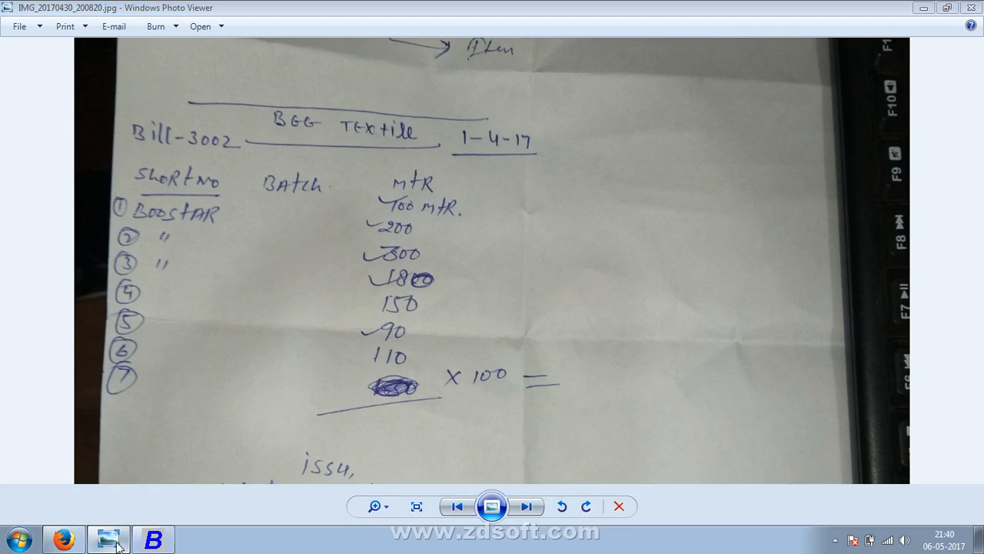
Step: Return to Busy 17, create the company's superuser with a user name and password, and log in to the company
left_click(171, 542)
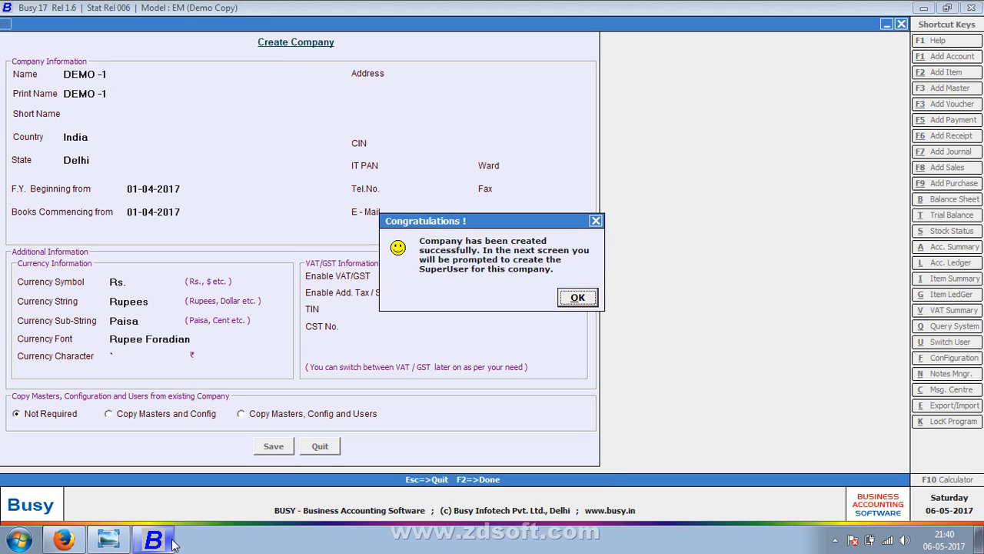
key("Return")
type("D")
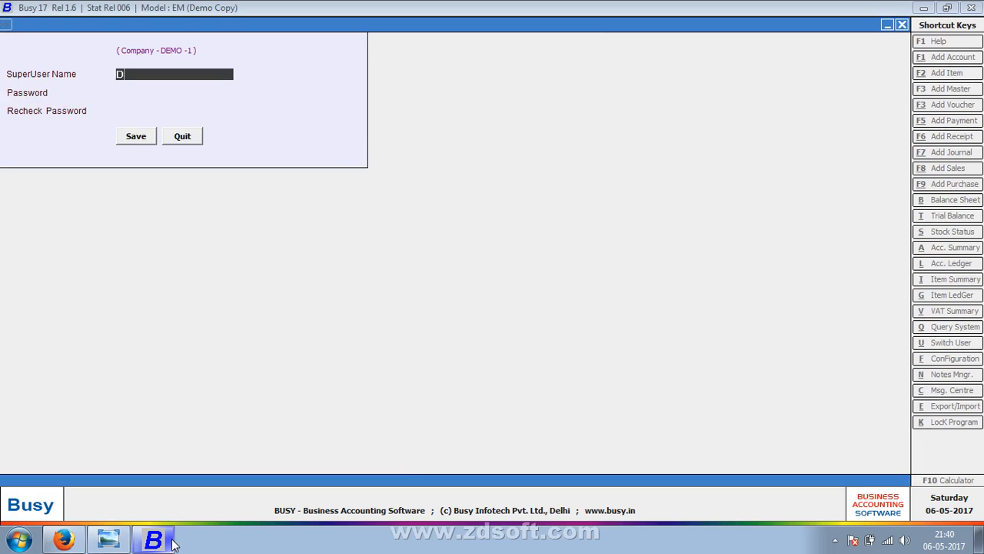
key("Return")
type("D")
key("Return")
key("Return")
key("Return")
key("Return")
type("D")
key("Return")
key("Return")
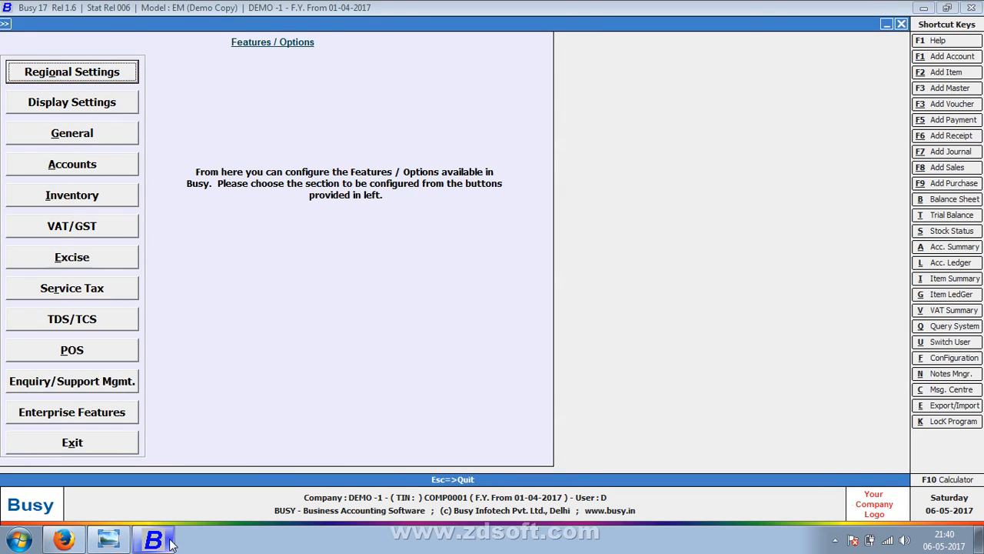
Step: Check the Accounts feature options, the Transactions entries and the batch column on the handwritten textile bill
left_click(87, 177)
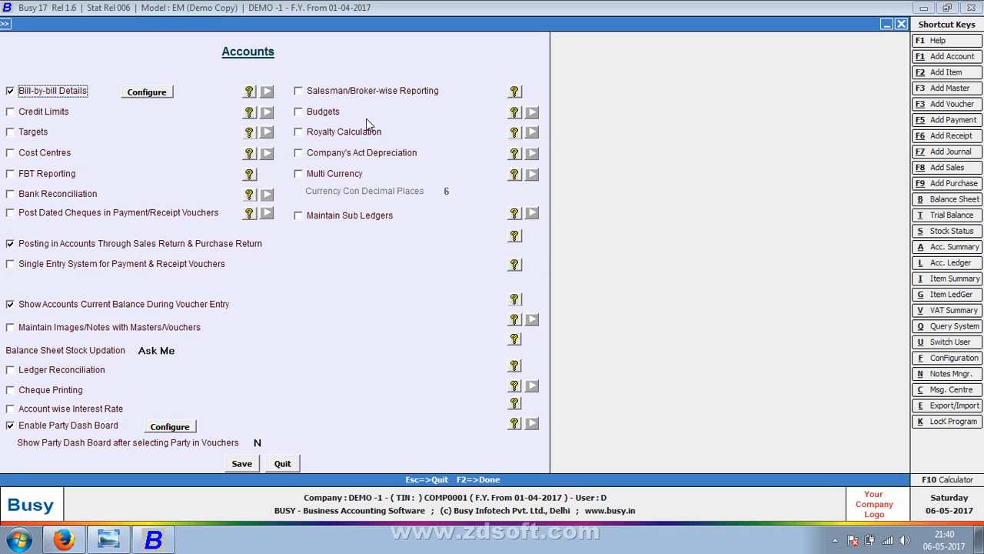
key("Escape")
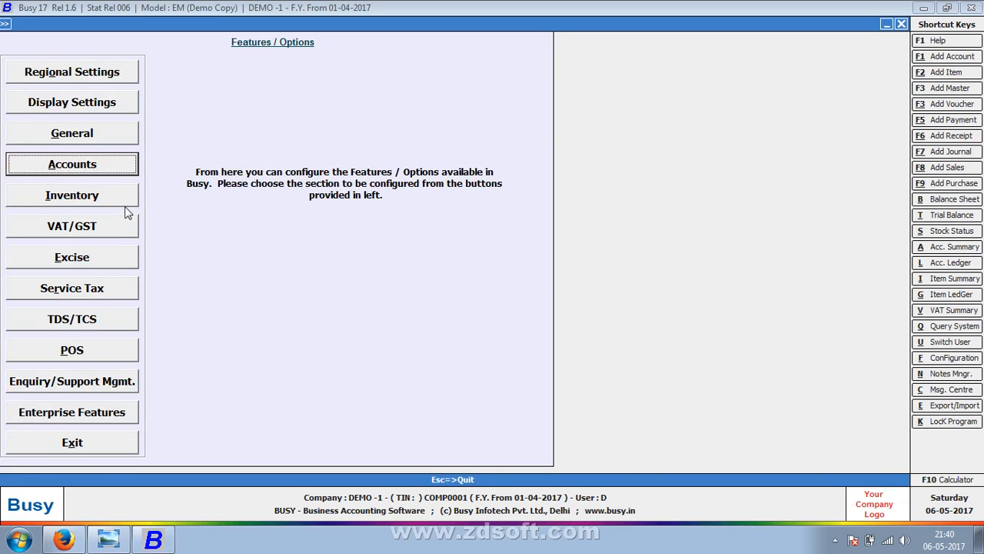
key("Escape")
key("Right")
key("Right")
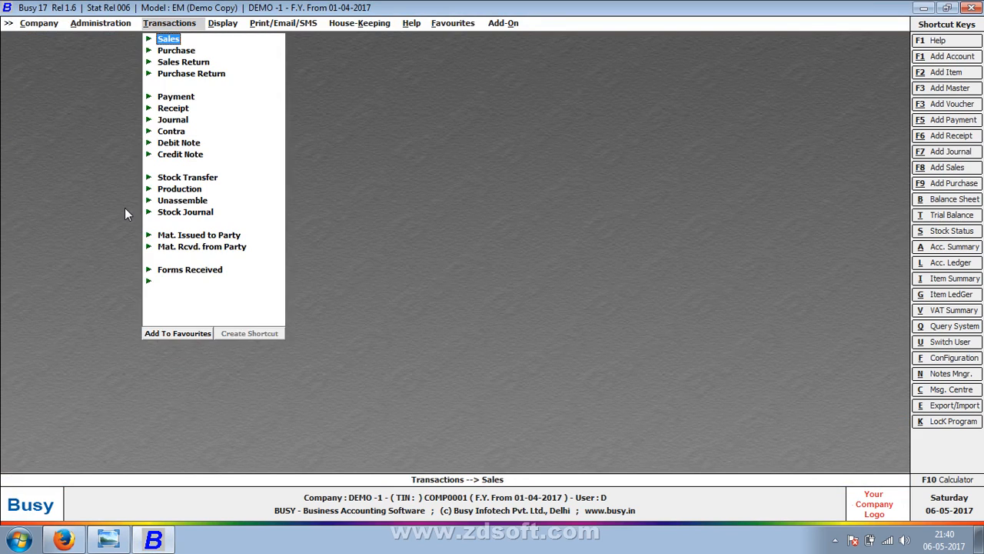
left_click(108, 539)
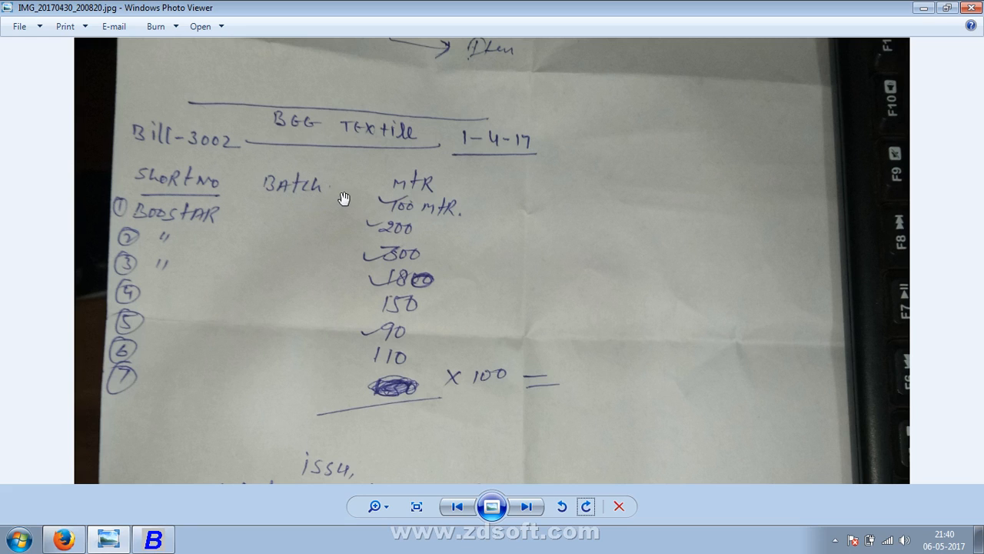
left_click(922, 8)
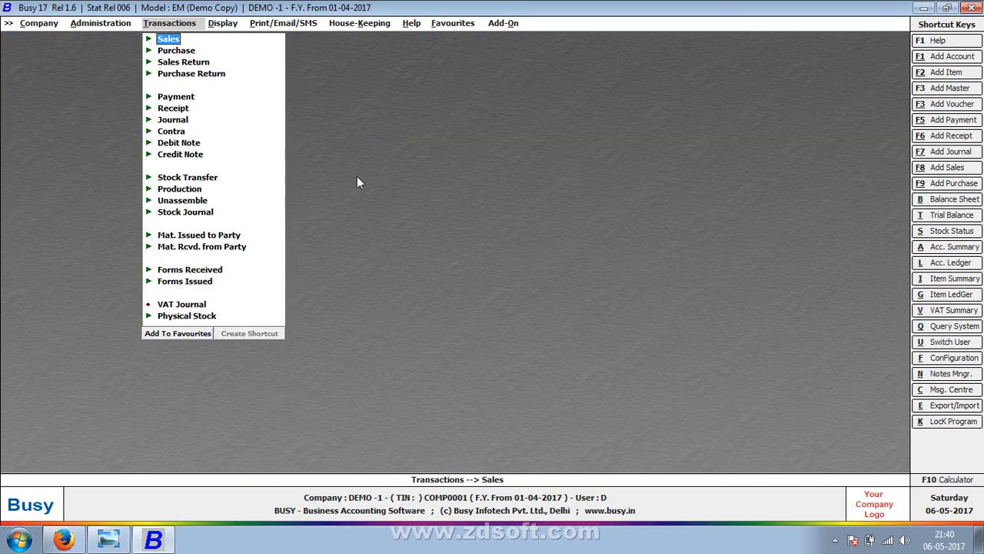
Step: Enable Parameterized Details in the company's Inventory features
left_click(101, 25)
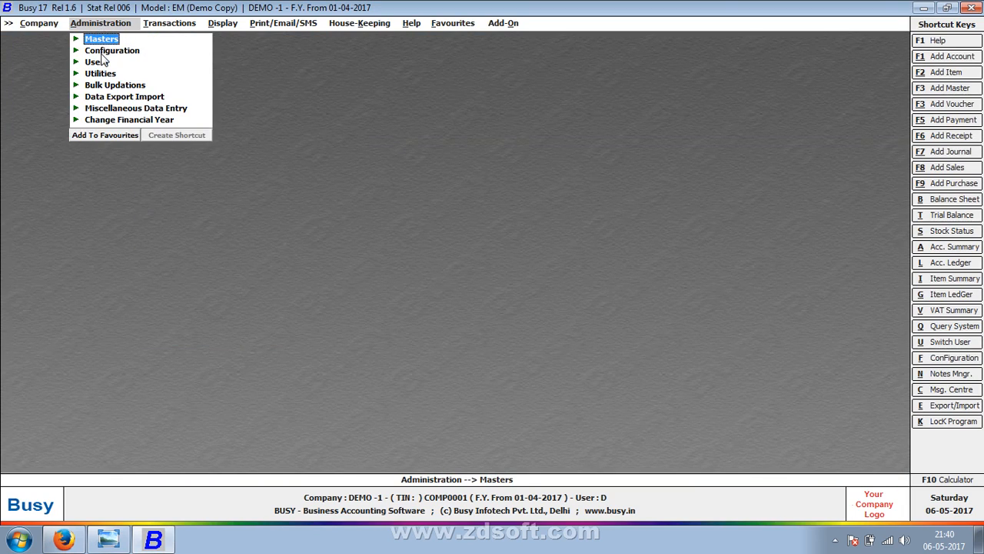
left_click(104, 50)
left_click(145, 51)
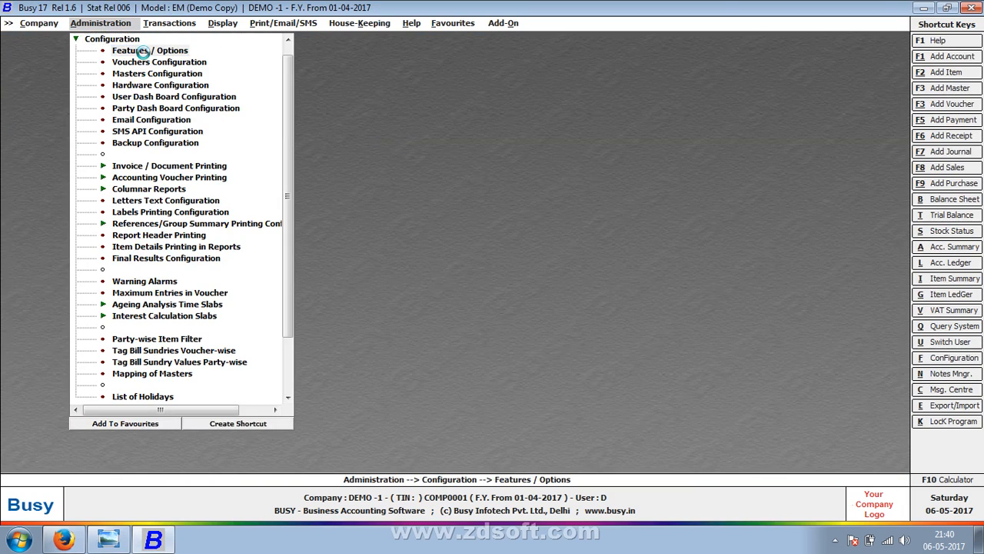
left_click(71, 196)
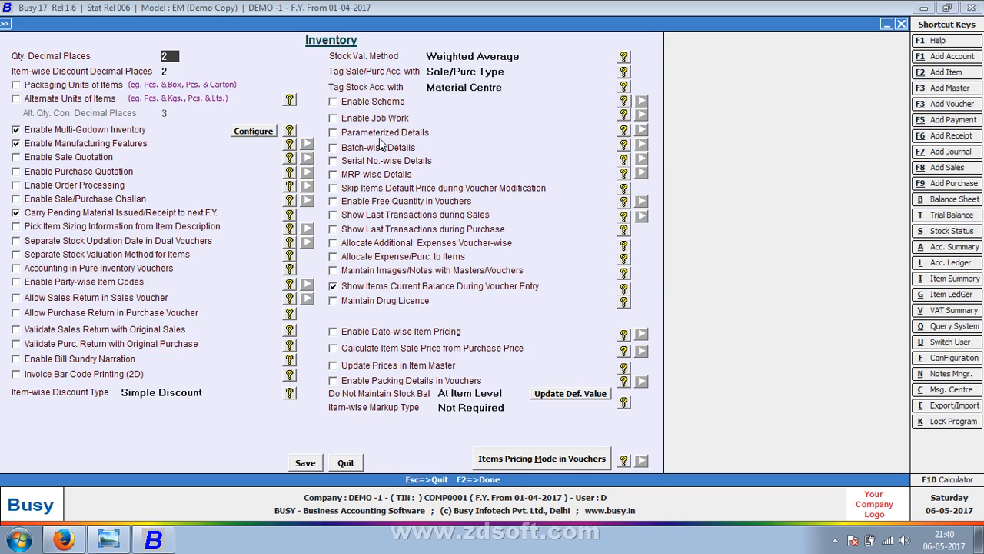
left_click(379, 137)
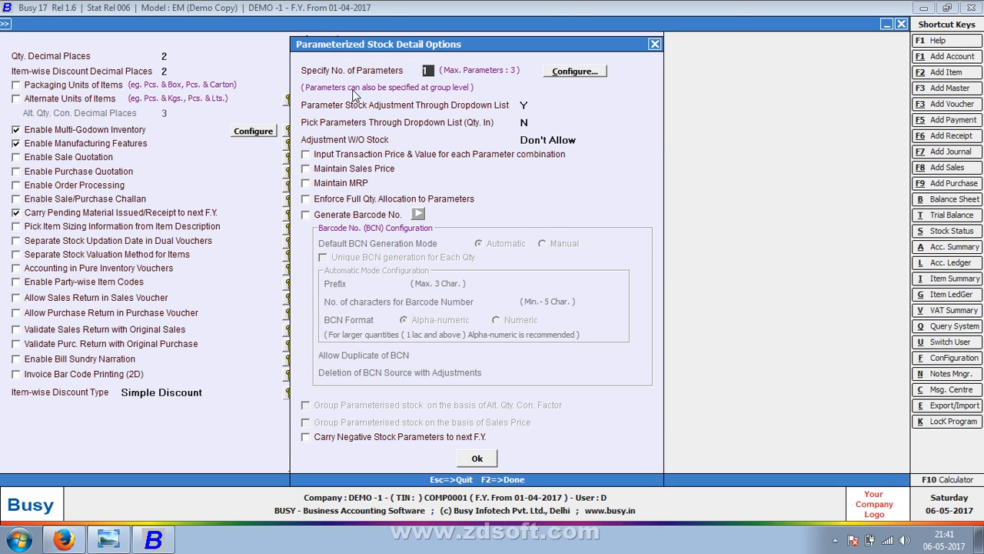
Step: Define one open-entry stock parameter named BATCH with 10 characters, accept the parameterized stock options and leave the Inventory features
key("Return")
key("Return")
key("Return")
key("Return")
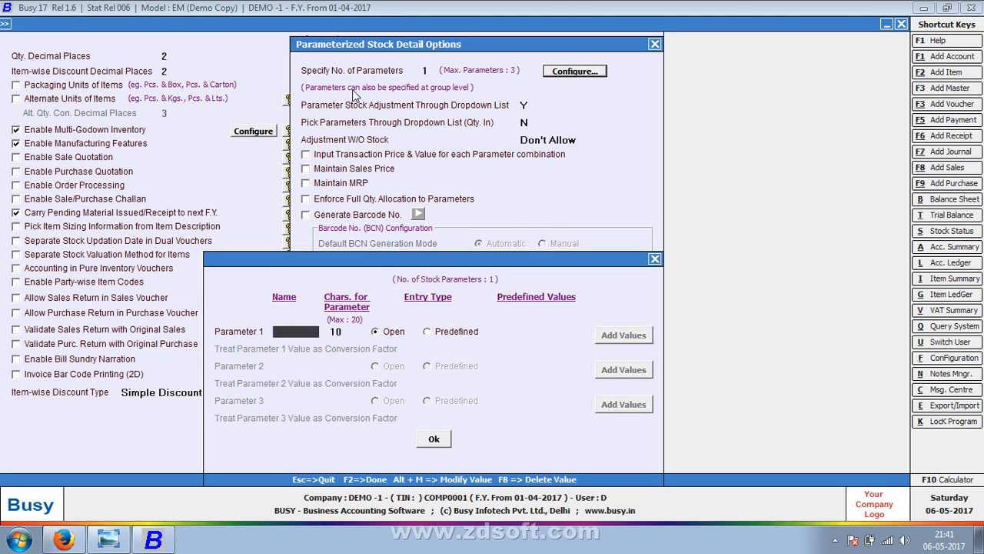
type("D.NO-")
key("BackSpace")
key("Return")
key("Up")
type("BATCH")
key("Return")
key("Return")
key("Return")
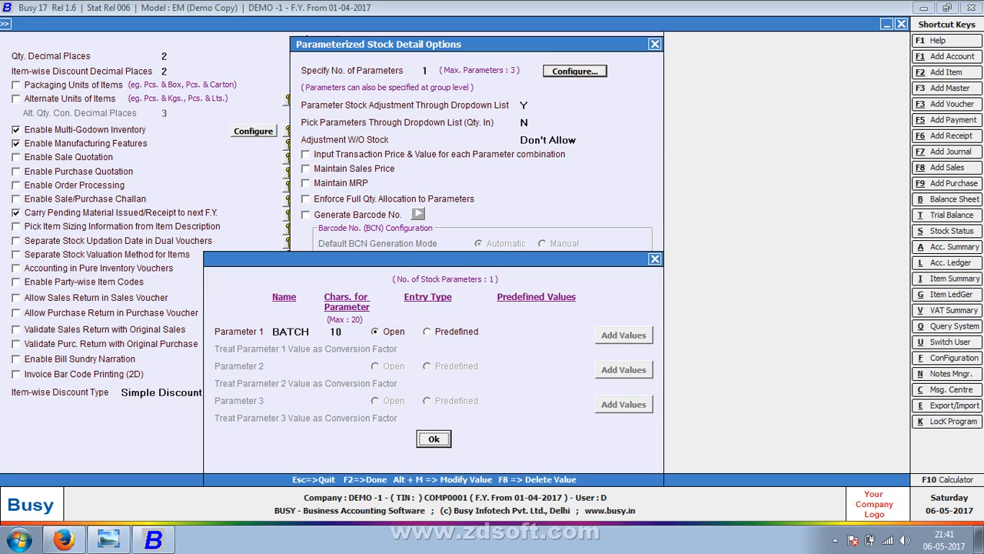
left_click(428, 439)
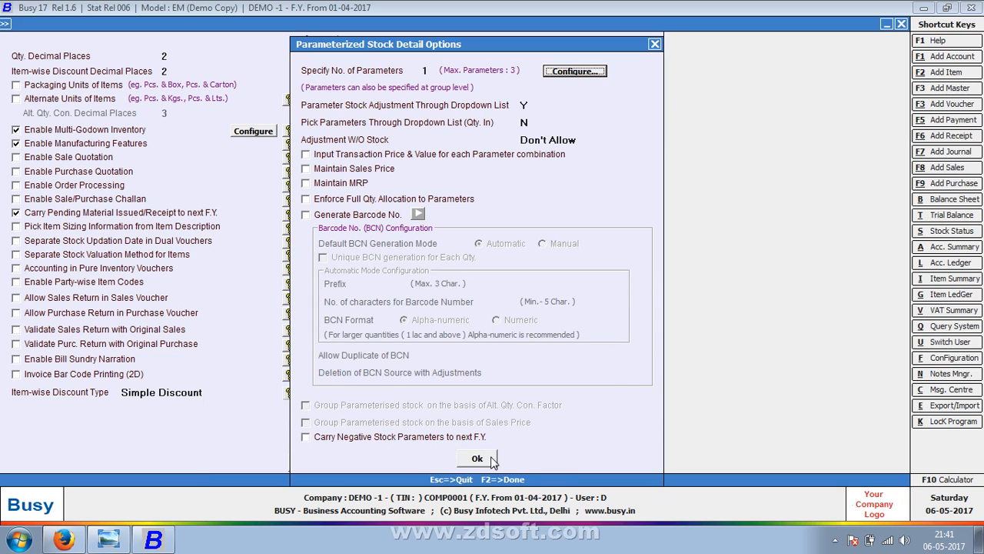
left_click(480, 458)
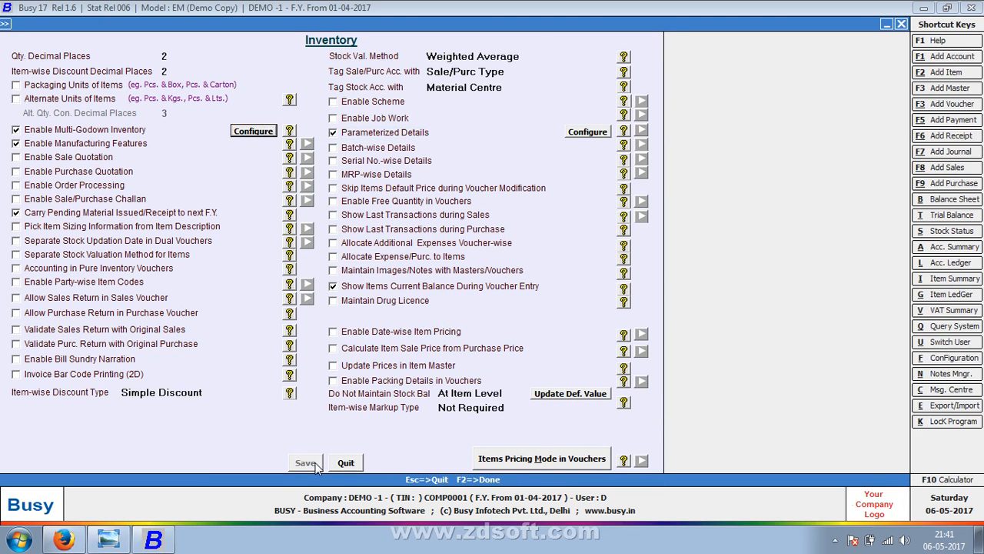
key("Escape")
key("Escape")
Step: Open a new purchase voucher from the company's Transactions
key("Right")
key("Down")
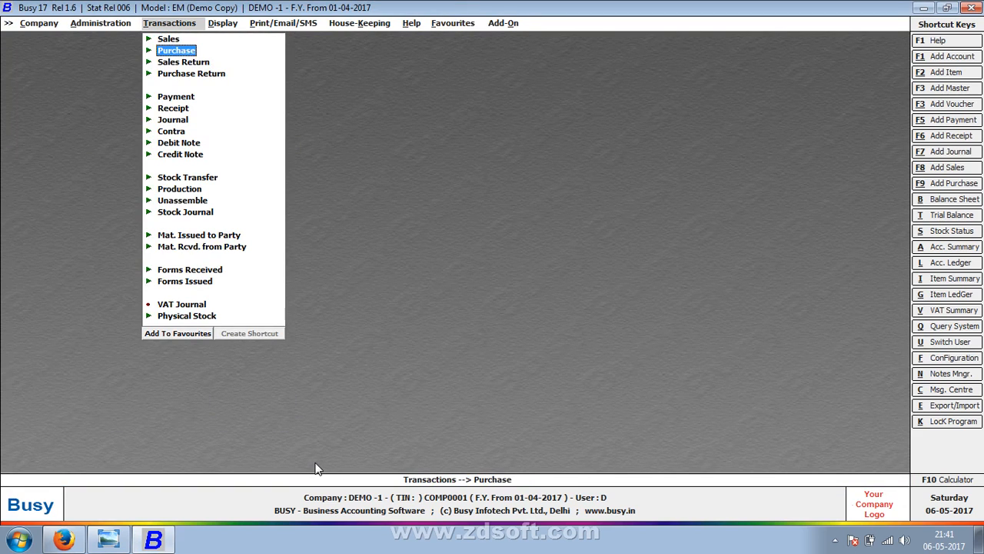
key("Down")
key("Up")
key("Return")
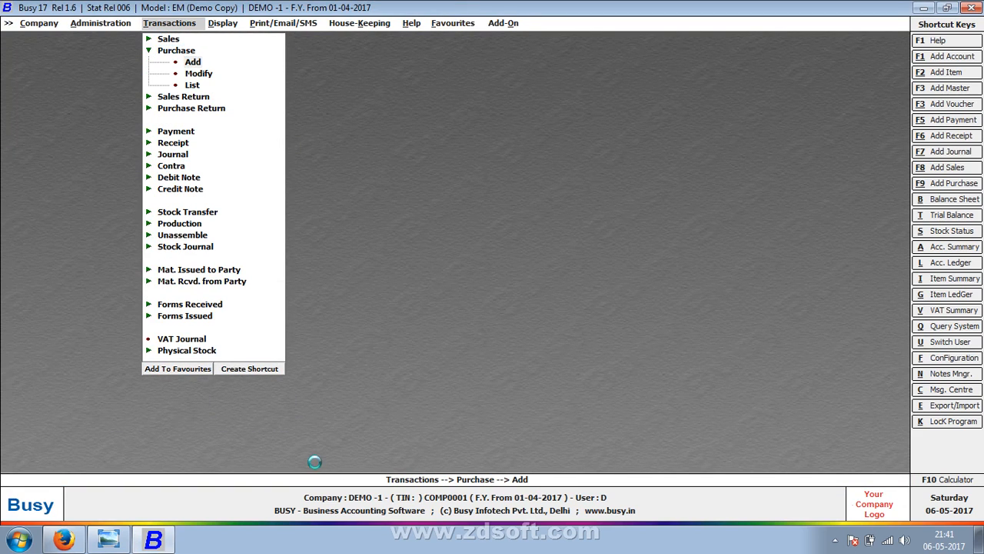
key("Return")
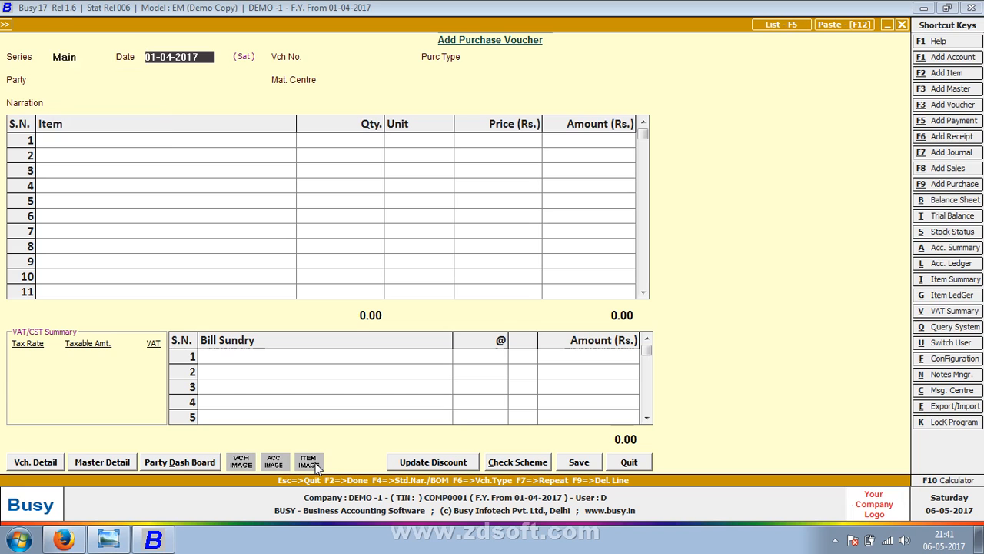
Step: Switch to Windows Photo Viewer and check the handwritten textile bill's header, date and quantities
key("alt+Tab")
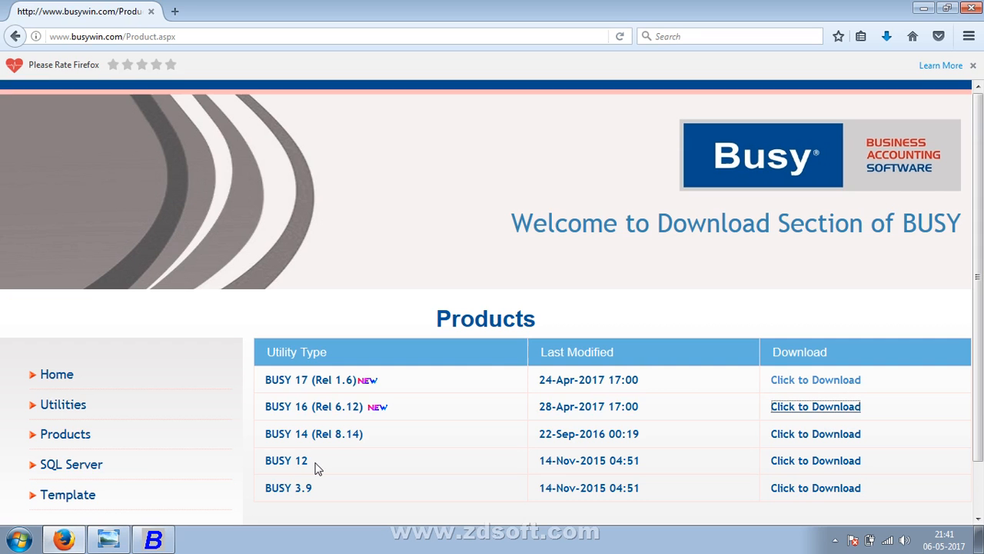
key("alt+Tab")
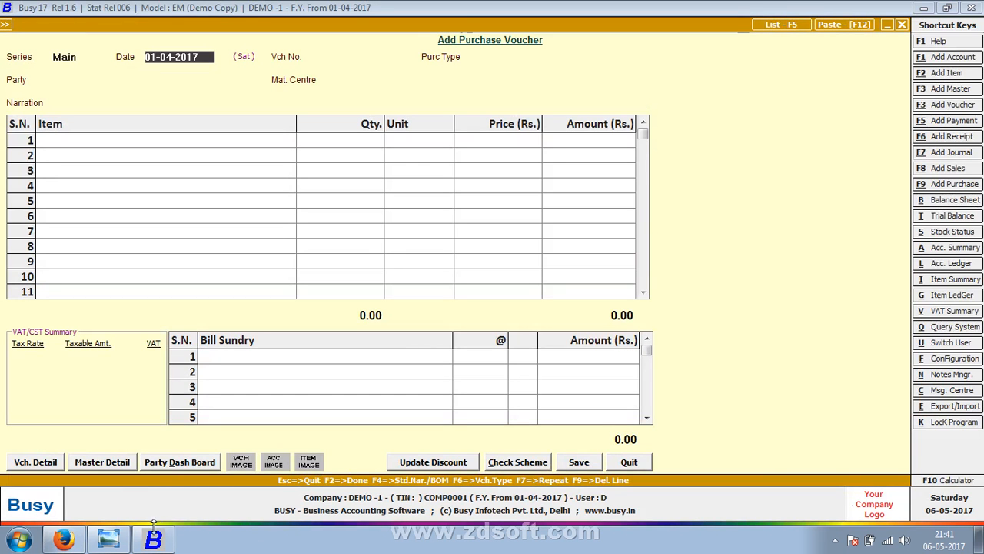
left_click(125, 541)
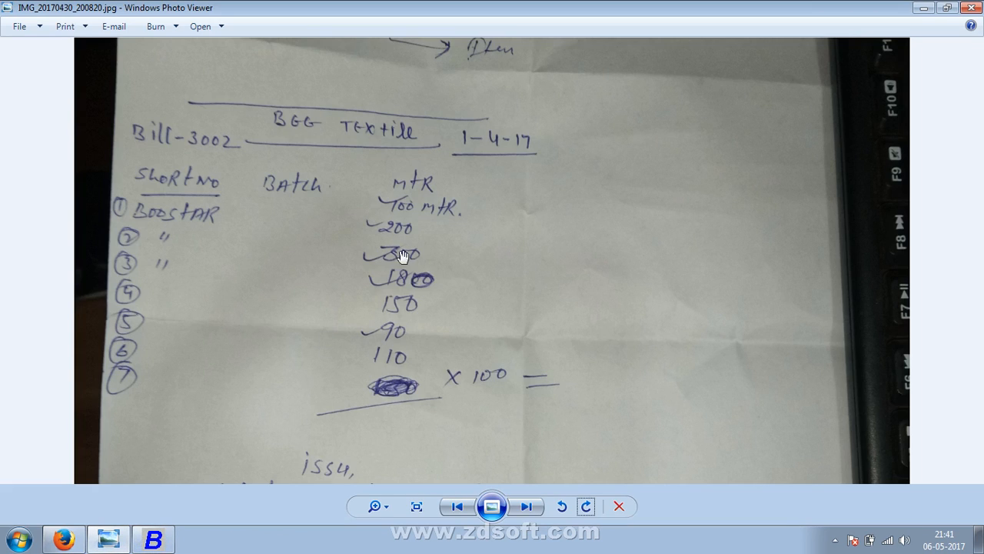
left_click(922, 10)
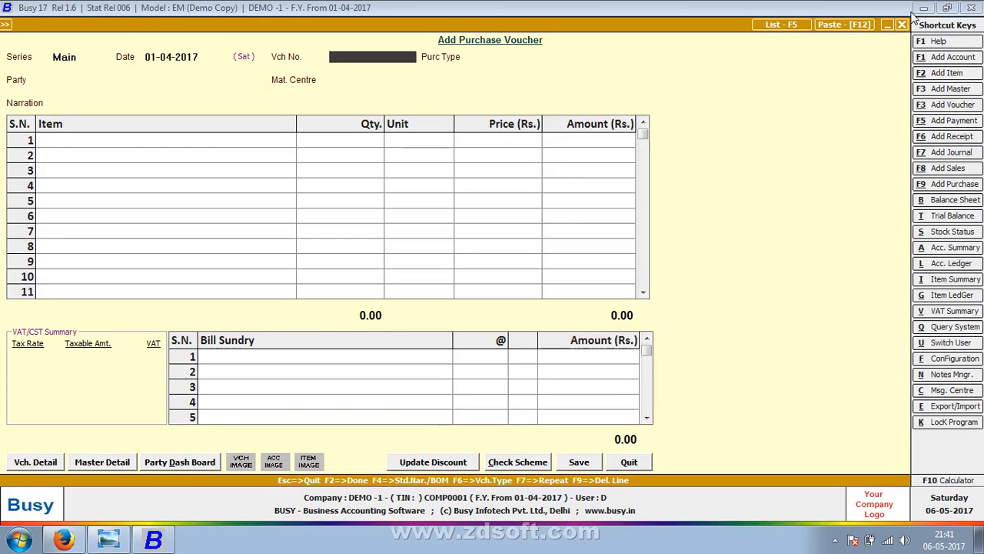
Step: In Busy 17, set the purchase voucher number to 92 and the purchase type to VAT/Exempt
type("92")
key("Return")
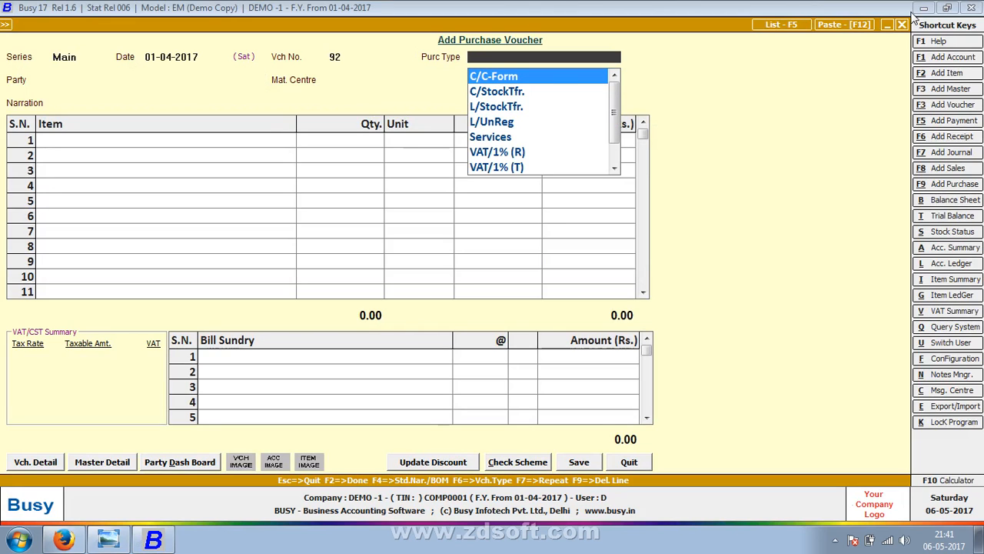
type("EX")
key("Return")
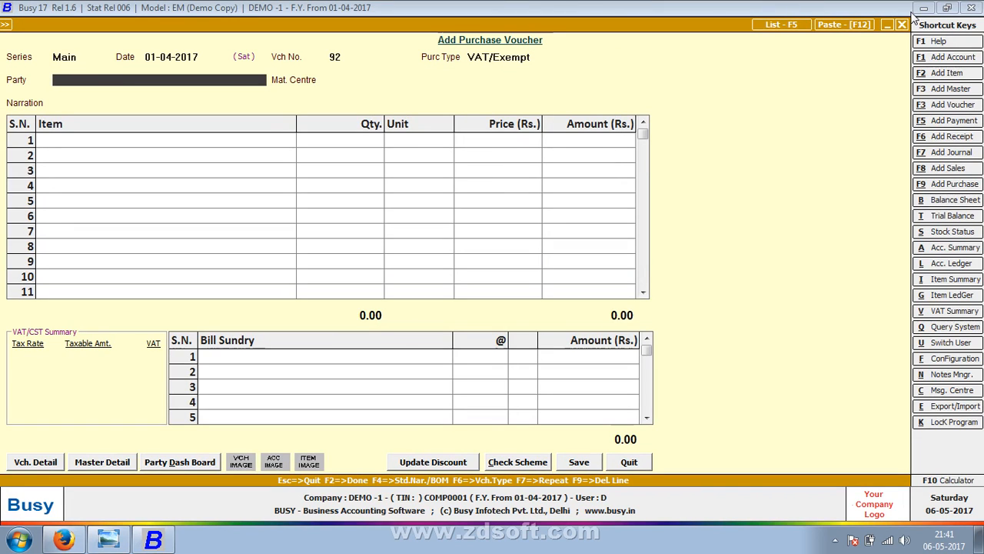
Step: Create the account BEE TEXTILES under Sundry Creditors and use it as the voucher's party with Main Store as material centre
key("F3")
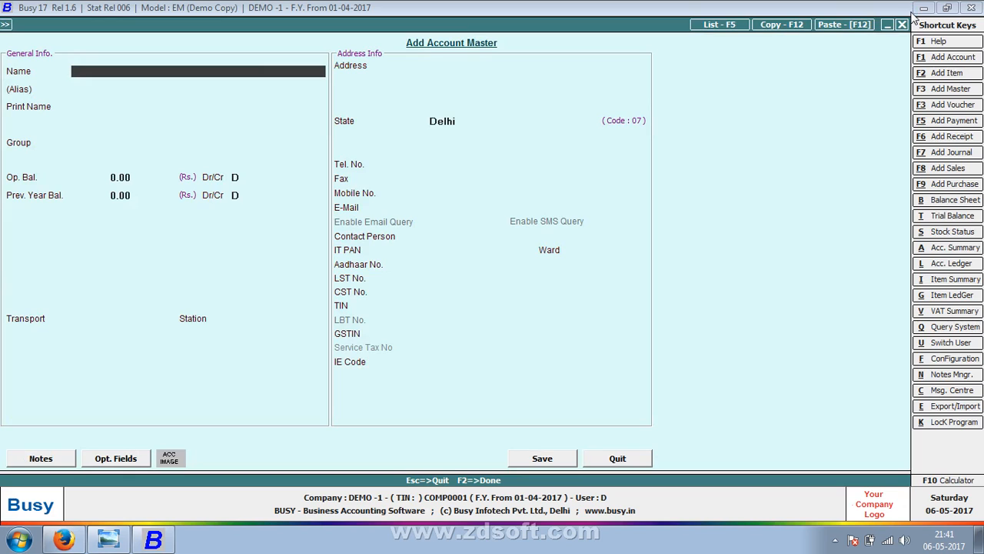
type("BEE TEXTILES")
key("Return")
key("Return")
type("SU")
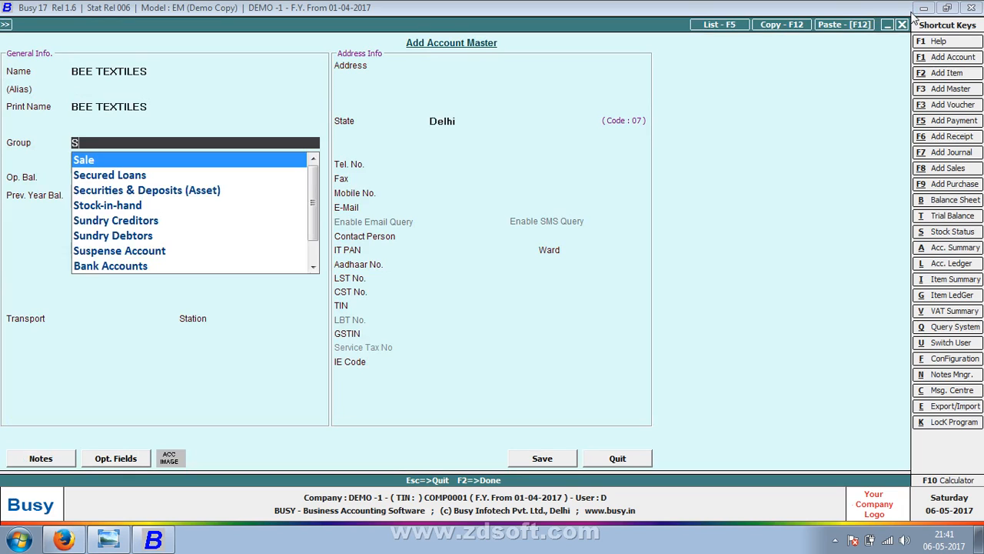
key("Return")
key("Return")
key("Return")
key("Return")
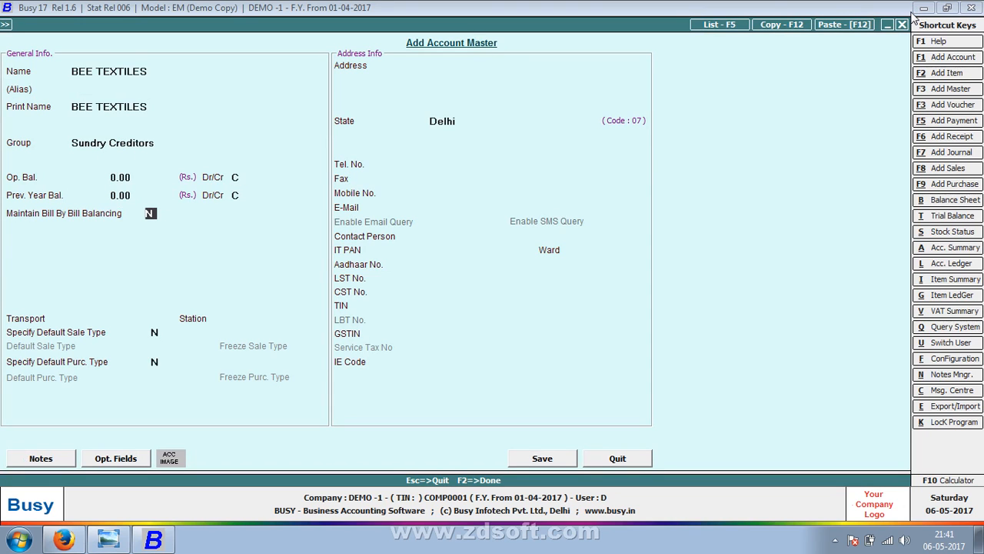
key("F2")
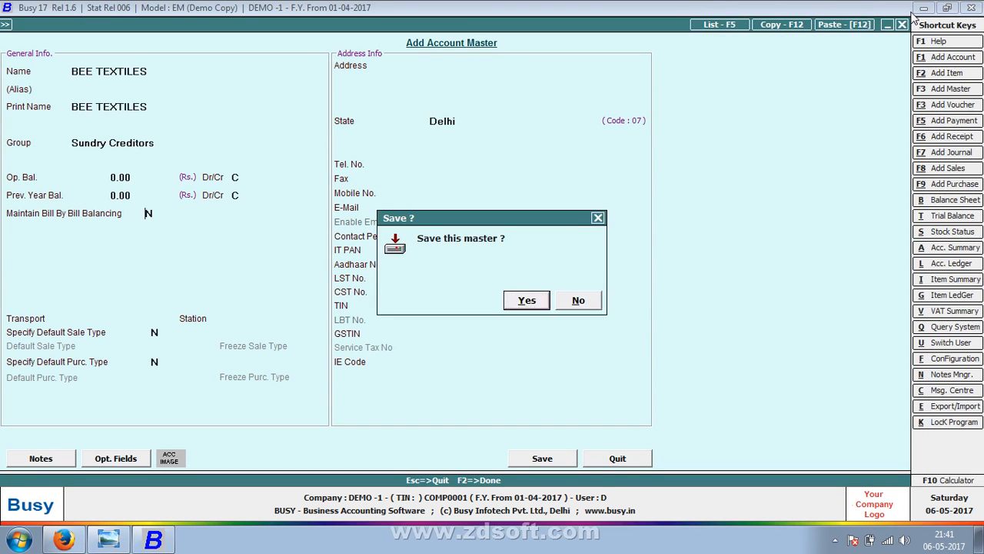
key("Return")
key("Return")
key("Return")
key("Return")
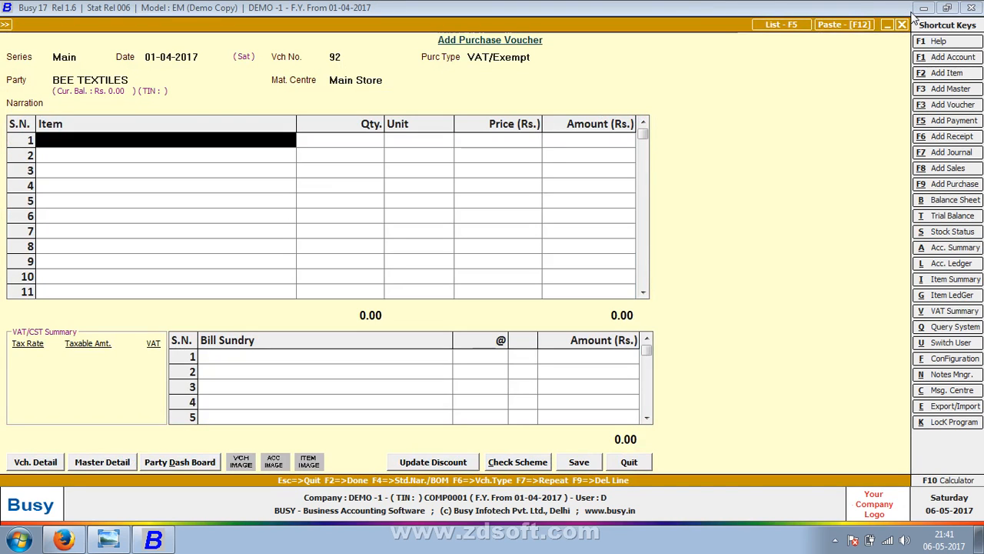
Step: Start a new item master named DENIM in the General group with Metre as its unit
key("F3")
type("DE")
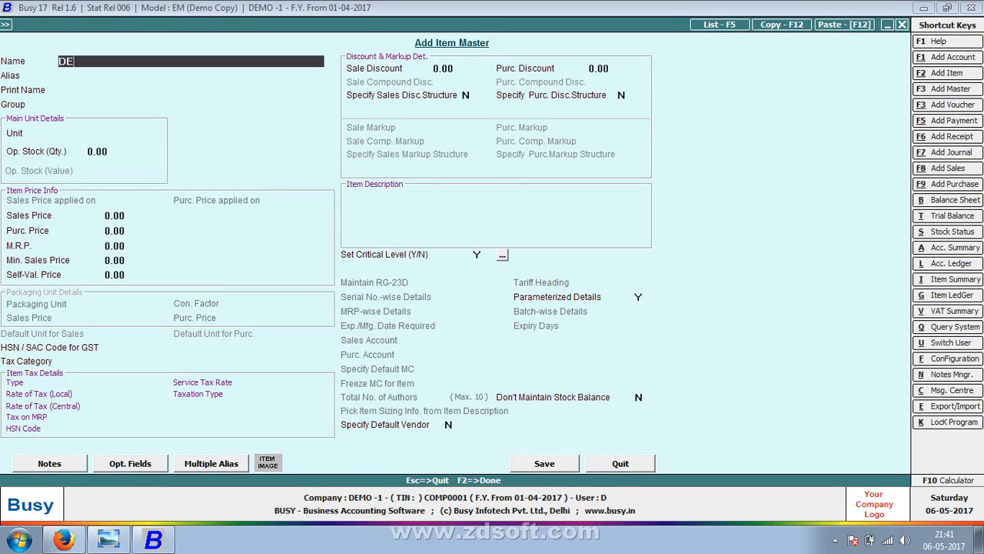
type("NIM")
key("Return")
key("Return")
key("Return")
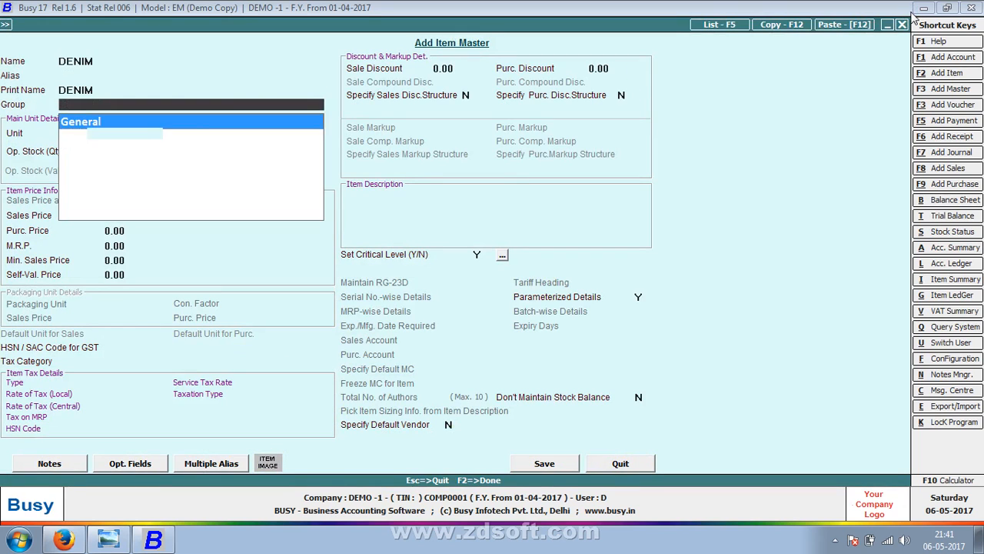
key("Return")
type("M")
key("Return")
key("Return")
key("Return")
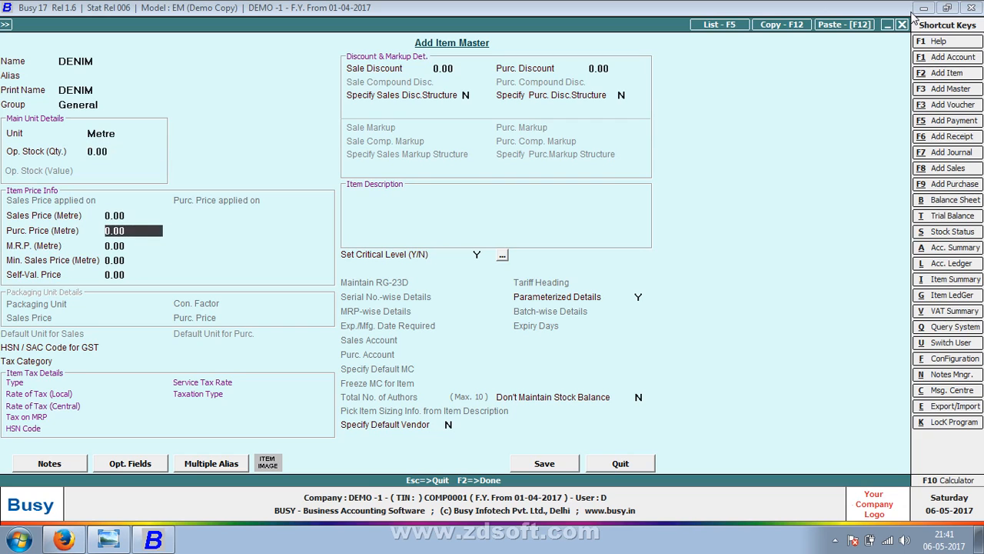
Step: Check the rate on the textile bill, set DENIM's purchase price to 100 per metre and save the item
key("alt+Tab")
key("alt+Tab")
key("alt+Tab+Tab")
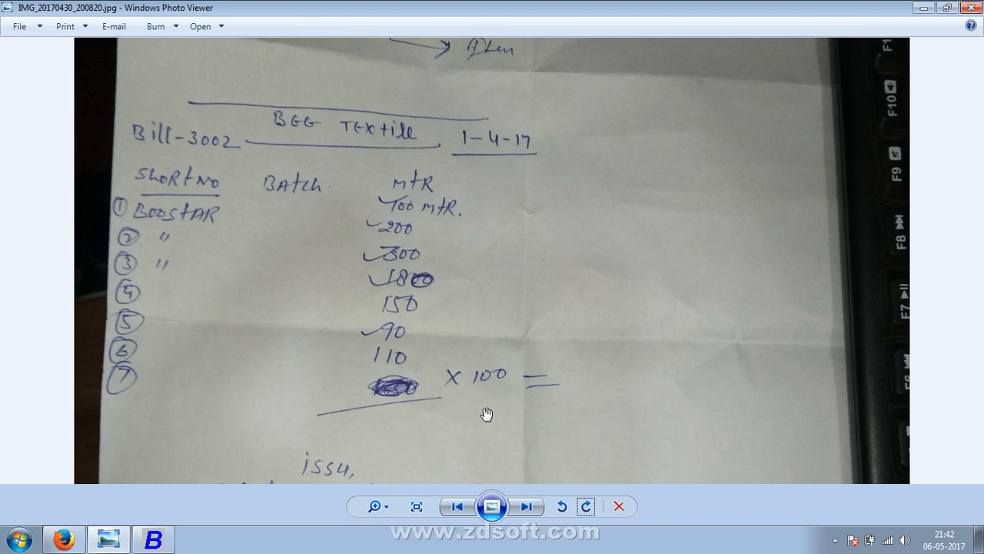
key("alt+Tab")
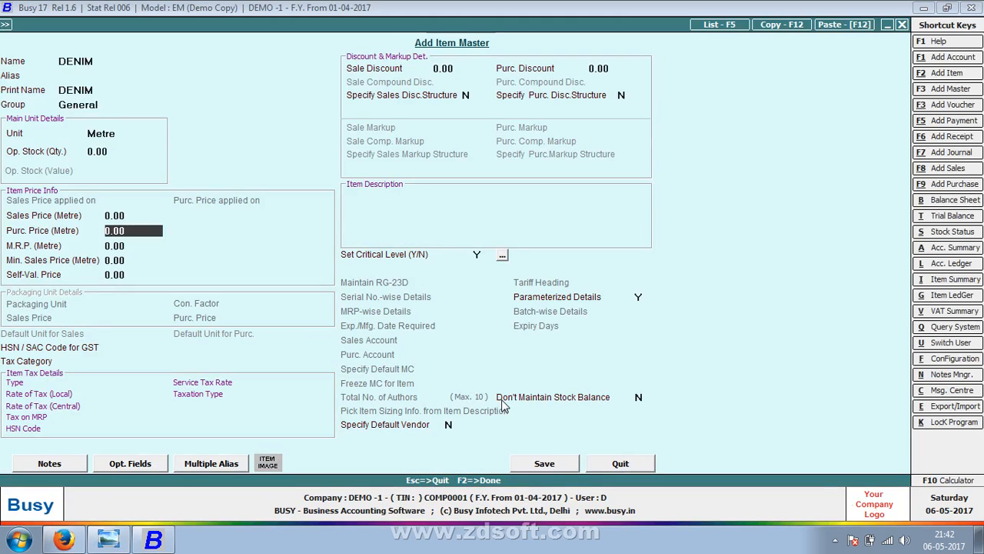
type("100")
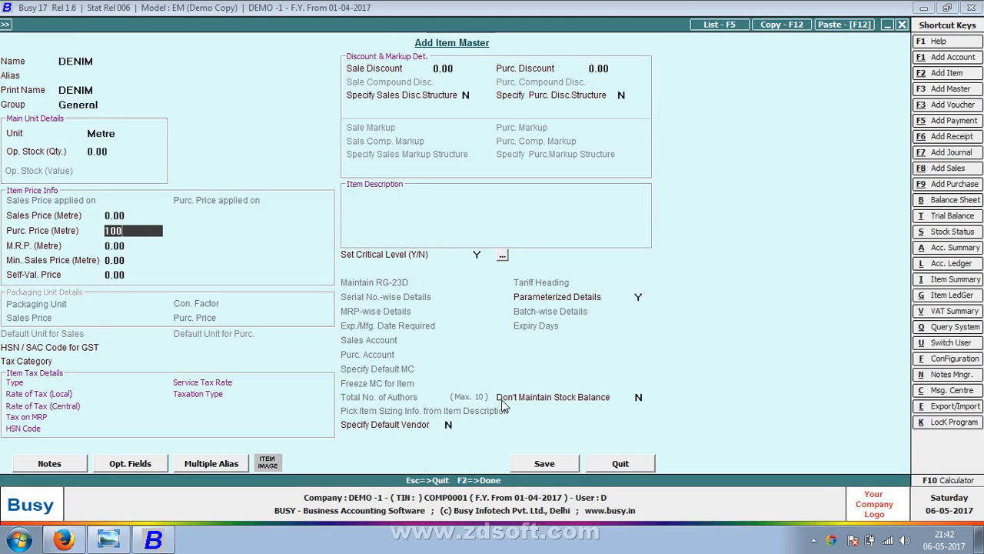
key("Return")
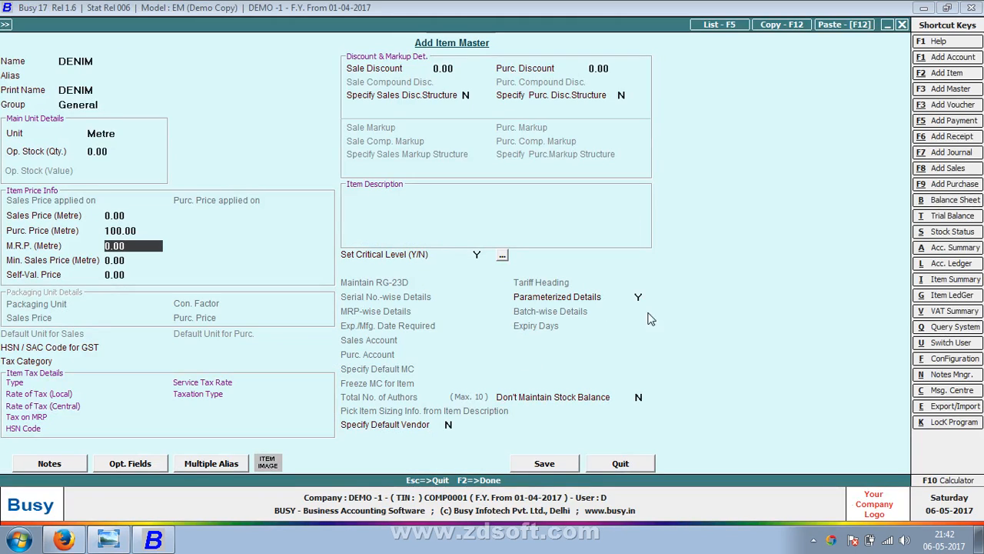
left_click(555, 468)
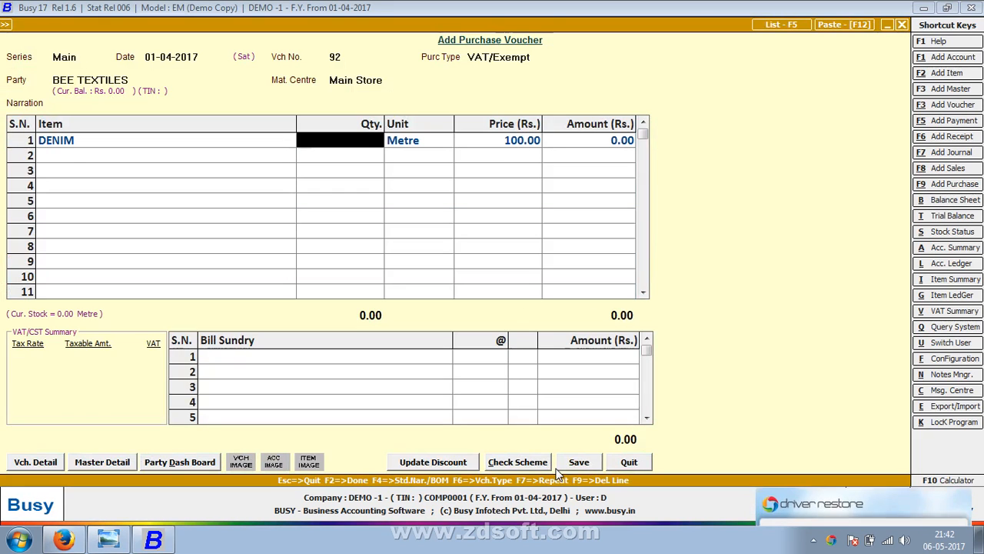
Step: Dismiss the Driver Restore notice and enter a quantity of 1,130 metres for DENIM based on the textile bill
left_click(861, 517)
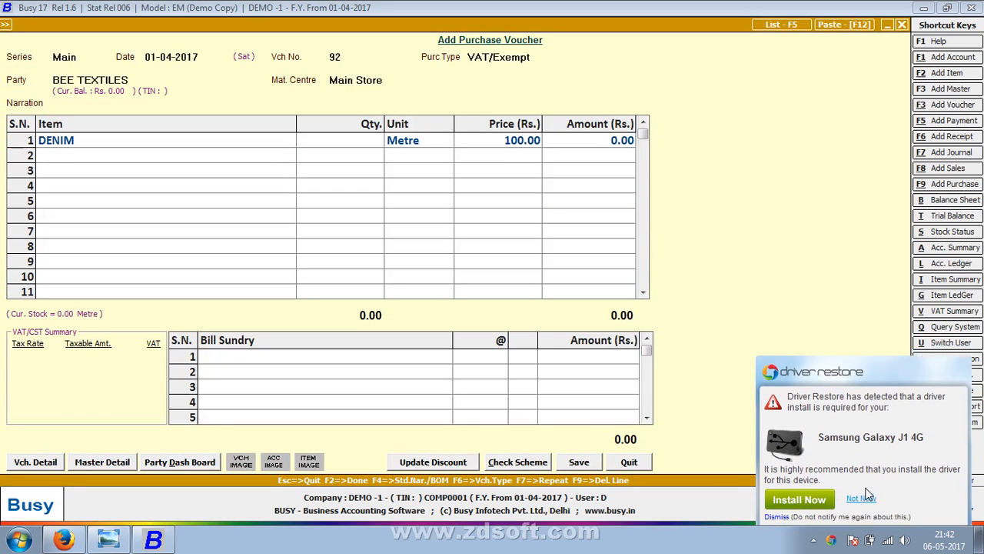
key("alt+Tab")
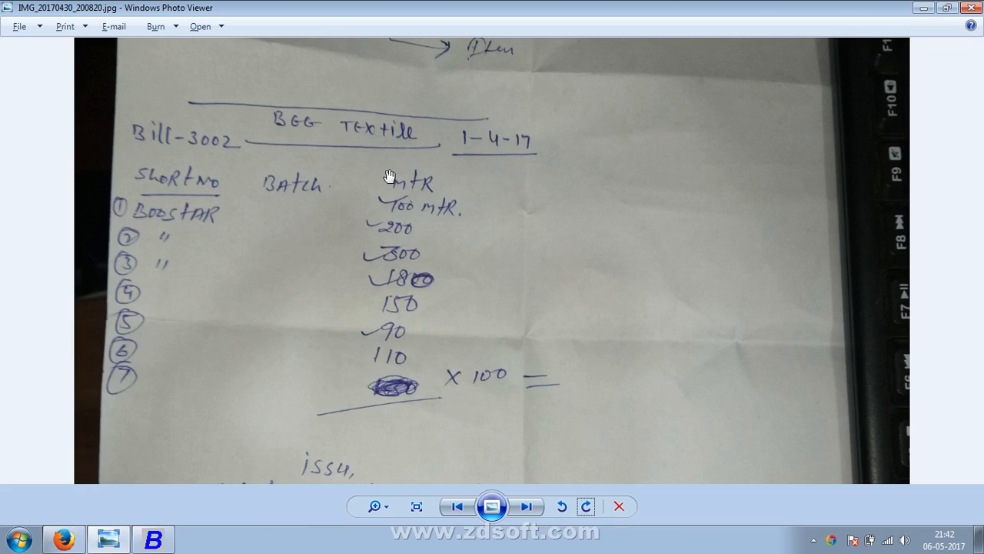
key("alt+Tab")
key("alt+Tab")
type("1")
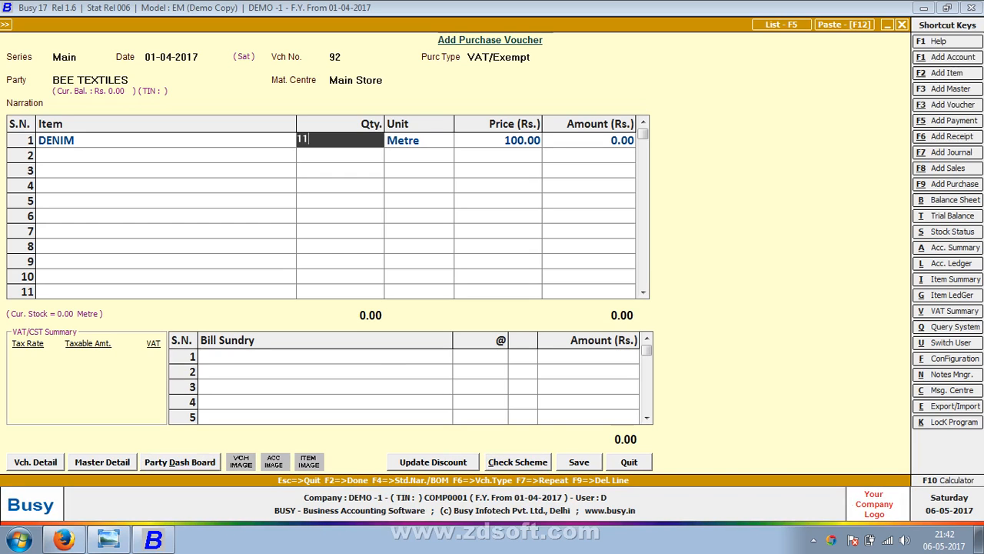
type(",130")
key("Return")
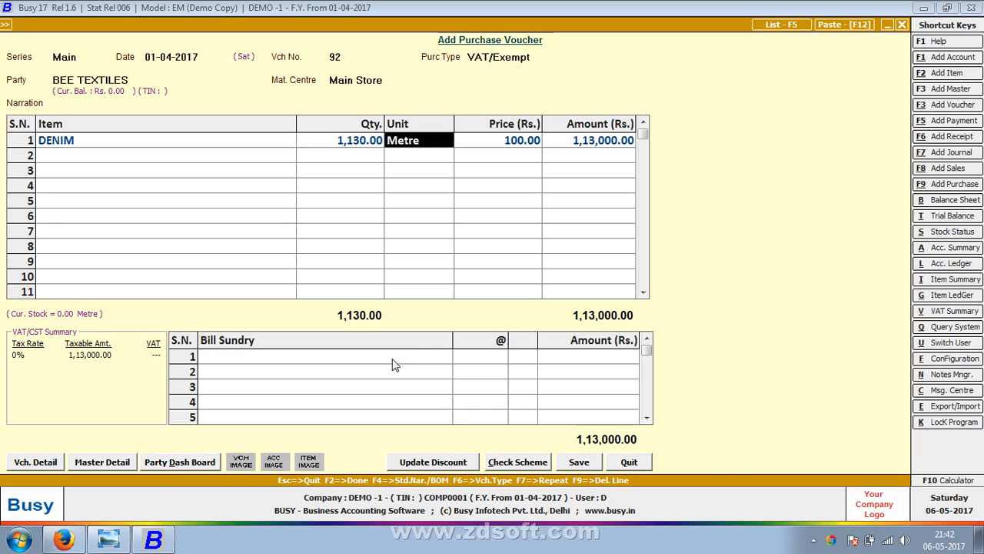
key("Return")
Step: Enter batch 1801 with a quantity of 200 in the first row of DENIM's parameterized stock details, consulting the bill
key("alt+Tab")
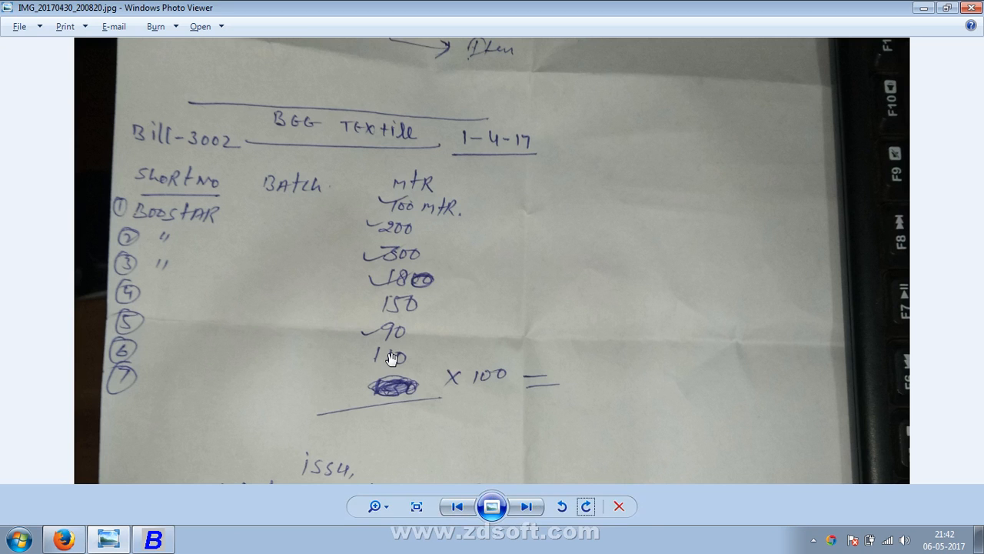
key("alt+Tab")
type("0001")
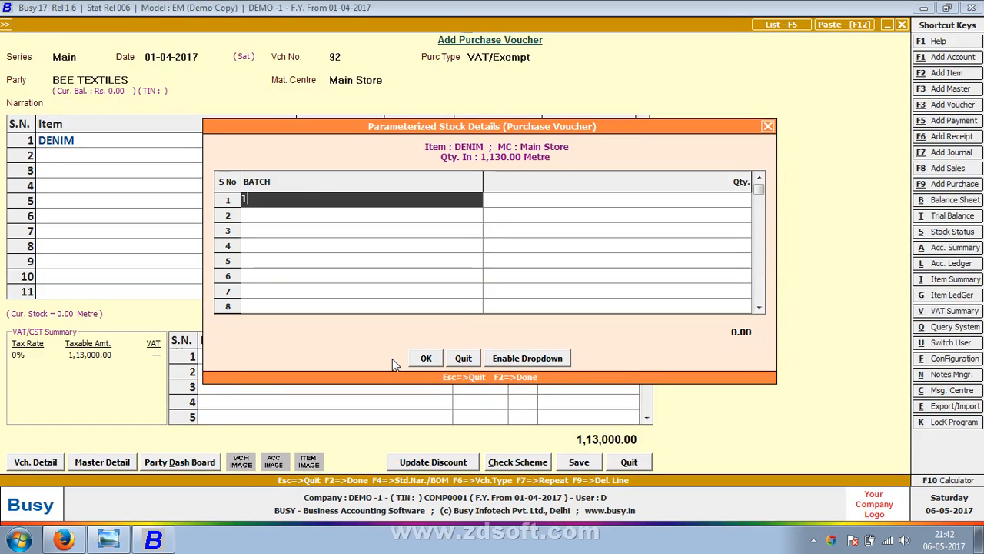
key("Return")
key("alt+Tab")
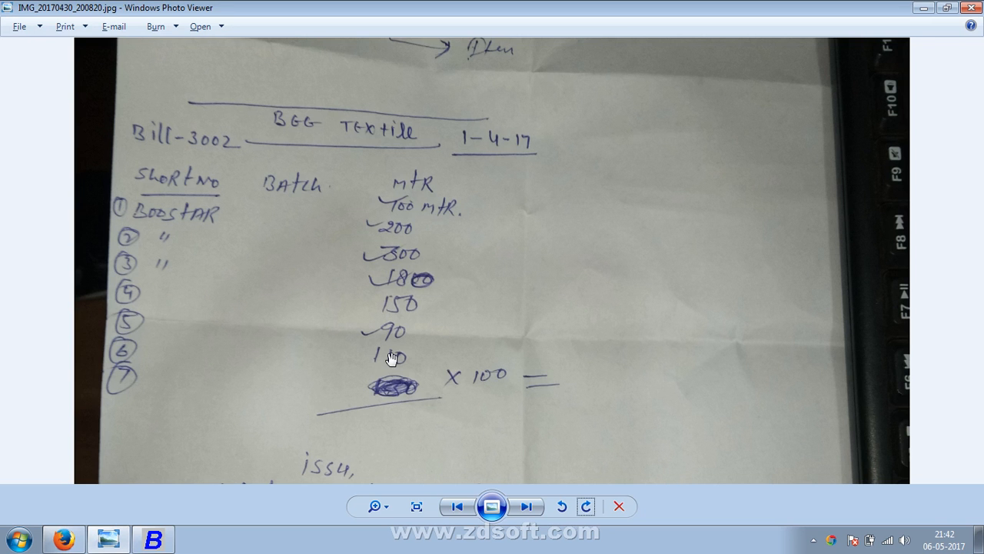
key("alt+Tab")
type("200")
key("Return")
Step: Add batch 1802 with a quantity of 300 in the second row of DENIM's parameterized stock details, consulting the textile bill
type("1")
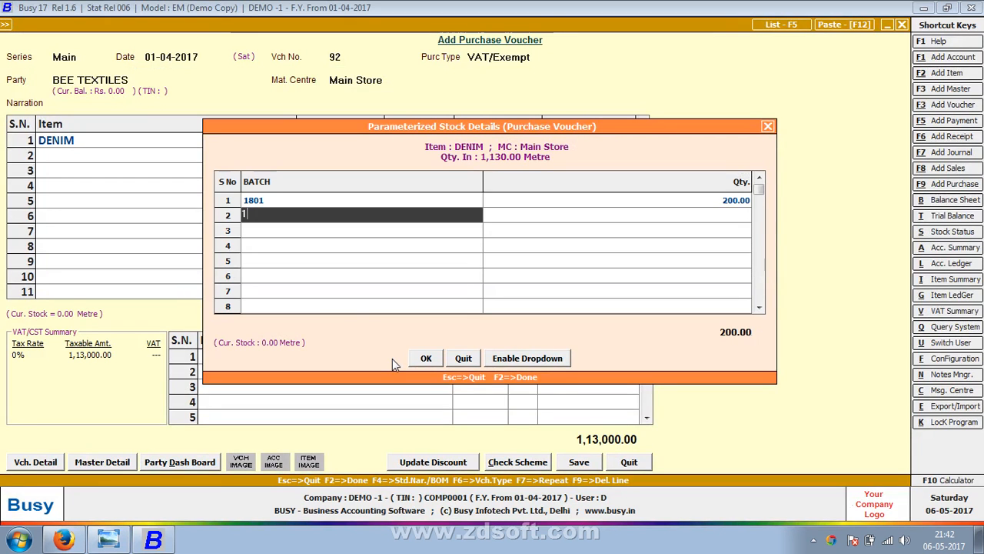
type("98")
key("BackSpace")
key("BackSpace")
type("1800")
key("Return")
key("alt+Tab")
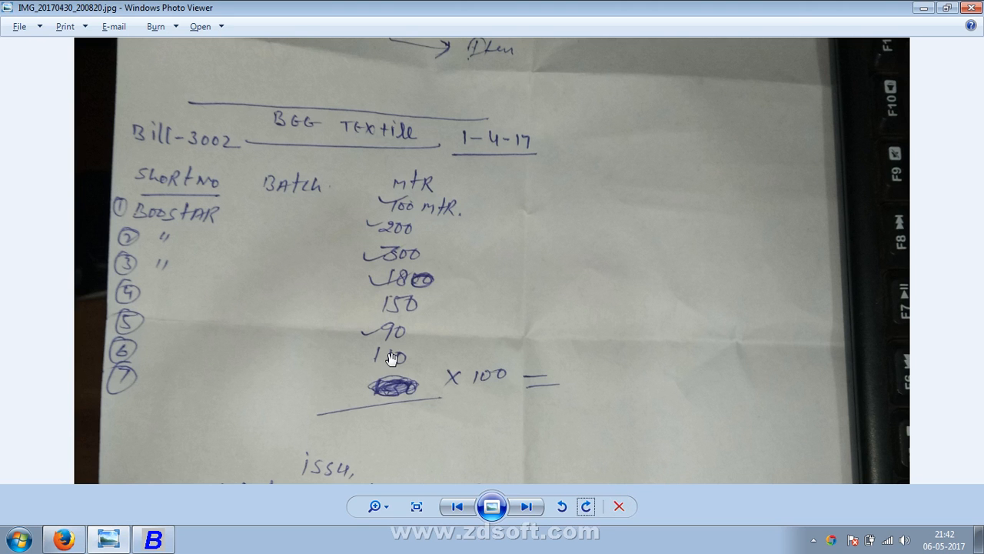
key("alt+Tab")
type("300")
key("Return")
Step: Check the textile bill and add batch 1803 in the third row of DENIM's stock details
key("alt+Tab")
key("alt+Tab")
type("1803")
key("Return")
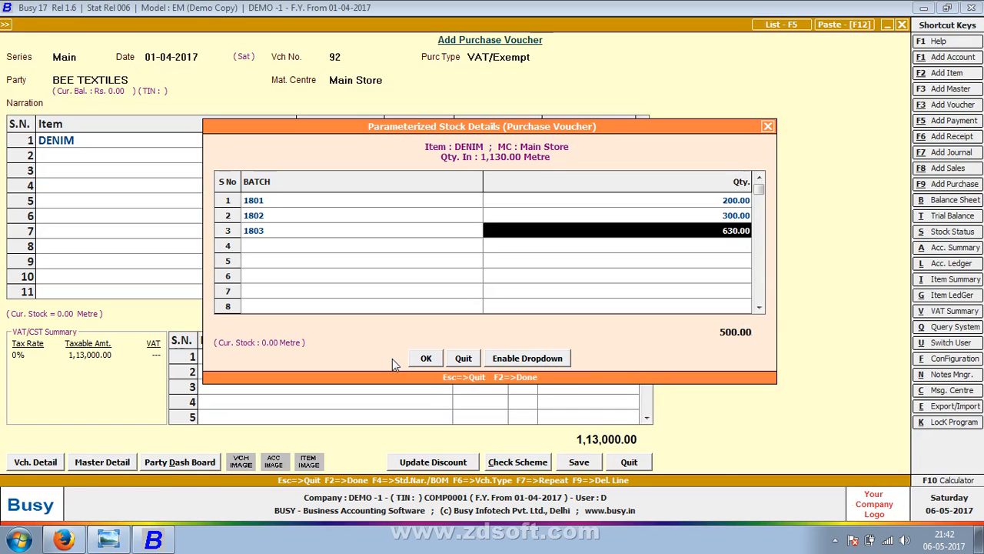
Step: Recheck the bill and set the quantities of batches 1801, 1802 and 1803 to 100, 200 and 300
key("alt+Tab")
key("alt+Tab")
key("Up")
key("Up")
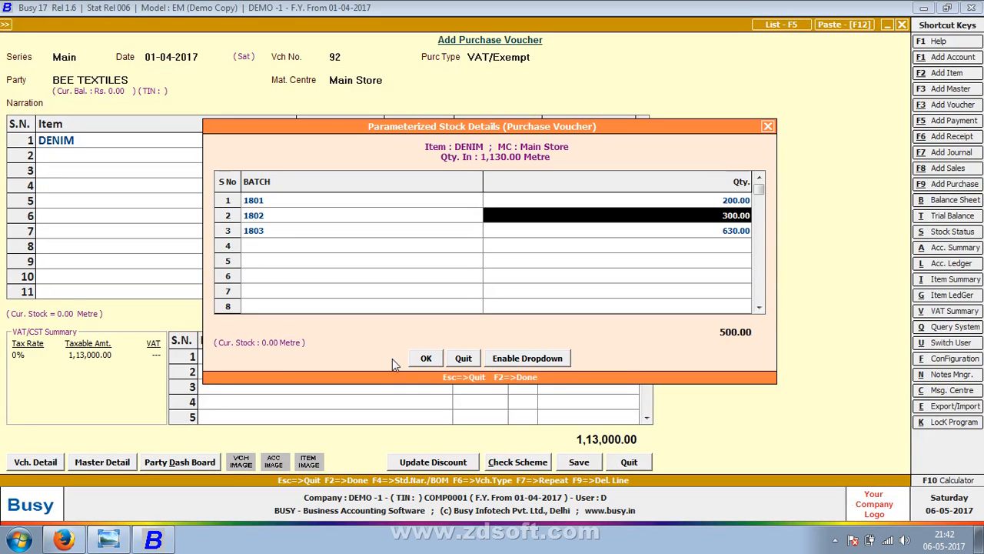
type("100")
key("Return")
type("200")
key("Return")
type("300")
key("Return")
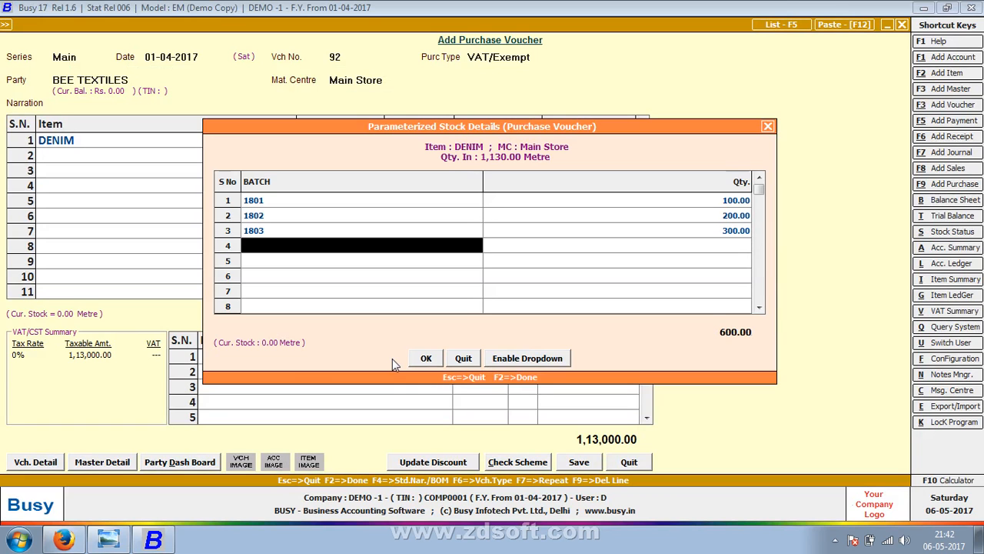
Step: Add batch 1804 with a quantity of 180 in the fourth row, as listed on the textile bill
type("1804")
key("Return")
key("alt+Tab")
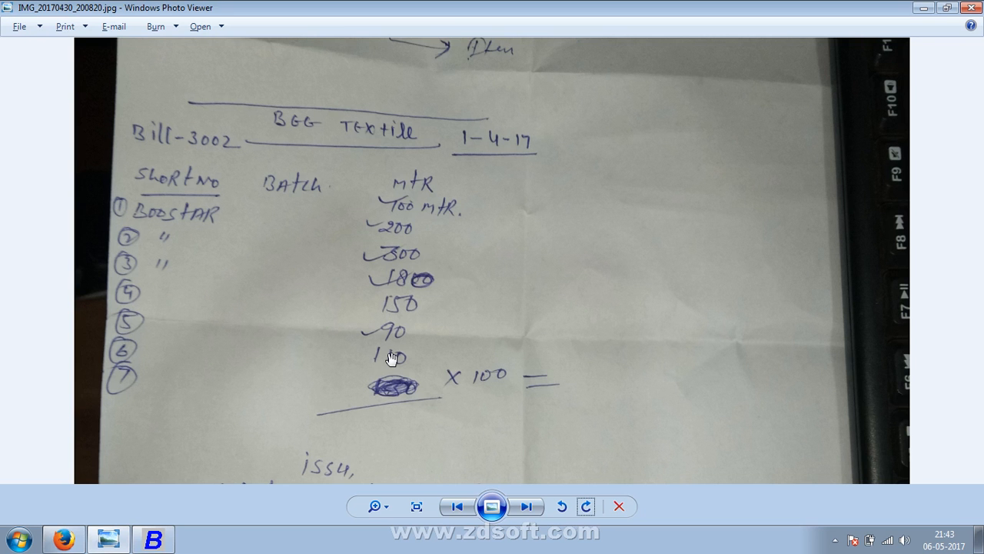
key("alt+Tab")
type("180")
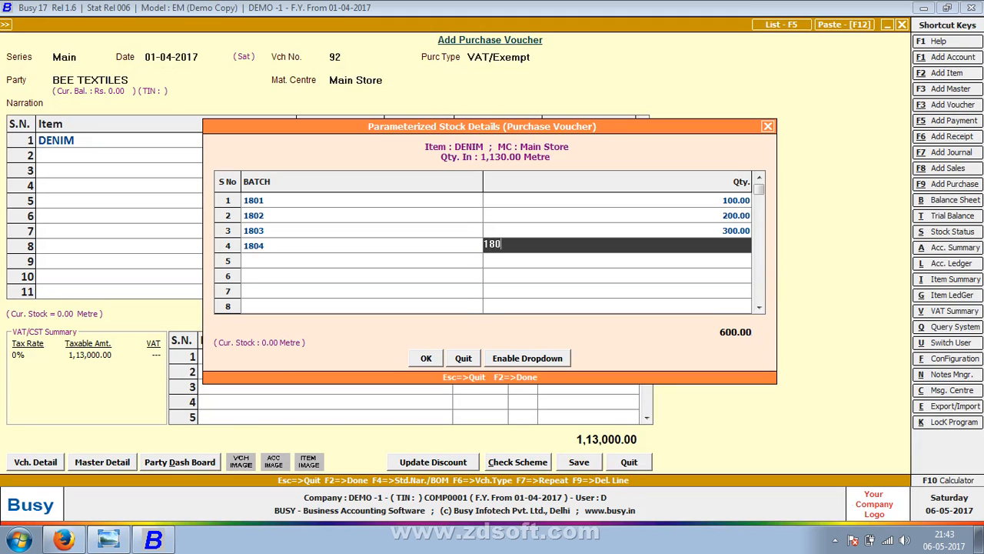
key("Return")
Step: Add batch 1805 with a quantity of 150 in the fifth row, as listed on the textile bill
type("1805")
key("Return")
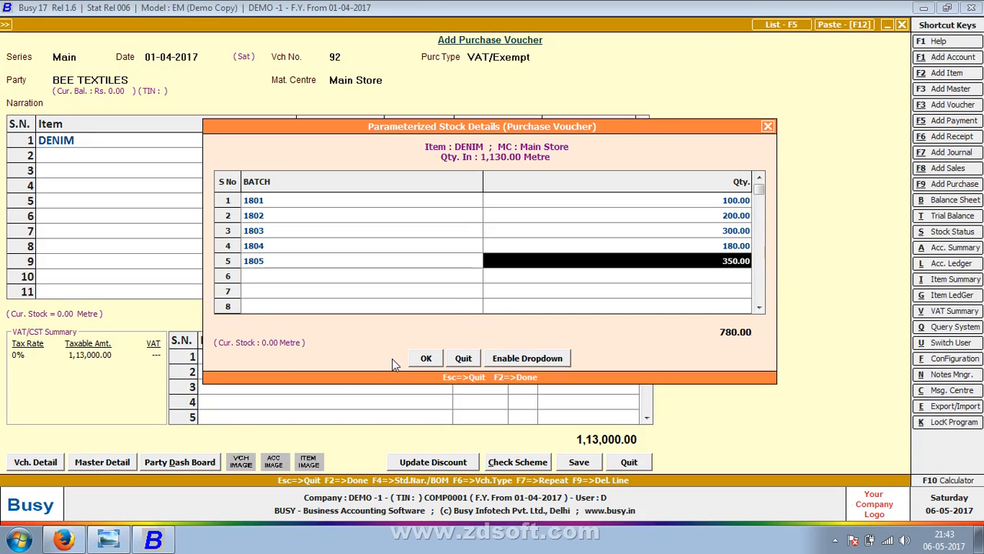
key("alt+Tab")
key("alt+Tab")
type("150")
key("Return")
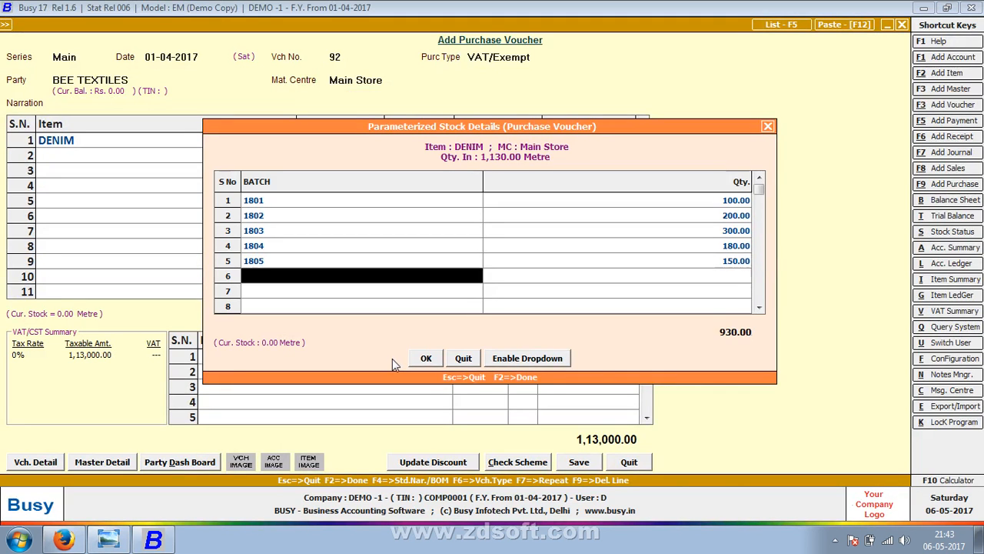
Step: Add batch 1806 with a quantity of 90 in the sixth row, as listed on the textile bill
type("1806")
key("Return")
key("alt+Tab")
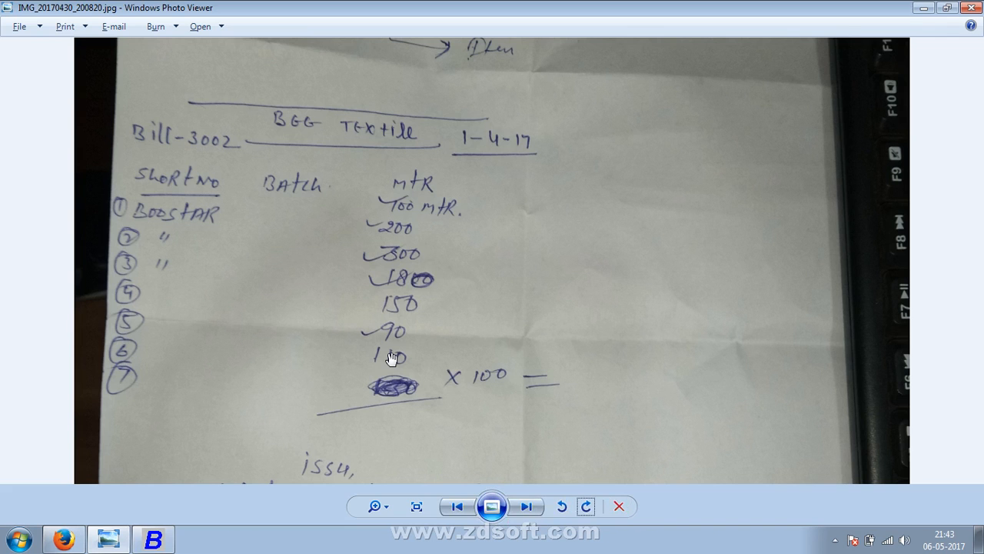
key("alt+Tab")
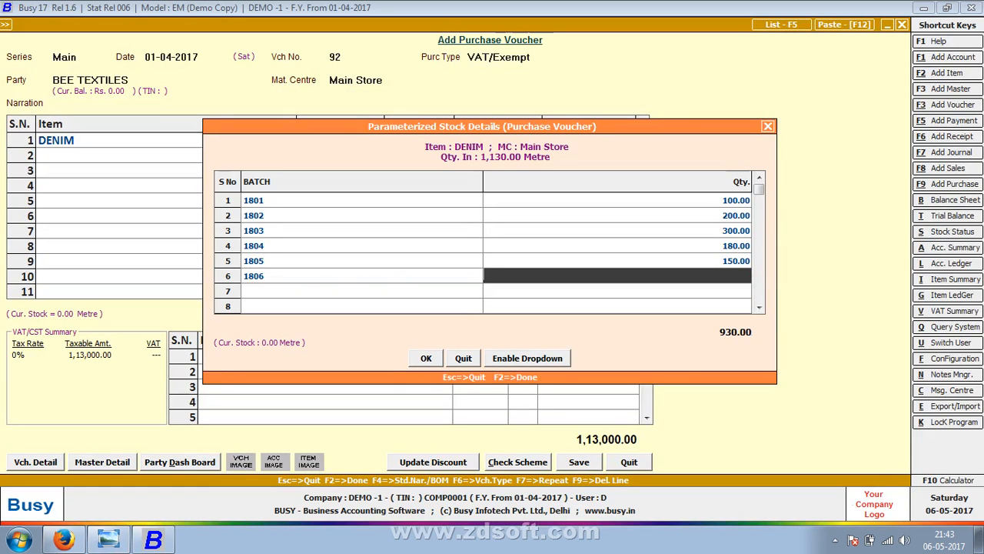
type("90")
key("Return")
Step: Add batch 1807 with the remaining quantity of 110 and accept DENIM's parameterized stock details
type("1807")
key("Return")
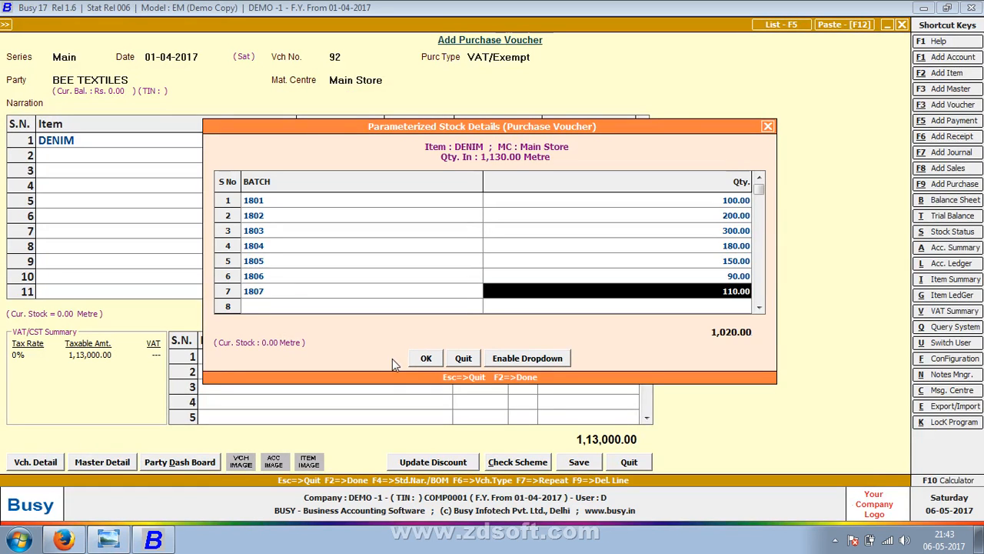
key("Return")
key("Return")
key("Return")
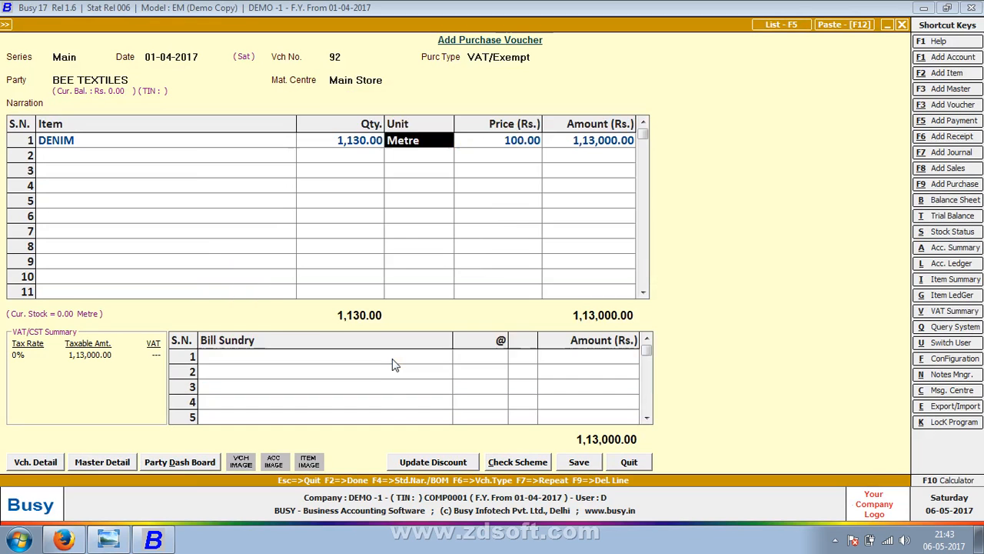
Step: Recheck the bill and add a Freight & Forwarding Charges bill sundry of 500 to the purchase voucher
key("alt+Tab")
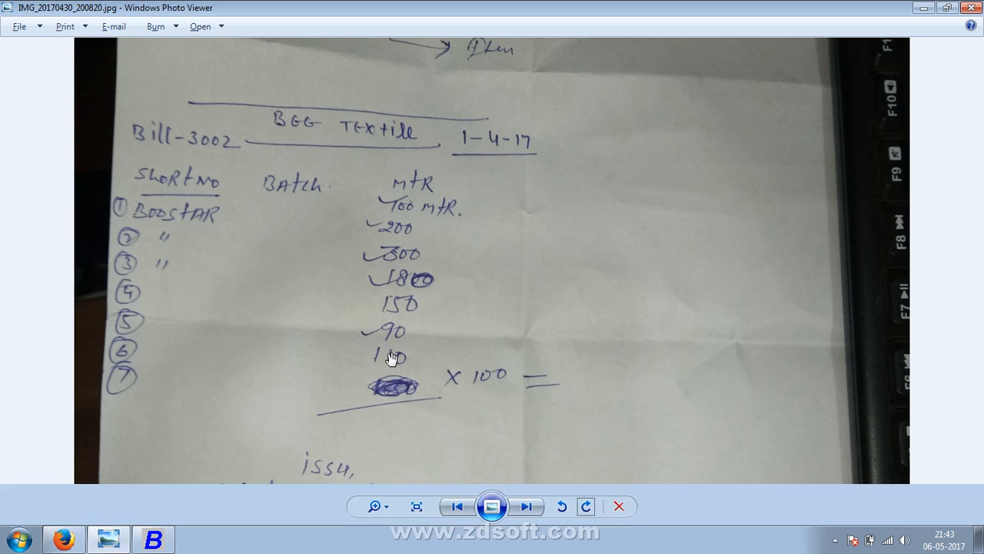
key("alt+Tab")
left_click(392, 361)
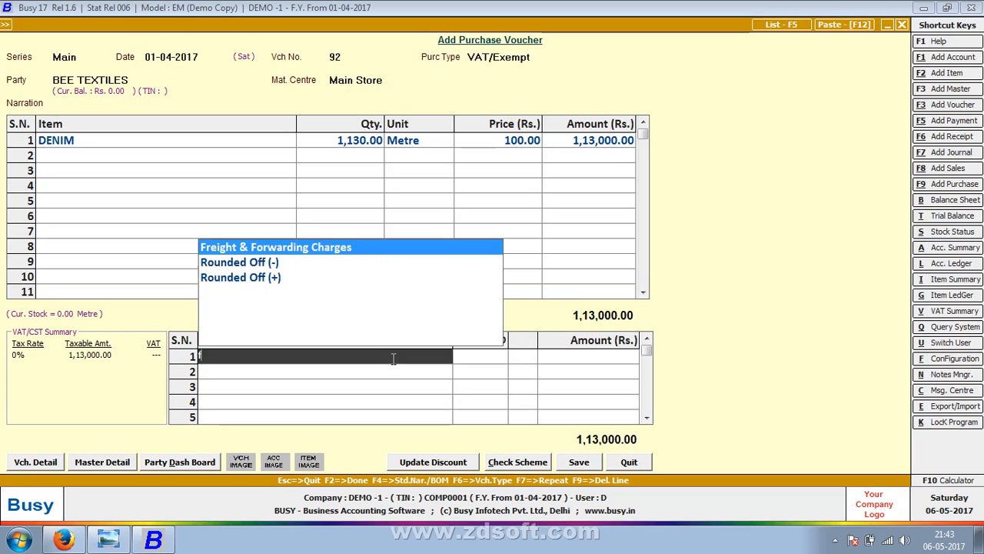
type("Fr")
key("Return")
type("500")
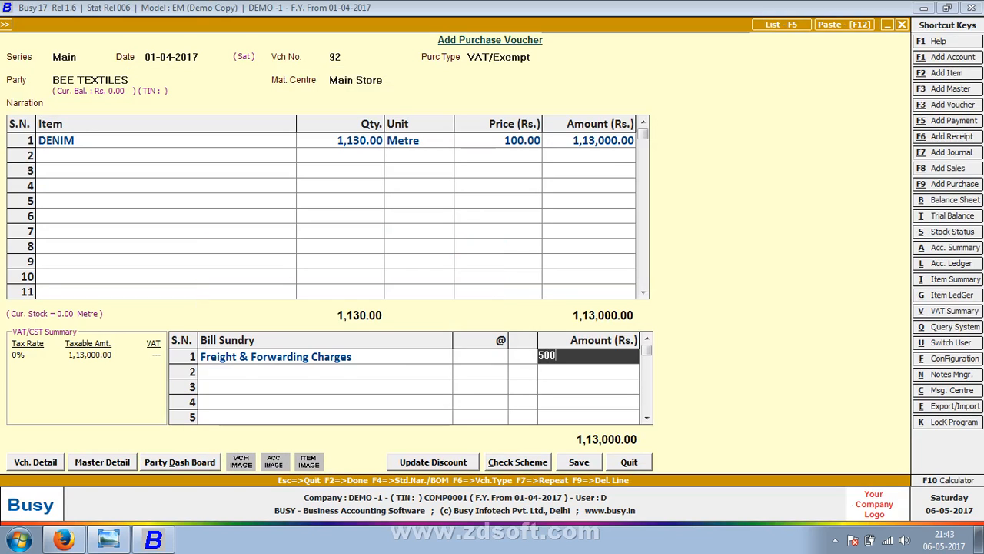
key("Return")
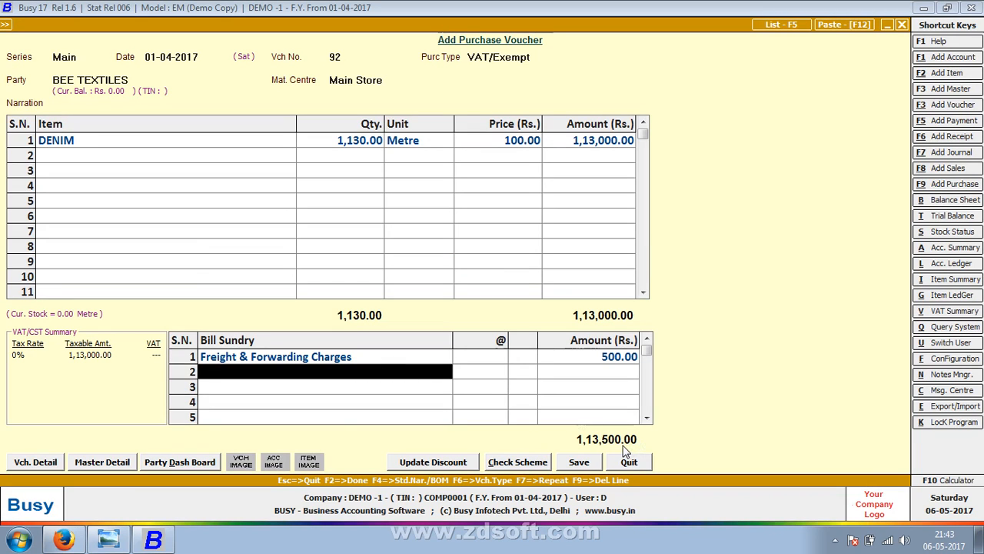
Step: Enter purchase bill number 92 in the VAT reporting details, save the purchase voucher and leave voucher entry
key("Return")
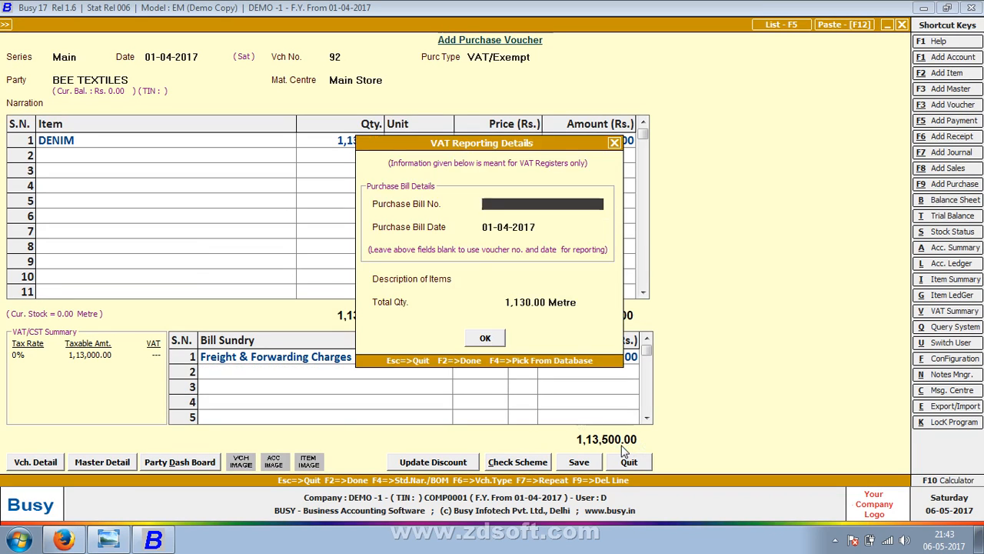
type("9")
key("Return")
key("Return")
key("Return")
key("Return")
key("Return")
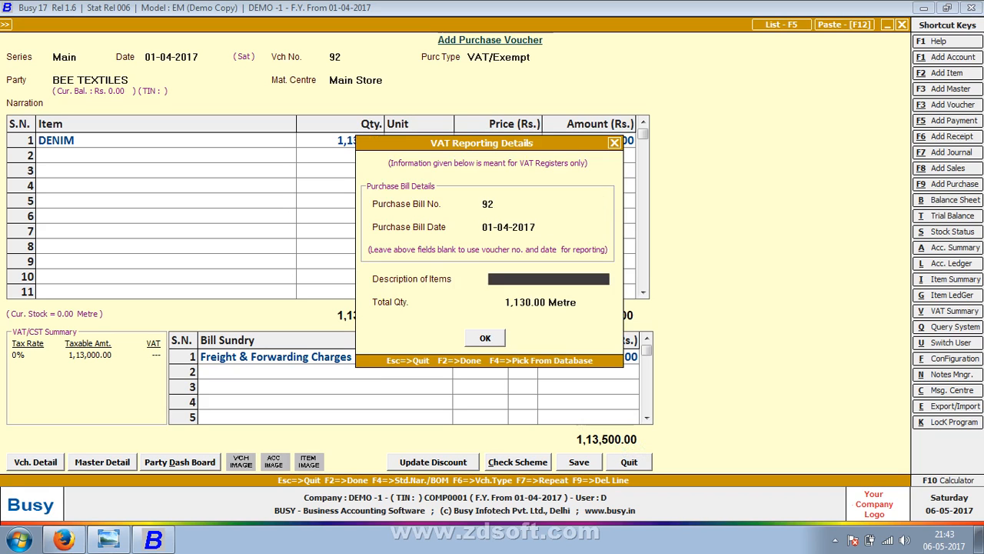
key("Return")
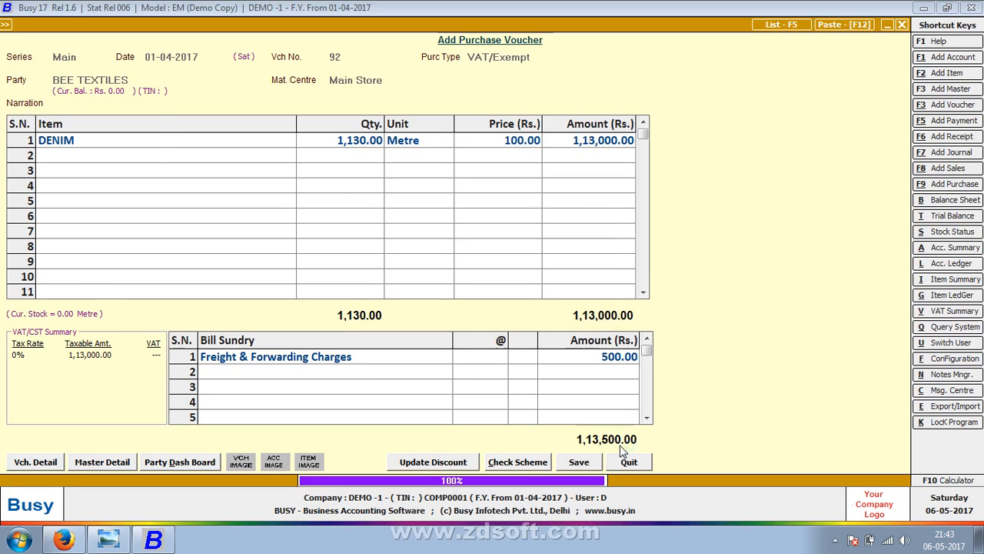
key("Escape")
key("Escape")
Step: Consult the issue section of the handwritten notes and start a new stock journal voucher
key("alt+Tab")
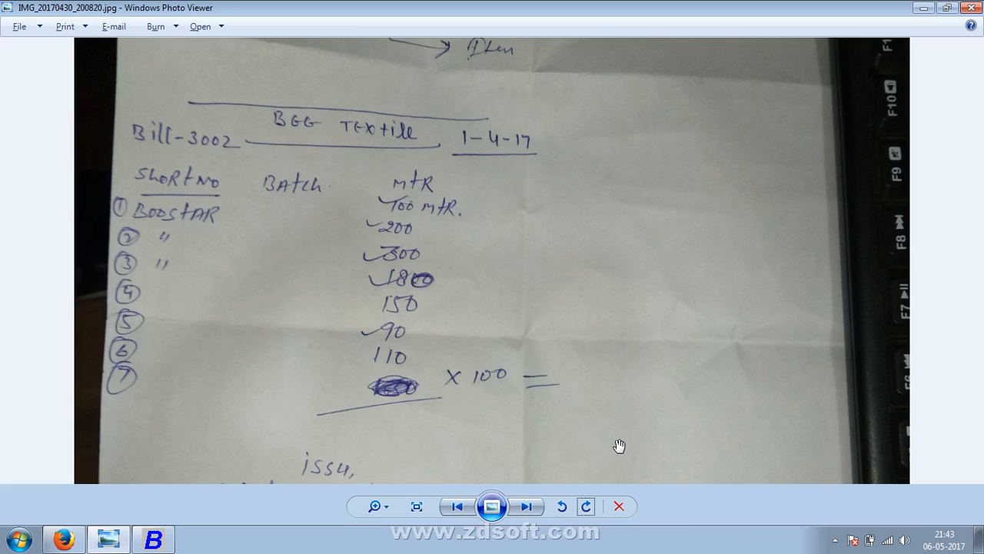
left_click_drag(395, 417, 408, 279)
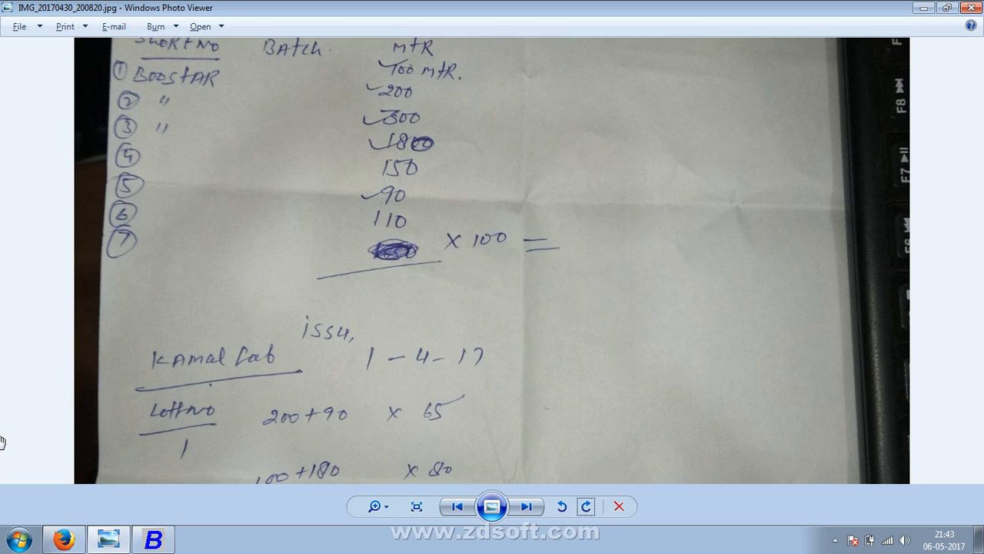
key("alt+Tab")
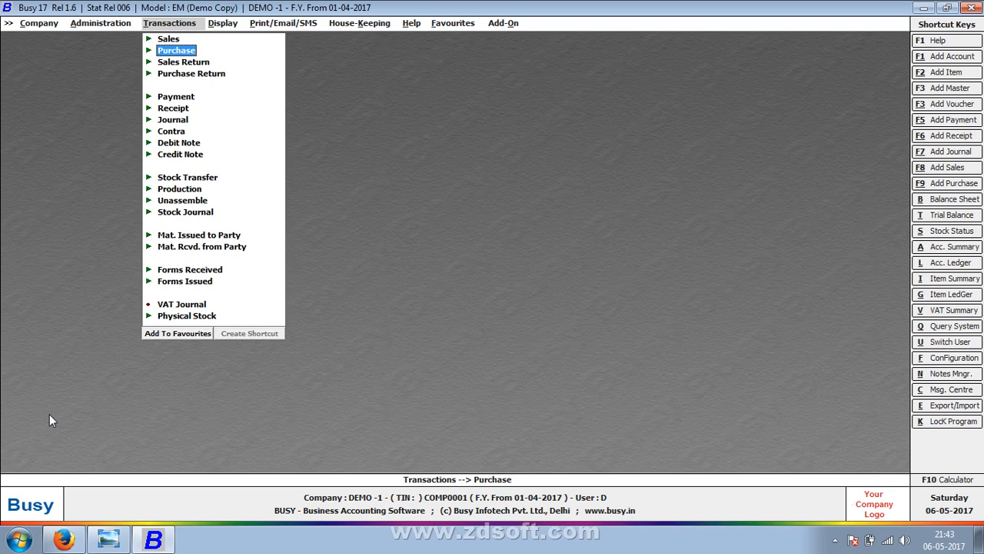
key("Down")
key("Down")
key("Down")
key("Down")
key("Down")
key("Down")
key("Down")
key("Down")
key("Down")
key("Down")
key("Down")
key("Down")
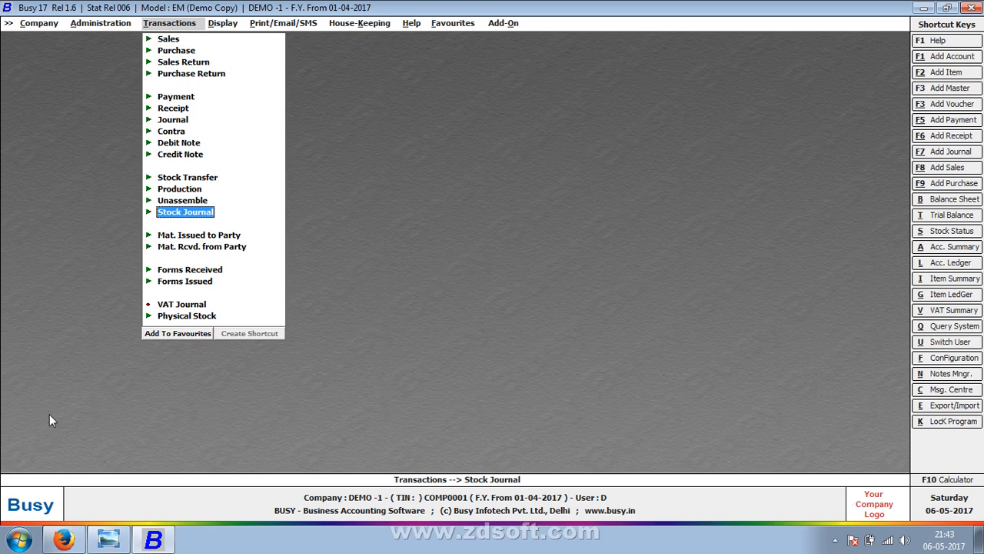
key("Return")
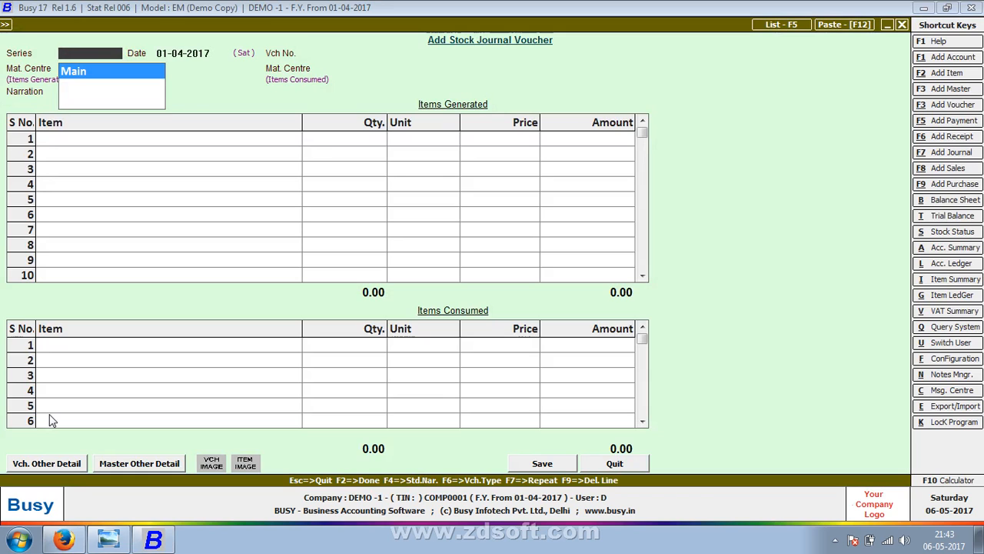
Step: Set the stock journal to series Main, date 05-04-2017 and Main Store for both generated and consumed items
key("Return")
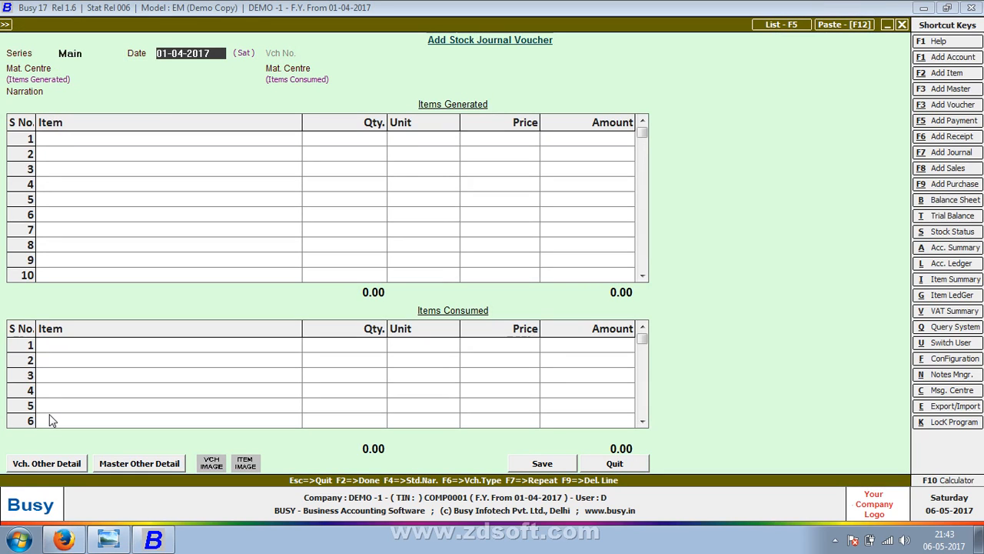
type("5")
key("Return")
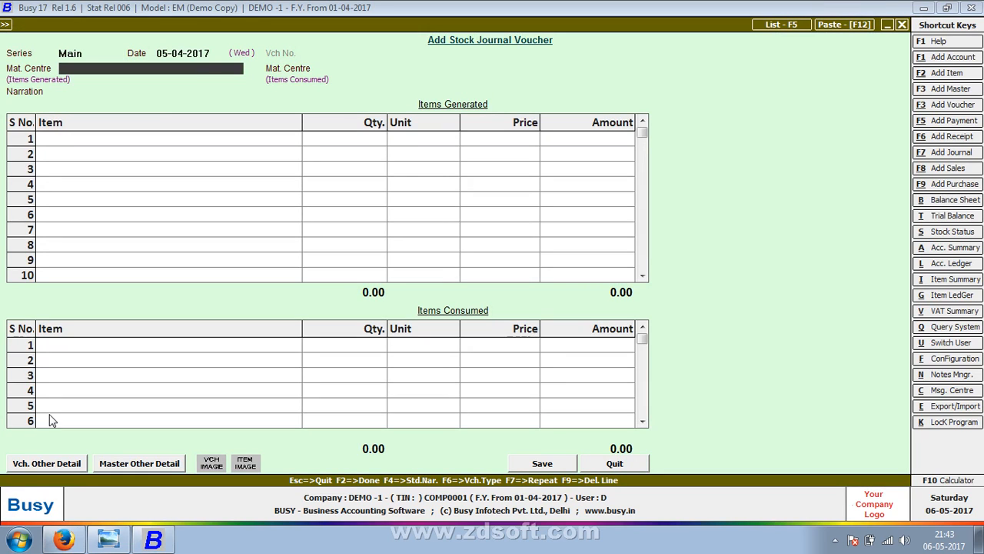
key("Return")
key("Return")
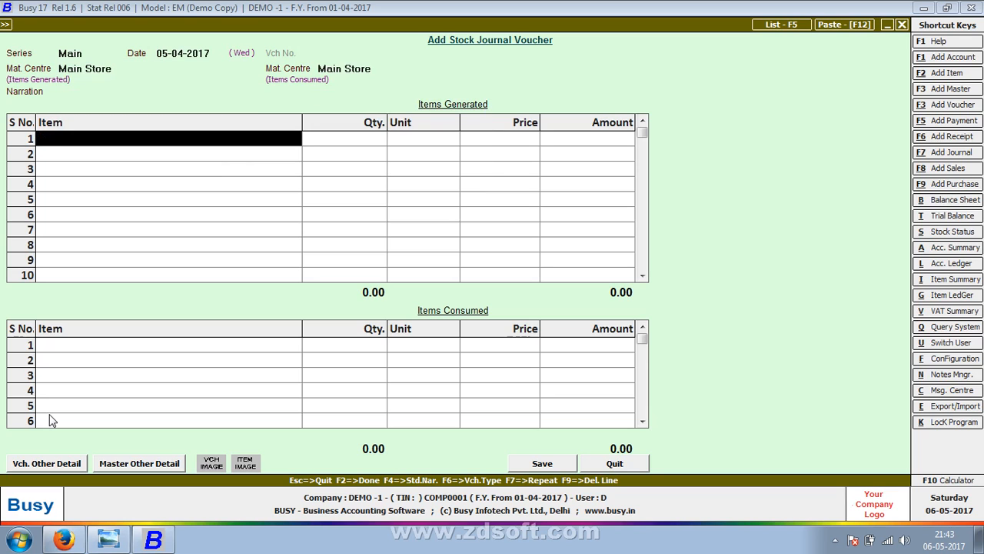
Step: Start a new item master named LOT NO 01 in the General group with Pcs. as its unit
key("alt+c")
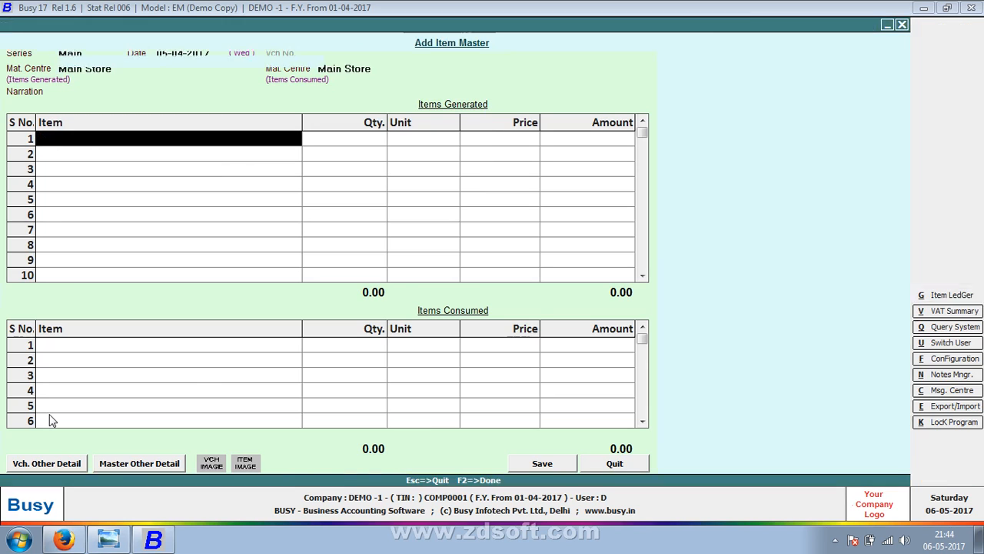
type("LOT NO 0")
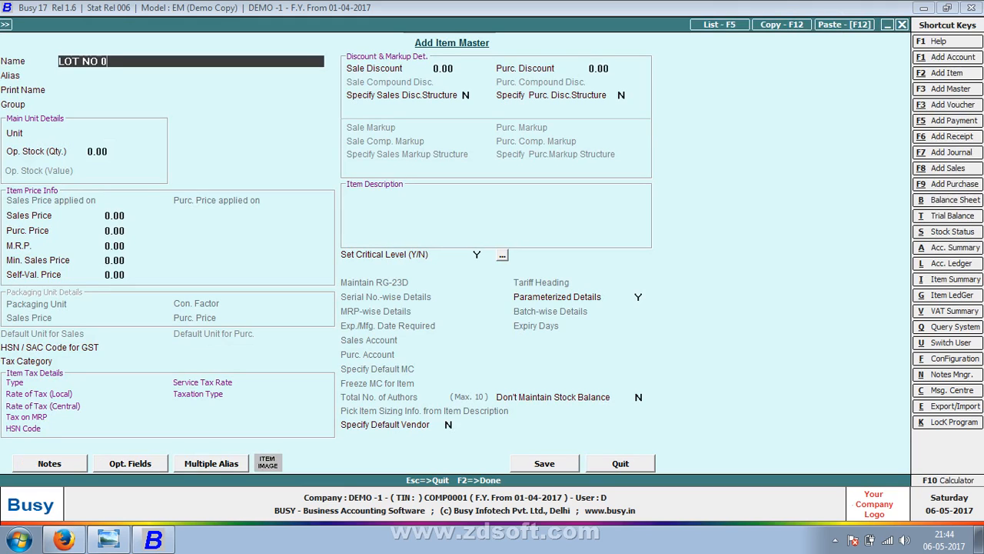
type("1")
key("Return")
key("Return")
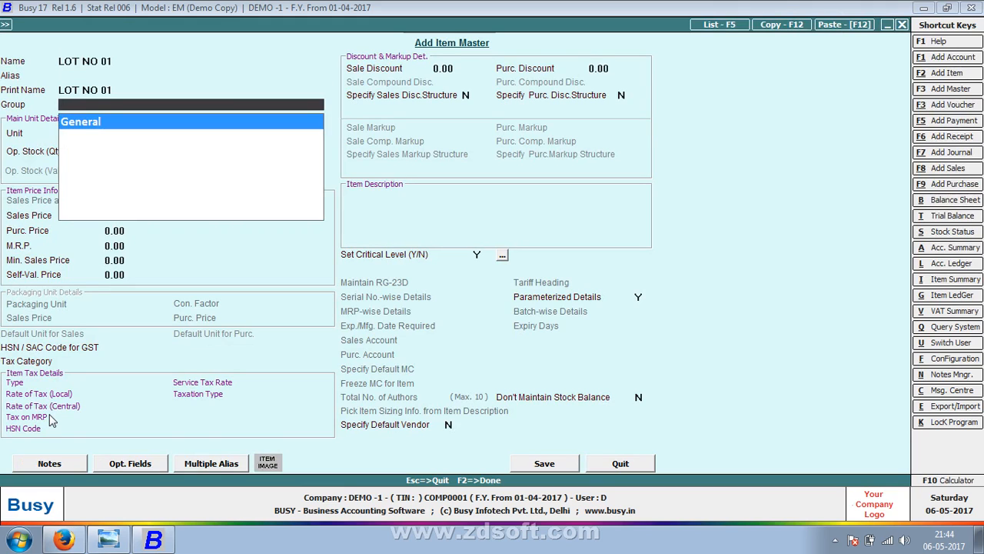
key("Return")
type("P")
key("Return")
key("Return")
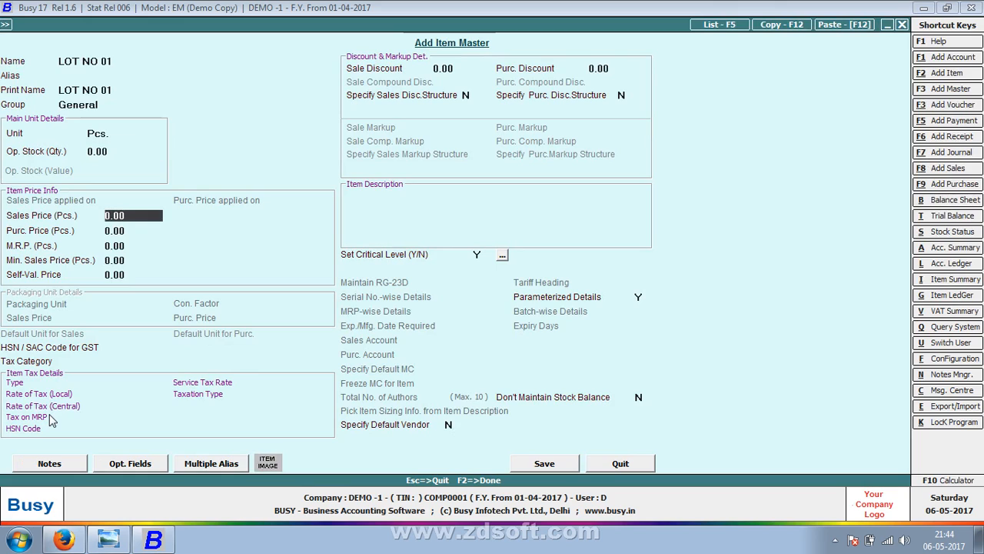
Step: Set Parameterized Details to N for LOT NO 01 and save the item into the first Items Generated row
left_click(643, 295)
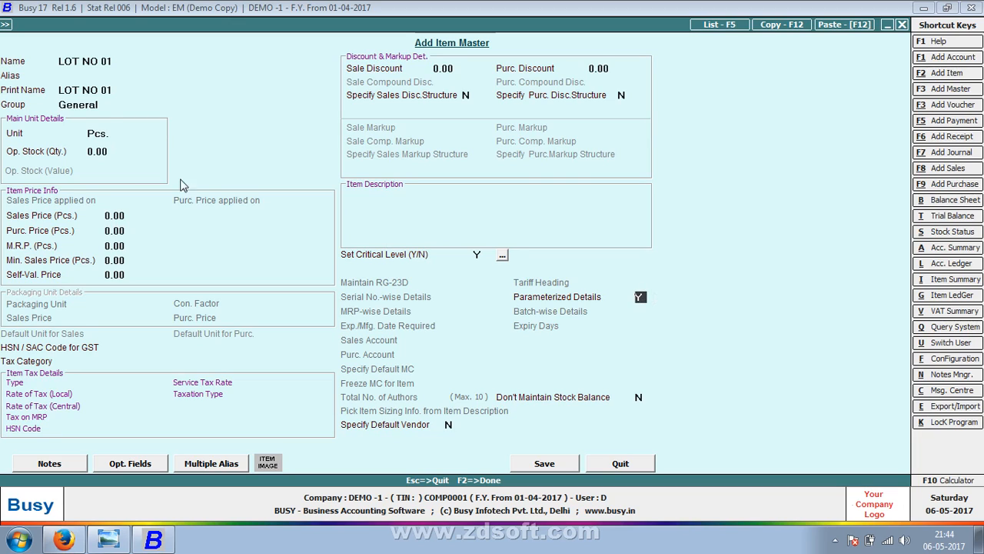
left_click(90, 104)
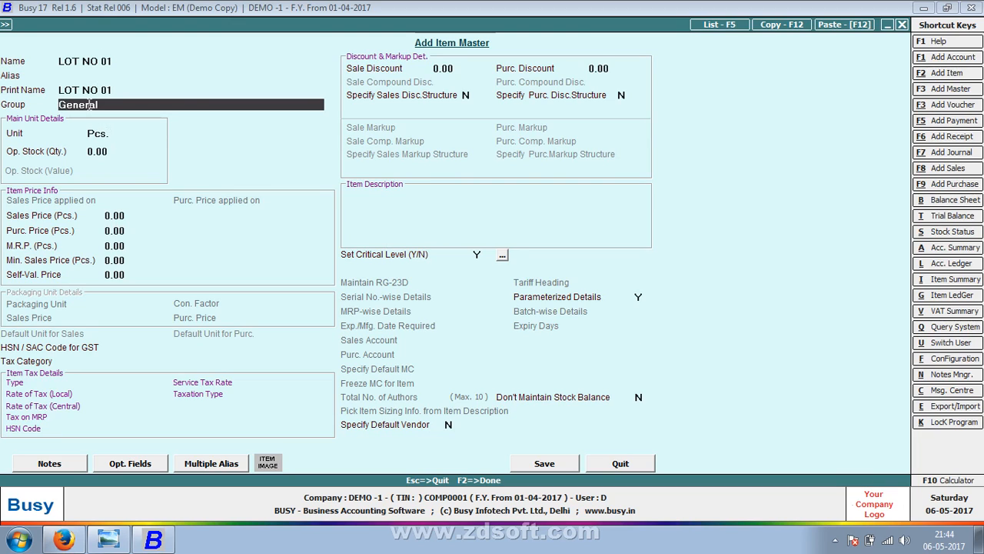
left_click(638, 296)
type("N")
left_click(563, 468)
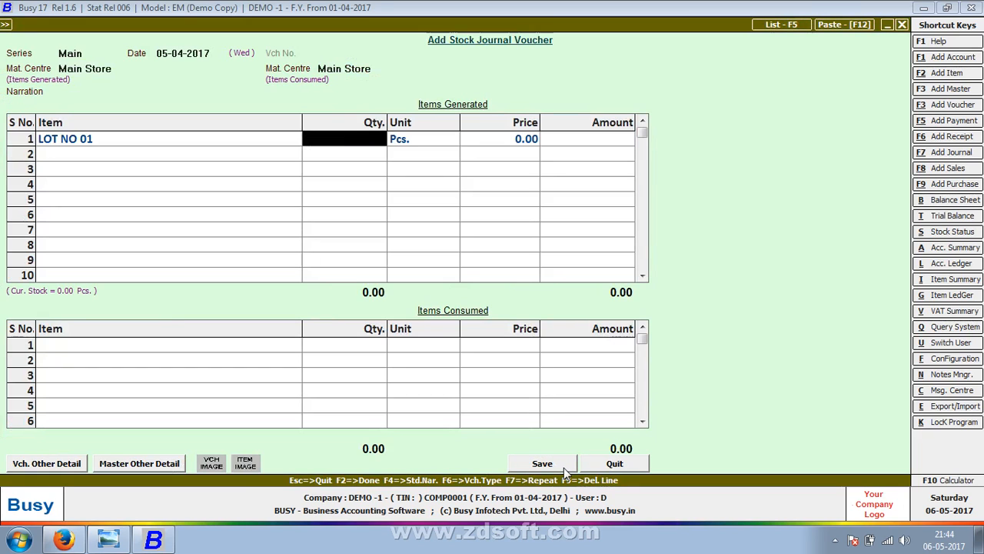
Step: Reopen the LOT NO 01 item master from the voucher and set its Parameterized Details to Y
left_click(204, 144)
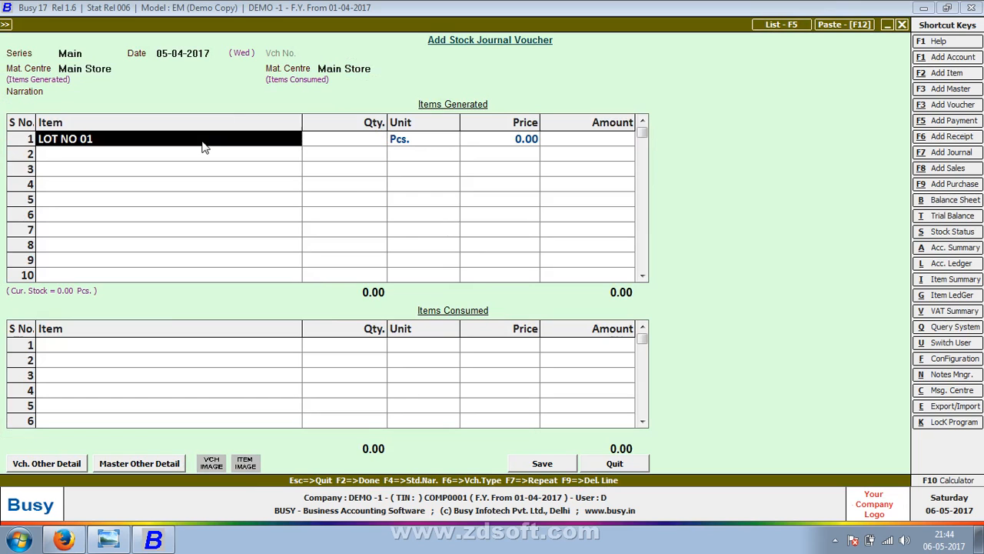
key("alt+m")
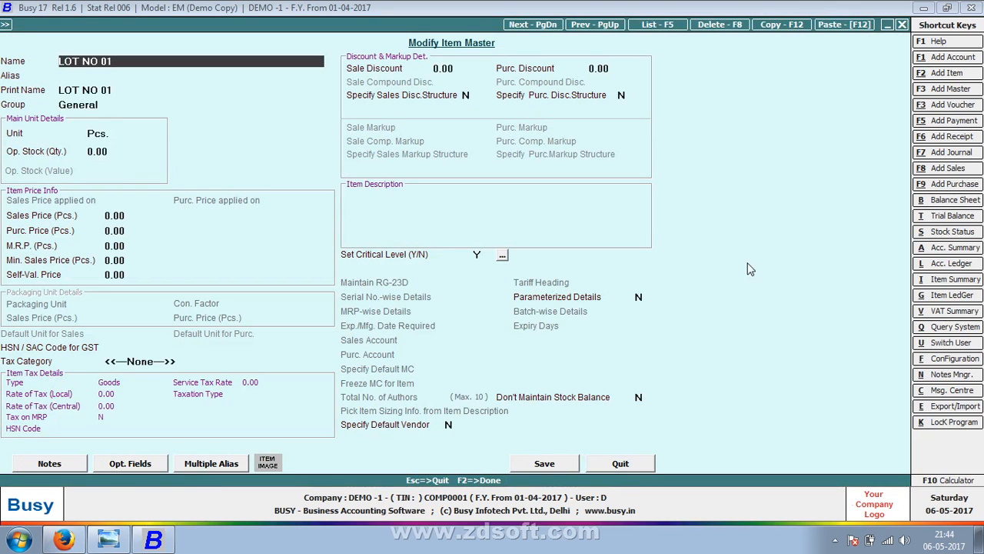
left_click(638, 296)
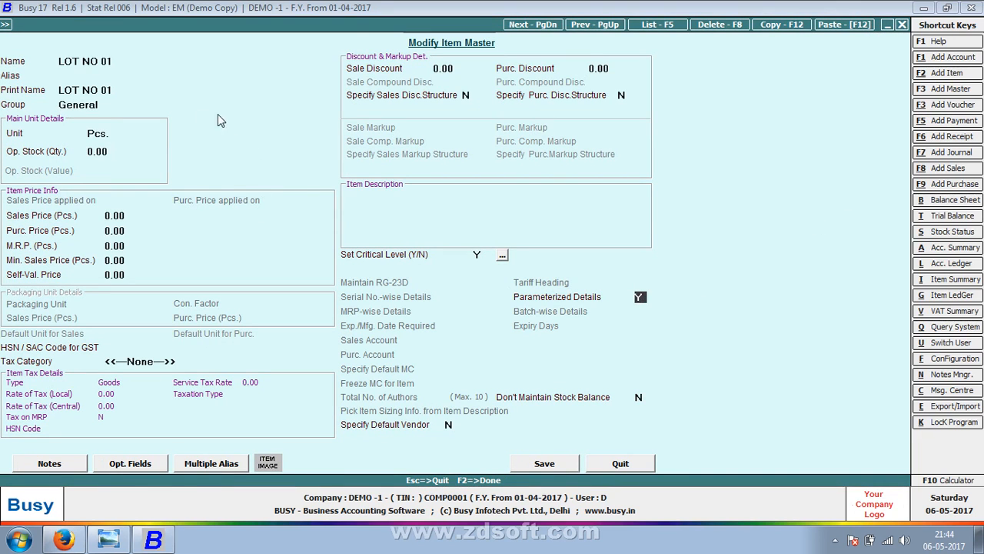
Step: From LOT NO 01's group field, start a new item group named UN FINISHED GOOD and make it a primary group
left_click(78, 108)
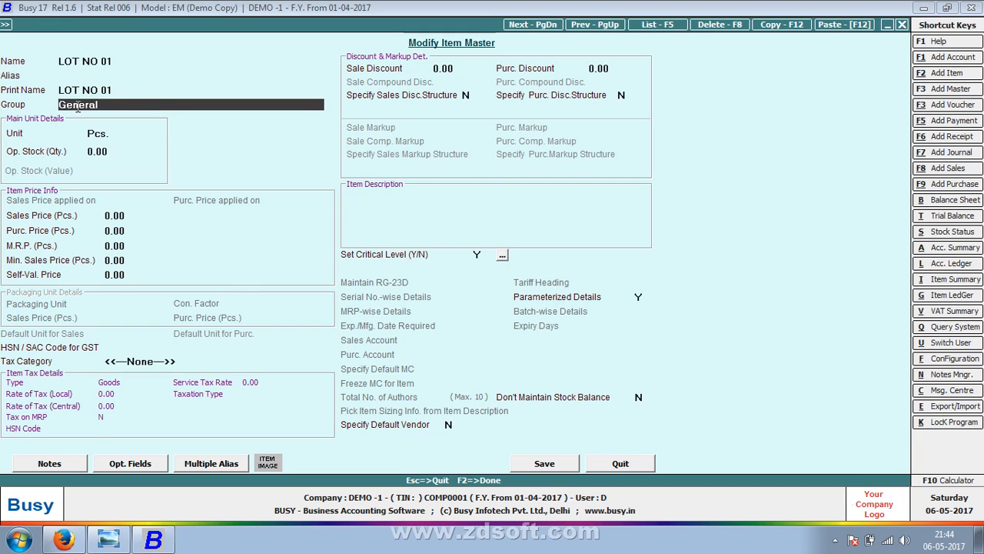
key("alt+m")
key("Escape")
key("alt+c")
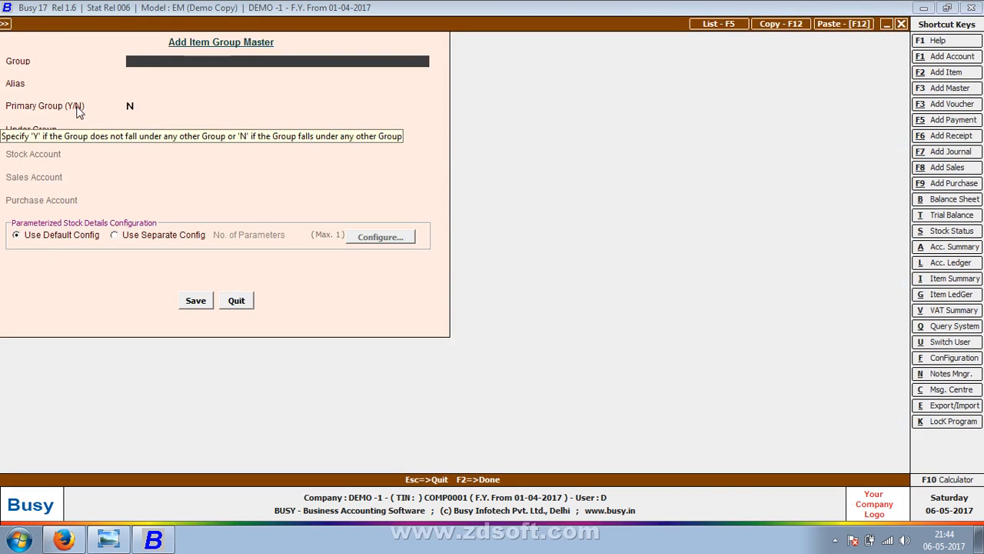
type("UN FI")
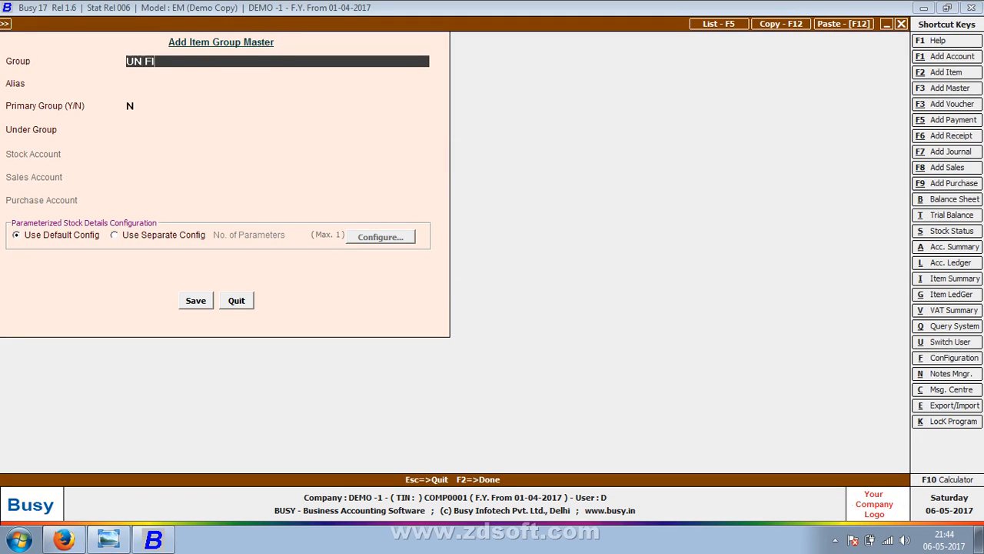
type("NISHED GOO")
key("Return")
key("Return")
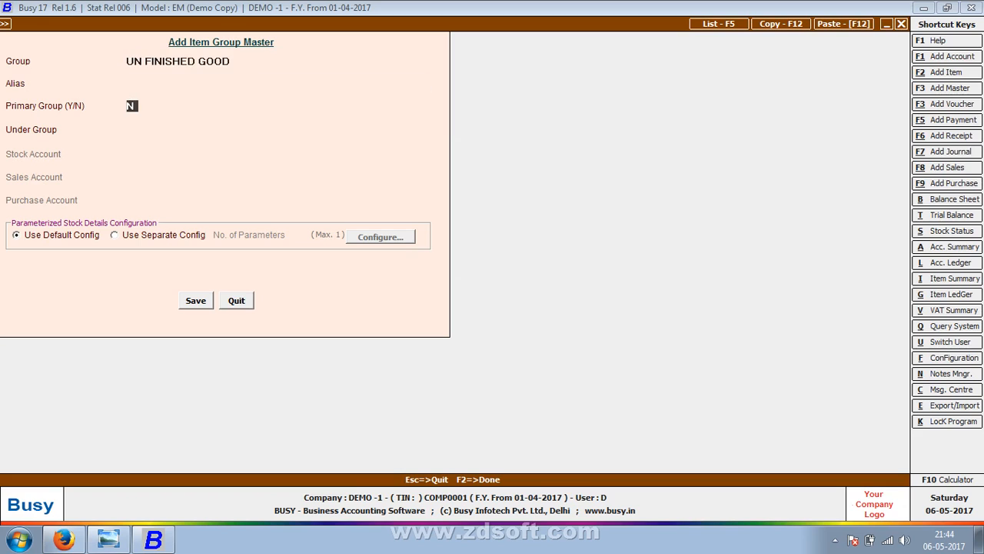
type("Y")
Step: Give the group a separate parameterized stock configuration with one parameter named SIZE using predefined values
left_click(164, 236)
left_click(374, 237)
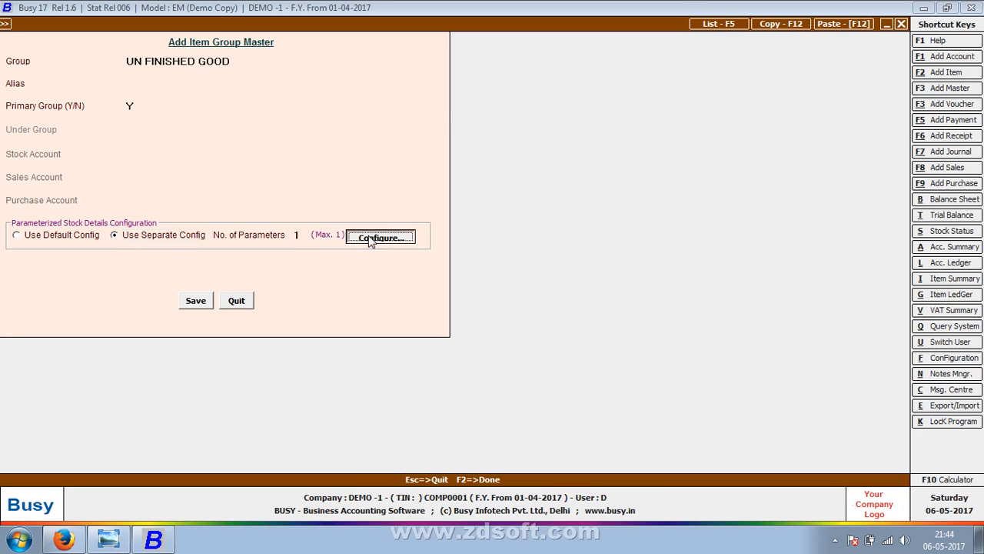
type("SIZ")
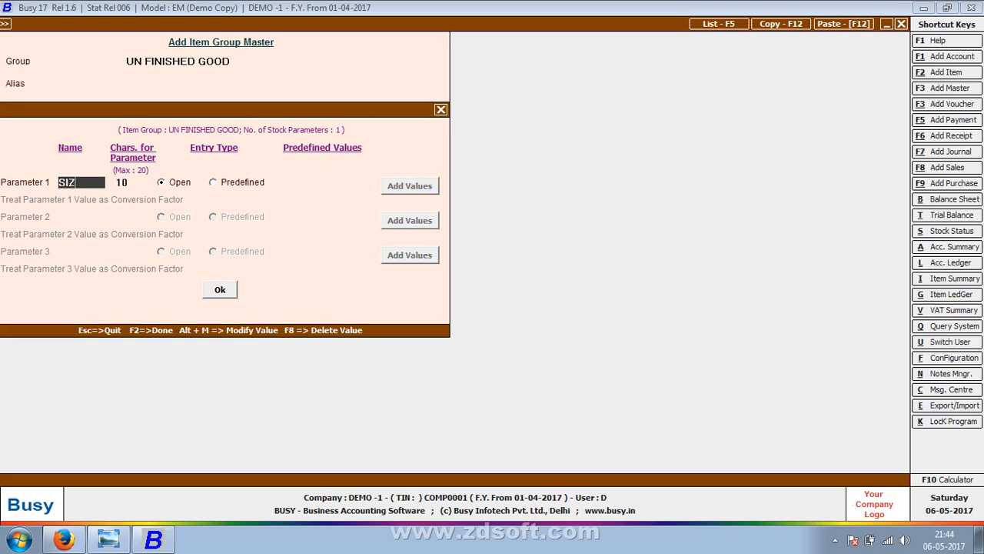
type("E")
key("Return")
key("Return")
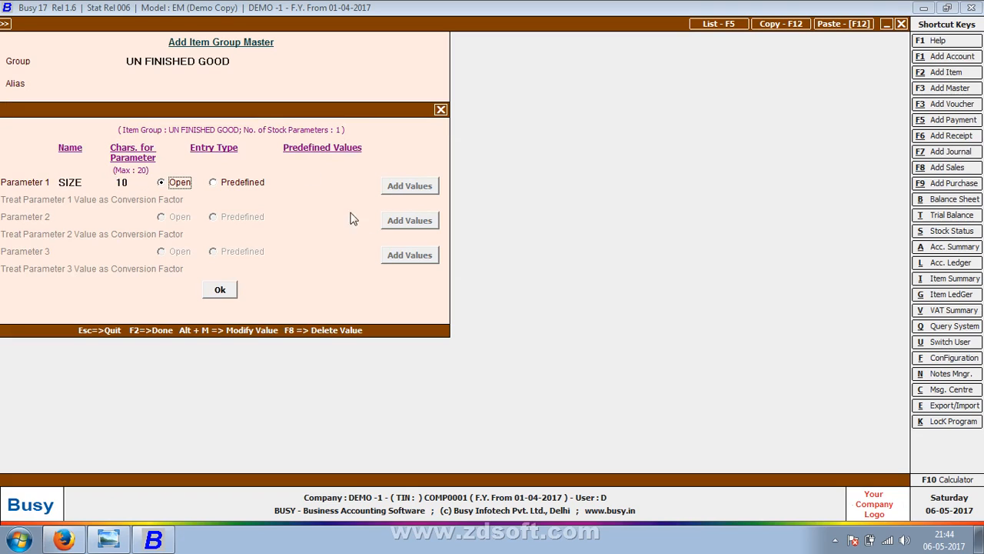
left_click(241, 183)
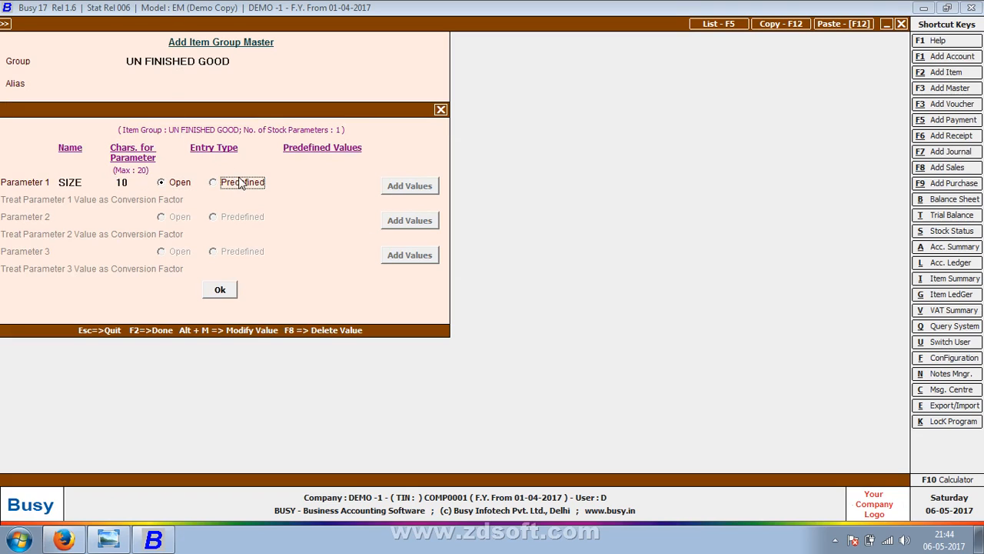
Step: Add 22/26 and 26/30 as predefined values of the SIZE parameter
left_click(395, 186)
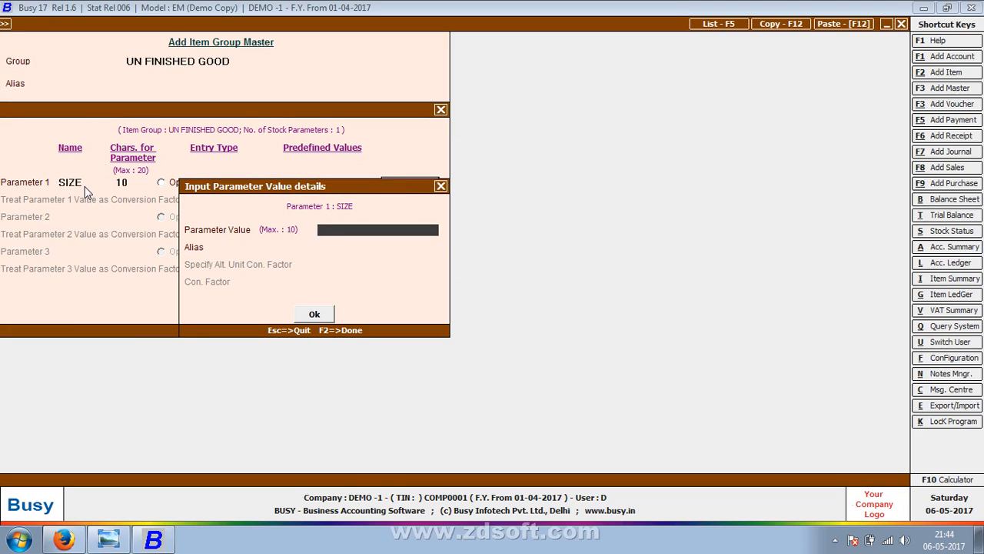
type("22/26")
key("Return")
key("Return")
key("Return")
type("26/30")
key("Return")
key("Return")
key("Return")
key("Return")
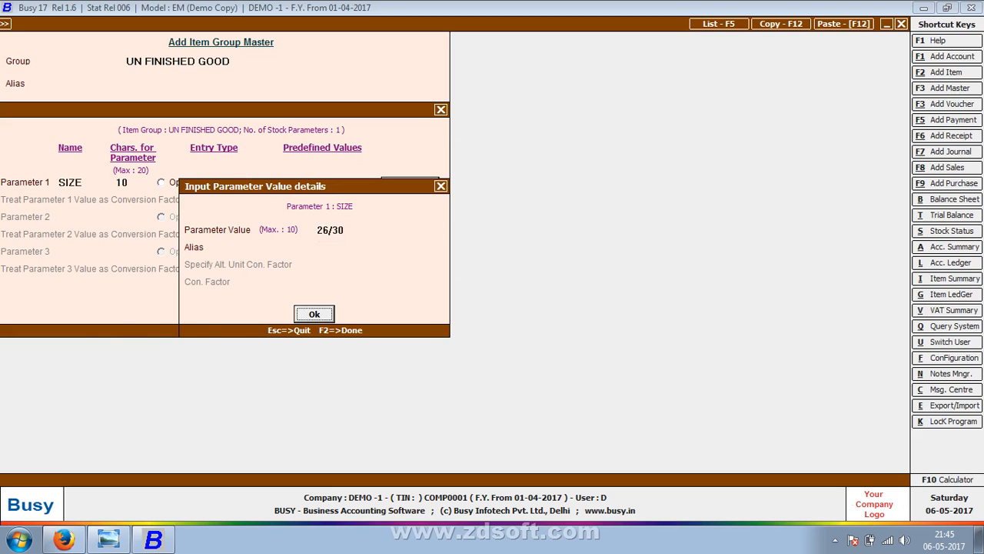
Step: Add 30/34 and 34/38 as further predefined values of the SIZE parameter
type("34/")
key("BackSpace")
key("BackSpace")
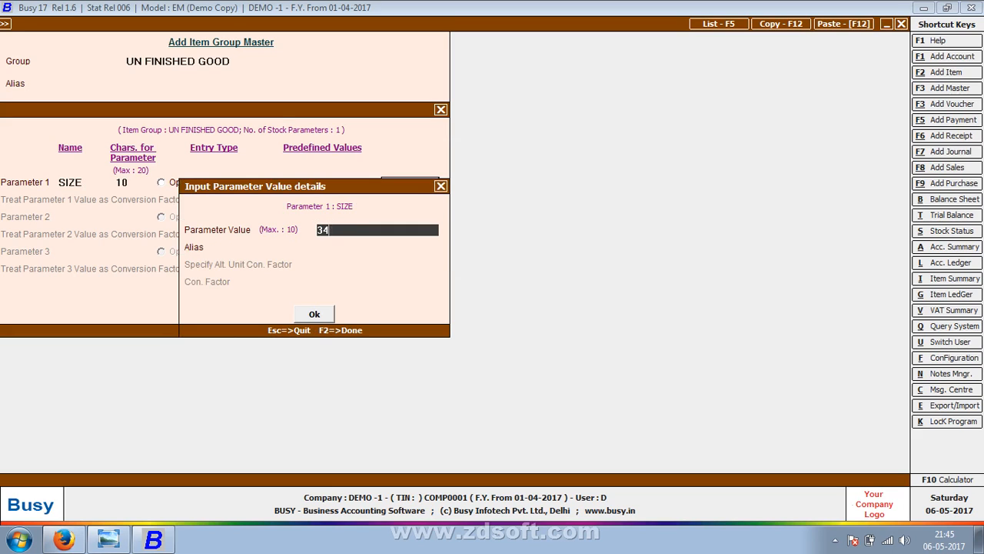
type("0/34")
key("Return")
key("Return")
key("Return")
key("Return")
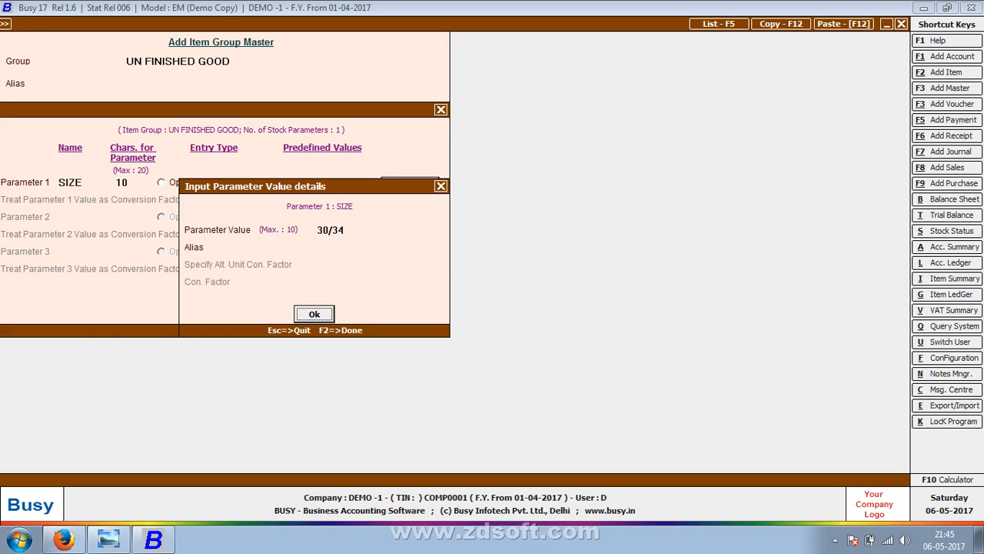
type("38")
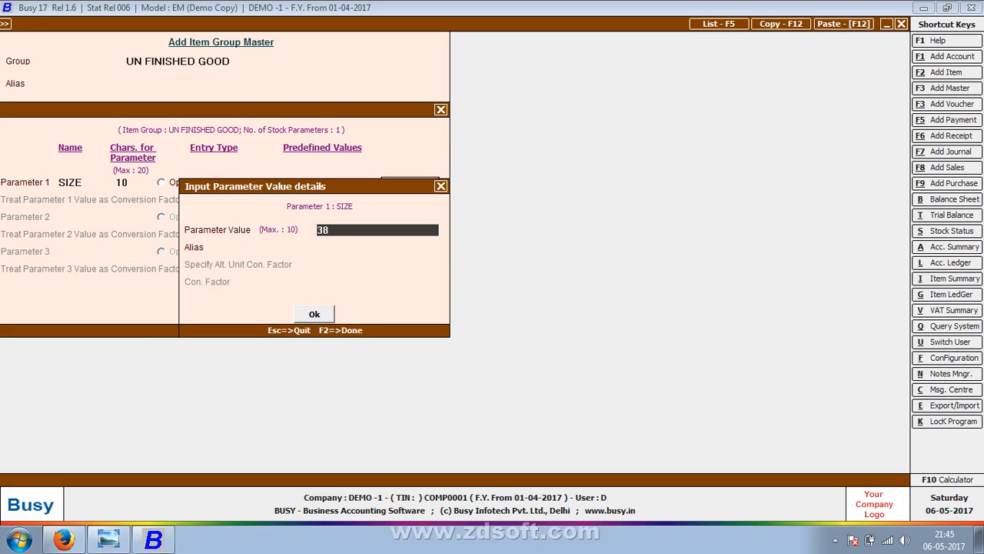
type("/38")
key("Return")
key("Return")
key("Return")
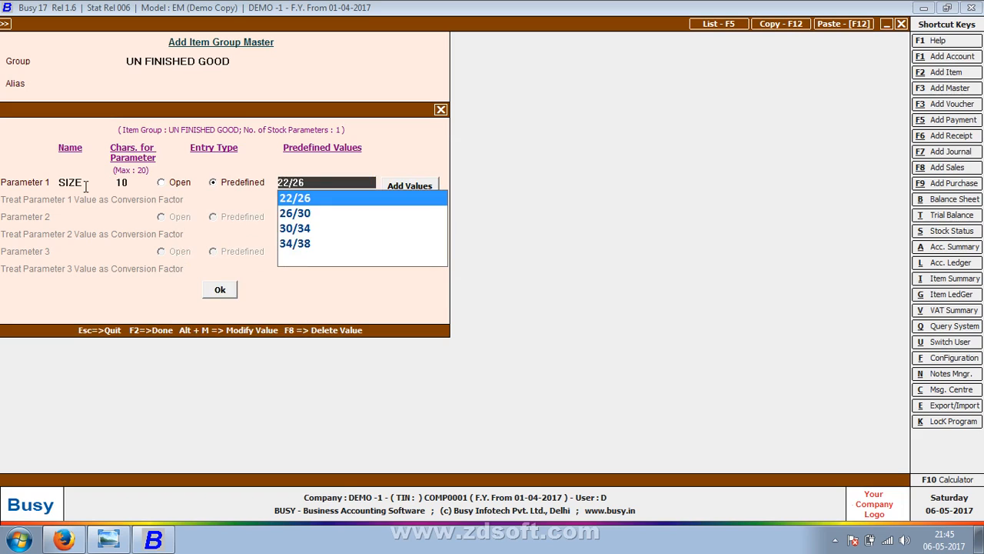
Step: Save the UN FINISHED GOOD group, assign it to LOT NO 01, and save the modified item master
key("F2")
key("F2")
key("Return")
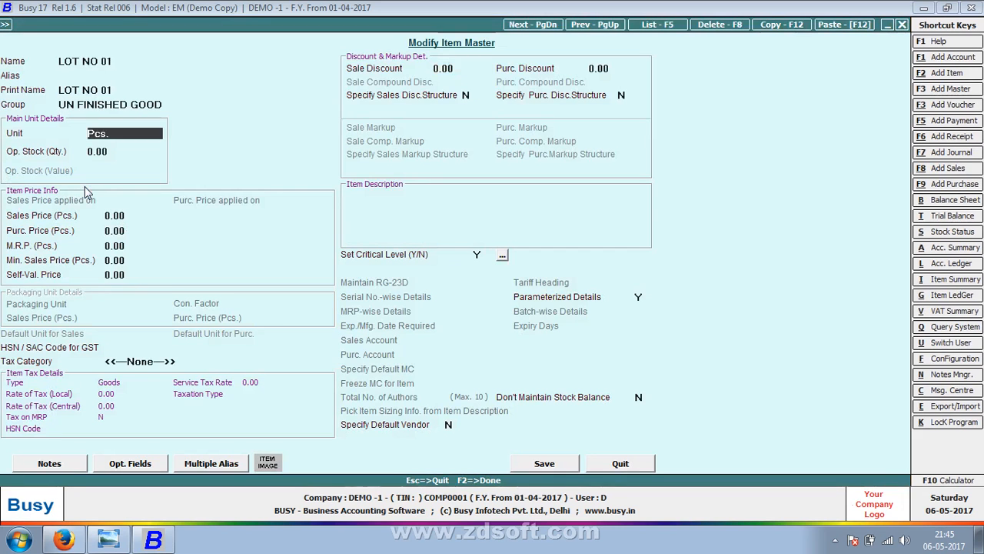
key("F2")
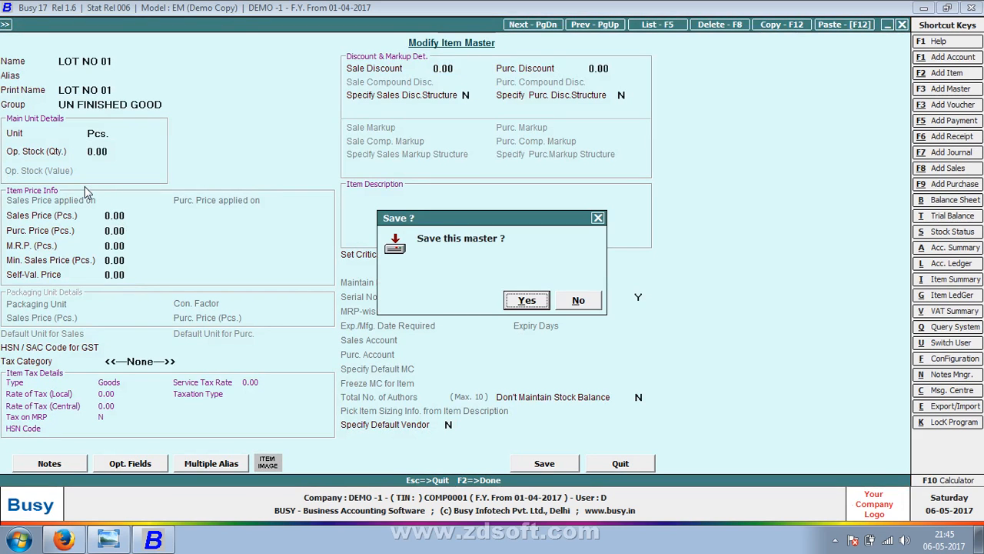
key("Return")
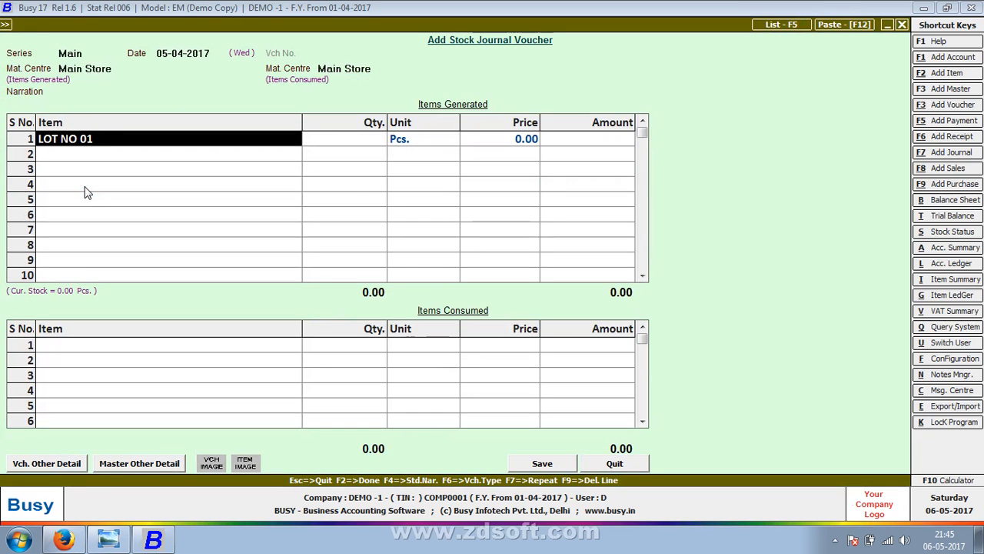
Step: Reselect LOT NO 01 in the first Items Generated row, check the handwritten notes, and set its quantity to 255 Pcs
key("Down")
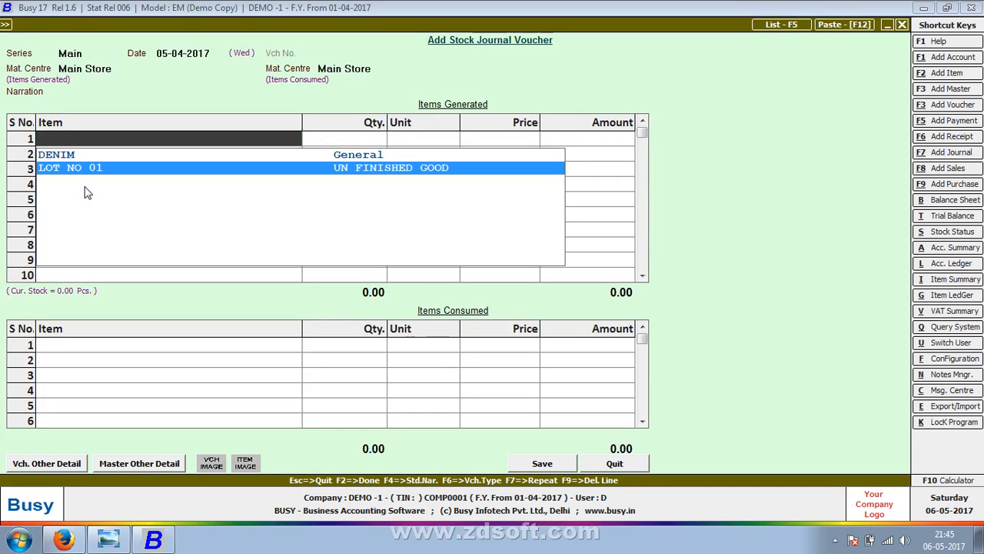
key("Return")
key("alt+Tab")
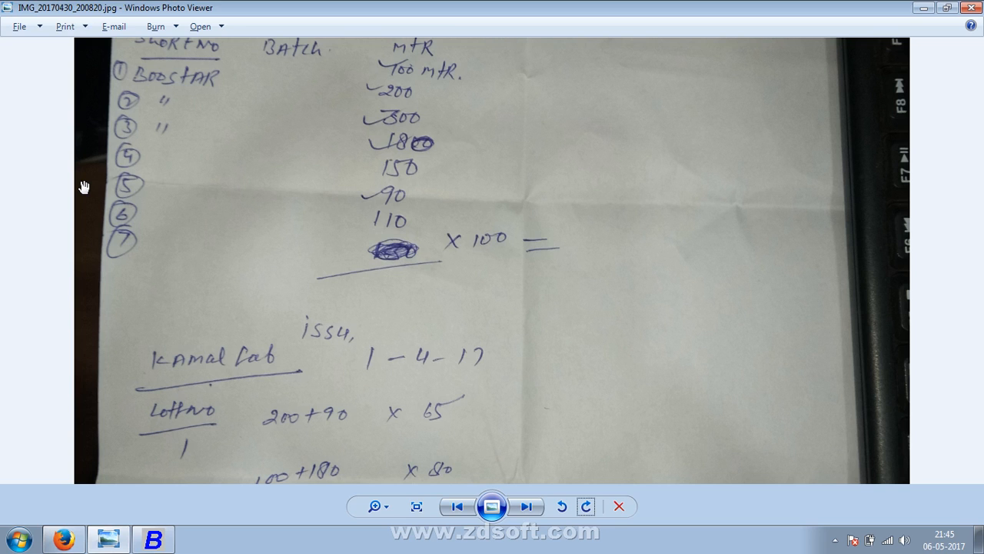
key("alt+Tab")
key("alt+Tab")
left_click_drag(356, 194, 359, 291)
key("alt+Tab")
key("alt+Tab")
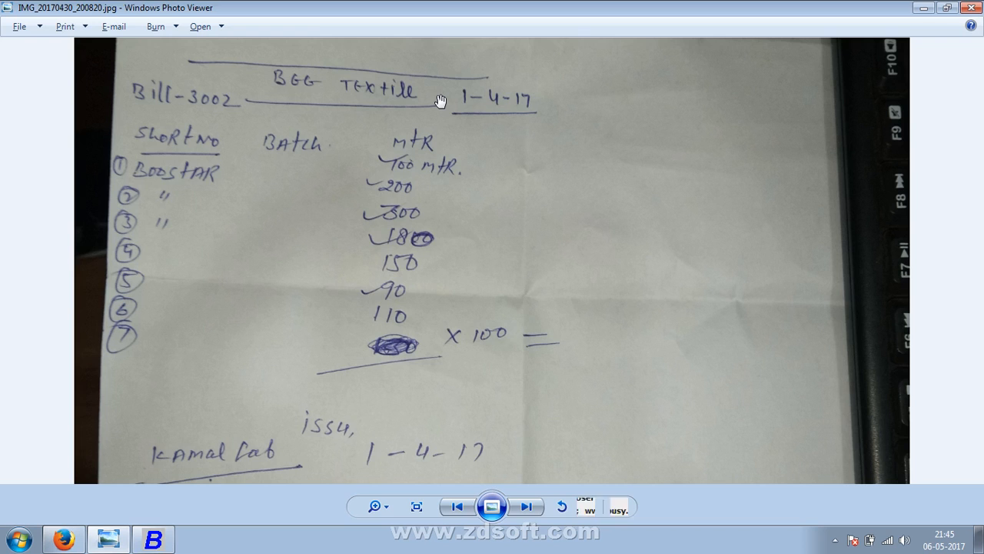
key("alt+Tab")
type("255")
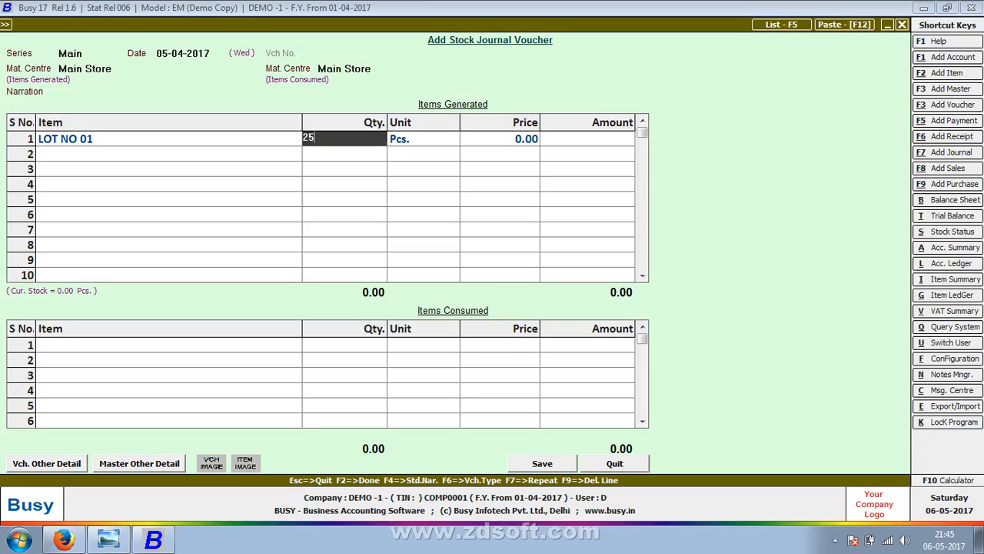
key("Return")
key("Return")
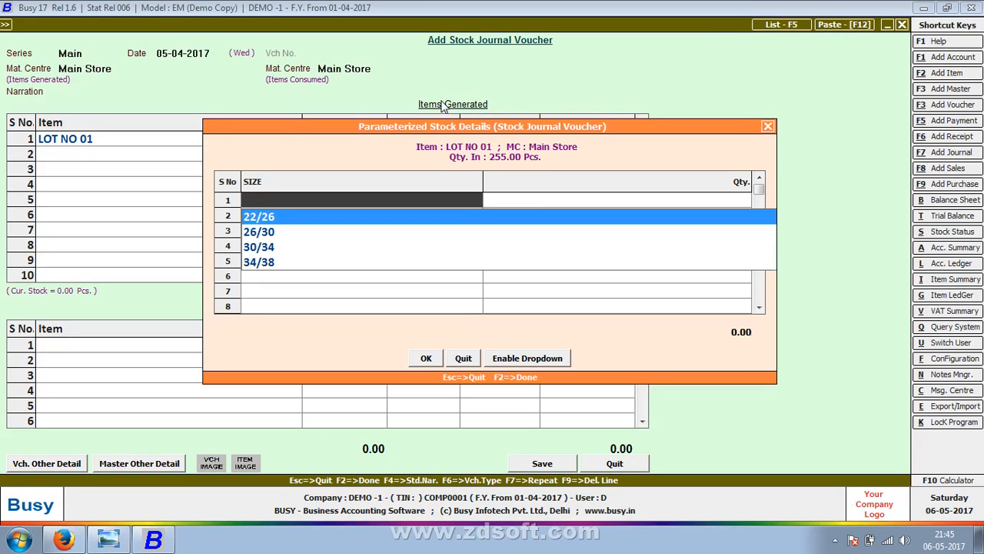
Step: Split LOT NO 01's quantity by size into 100 for 22/26, 100 for 26/30 and the balance for 30/34, leaving the price at 0.00
key("Return")
type("100")
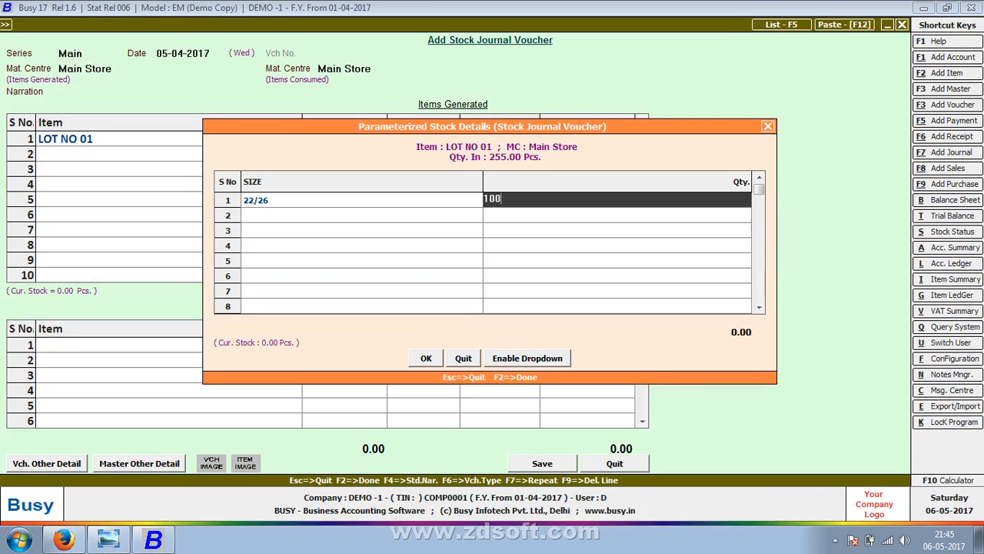
key("Return")
key("Down")
key("Return")
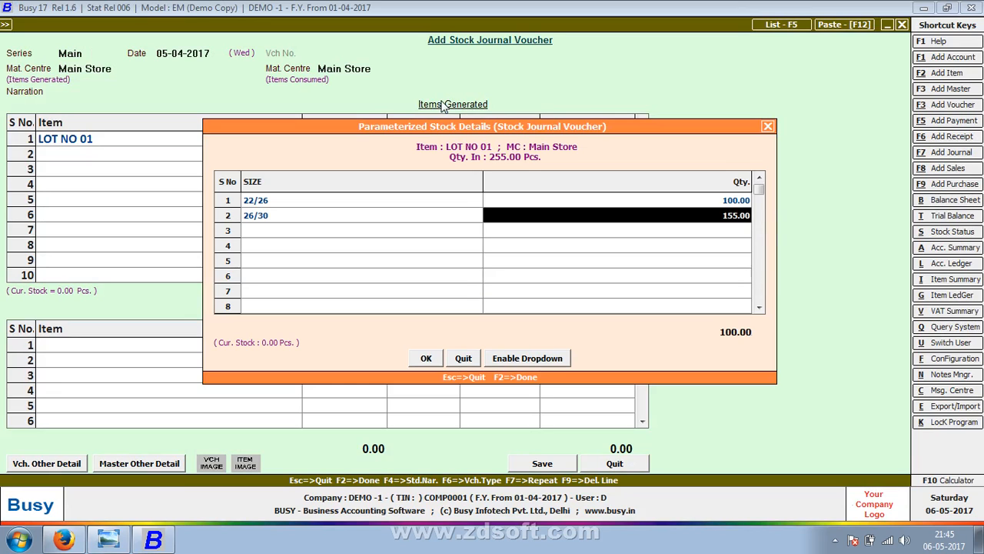
type("100")
key("Return")
key("Down")
key("Down")
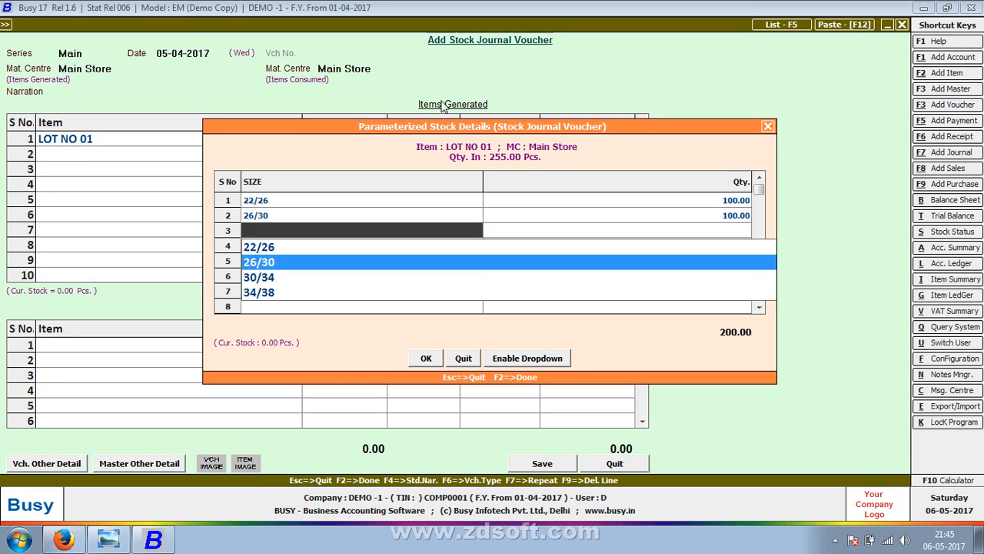
key("Return")
key("Return")
key("Return")
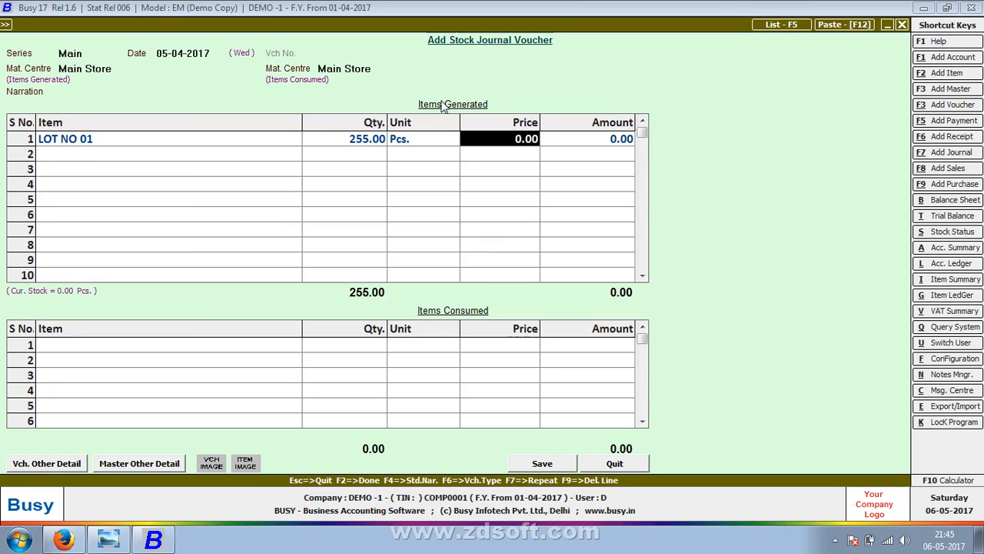
key("Return")
key("Return")
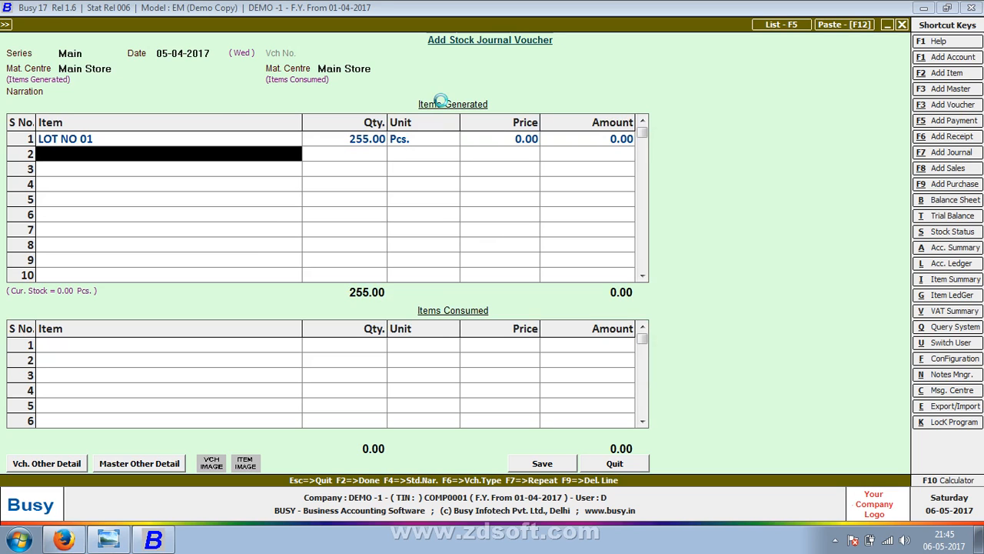
Step: Start a new item master named LOT NO-02 in the UN FINISHED GOOD group
key("alt+F2")
type("LOT NO-02")
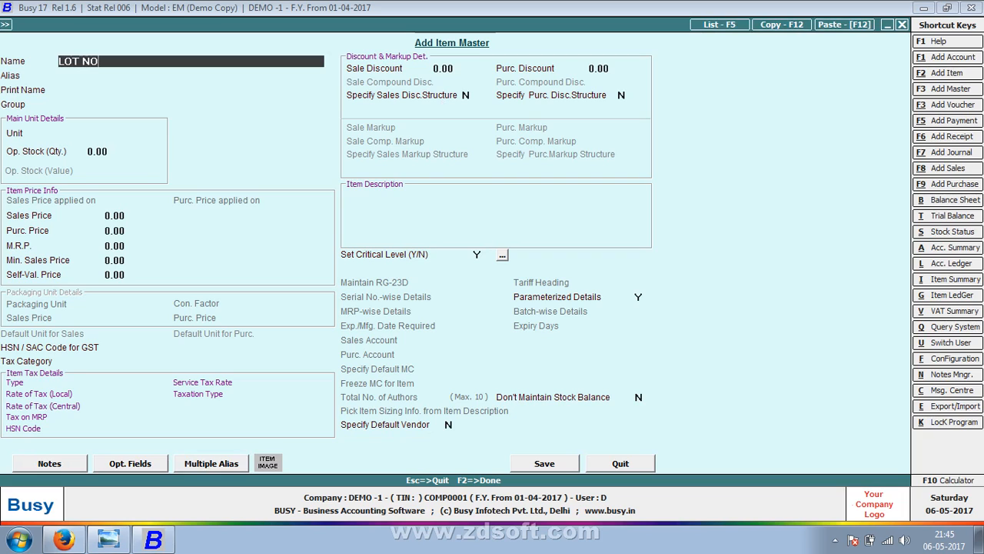
key("Return")
key("Return")
key("Return")
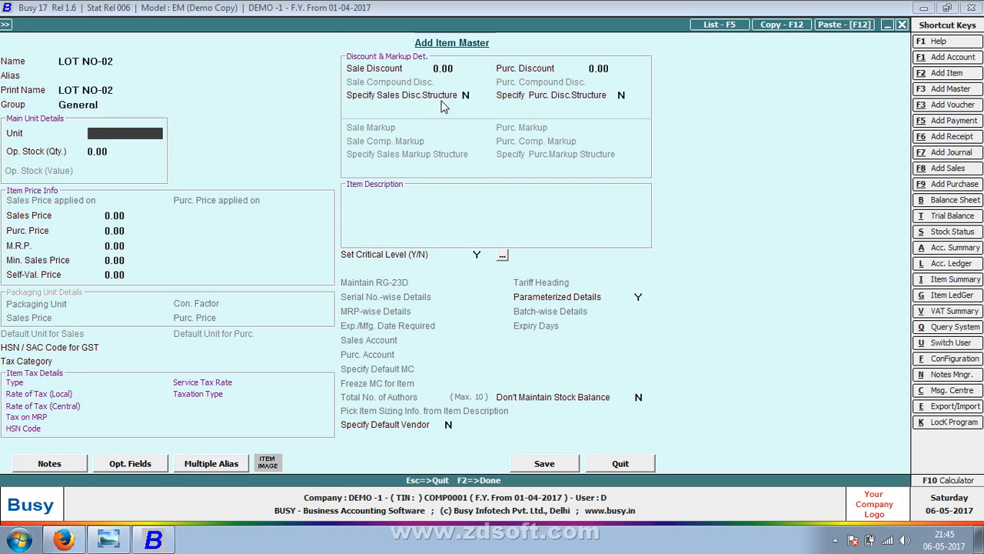
type("UN")
key("Return")
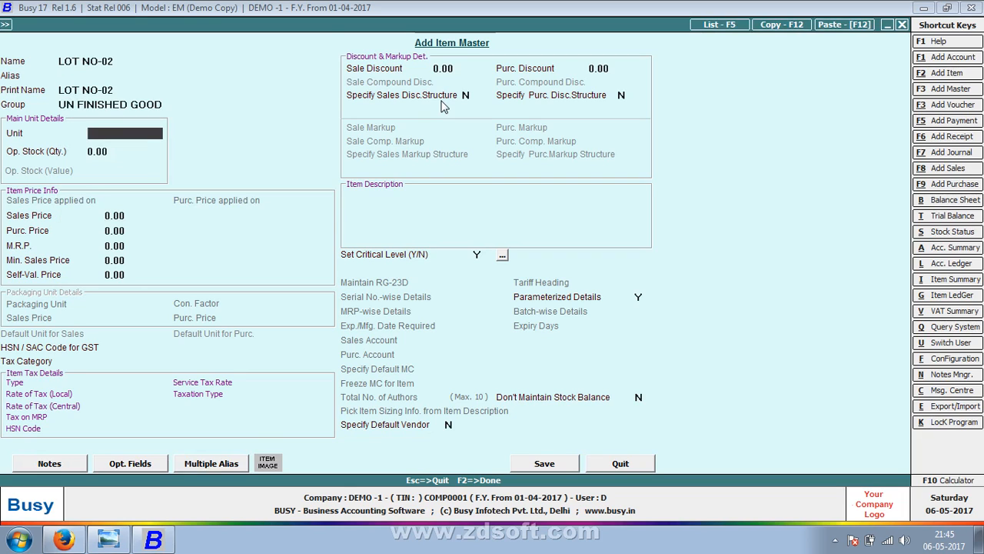
Step: Set LOT NO-02's unit to Pcs. and save the item into the second Items Generated row
type("P")
key("Return")
key("Return")
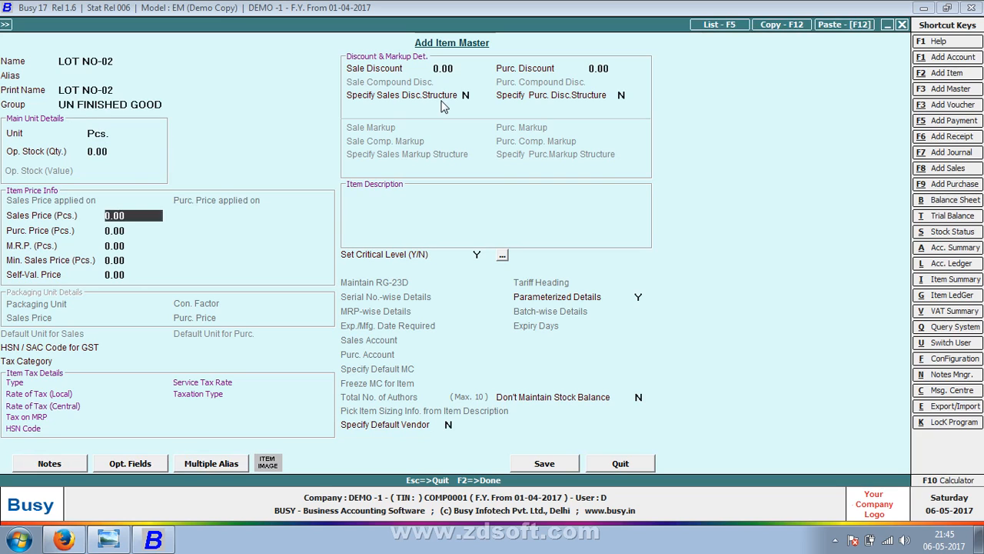
key("Return")
key("F2")
key("Return")
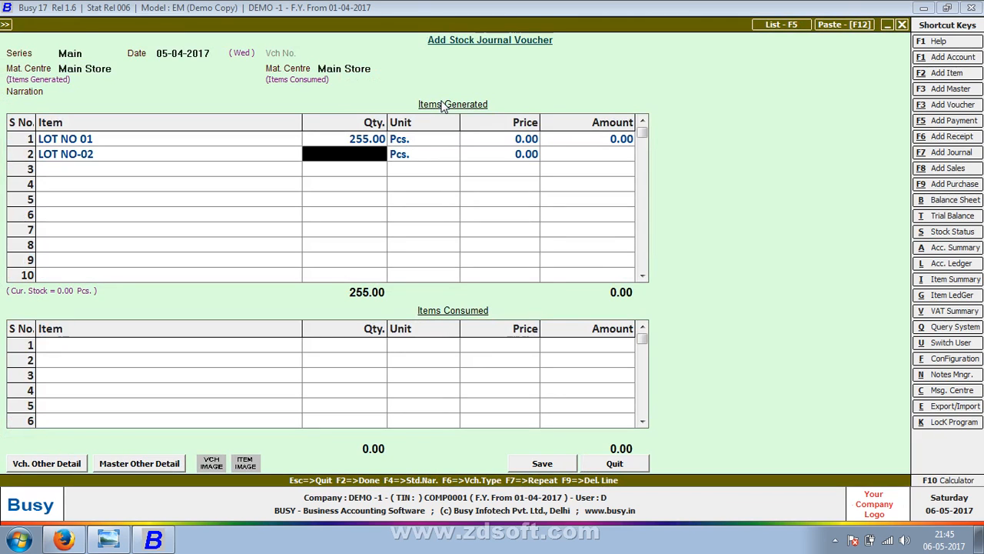
Step: Set LOT NO-02's generated quantity to 300 Pcs. and assign all of it to size 22/26, leaving the price at 0.00
type("300")
key("Return")
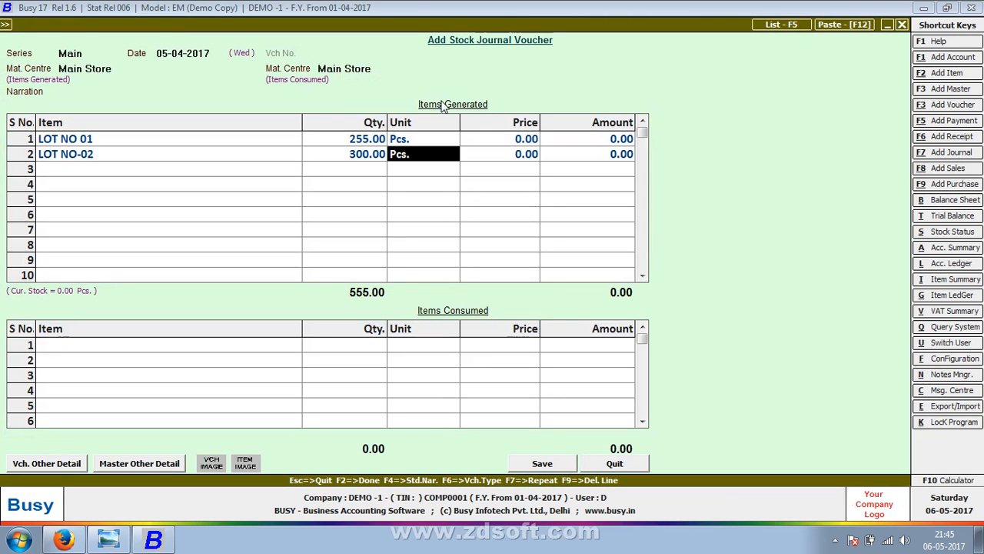
key("Return")
key("Return")
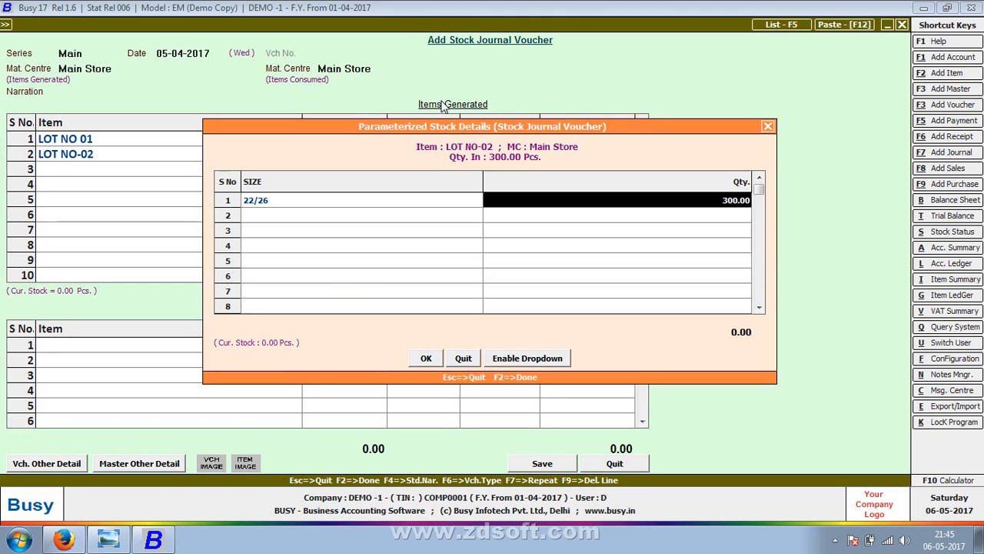
key("Return")
key("F2")
key("Return")
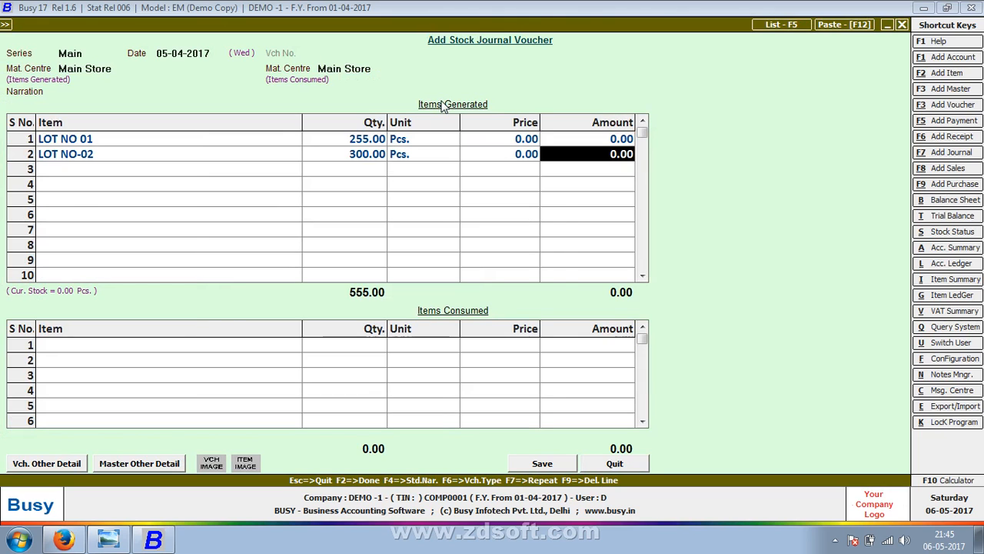
key("Return")
Step: Start a new item master named LOT NO-03 in the UN FINISHED GOOD group
key("F3")
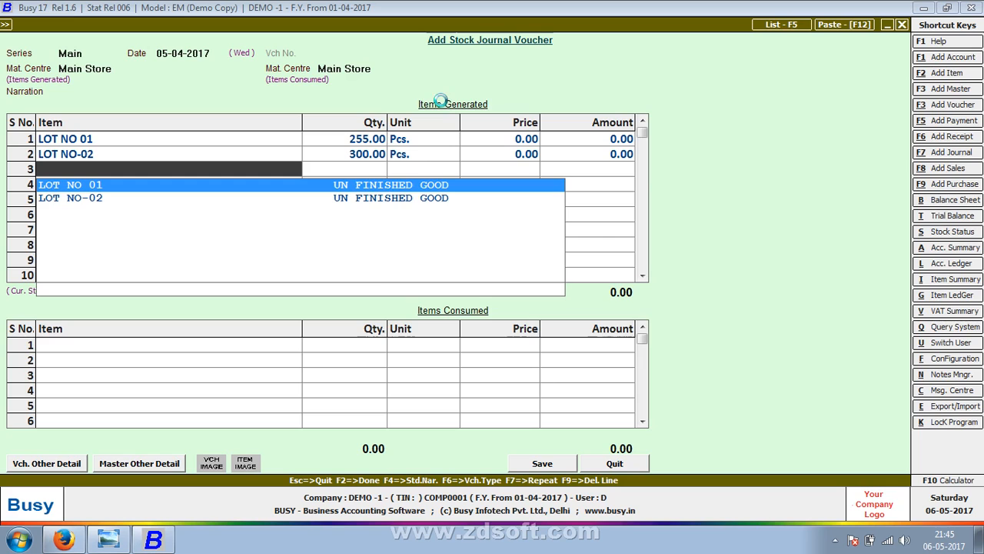
type("LOT NO-03")
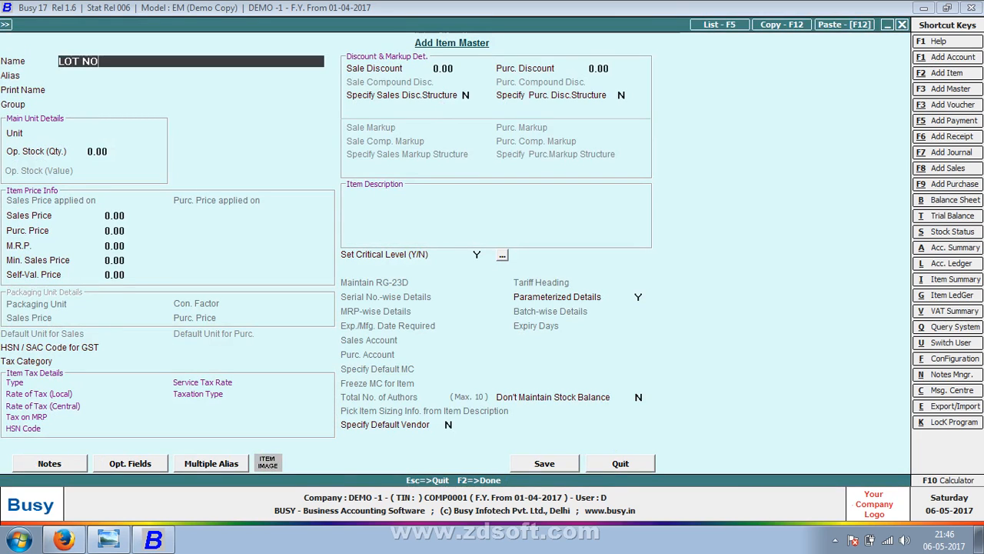
key("Return")
key("Return")
key("Return")
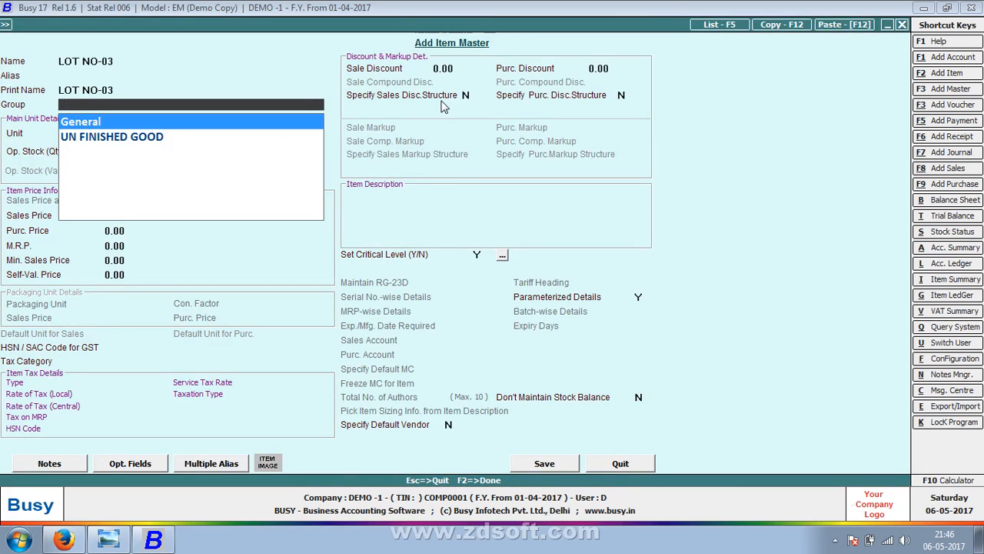
key("Down")
key("Return")
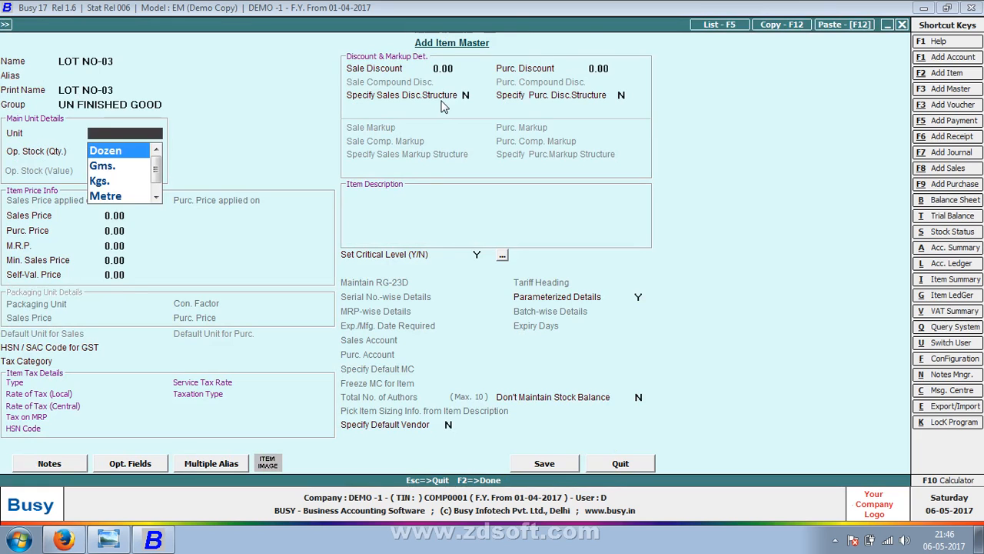
Step: Set LOT NO-03's unit to Pcs. and save the item into the third Items Generated row
type("P")
key("Return")
key("Return")
key("Return")
key("F2")
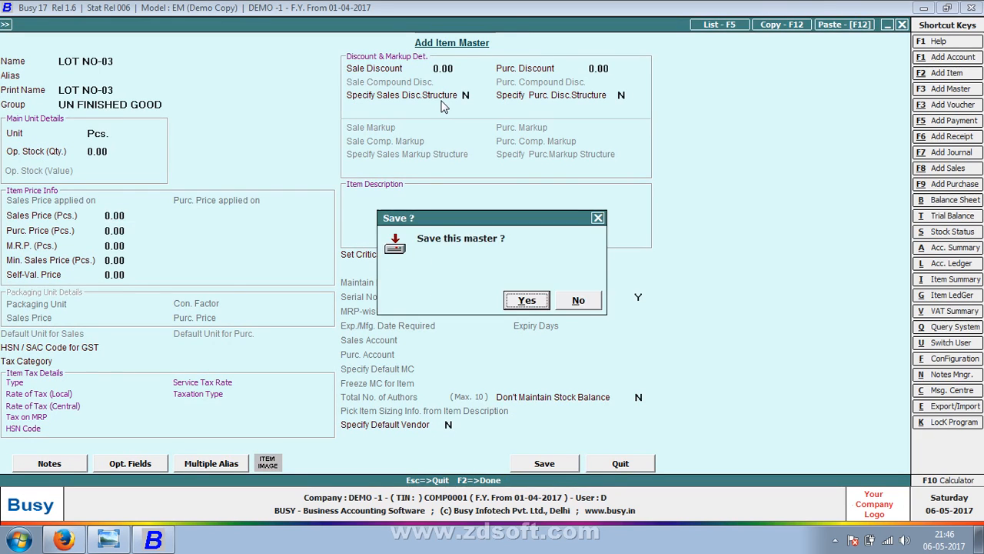
key("Return")
Step: Set LOT NO-03's quantity to 300 Pcs., assign all of it to size 34/38, and finish the Items Generated list
type("300")
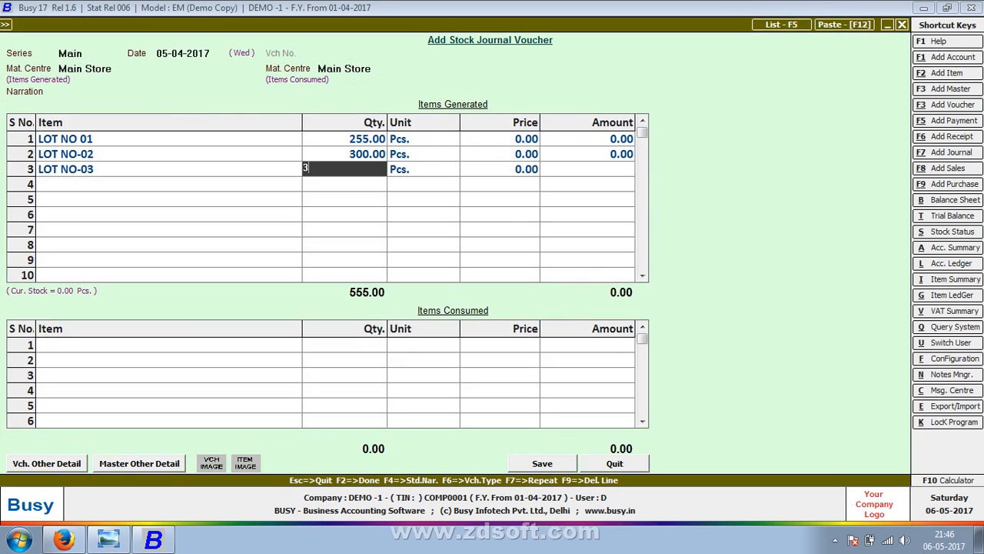
key("Return")
key("Return")
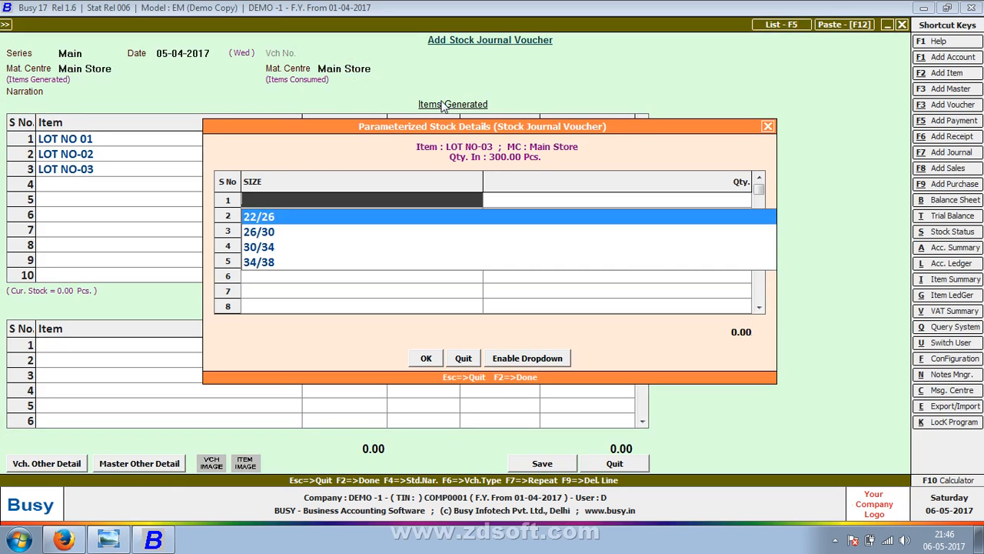
key("Down")
key("Down")
key("Down")
key("Return")
key("Return")
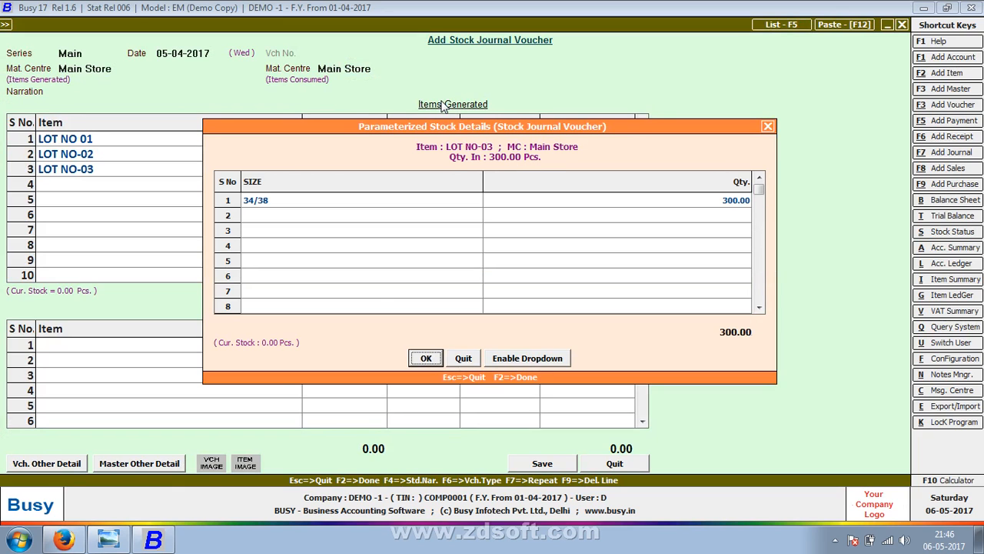
key("Return")
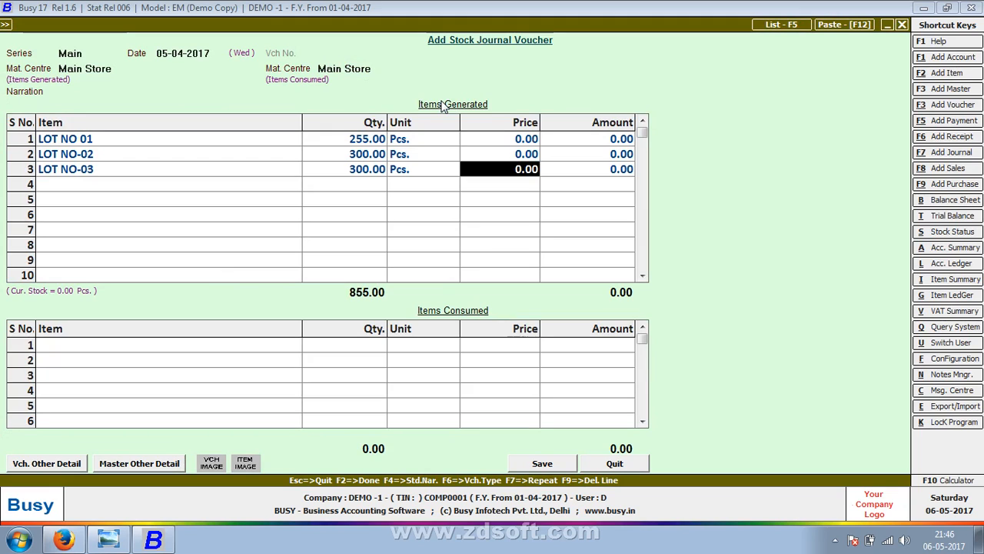
key("F2")
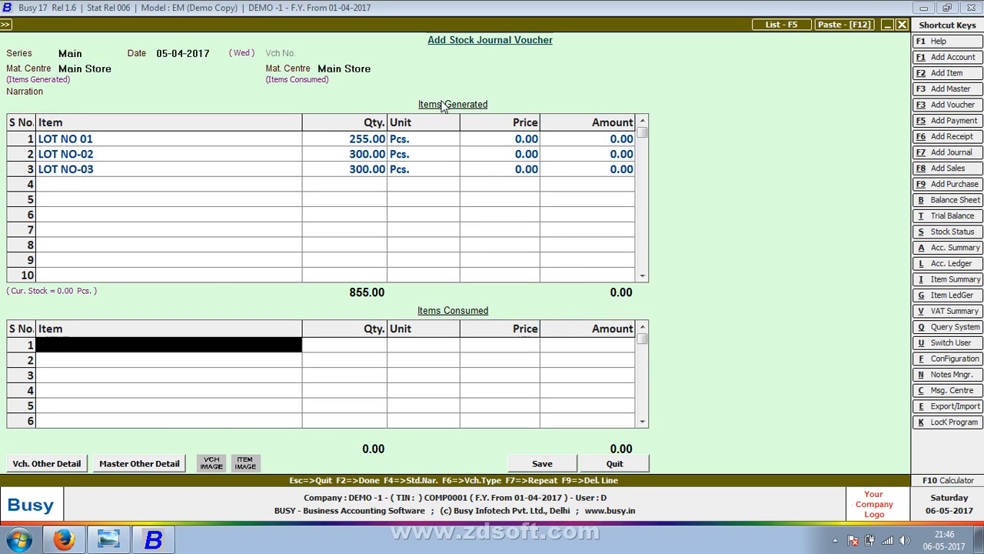
Step: Add DENIM as the first Items Consumed row with a quantity of 1130 Metre
key("Return")
key("Down")
key("Up")
key("Return")
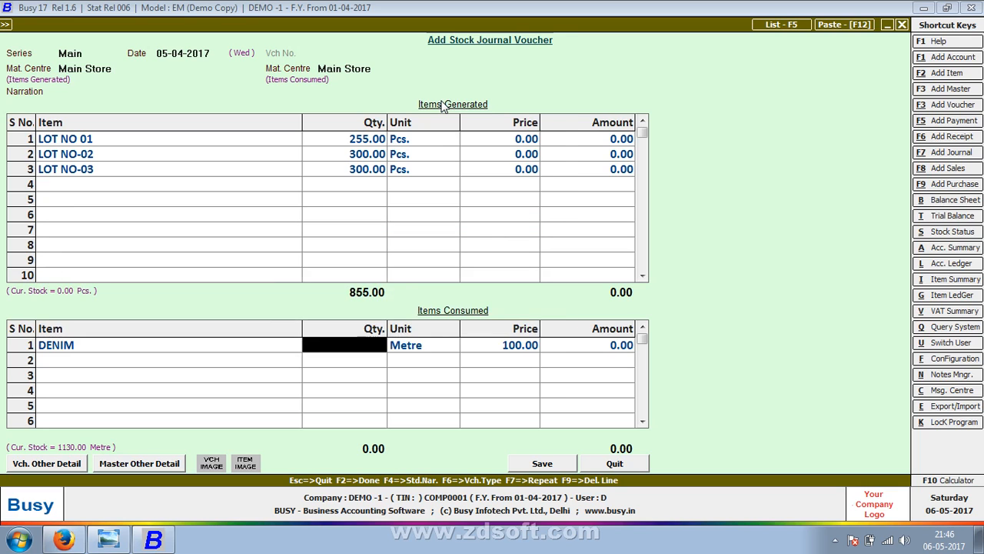
type("1130")
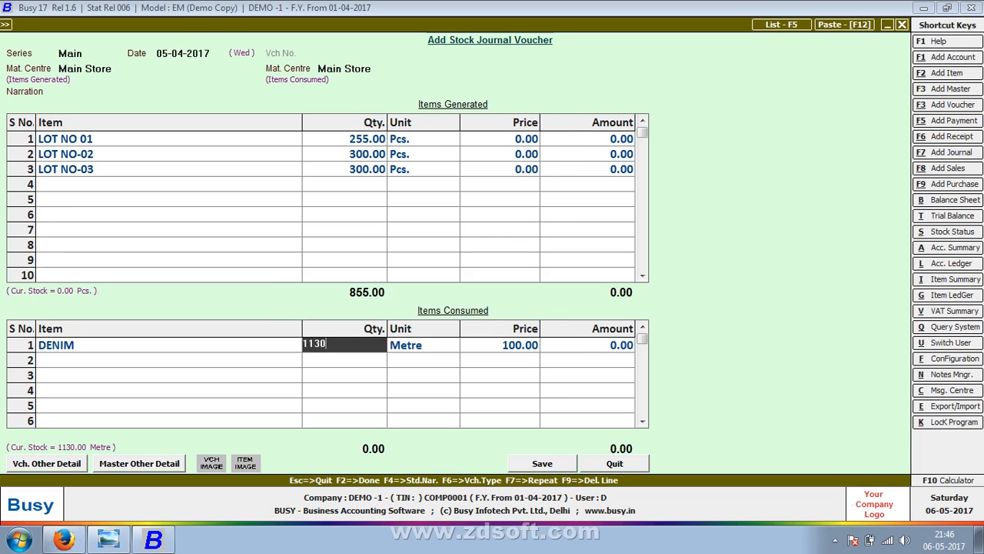
Step: Allocate the consumed DENIM across batches 1801 to 1807, using each batch's full available quantity
key("Return")
key("Return")
key("Return")
key("Return")
key("Return")
key("Return")
key("Return")
key("Return")
key("Return")
key("Return")
key("Return")
key("Return")
key("Return")
key("Return")
key("Return")
key("Return")
key("Return")
key("Return")
key("Return")
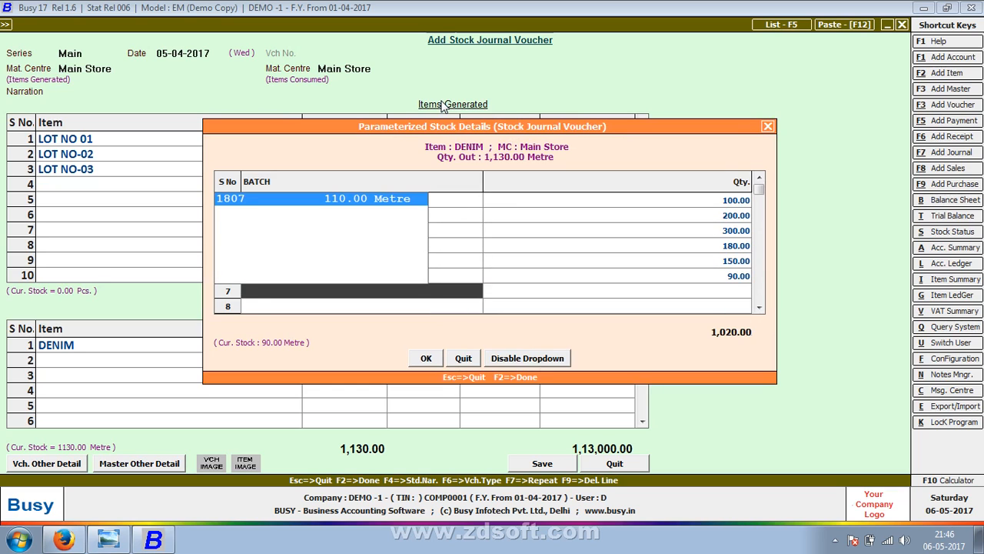
key("Return")
key("Return")
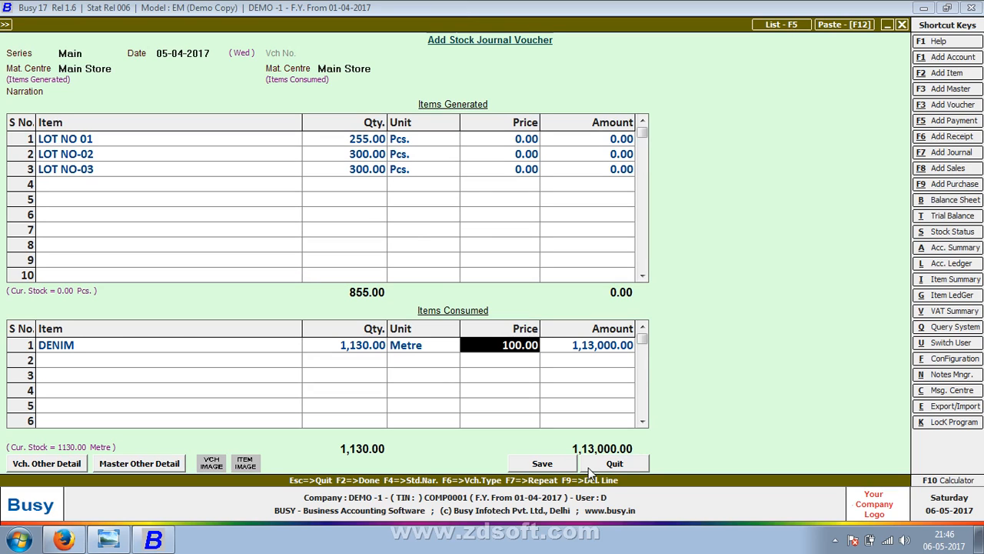
Step: Set LOT NO 01's amount to one third of the denim cost by calculating 113000/3
key("Up")
key("Up")
key("Up")
key("Return")
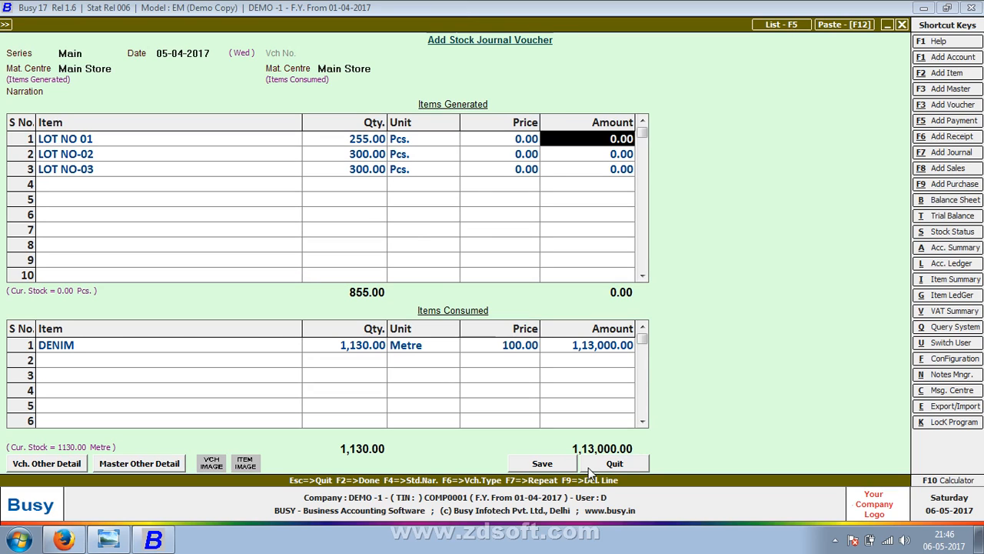
key("F10")
type("11")
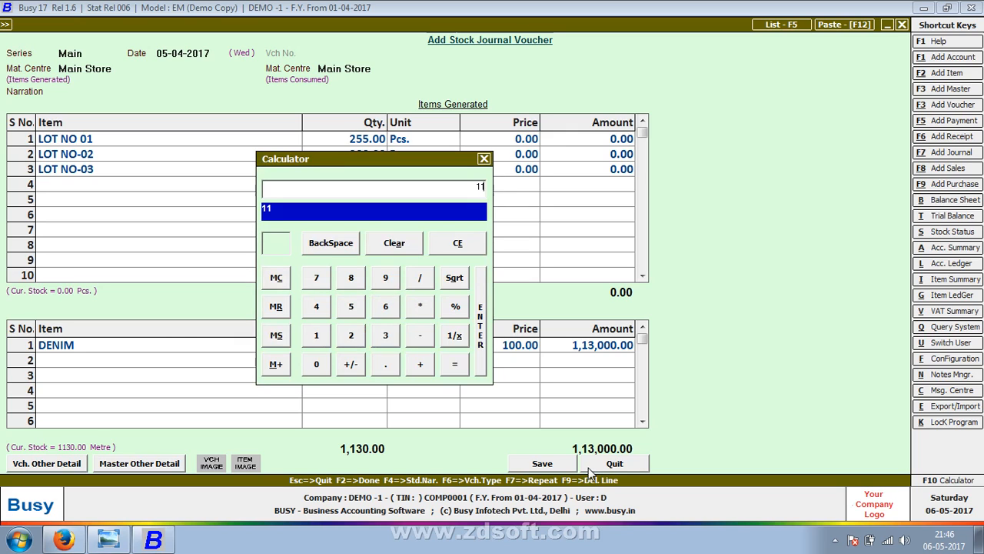
type("3000/3")
key("Return")
key("Return")
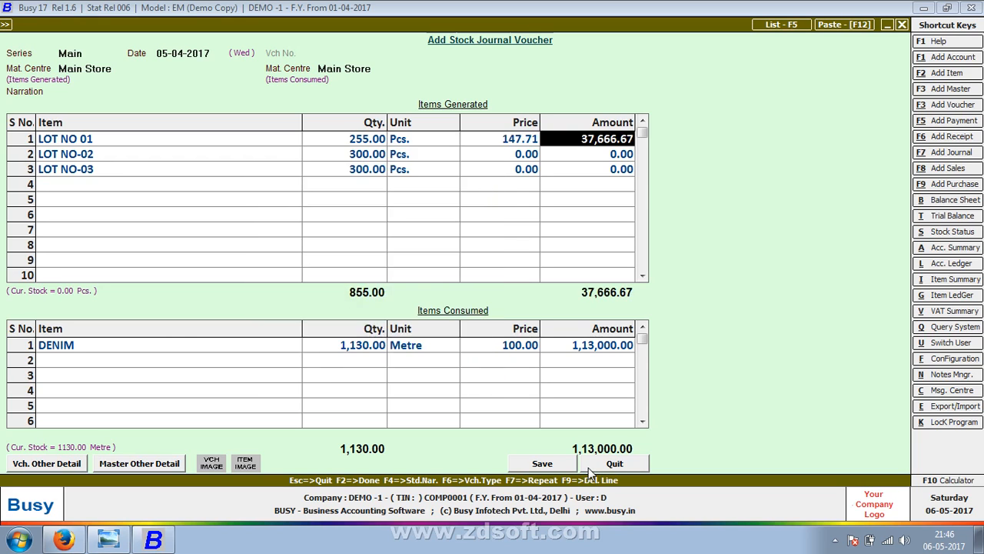
Step: Repeat the 37,666.67 amount for LOT NO-02 and LOT NO-03
key("Down")
key("F7")
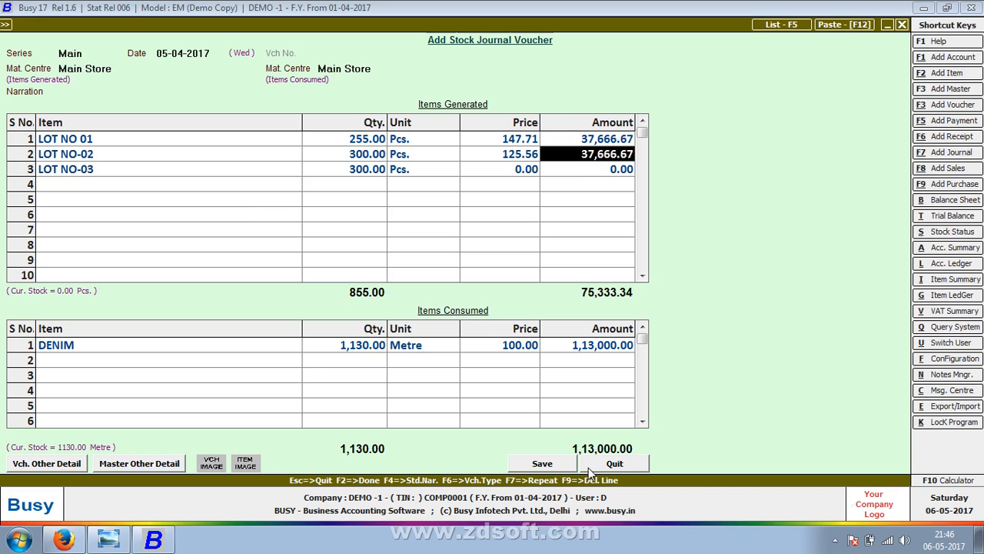
key("Down")
key("F7")
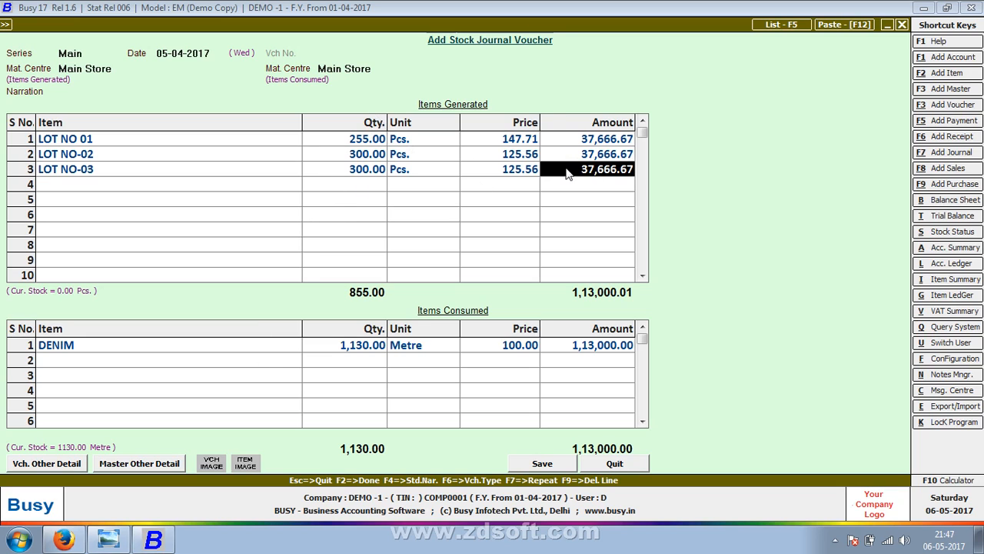
Step: Set the consumed DENIM quantity to 350 Metre and open its batch-wise stock details
left_click(256, 362)
left_click(242, 350)
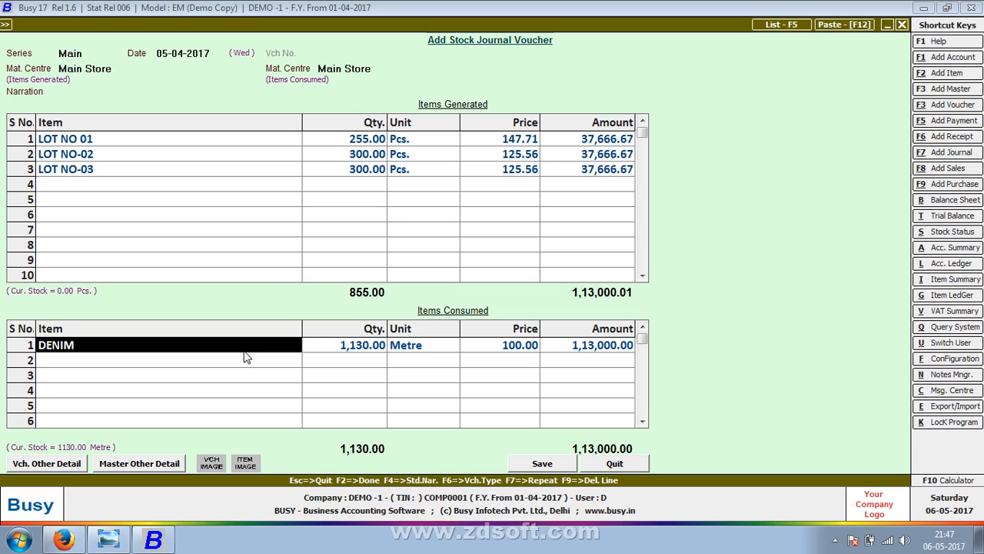
key("Return")
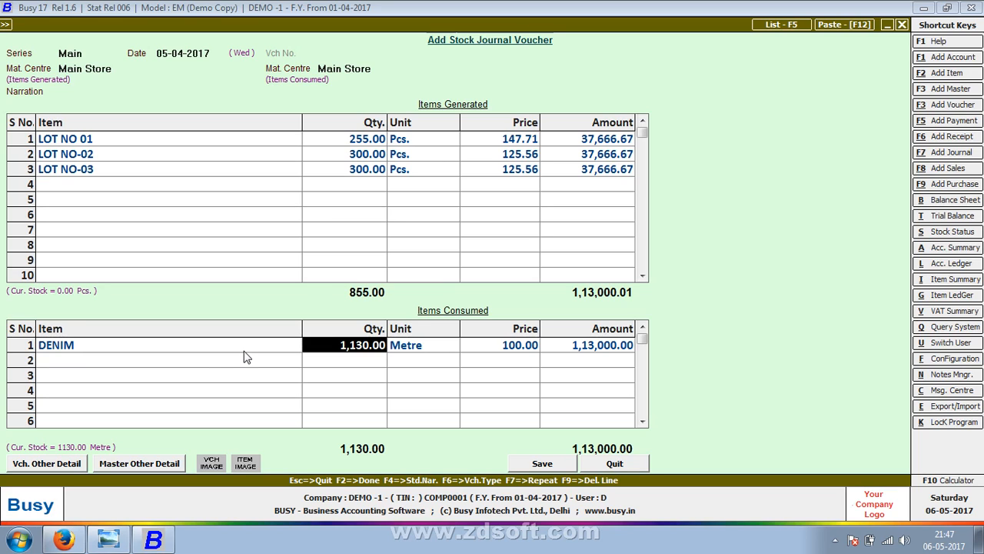
type("350")
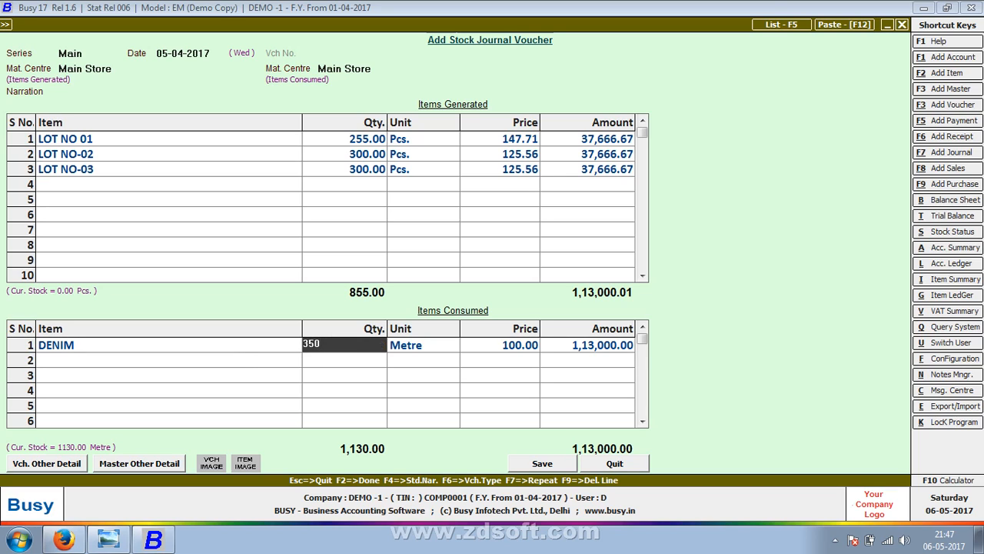
key("Return")
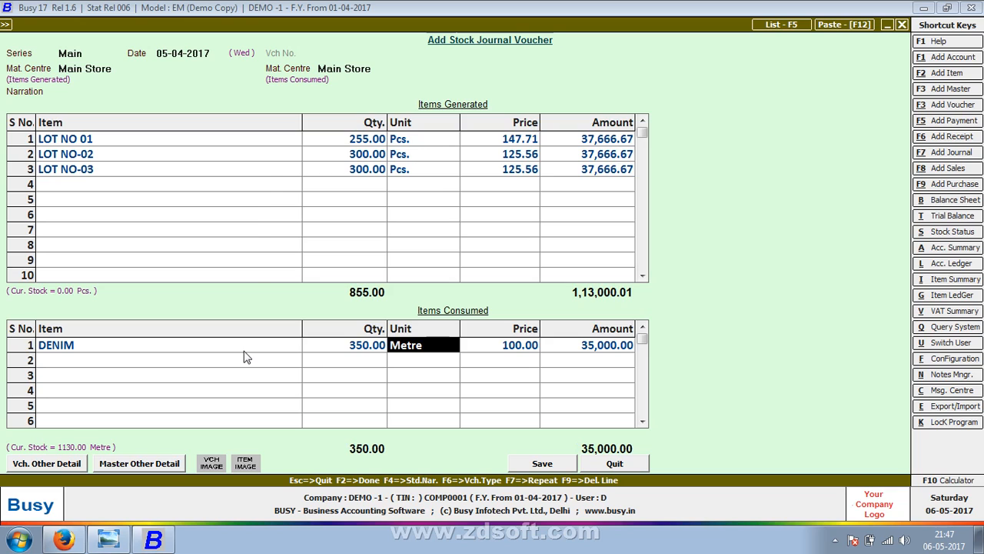
key("Return")
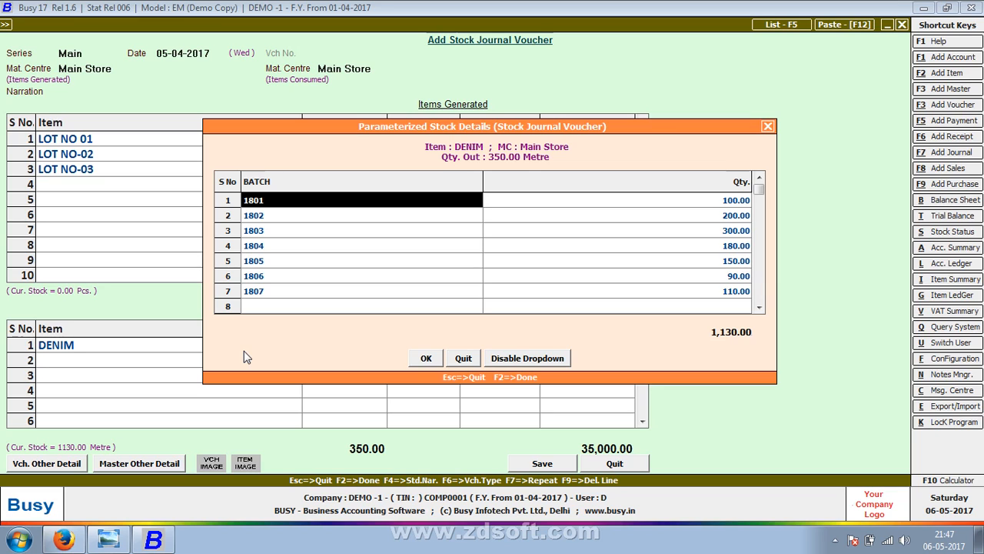
Step: Switch to Windows Explorer and open the Starting Video folder inside New Busy Accounting Video on Local Disk (D:)
key("super+e")
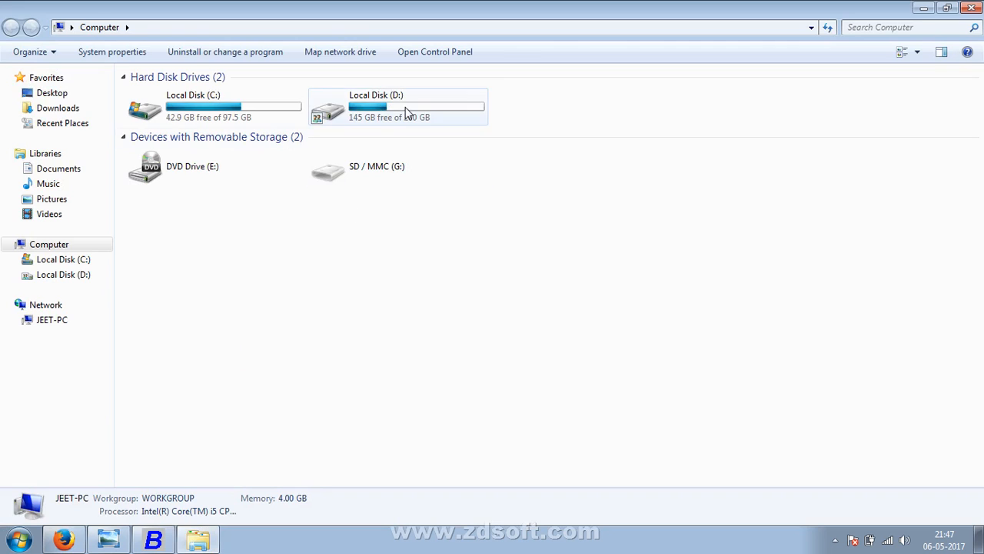
double_click(405, 112)
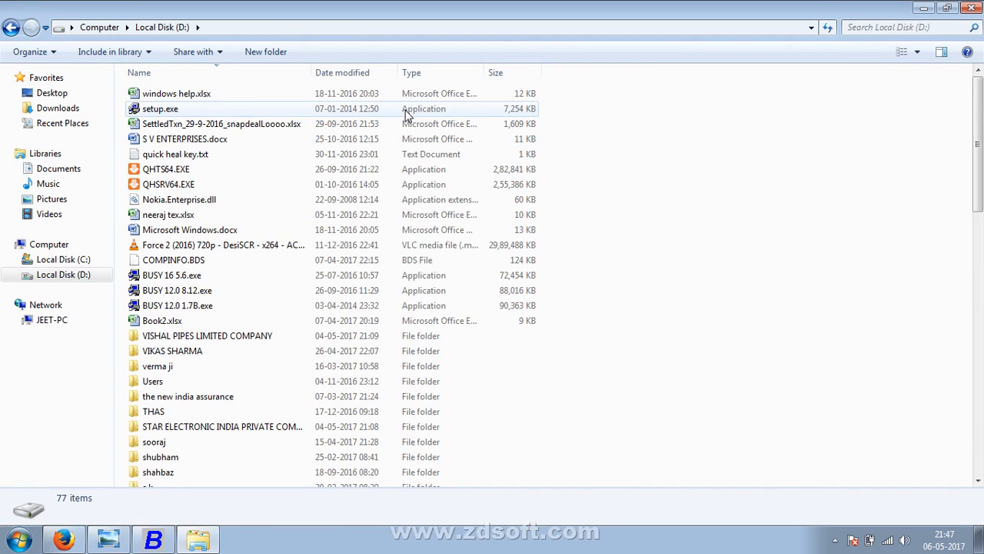
scroll(238, 402, "down", 4)
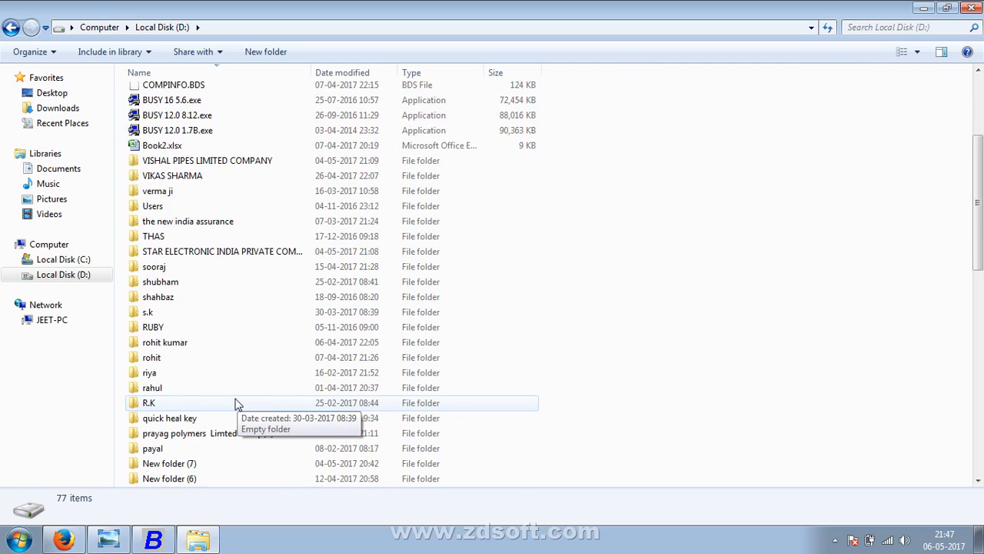
scroll(237, 402, "down", 4)
double_click(241, 394)
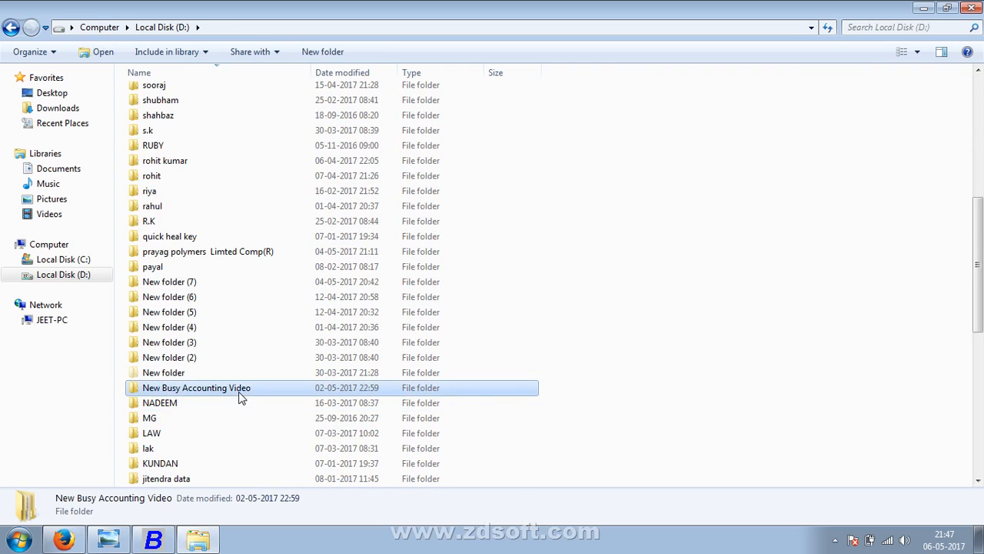
double_click(248, 114)
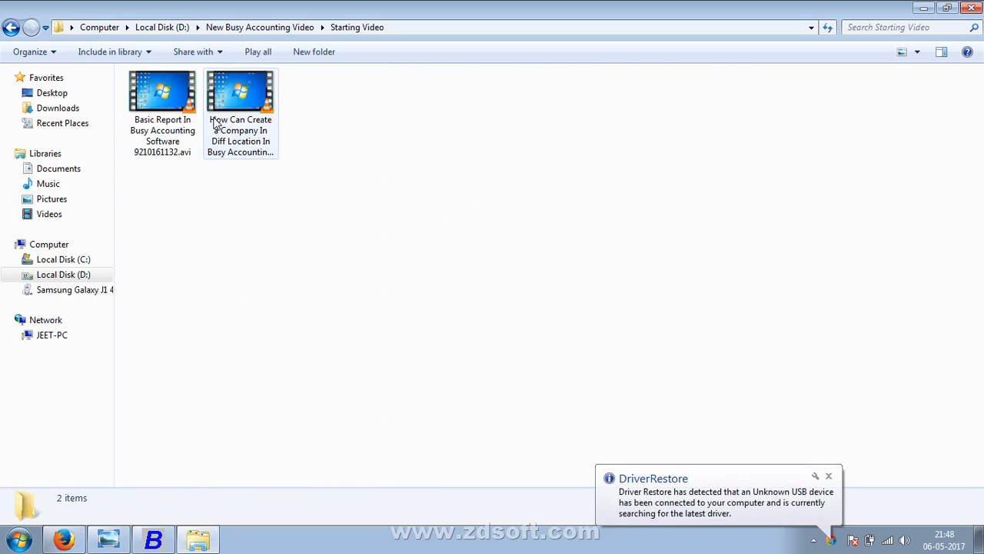
left_click(219, 130)
right_click(216, 125)
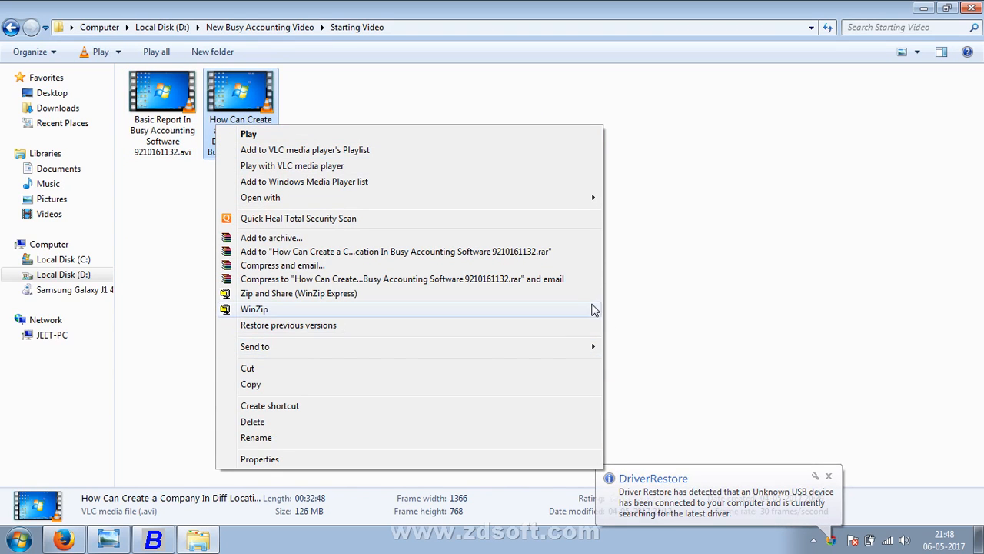
mouse_move(585, 350)
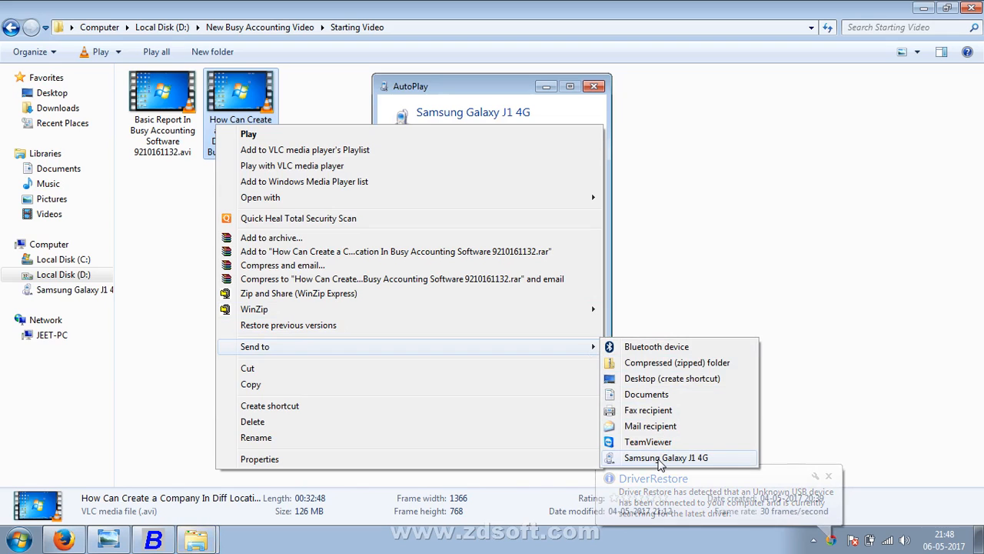
left_click(659, 459)
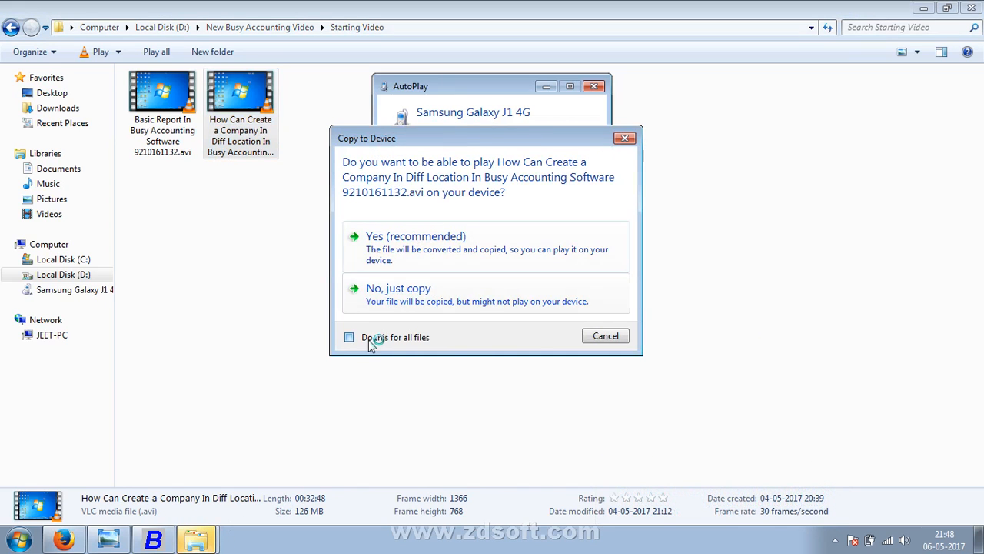
left_click(395, 306)
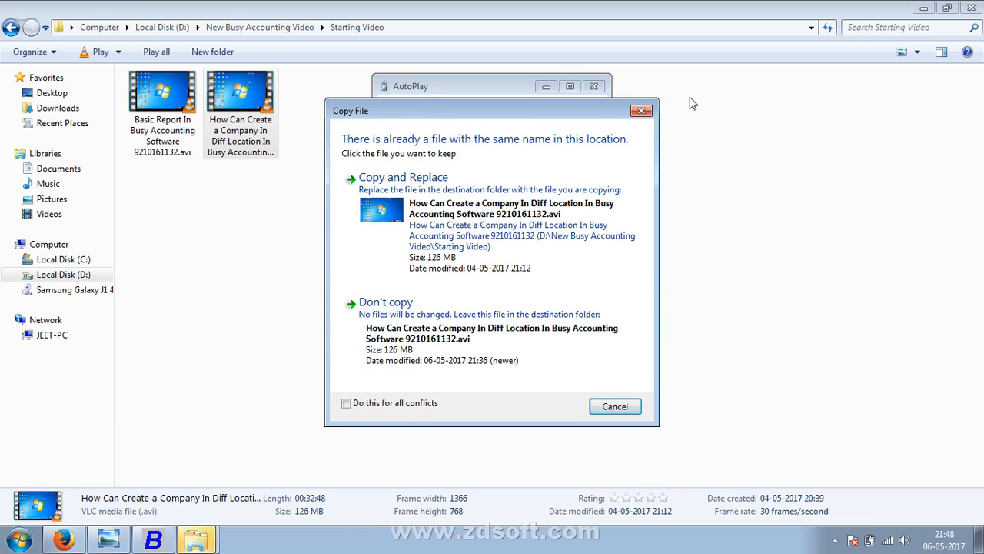
left_click(641, 110)
left_click(56, 216)
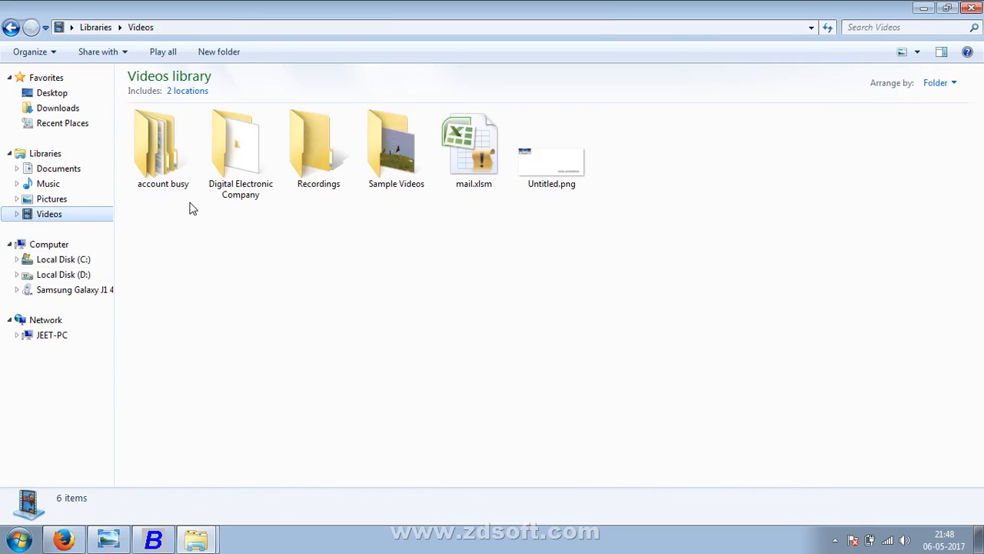
double_click(339, 182)
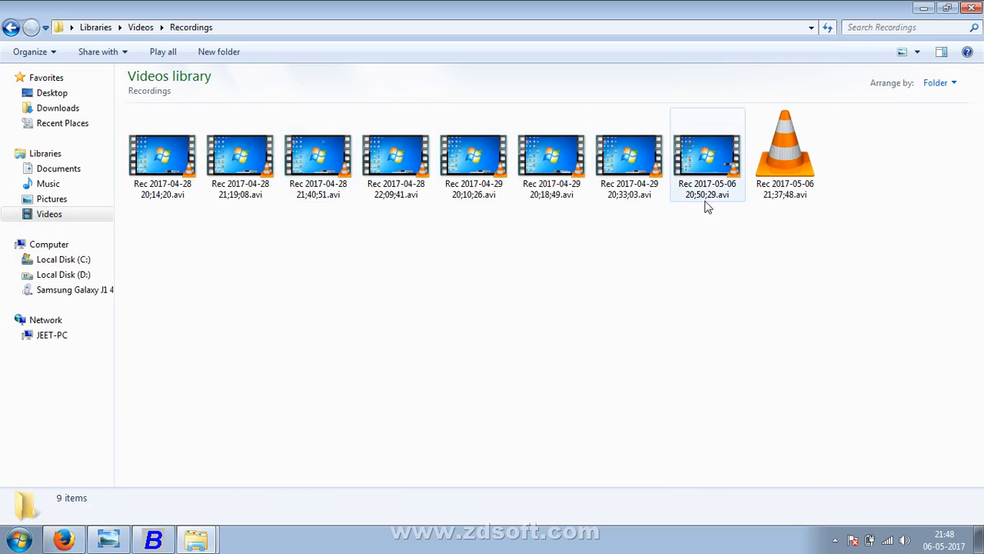
right_click(701, 180)
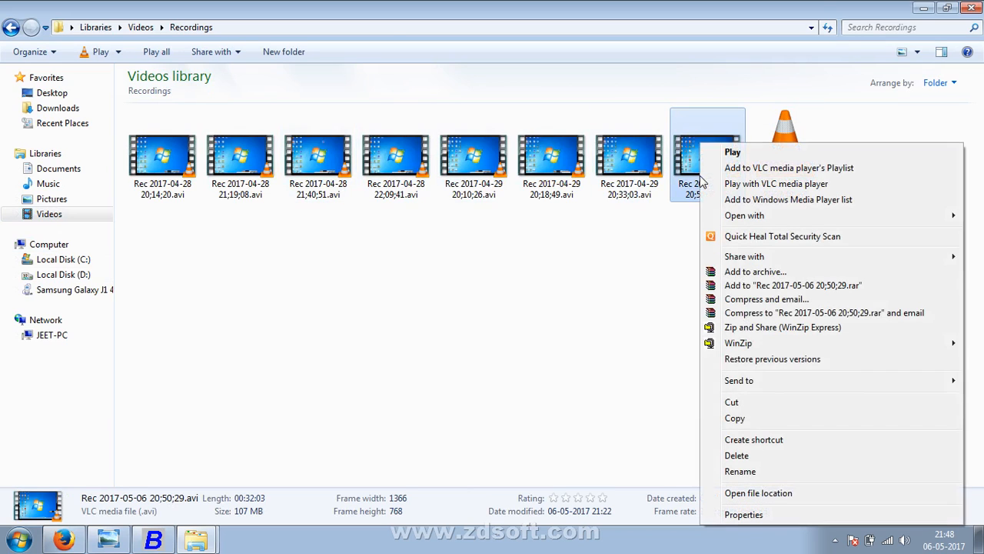
mouse_move(740, 384)
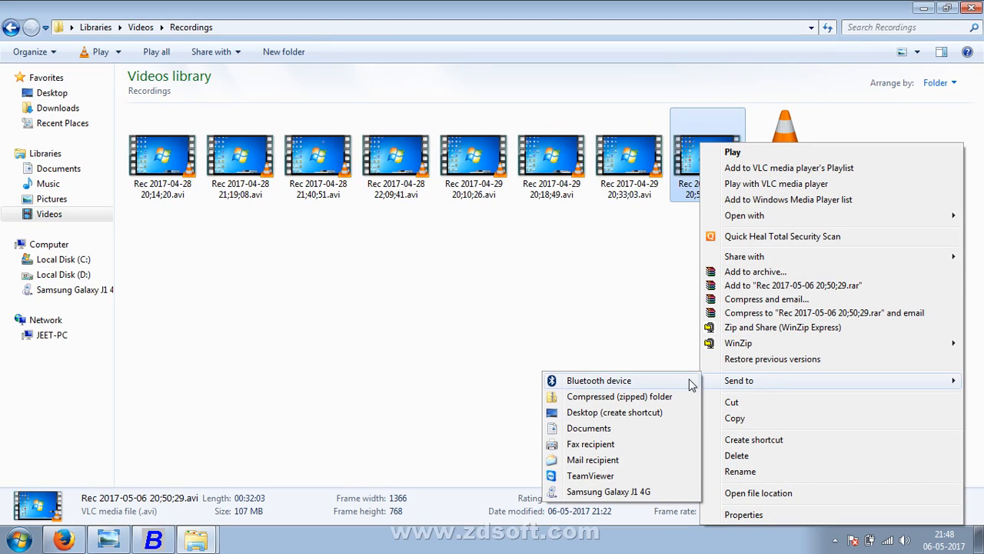
left_click(625, 491)
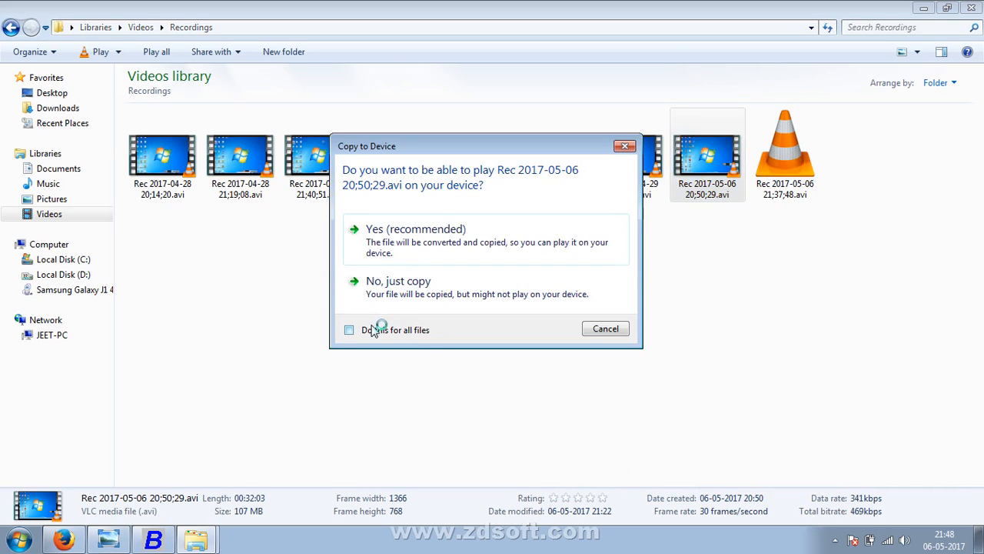
left_click(405, 287)
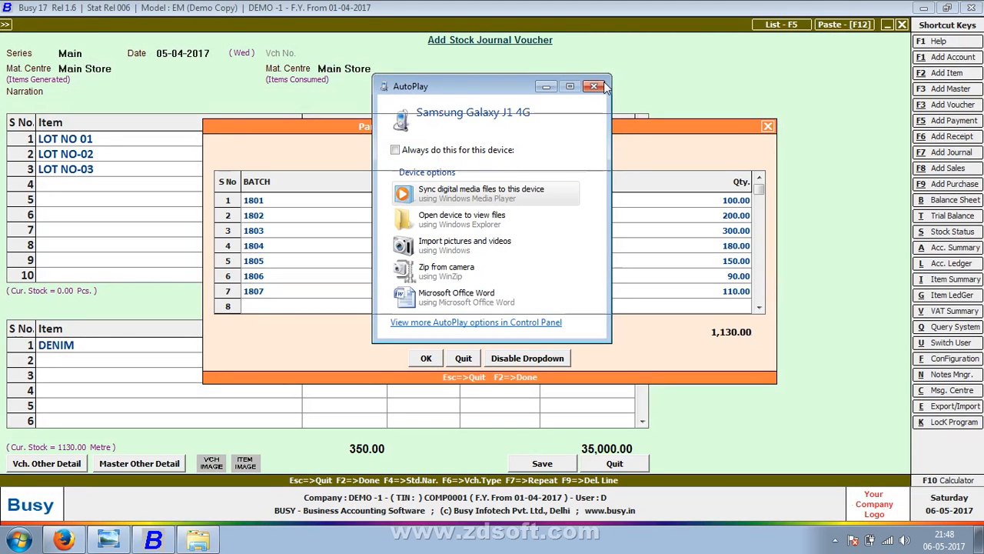
left_click(595, 86)
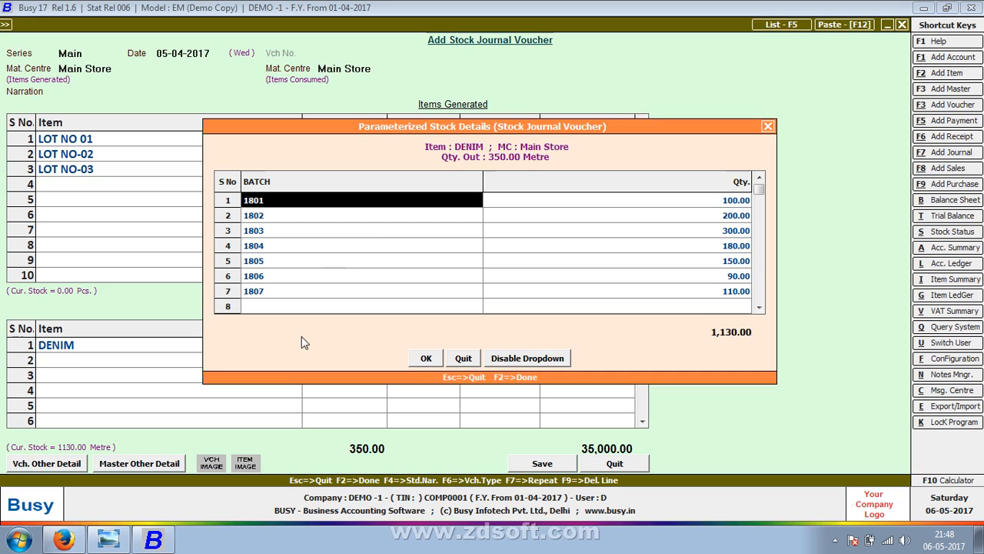
key("Down")
key("Down")
key("Up")
key("Up")
key("Down")
key("Down")
key("F9")
key("F9")
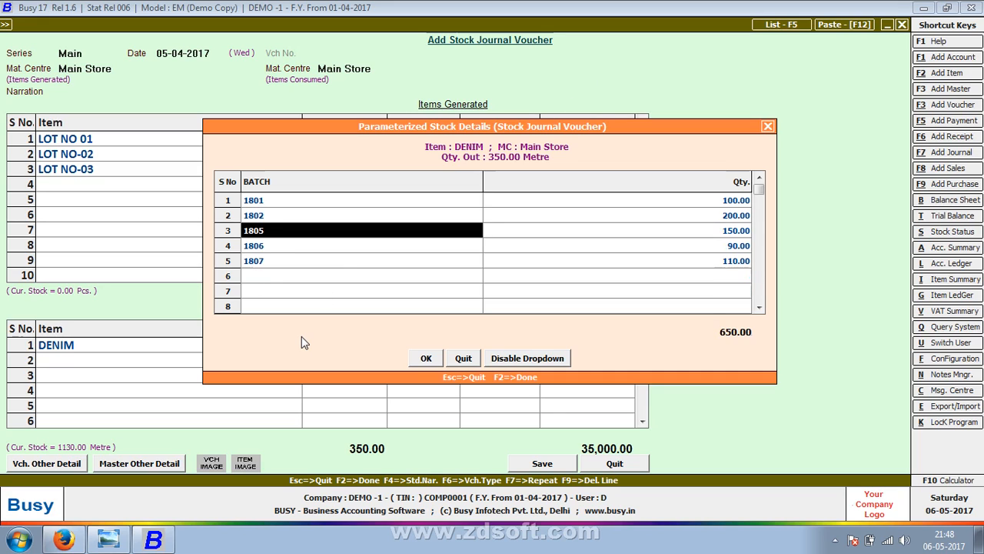
key("F9")
key("F9")
key("F9")
key("Escape")
Step: Set the consumed DENIM quantity to 180 Metre and open its batch-wise stock details
key("Left")
key("Left")
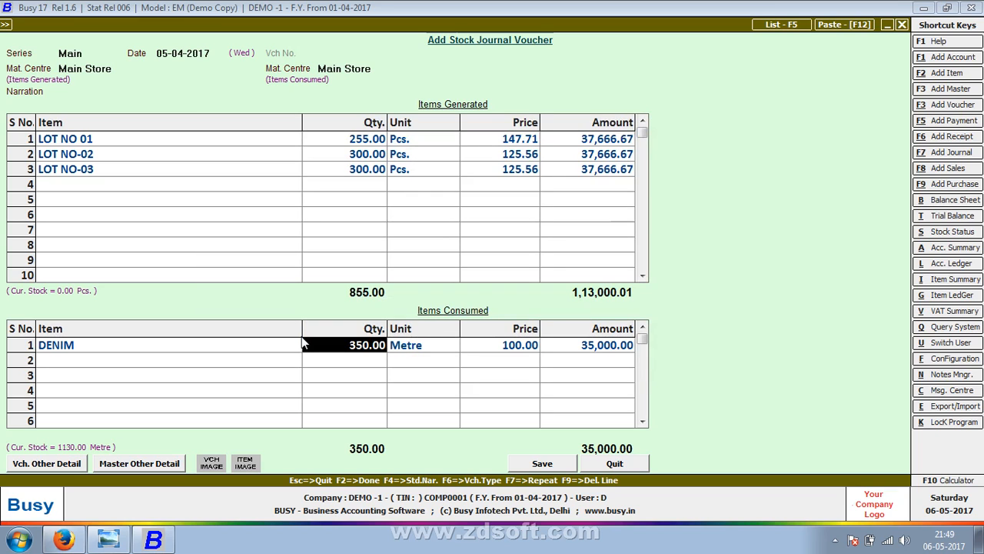
type("180")
key("Return")
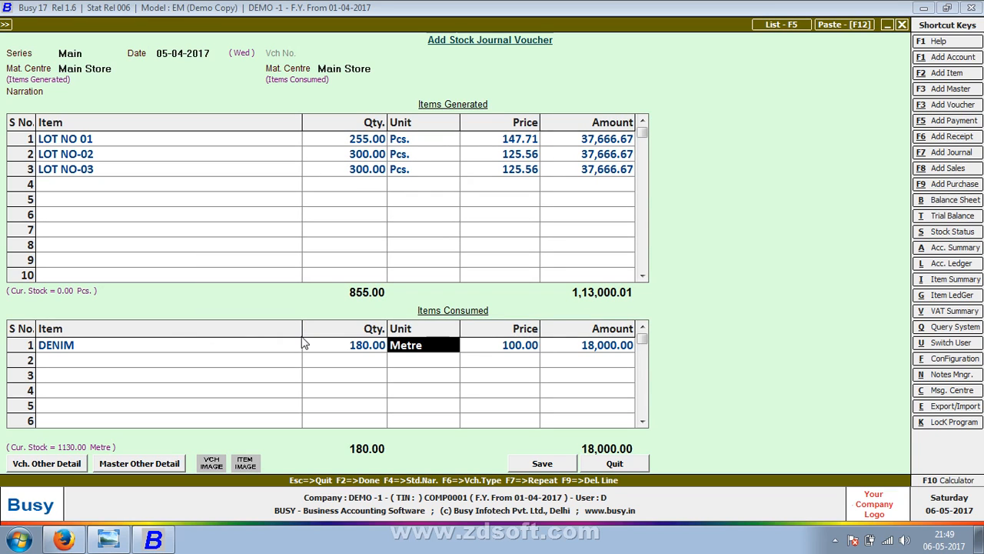
key("Return")
key("Return")
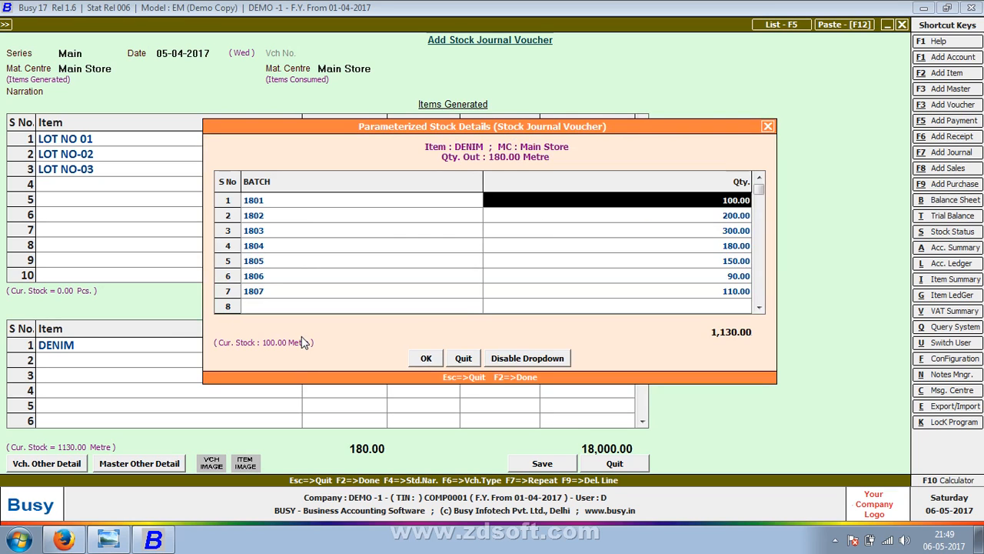
Step: Delete the prefilled batch rows from the DENIM stock details
key("F9")
key("F9")
key("F9")
key("F9")
key("F9")
key("F9")
key("F9")
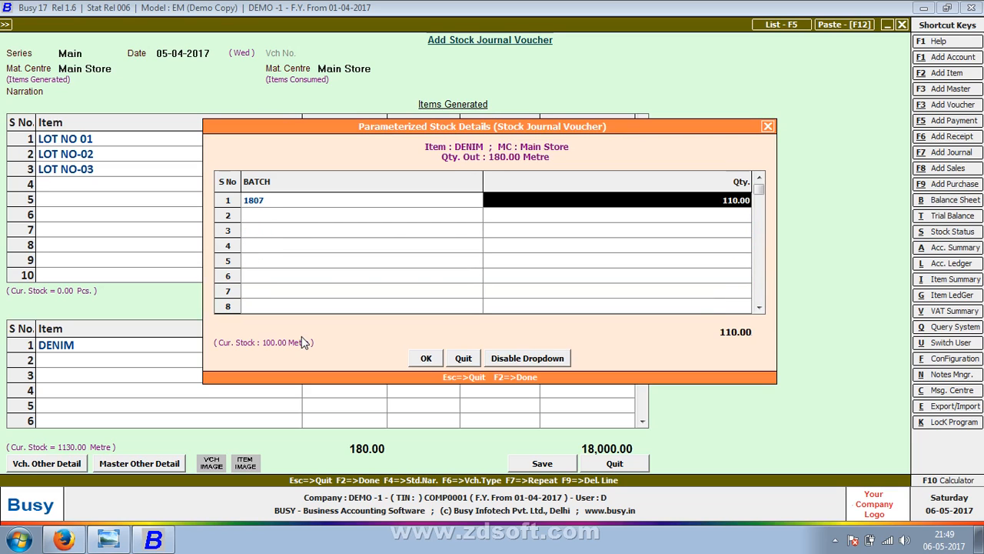
Step: Allocate the 180 Metre of DENIM as 100 from batch 1801 and 80 from batch 1803, and accept the details
key("Left")
key("Return")
key("Return")
key("Return")
key("Return")
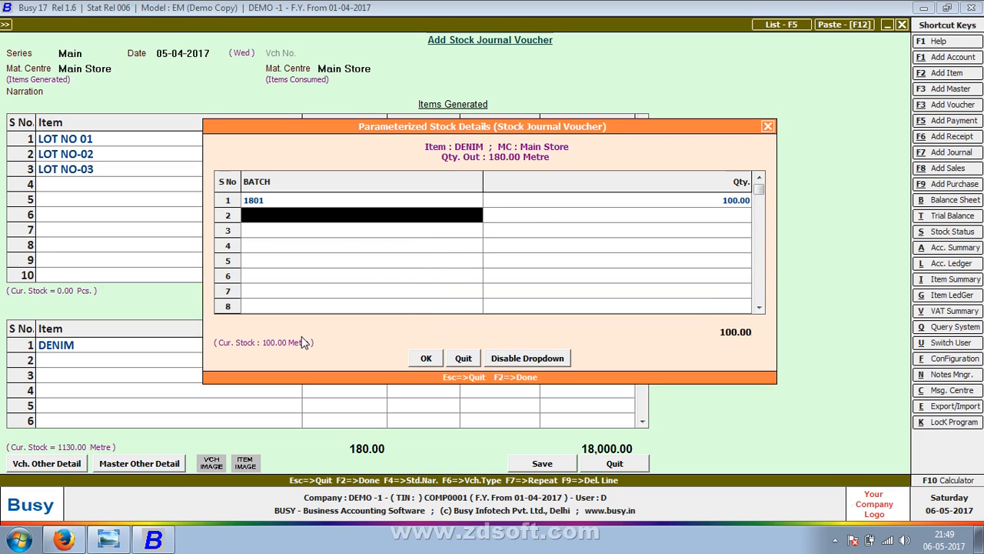
key("Down")
key("Return")
key("Return")
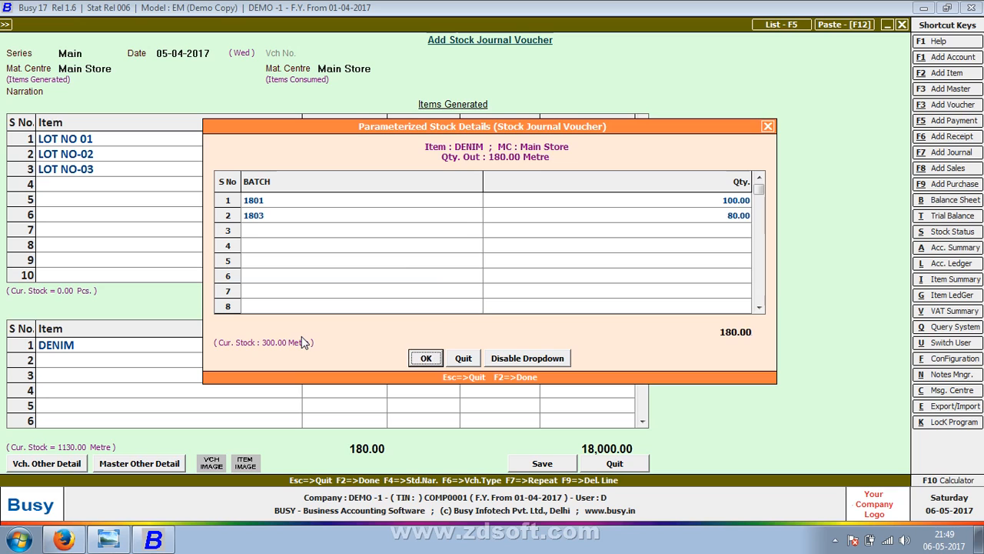
key("Return")
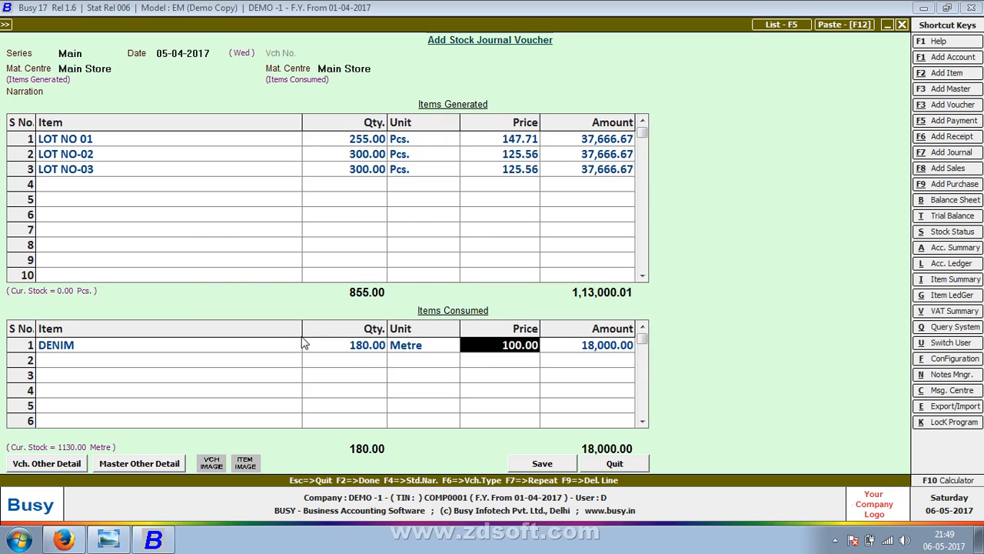
Step: Set the generated LOT NO 01 amount to 18000
key("Return")
key("Up")
key("Up")
key("Up")
type("1")
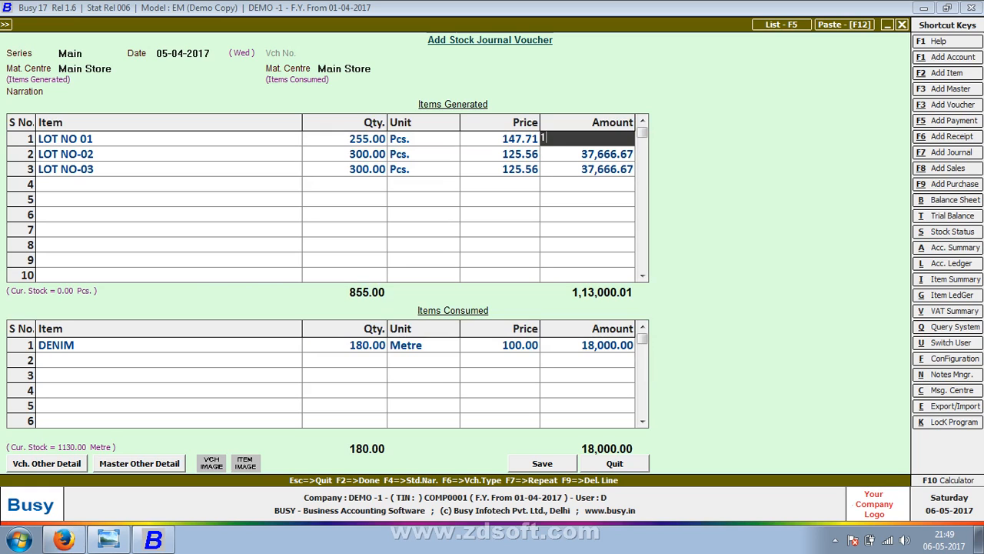
type("8000")
key("Return")
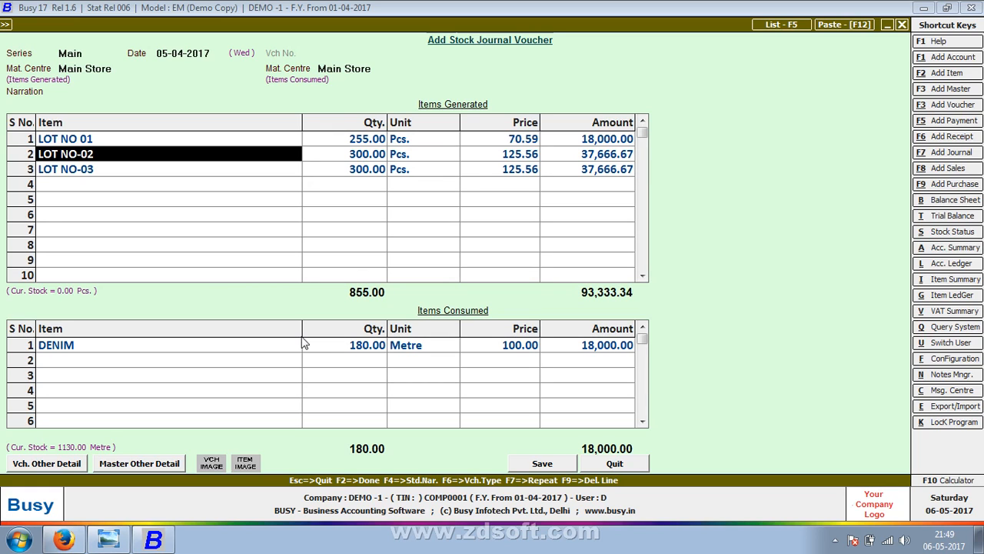
Step: Add a second consumed DENIM line with a quantity of 500 Metre
key("Tab")
key("Return")
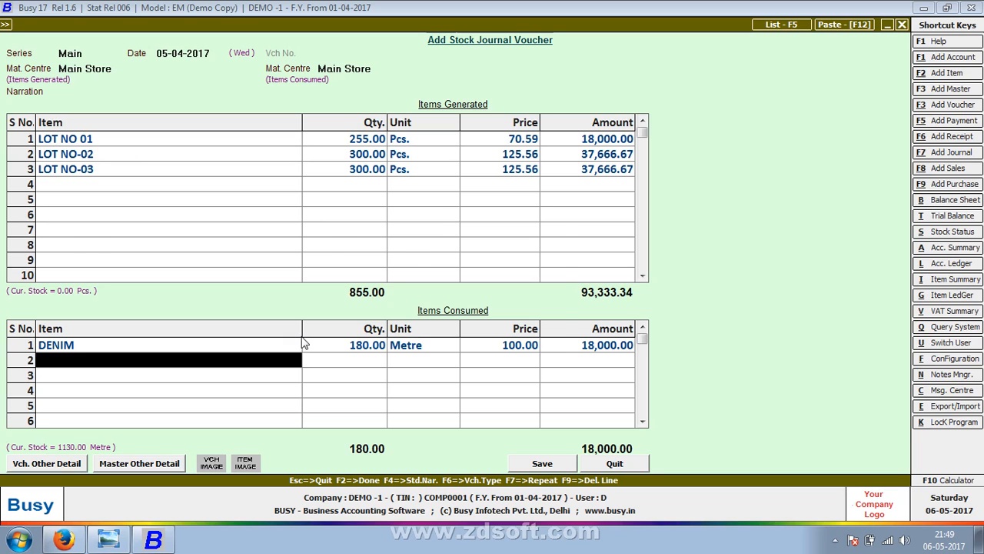
key("Return")
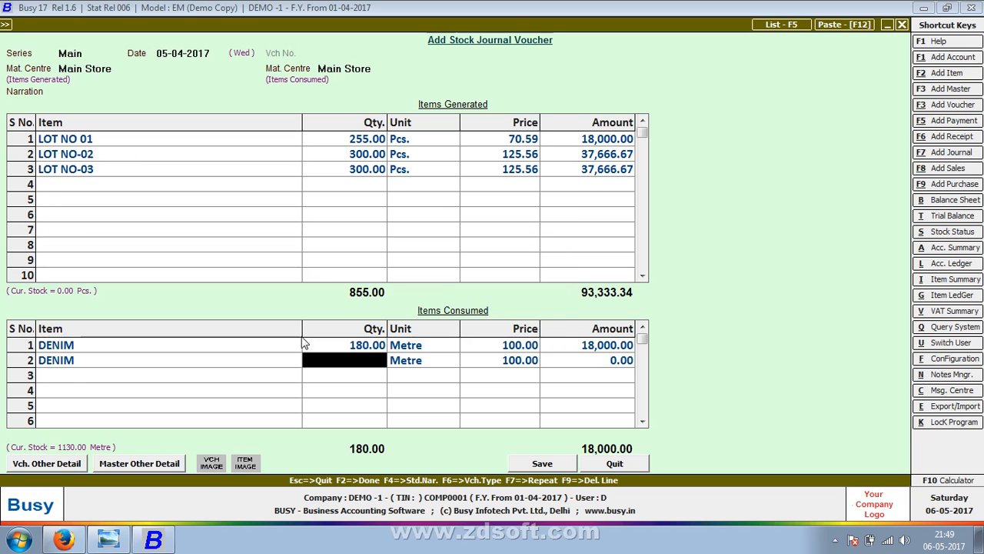
type("500")
key("Return")
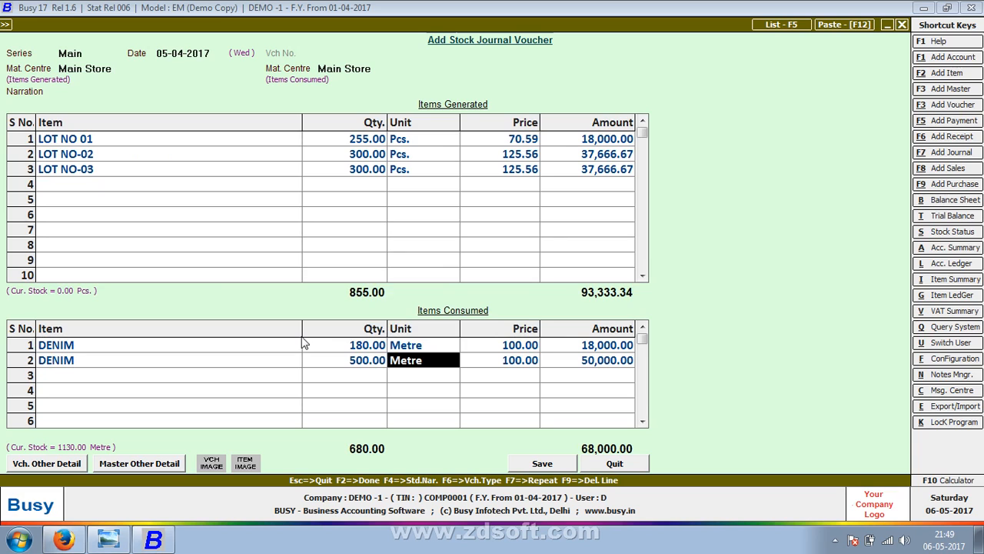
Step: Allocate the 500 Metre across DENIM batches, including 100 from 1801 and 200 from 1802, and accept the details
key("Return")
key("Return")
key("Return")
key("Return")
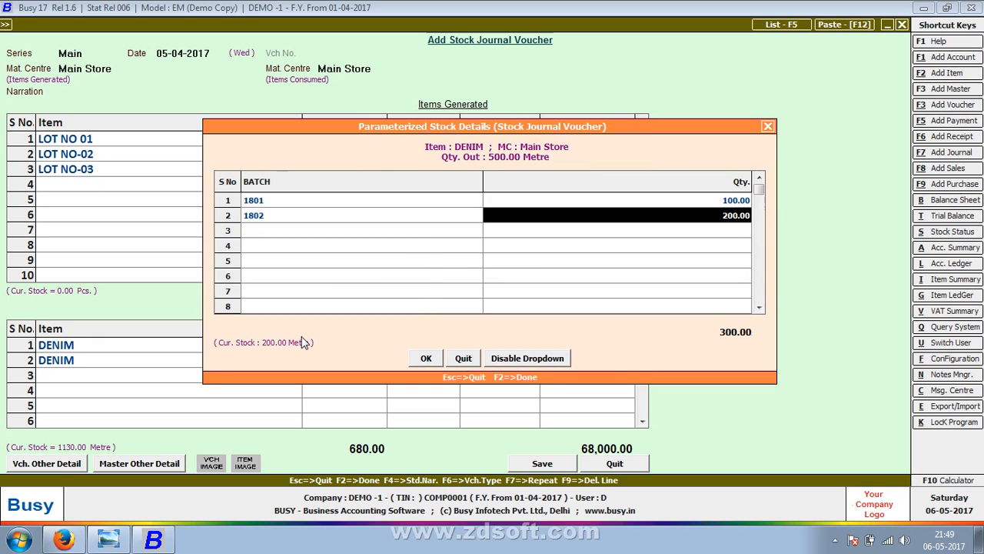
key("Return")
key("Return")
key("Return")
key("Return")
key("Return")
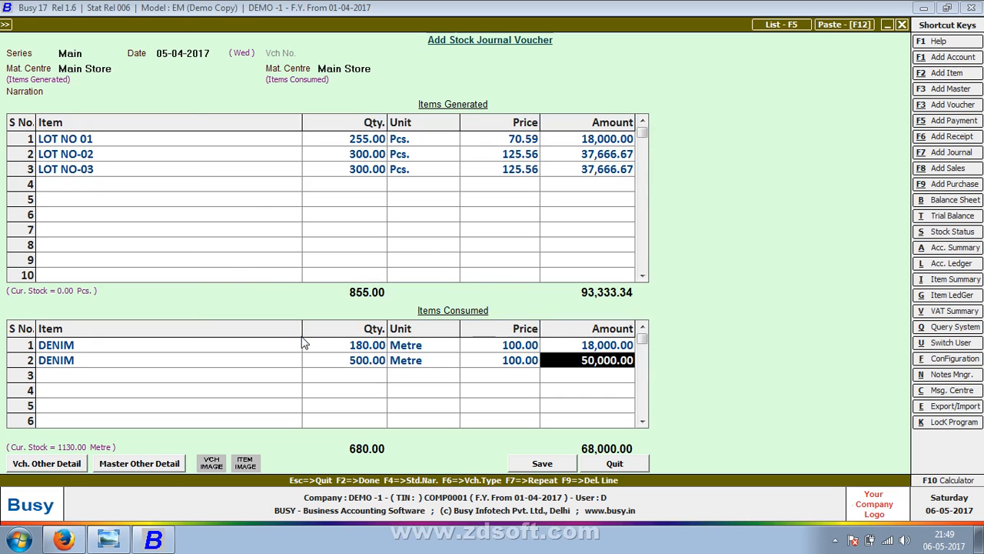
Step: Set the generated LOT NO-02 amount to 50000
key("Up")
key("Up")
key("Return")
key("Return")
key("Return")
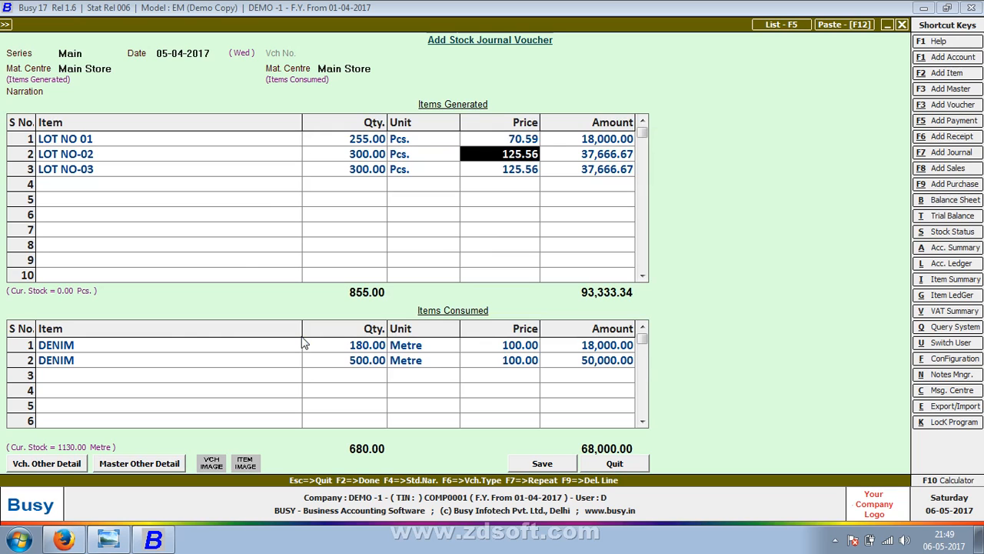
key("Return")
type("50000")
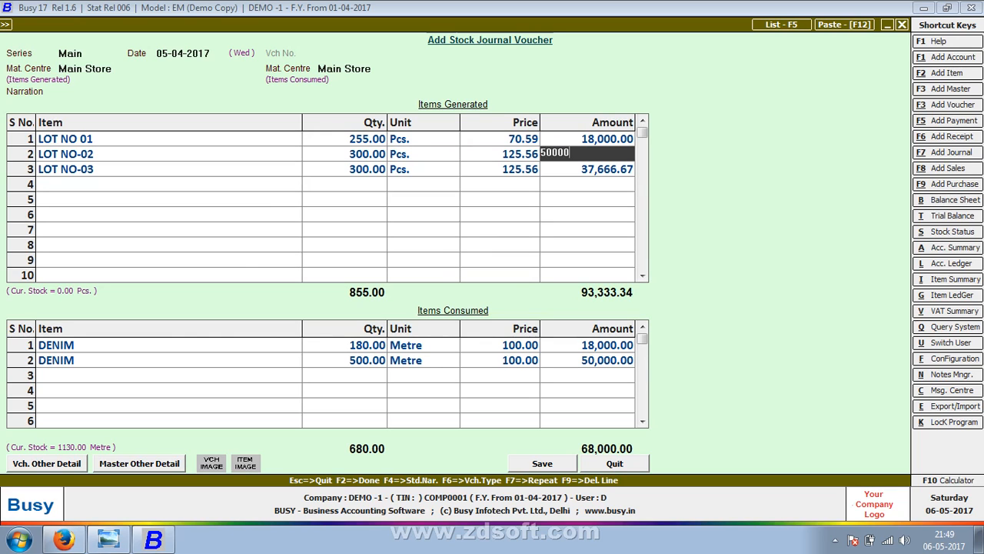
key("Return")
Step: Add a third consumed DENIM line in Metre, leaving its quantity blank
key("Tab")
key("Return")
key("Return")
key("Return")
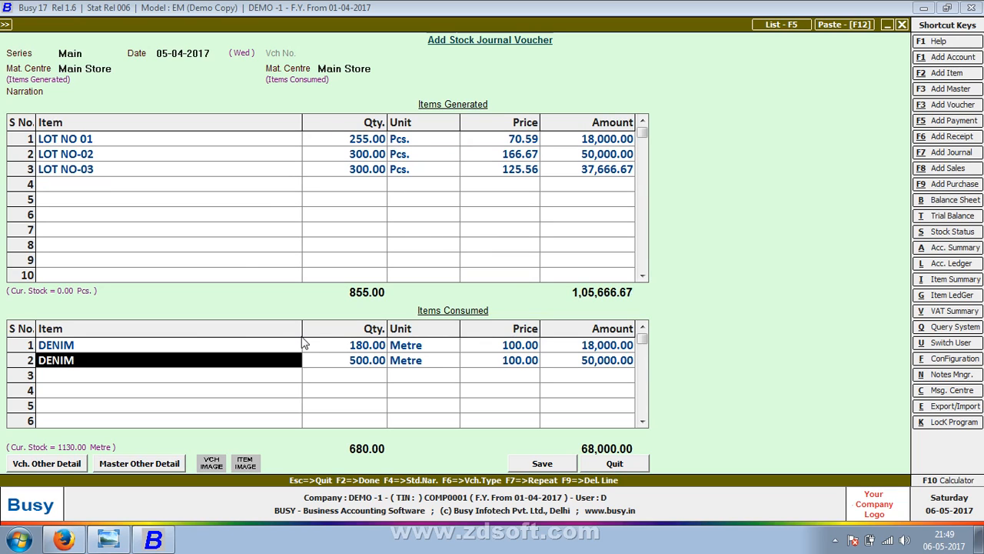
key("Return")
key("F2")
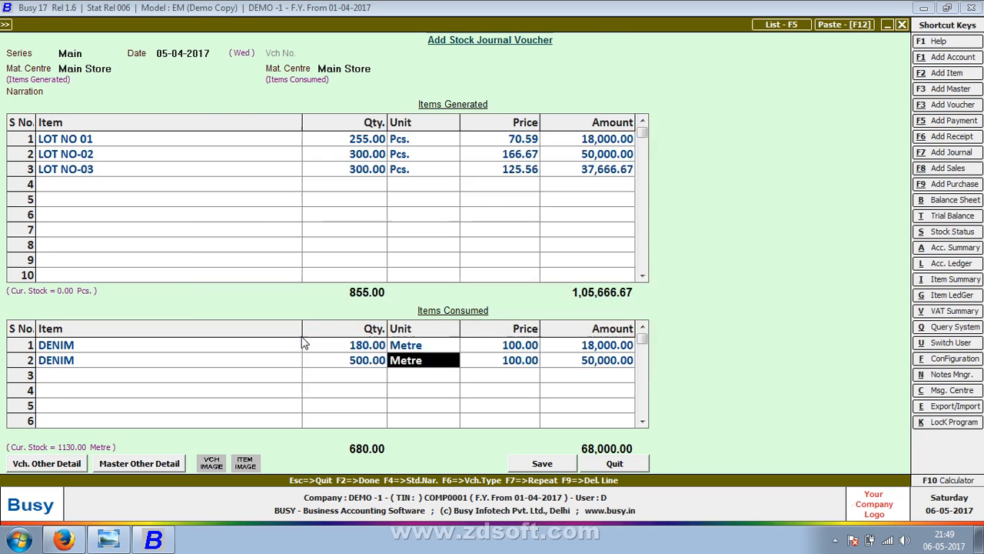
key("Return")
key("Return")
key("Down")
key("Up")
key("Return")
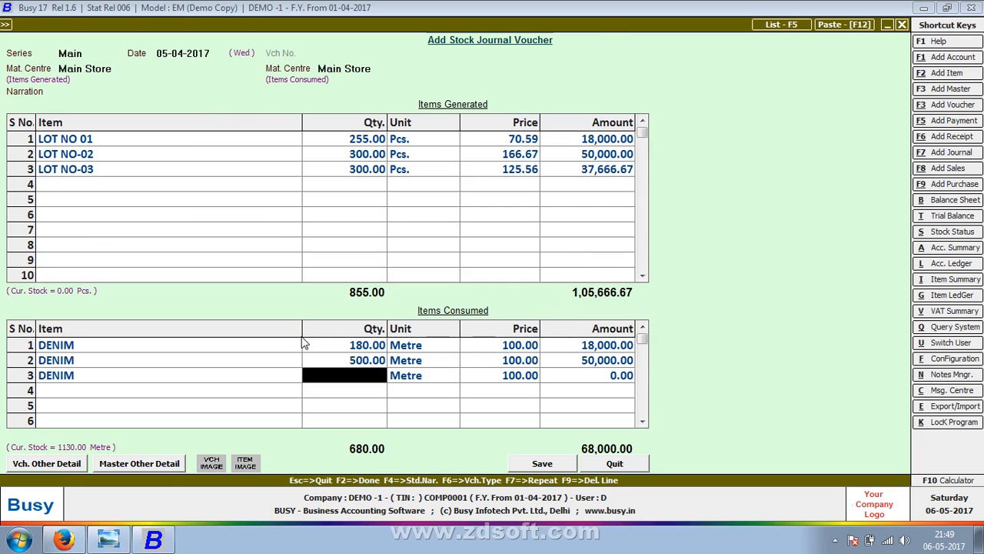
key("Return")
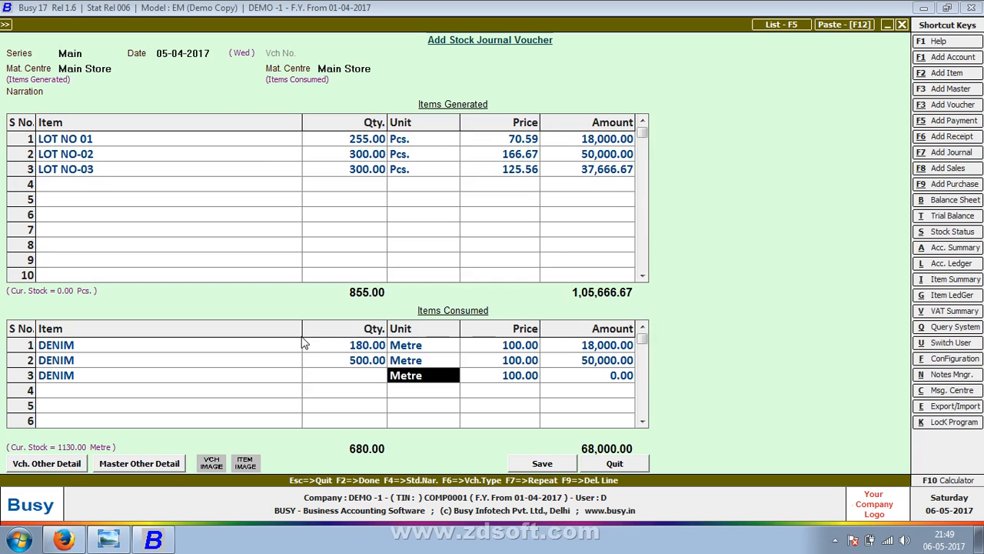
Step: Allocate the full stock of DENIM batches 1801 through 1807 to the third consumed line and accept the details
key("Return")
key("Return")
key("Return")
key("Return")
key("Return")
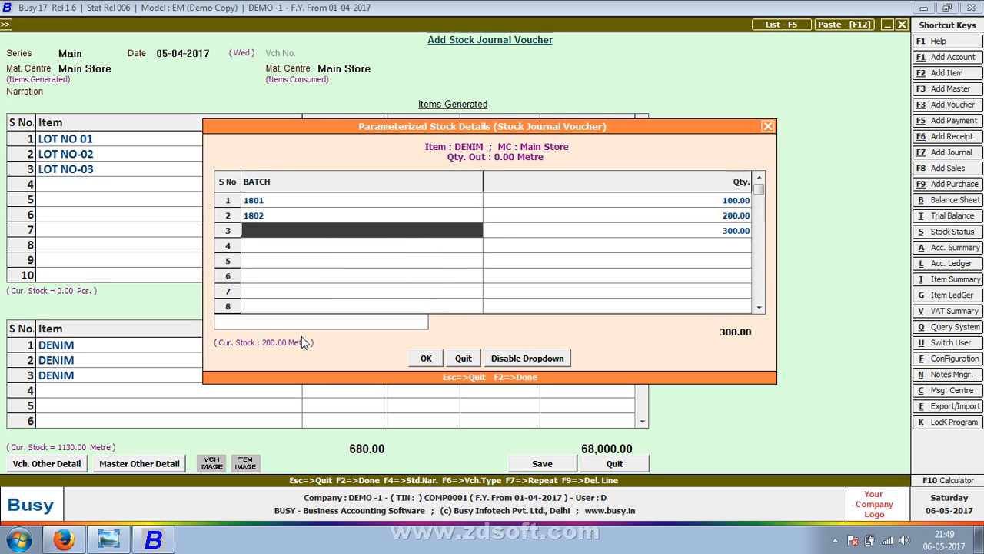
key("Return")
key("Return")
key("Return")
key("Return")
key("Return")
key("Return")
key("Return")
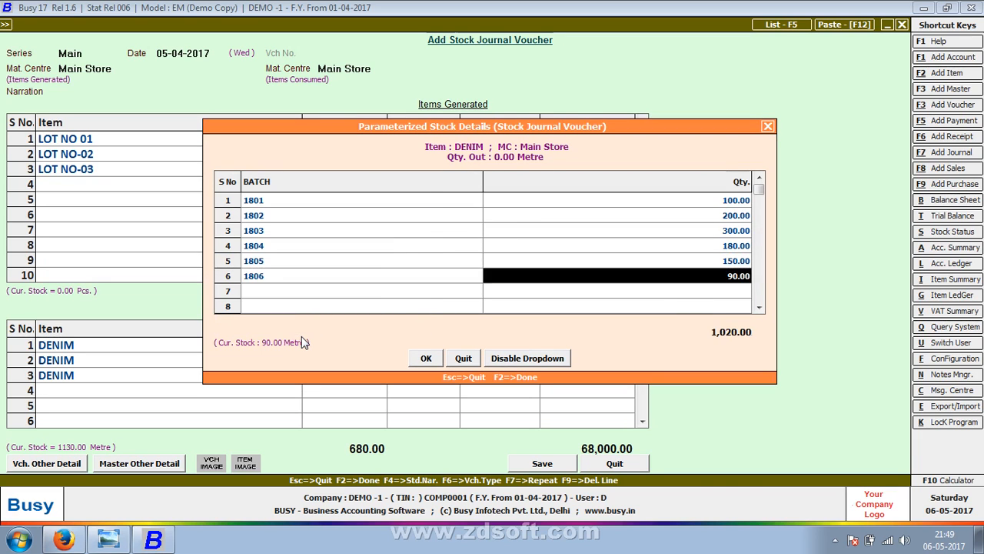
key("Return")
key("Return")
key("Return")
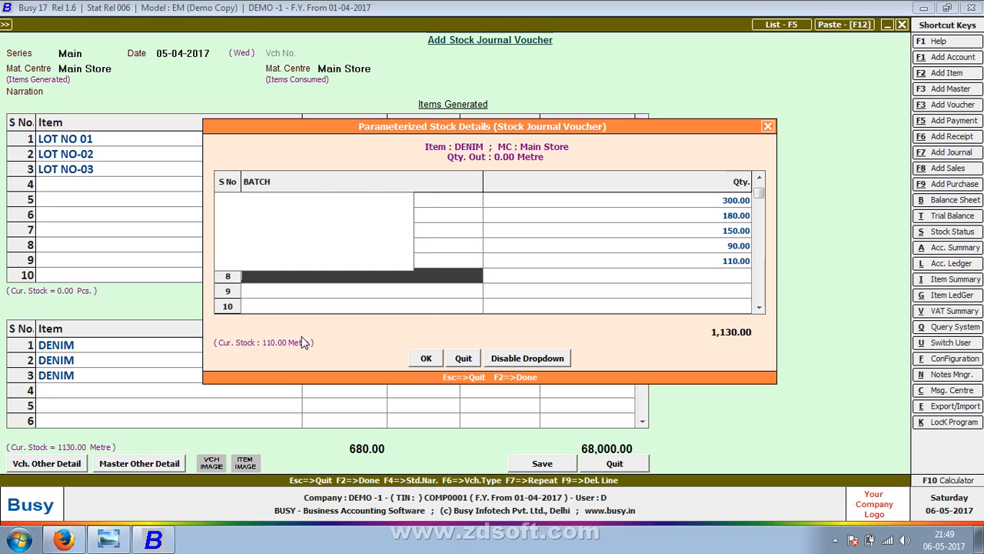
key("Return")
key("Return")
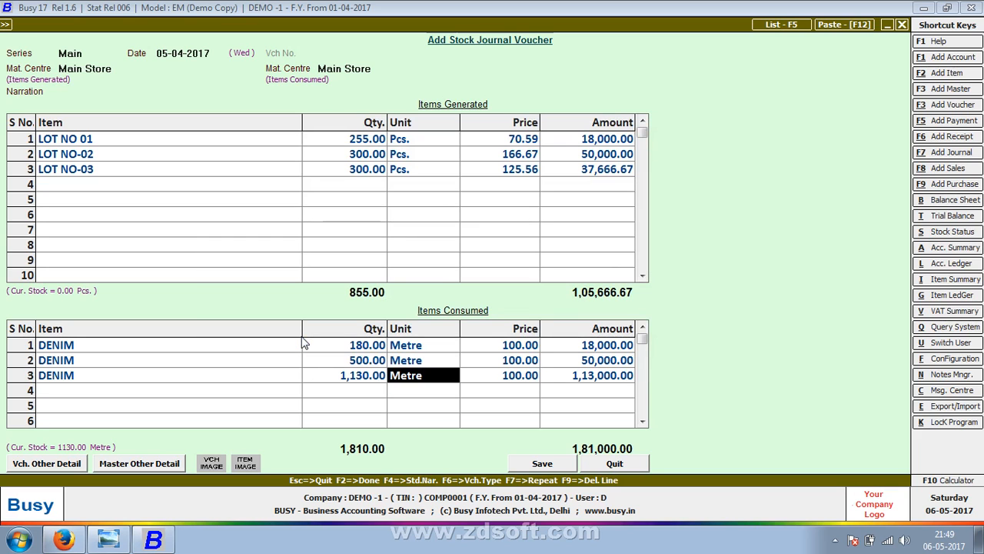
Step: Review the batch allocations of the first and second consumed DENIM lines
key("Left")
key("Return")
key("Left")
key("Up")
key("Return")
key("Return")
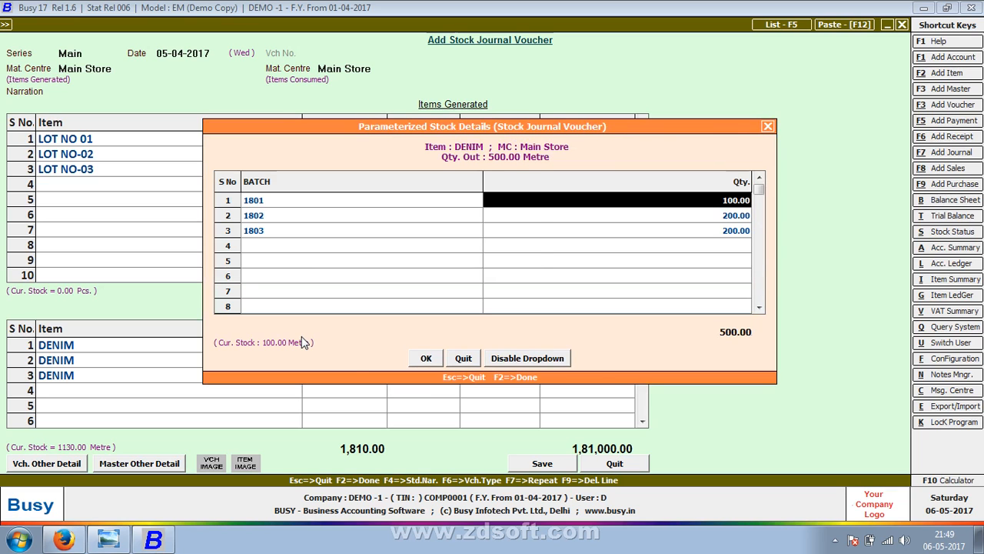
key("F2")
key("Up")
key("Left")
key("Return")
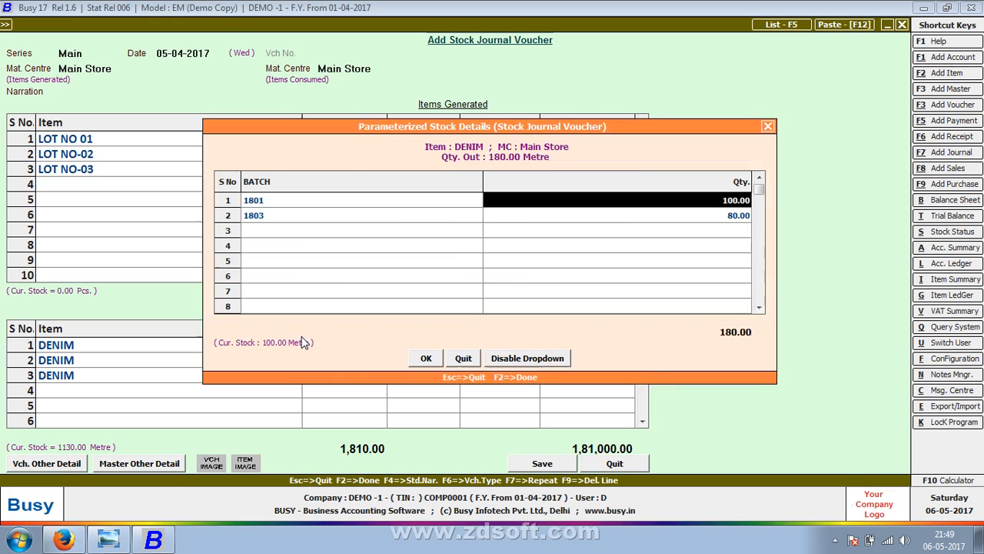
key("F2")
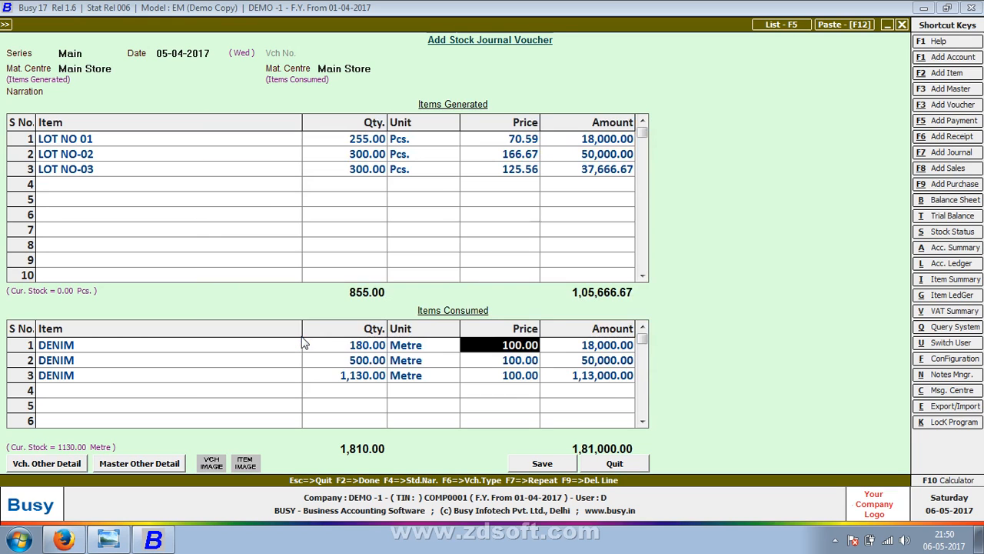
key("Down")
key("Left")
key("Left")
key("Right")
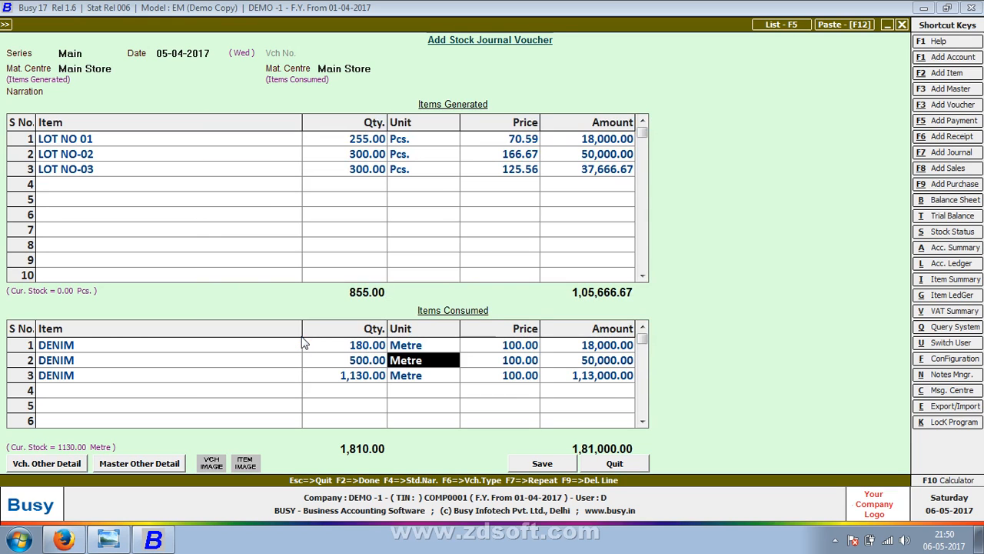
key("Return")
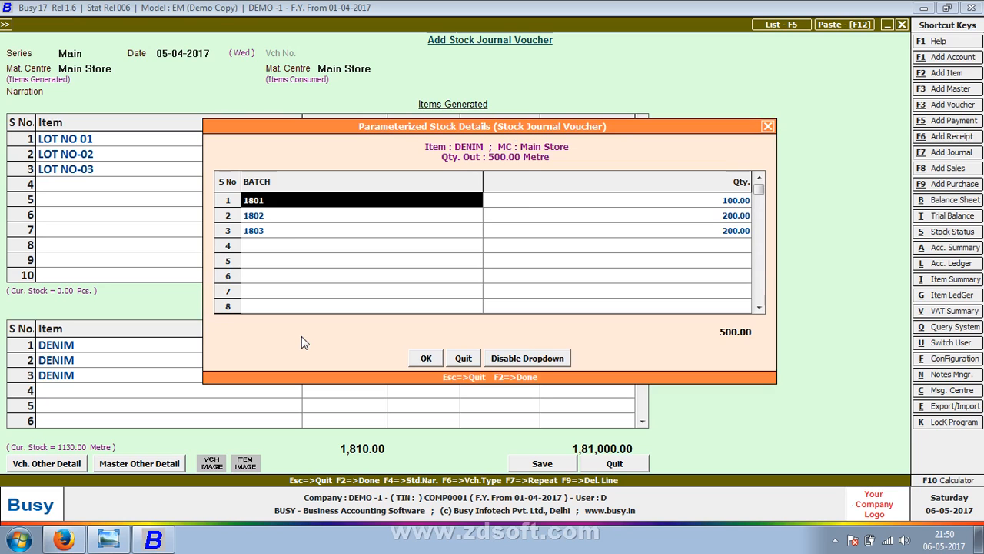
key("F2")
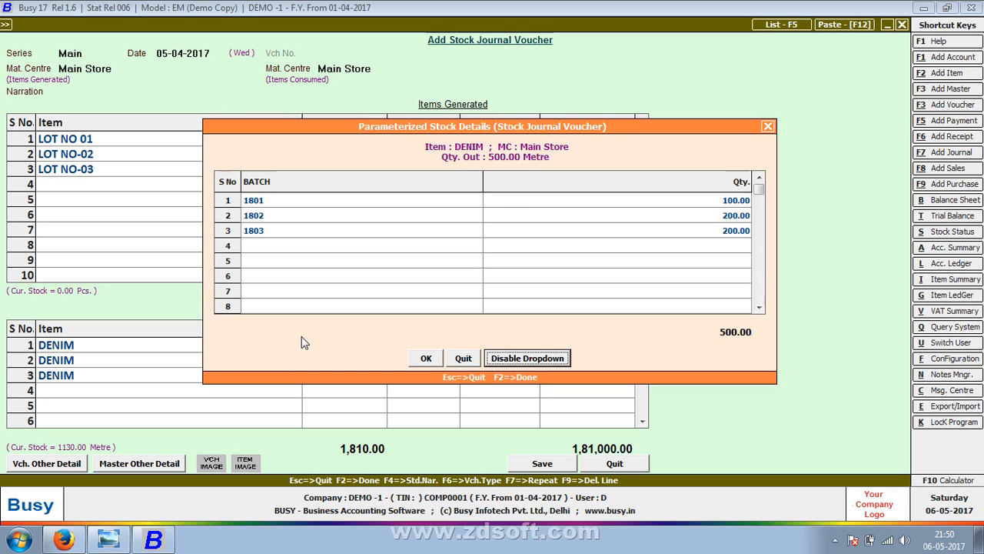
Step: Delete the second and third consumed DENIM lines
key("Left")
key("Left")
key("Left")
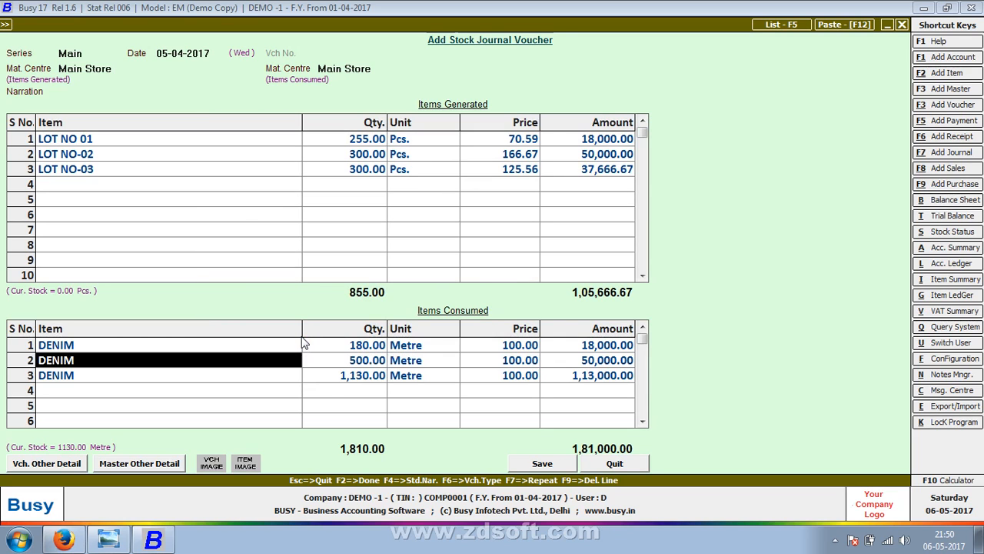
key("F9")
key("F9")
Step: Set the remaining consumed DENIM line's quantity to 1130 Metre and open its batch details
key("Up")
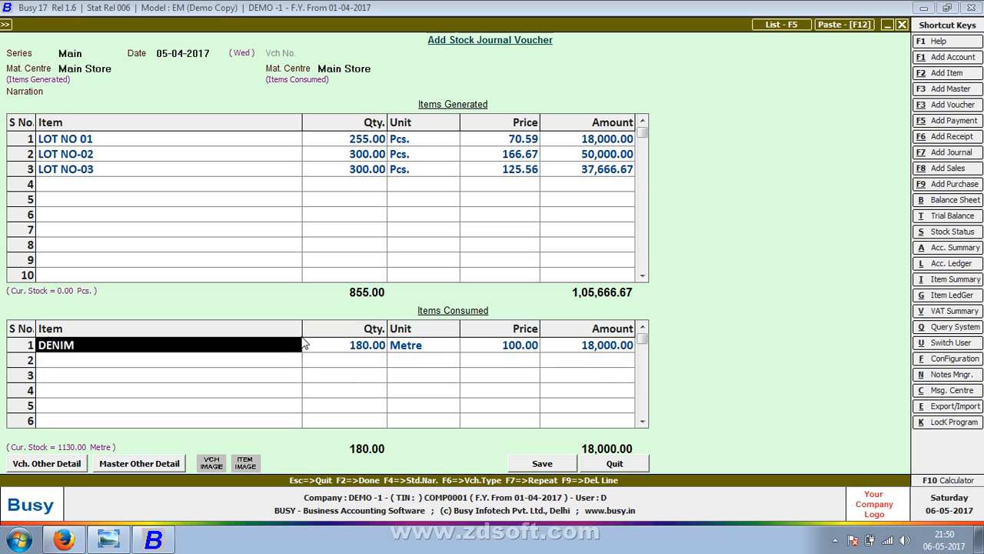
key("Return")
type("1130")
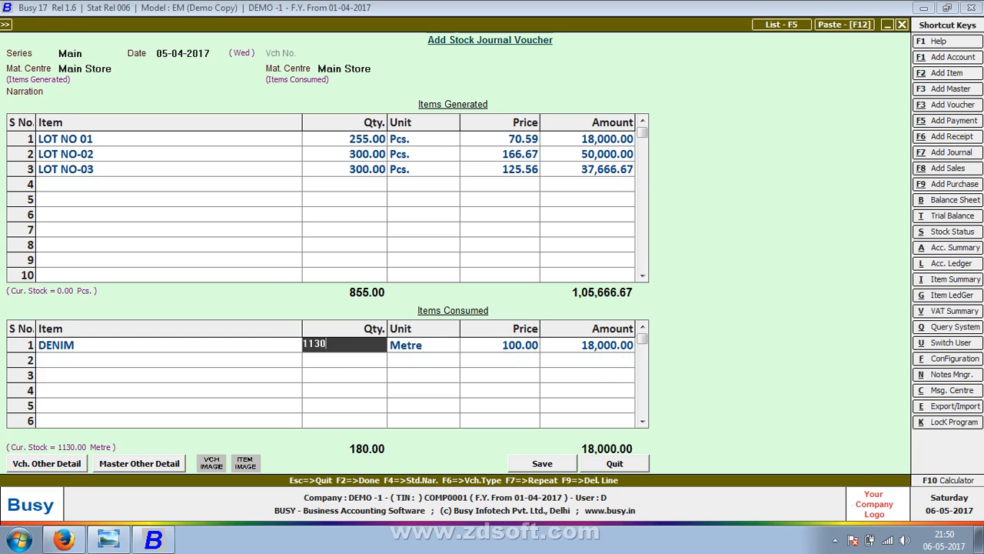
key("Return")
key("Return")
key("Return")
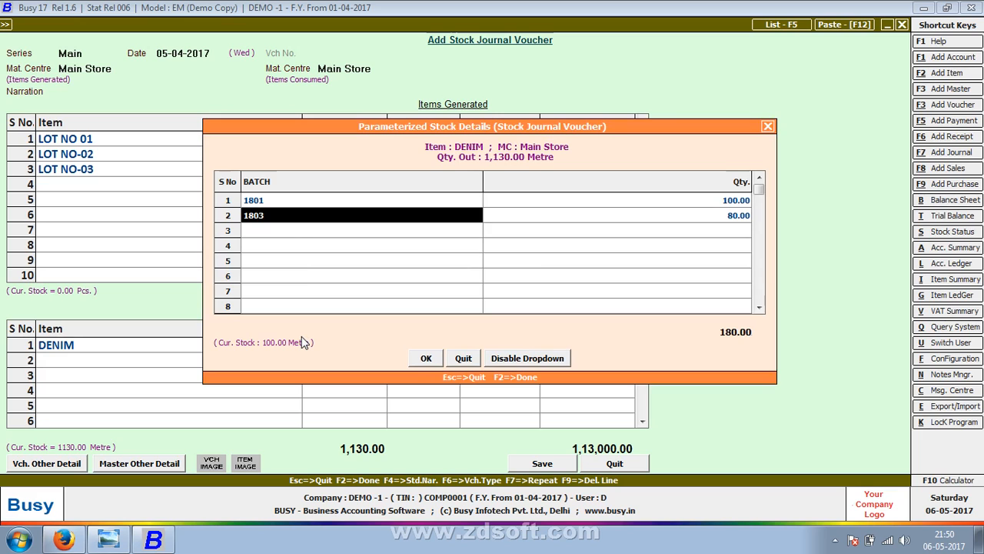
Step: Add batches 1802 (200), 1804 (180), 1805 (150), 1806 (90) and 1807 (110) below the existing DENIM batch rows
key("Return")
key("Return")
key("Return")
key("Return")
key("Return")
key("Return")
key("Return")
key("Return")
key("Return")
key("Return")
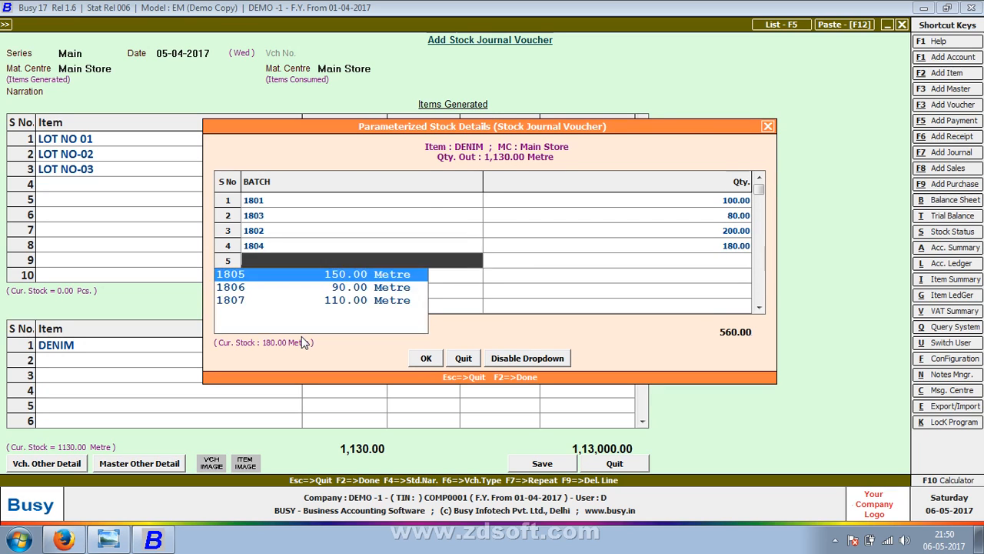
key("Return")
key("Return")
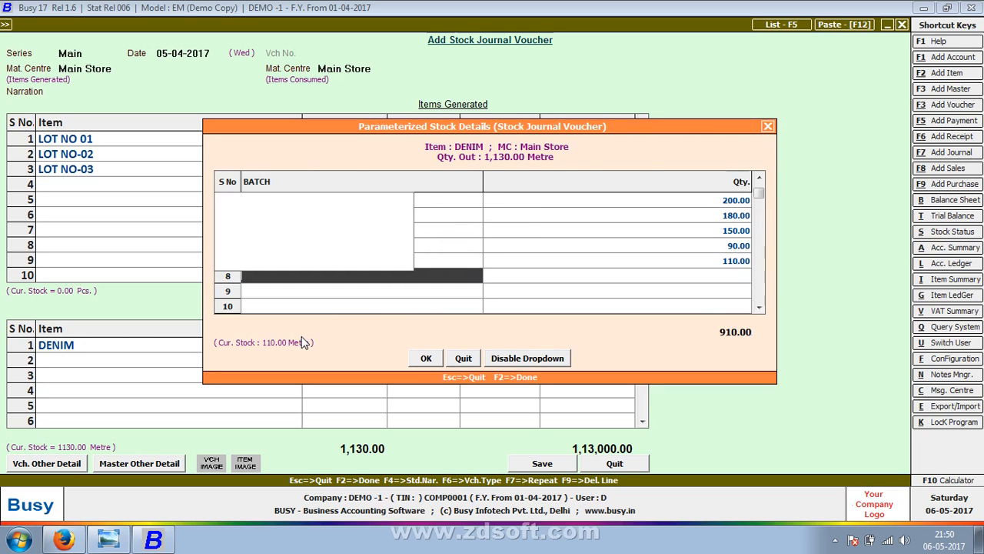
key("Escape")
key("Up")
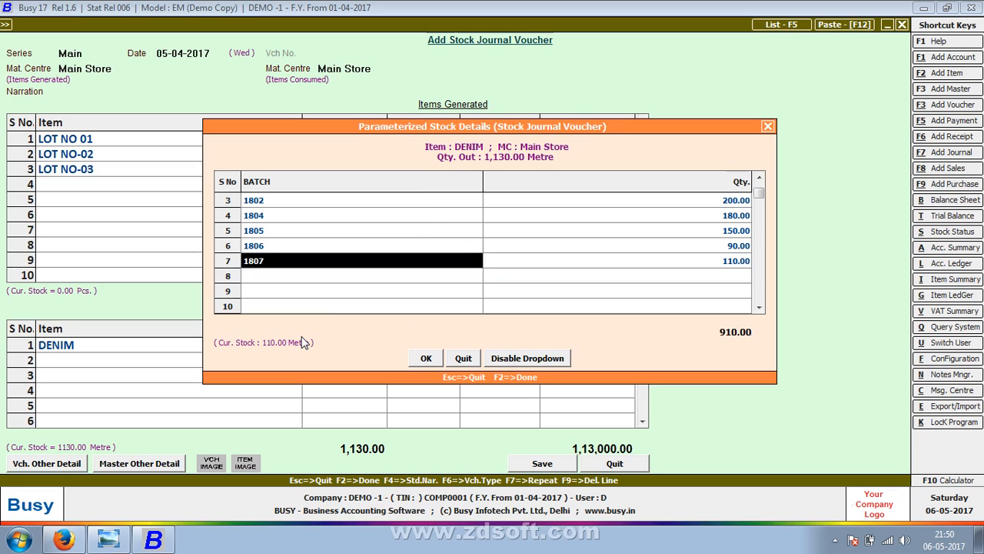
key("Return")
key("Return")
key("Return")
key("Escape")
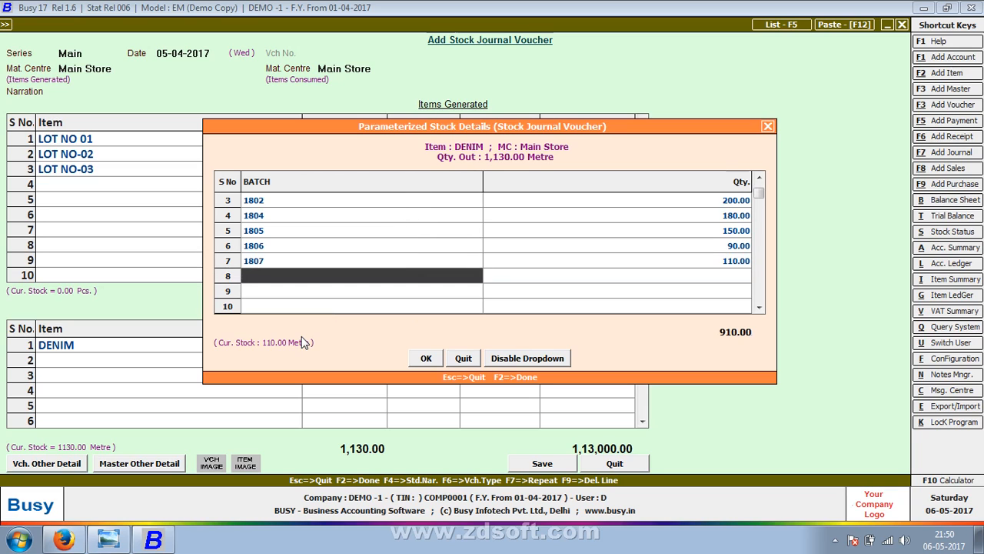
Step: Delete all seven batch rows from the consumed DENIM line's stock details
key("Up")
key("Up")
key("Up")
key("Up")
key("Up")
key("Up")
key("Up")
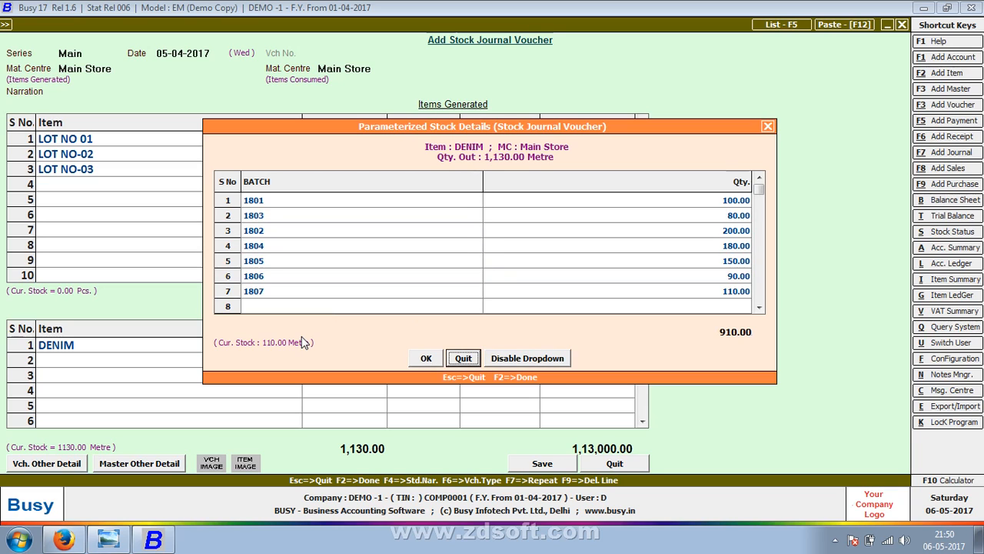
key("Up")
key("Up")
key("Up")
key("Up")
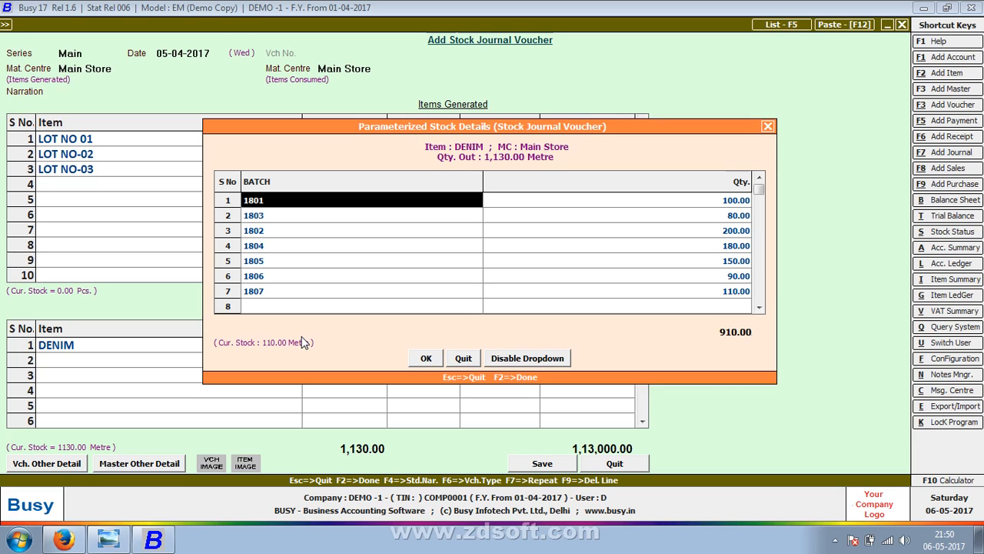
key("F9")
key("F9")
key("F9")
key("F9")
key("F9")
key("F9")
key("F9")
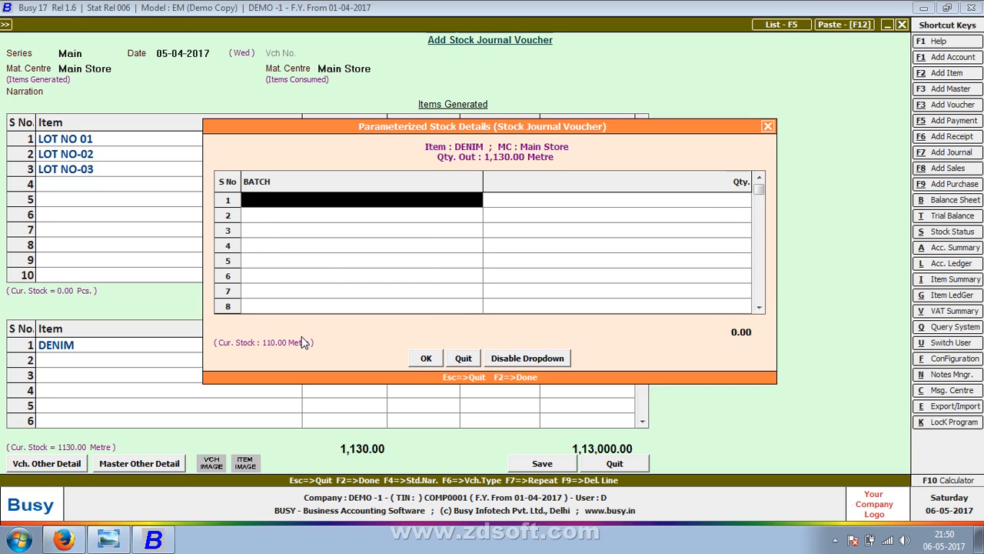
Step: Allocate DENIM batches 1801 (100), 1802 (200), 1803 (300), 1804 (180), 1805 (150), 1806 (90) and 1807 (110), and accept the consumed line
key("Return")
key("Return")
key("Return")
key("Return")
key("Return")
key("Return")
key("Return")
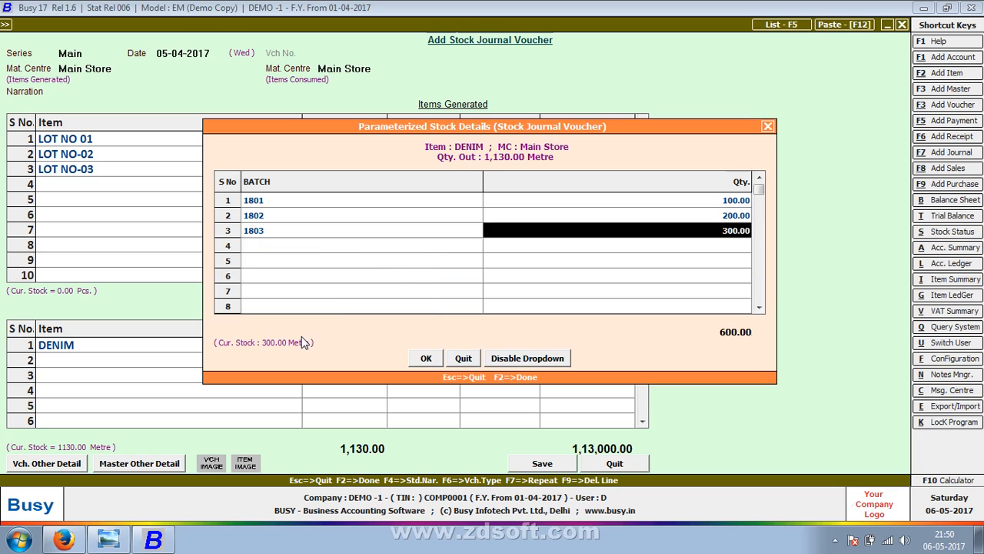
key("Return")
key("Return")
key("Return")
key("Return")
key("Return")
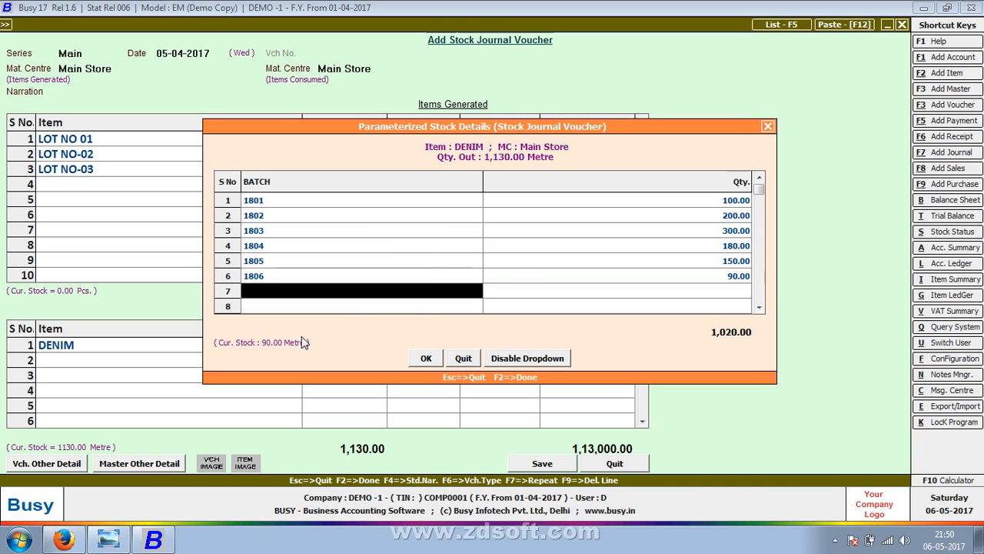
key("Return")
key("Return")
key("Return")
key("Return")
key("Return")
key("Return")
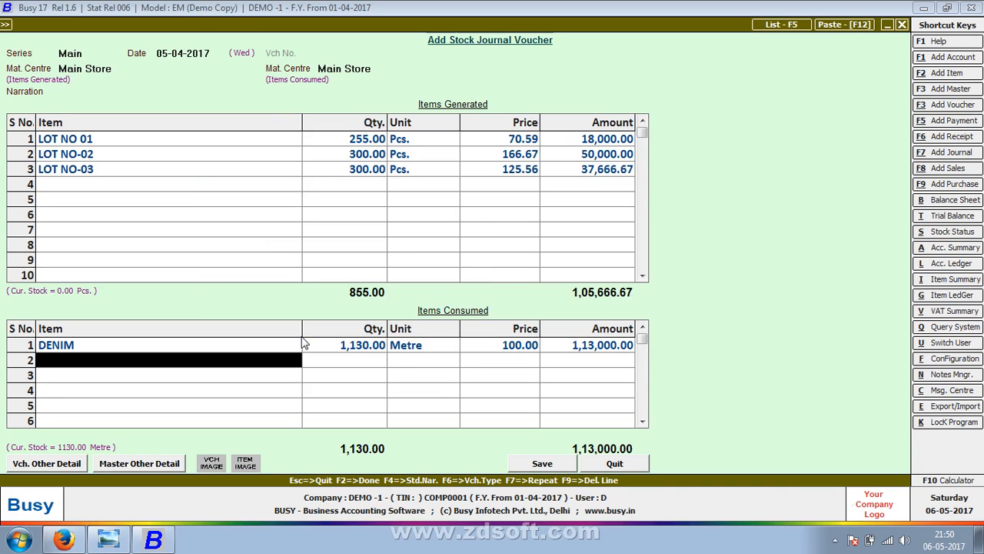
Step: Set the generated LOT NO 01 amount to 37667.67
key("Right")
key("Right")
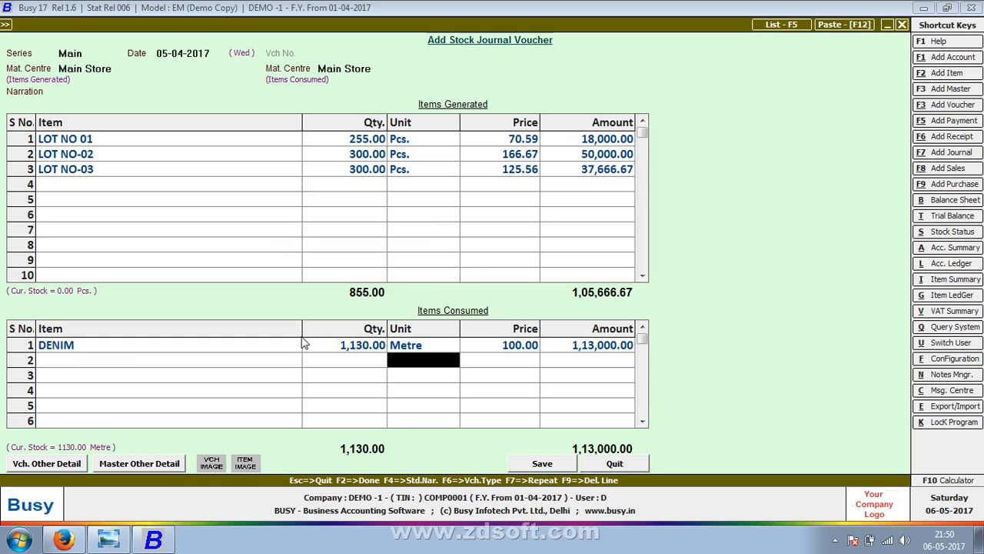
key("Up")
key("Up")
key("Right")
key("Right")
key("Right")
key("Right")
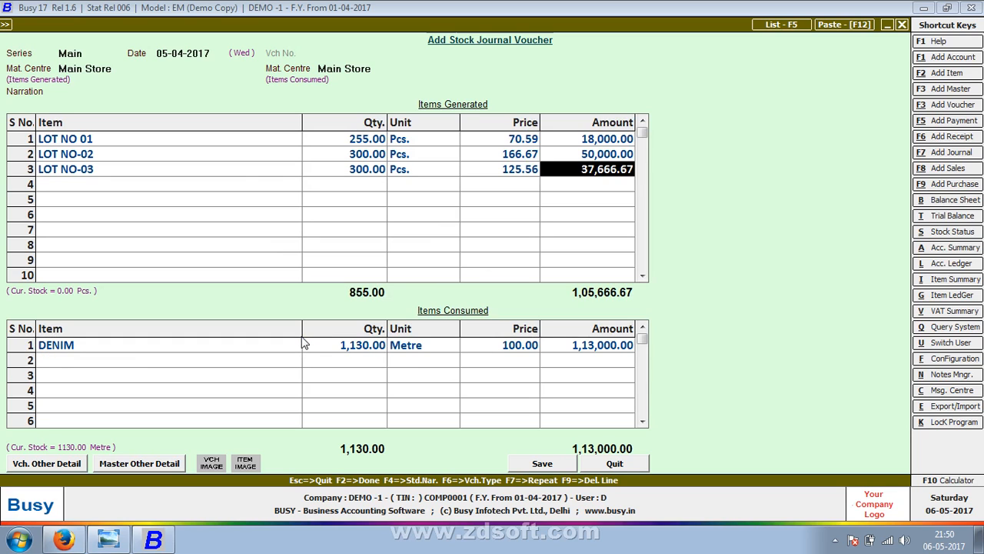
key("Up")
key("Up")
type("3")
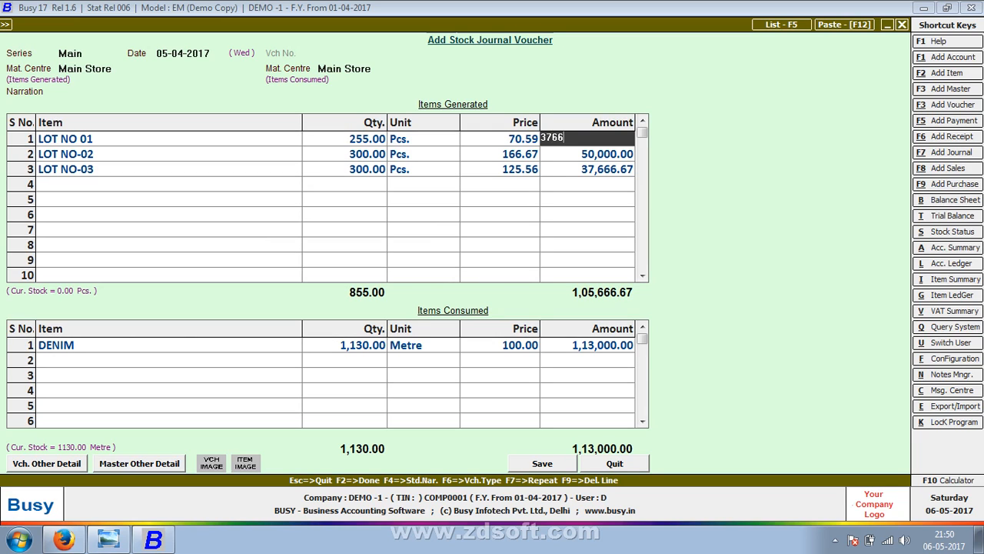
key("Return")
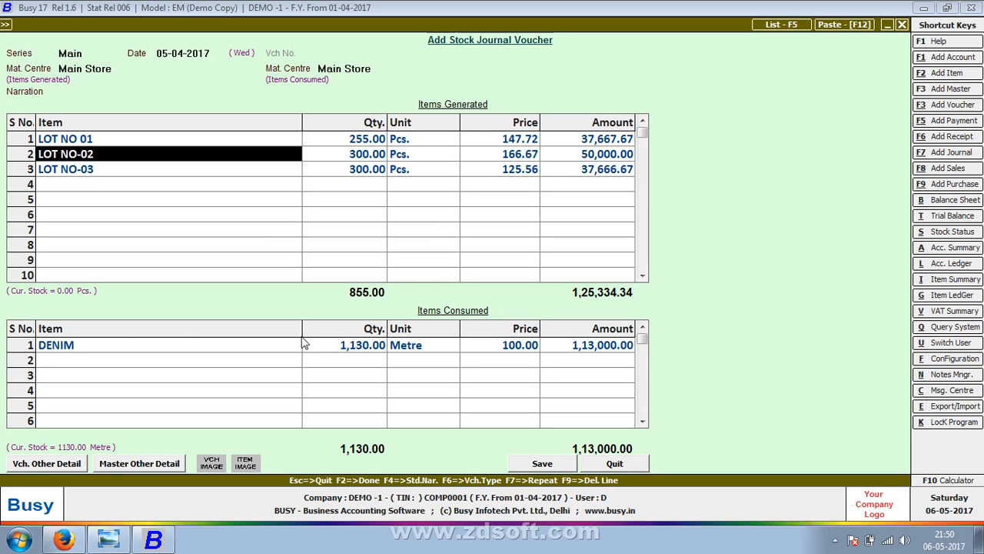
Step: Set the generated LOT NO-02 amount to 37667.67, keeping its size details
key("Right")
key("Right")
key("Return")
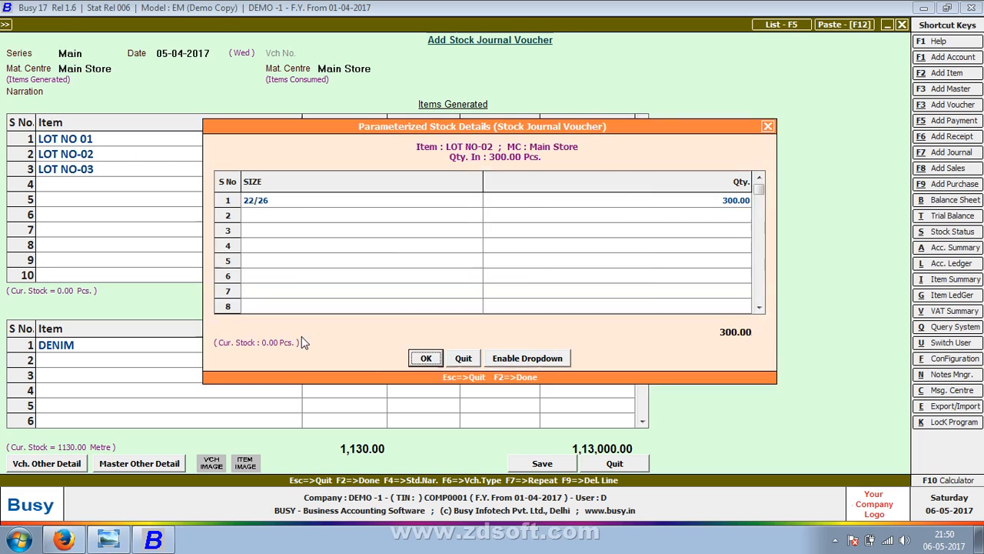
key("Escape")
key("Return")
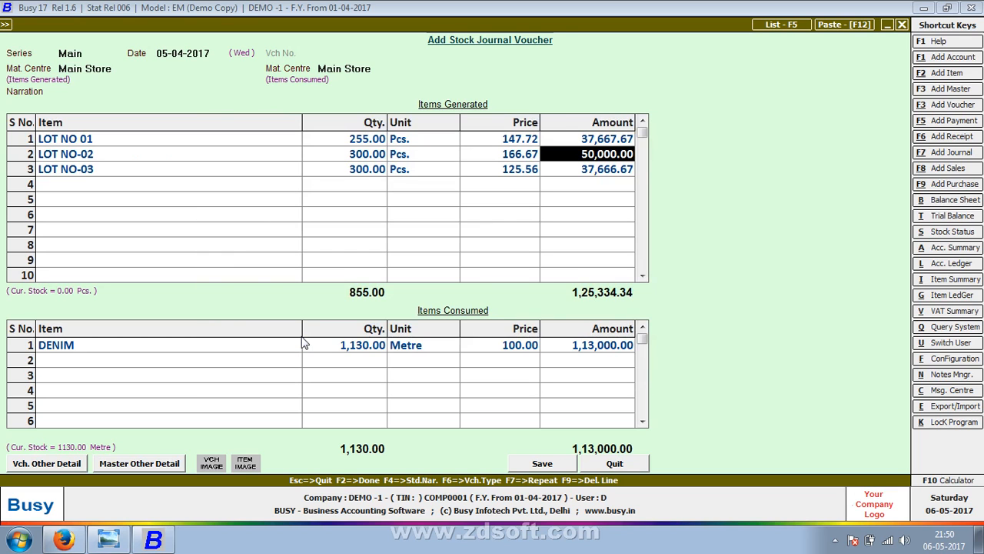
type("37667.67")
key("Down")
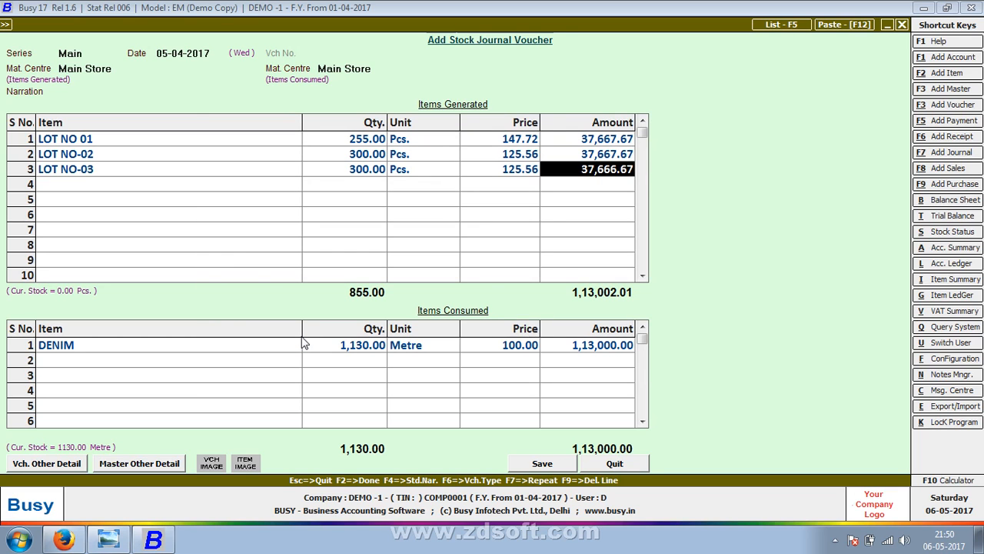
Step: Save the stock journal voucher and leave the blank voucher entry form
key("F2")
key("Return")
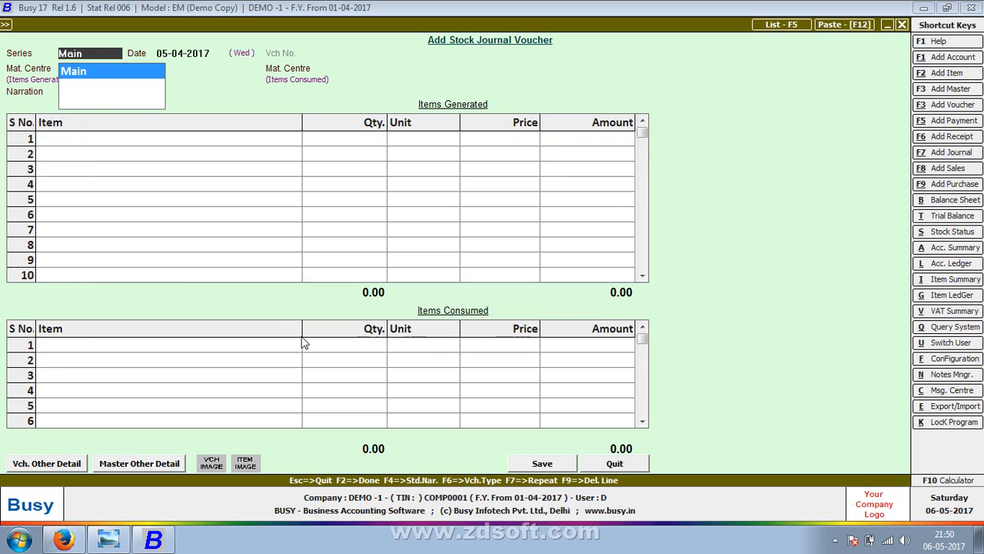
key("Return")
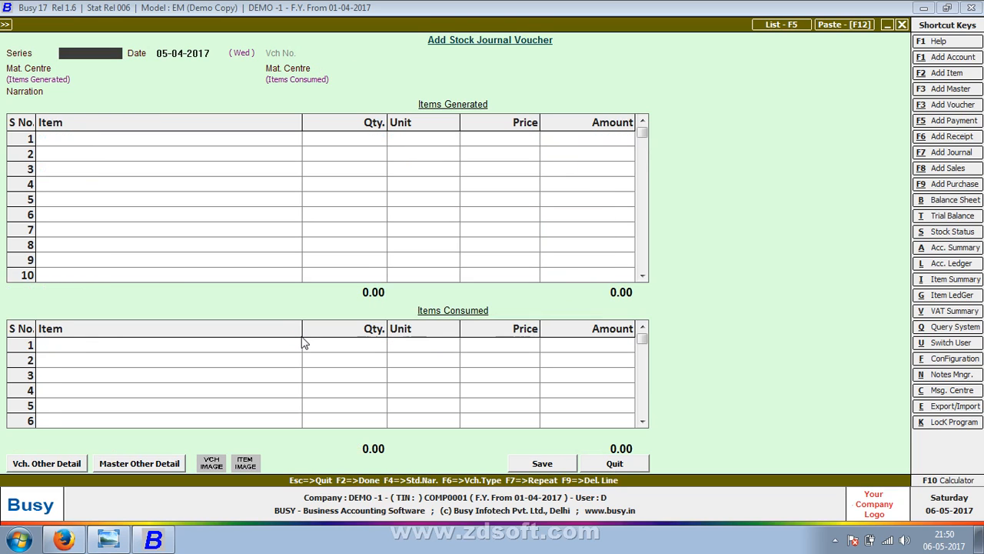
key("Escape")
key("Escape")
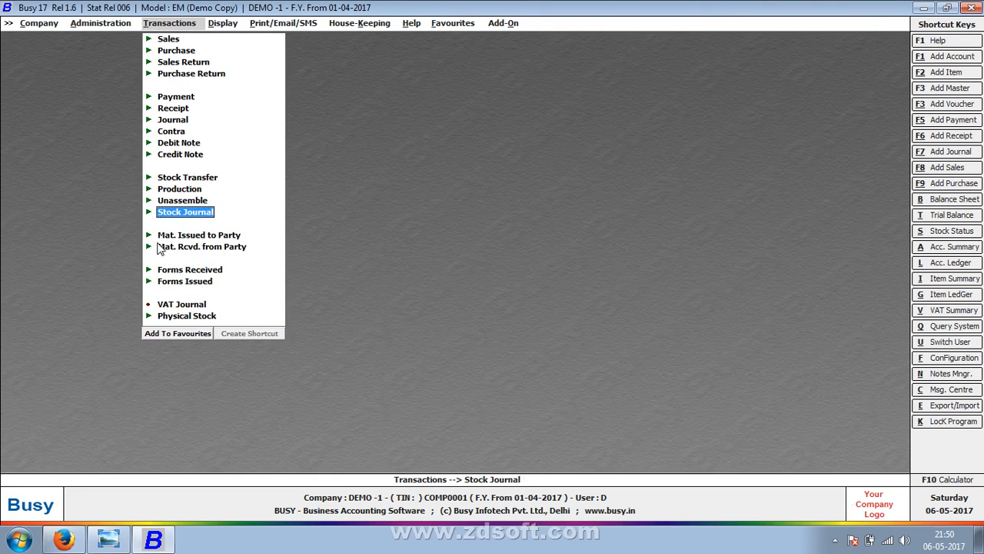
Step: Open the Inventory section of the company's Features / Options configuration
left_click(187, 238)
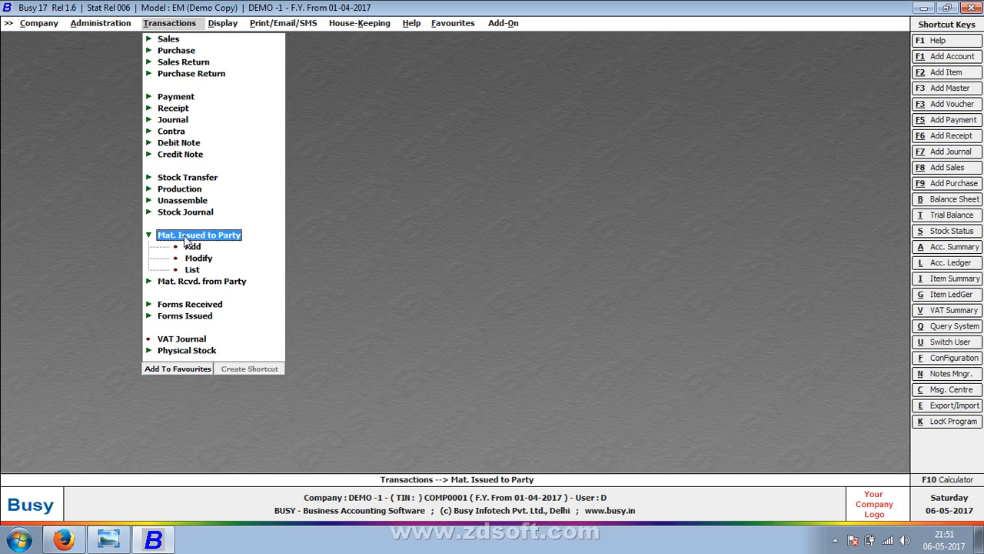
key("Left")
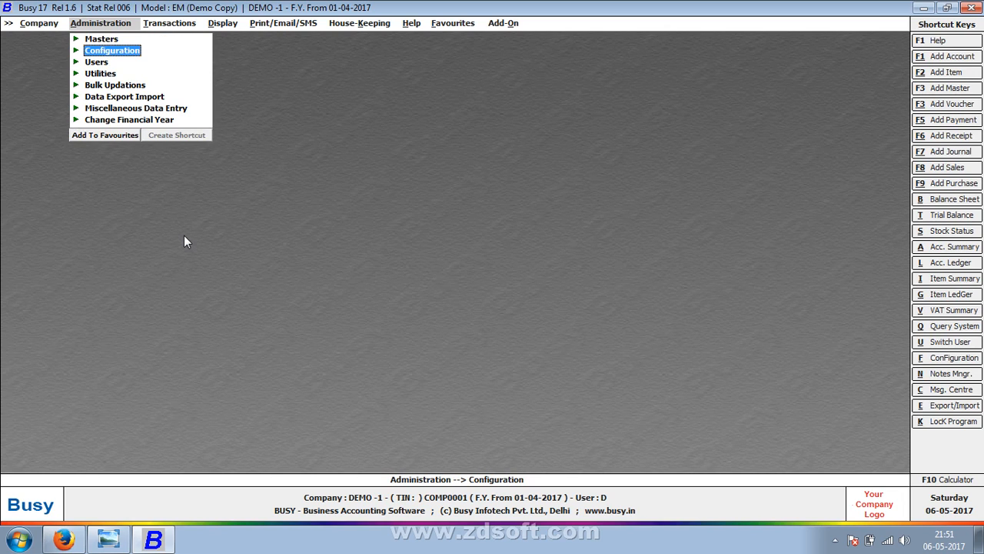
key("Return")
key("Return")
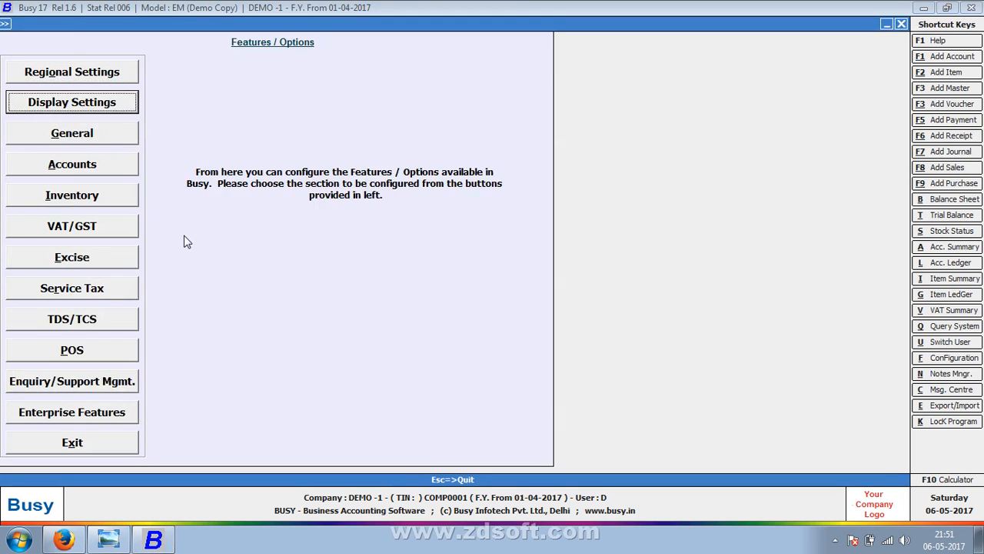
key("Down")
key("Down")
key("Down")
key("Return")
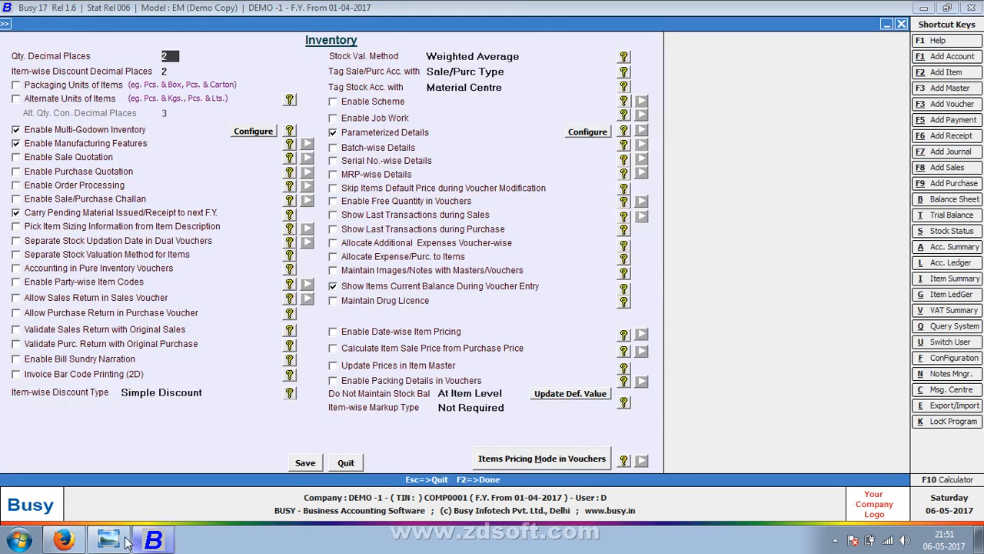
Step: Check the job-work issue details in the photographed handwritten notes in Windows Photo Viewer, and return to Busy
left_click(127, 542)
left_click_drag(256, 361, 273, 218)
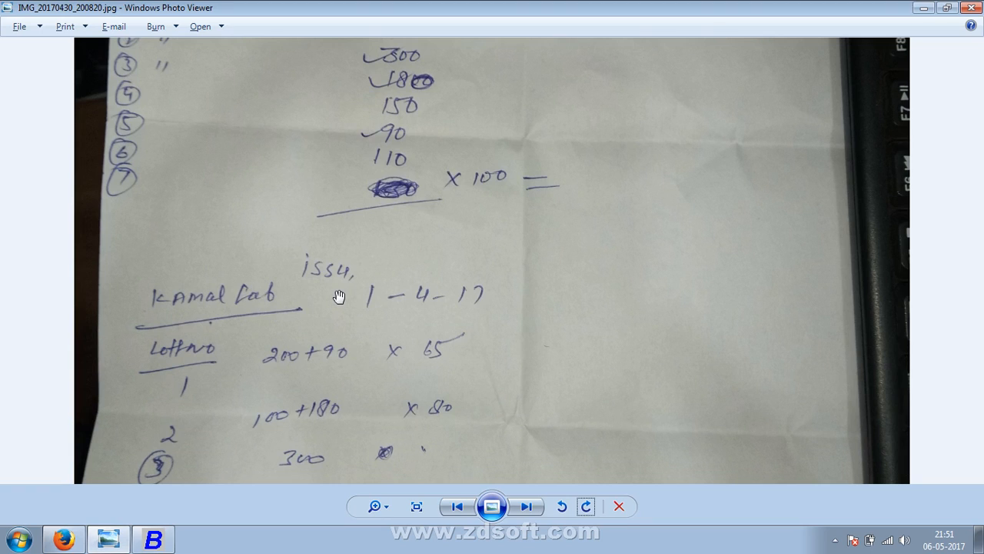
left_click(925, 9)
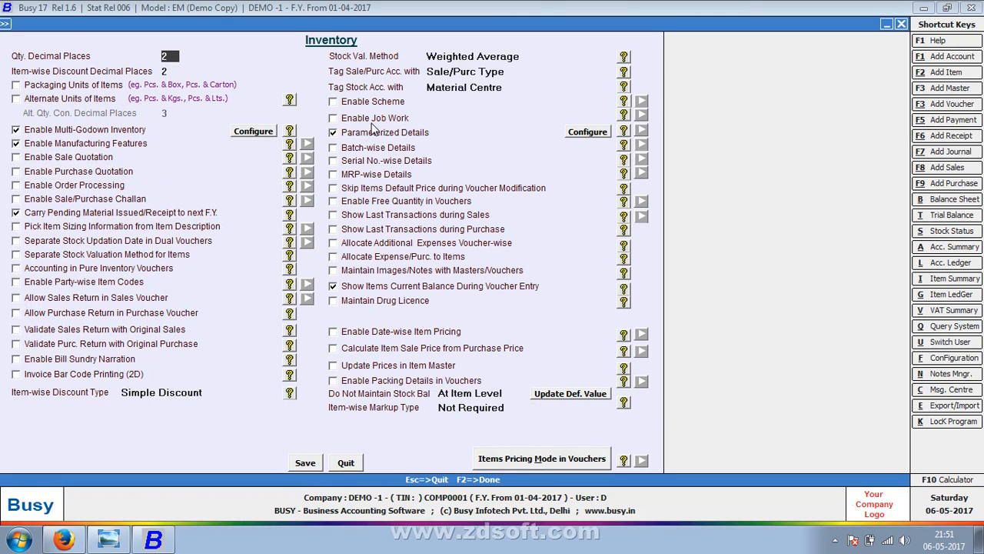
Step: Enable job work from outside parties and in house, with purchase and sale voucher adjustment, parameter-wise consumed goods details and Job ID
left_click(371, 121)
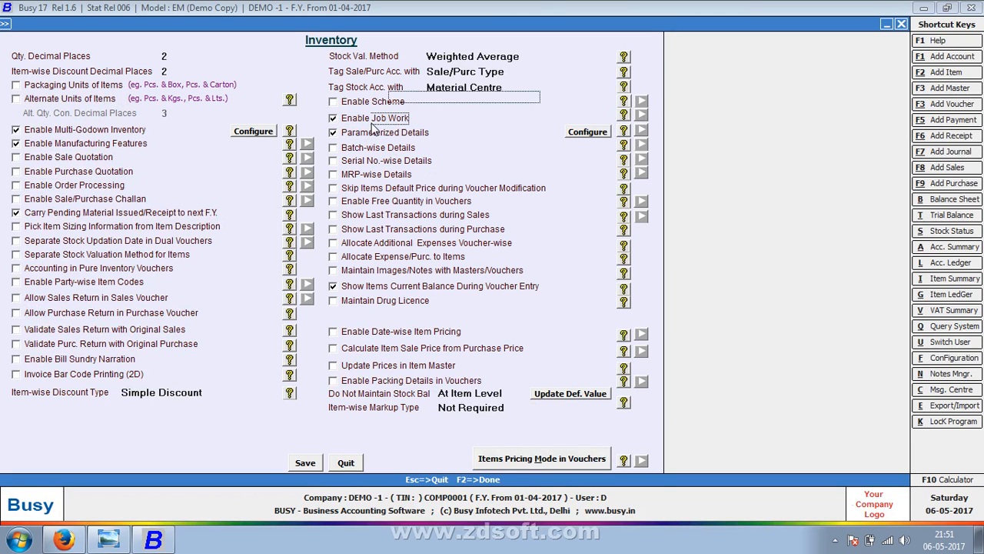
left_click(420, 115)
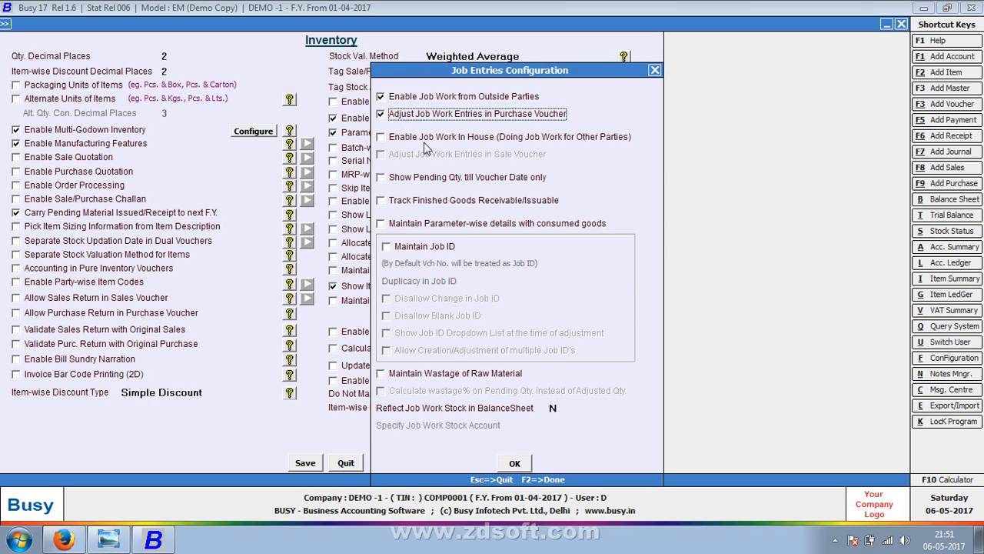
left_click(425, 138)
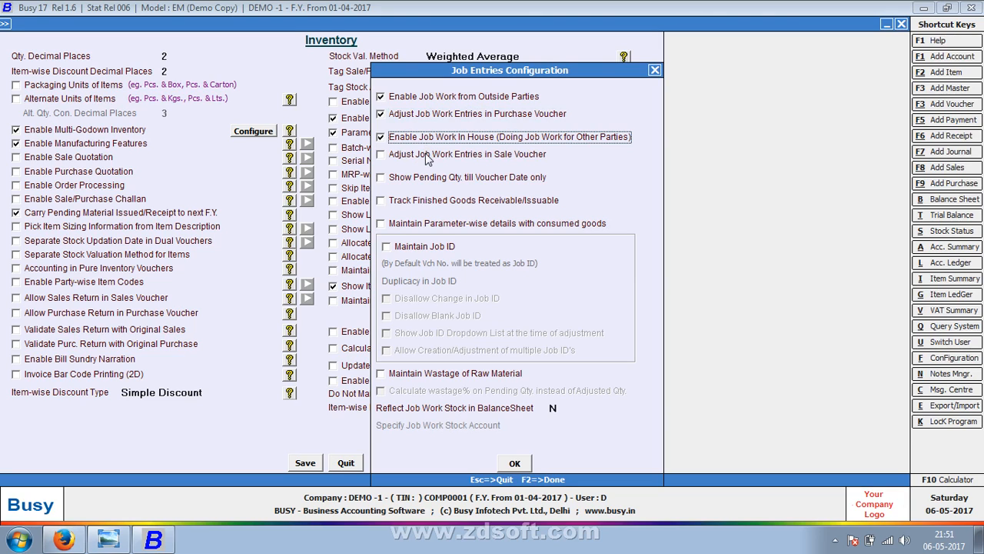
left_click(435, 157)
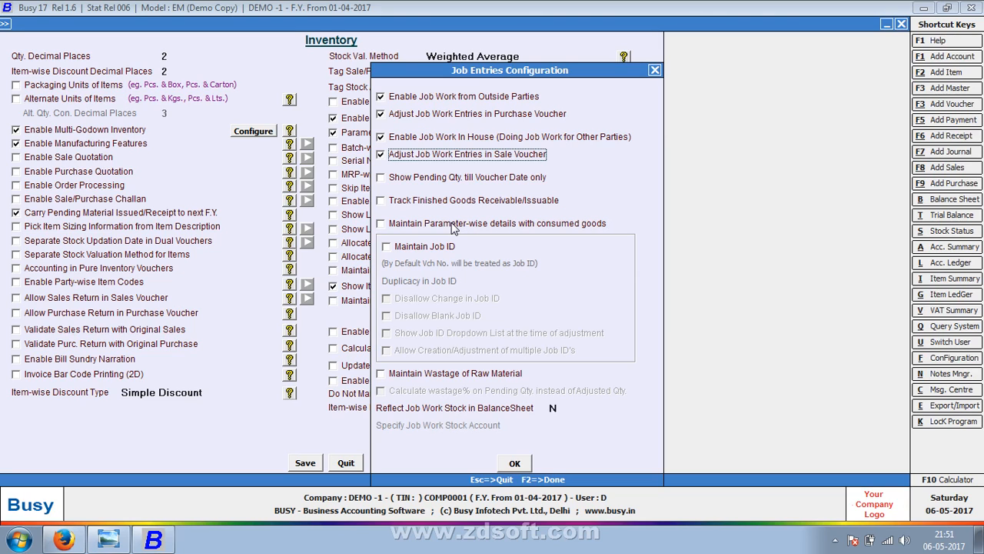
left_click(454, 226)
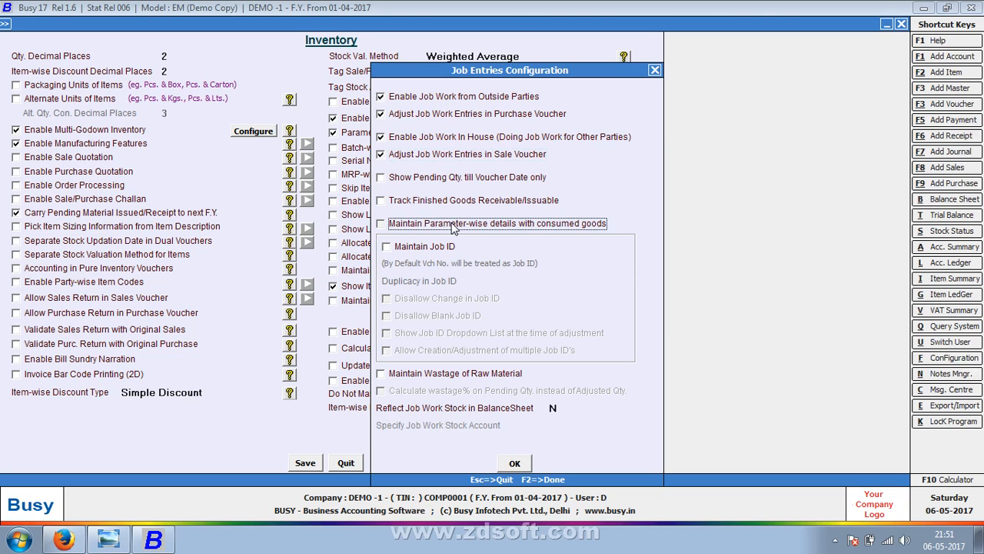
left_click(397, 254)
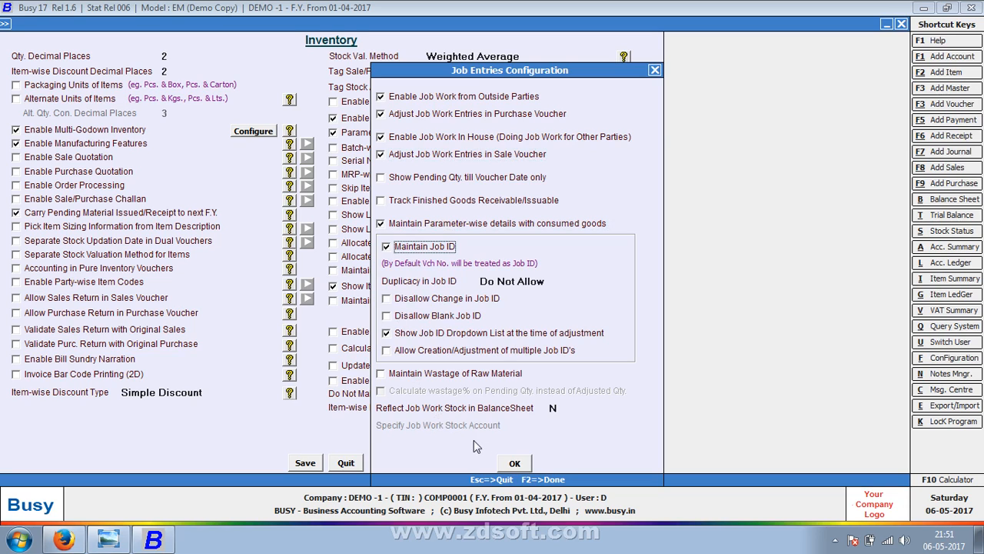
left_click(515, 464)
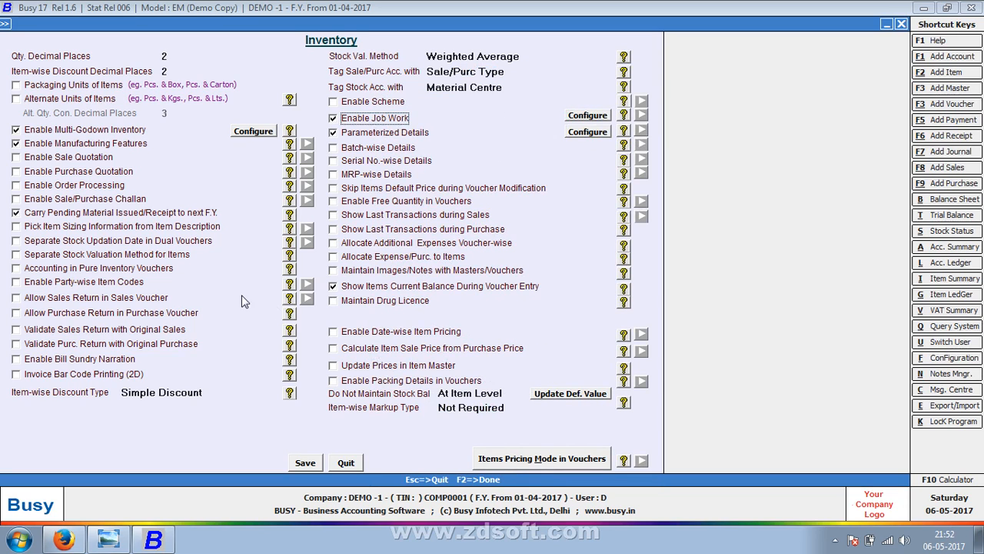
Step: Enable accounting in pure inventory vouchers for material issue, material receipt and stock transfer
left_click(129, 271)
left_click(413, 366)
left_click(412, 382)
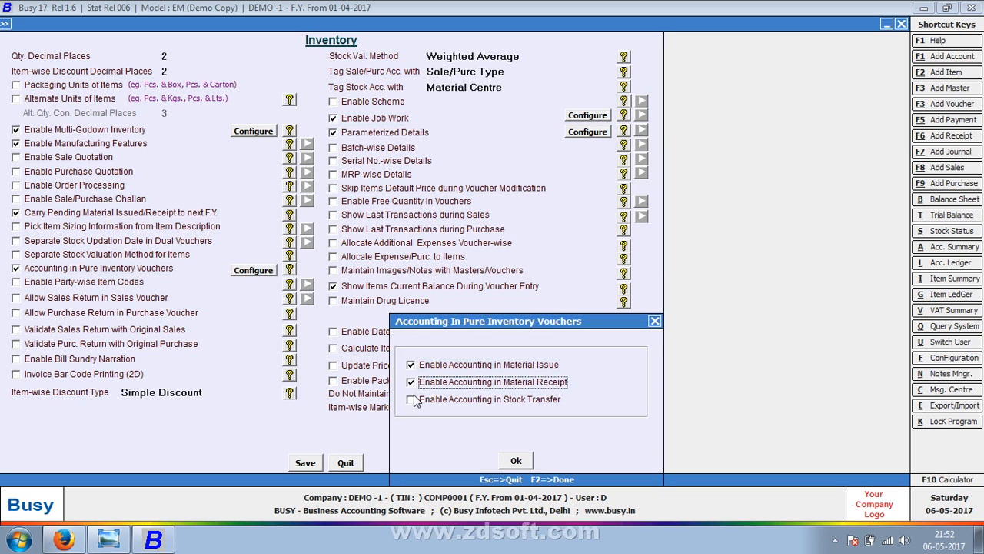
left_click(412, 399)
left_click(516, 459)
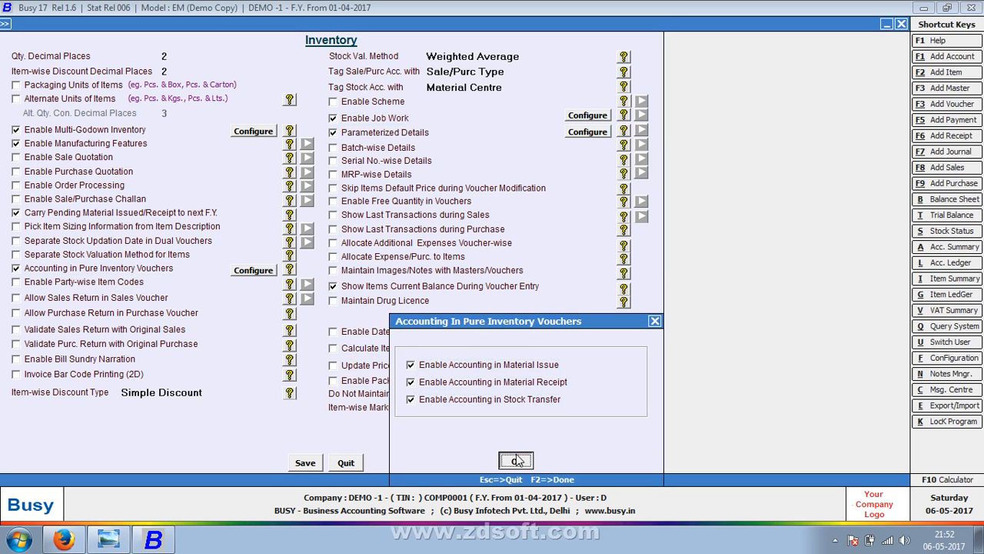
Step: Save the inventory options and leave the configuration screens
left_click(307, 462)
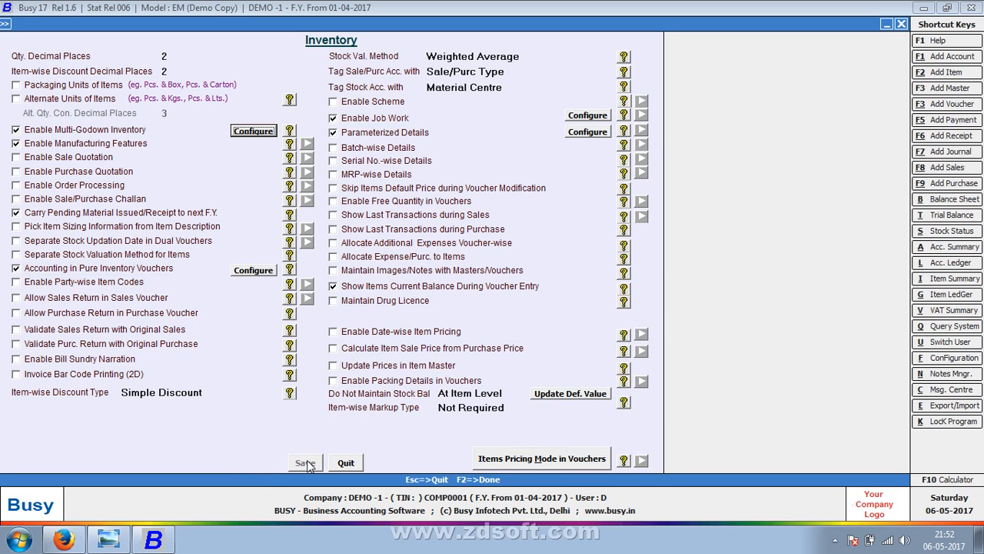
left_click(347, 464)
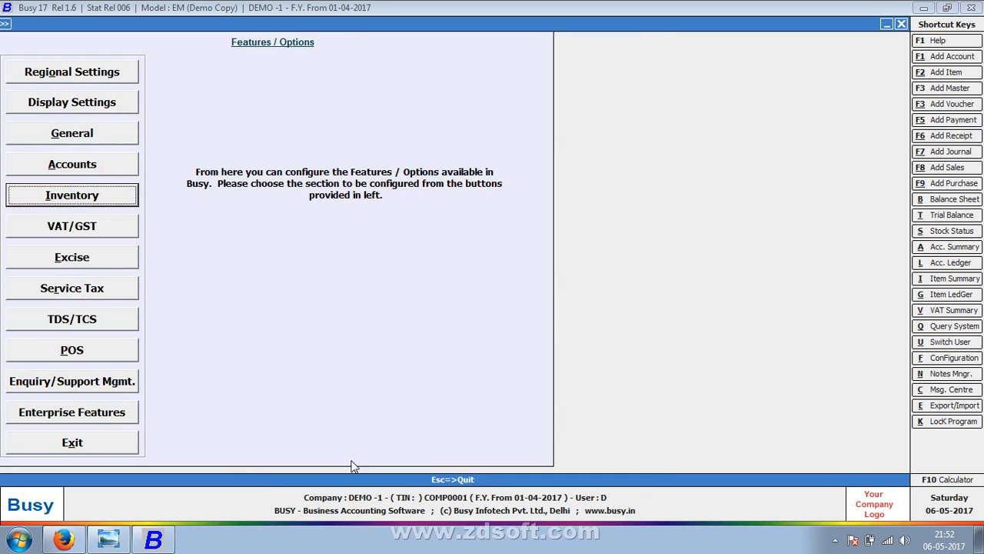
left_click(114, 440)
key("Escape")
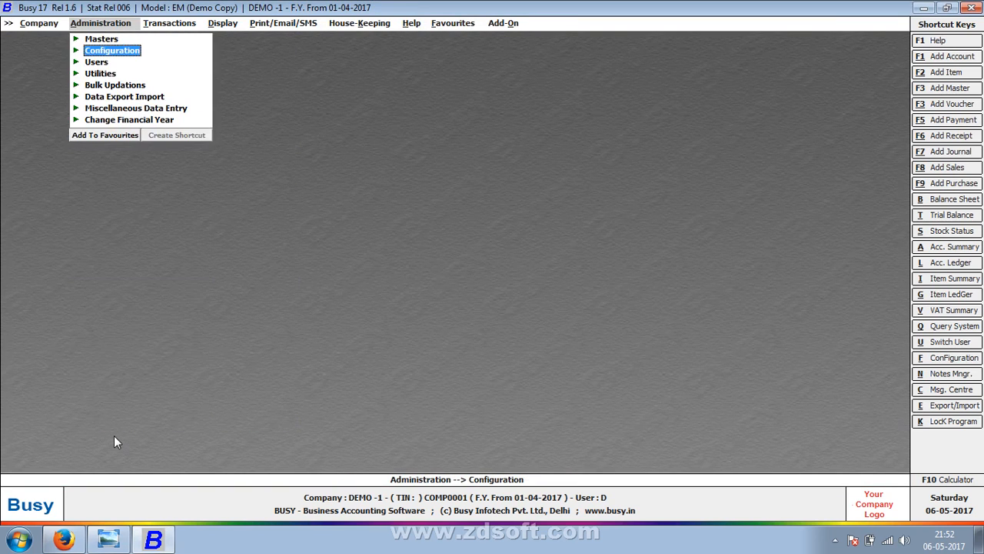
Step: Start a new Mat. Issued to Party voucher
key("Right")
key("Down")
key("Down")
key("Down")
key("Down")
key("Down")
key("Down")
key("Down")
key("Down")
key("Down")
key("Down")
key("Down")
key("Down")
key("Down")
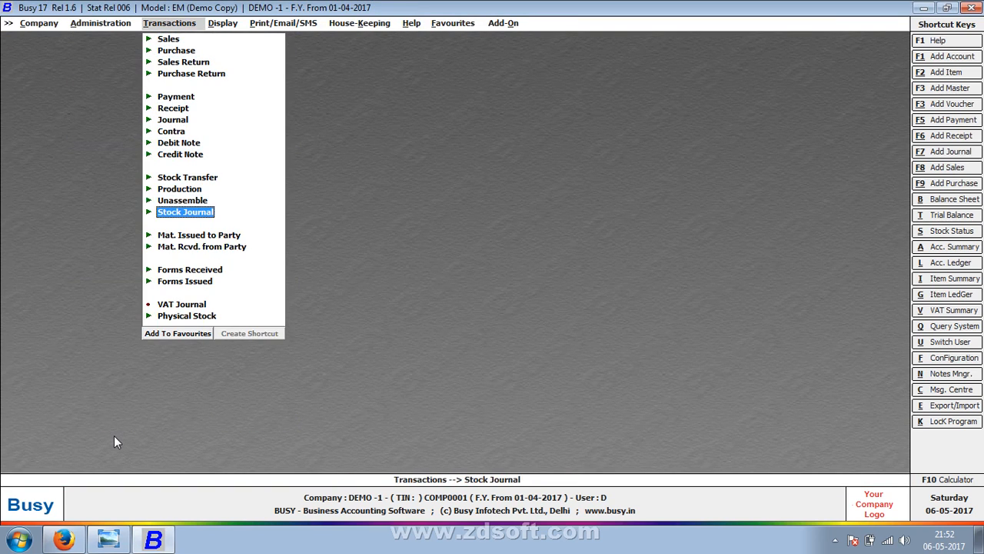
key("Down")
key("Return")
key("Return")
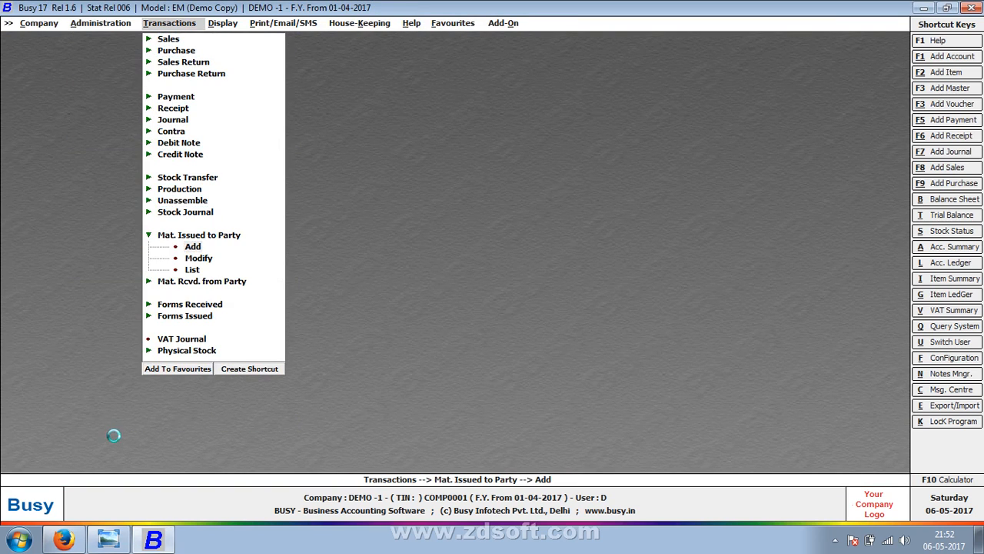
key("Return")
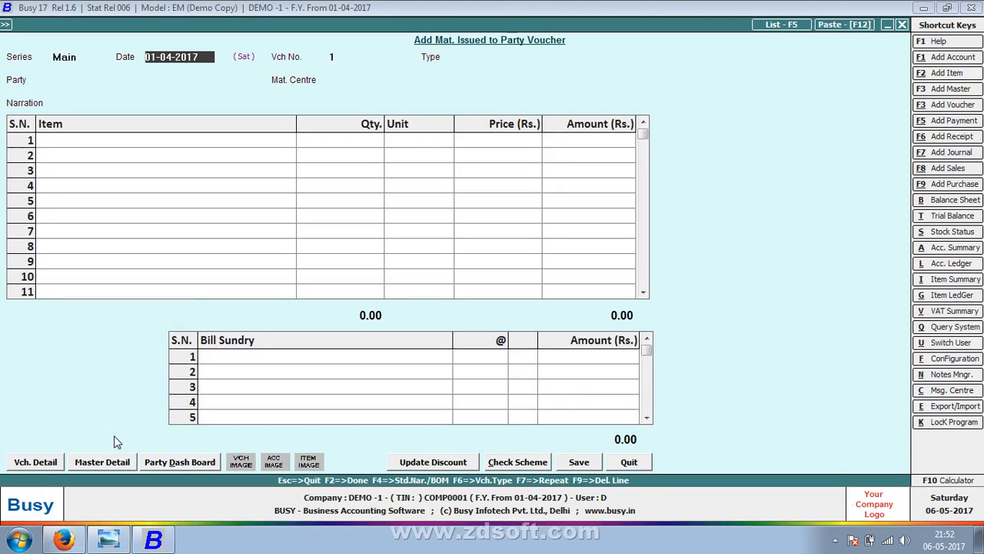
Step: Date the voucher 12-04-2017 and set its type to Issued for Job Work
type("12")
key("Return")
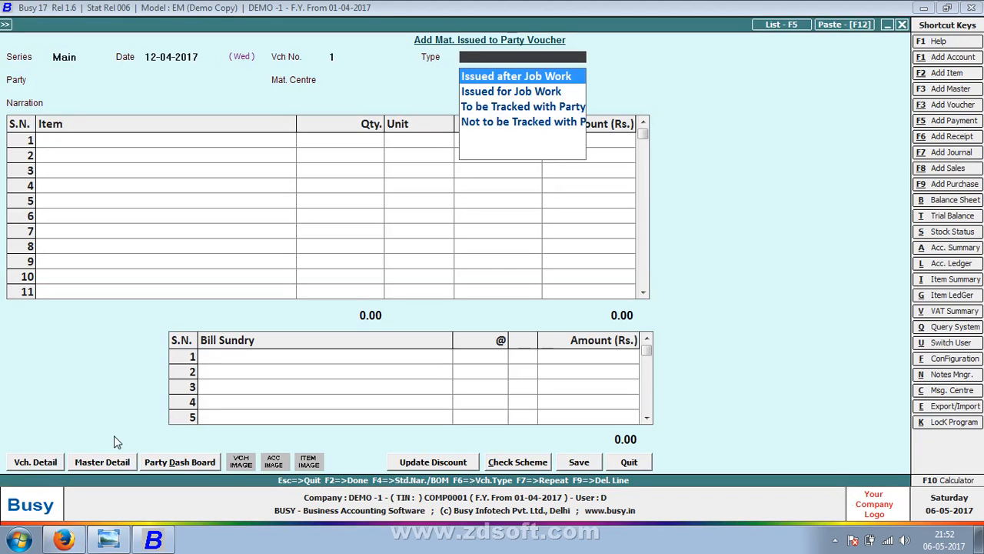
key("Down")
key("Return")
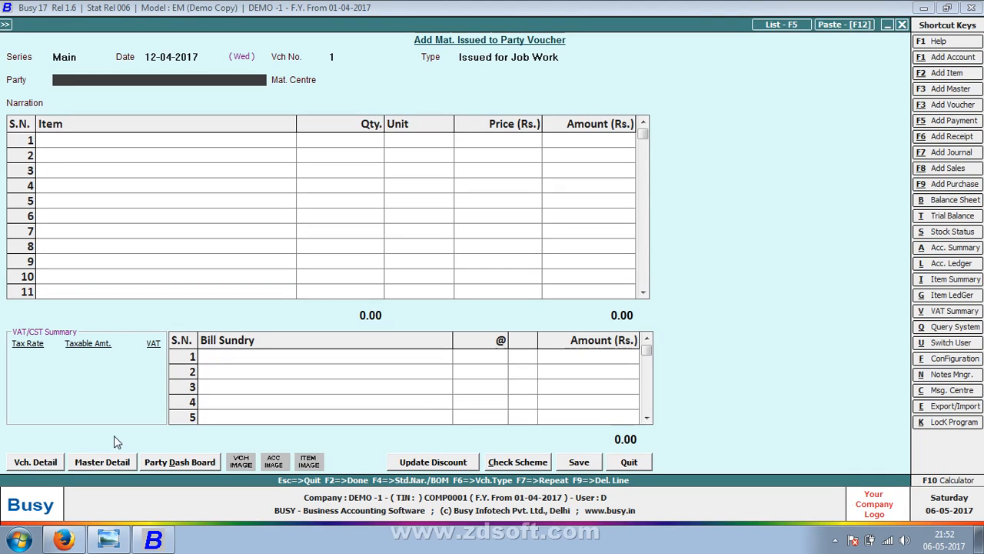
Step: Create the party account KAMAL FABRICATION under Sundry Creditors and save it for use in the voucher
key("F3")
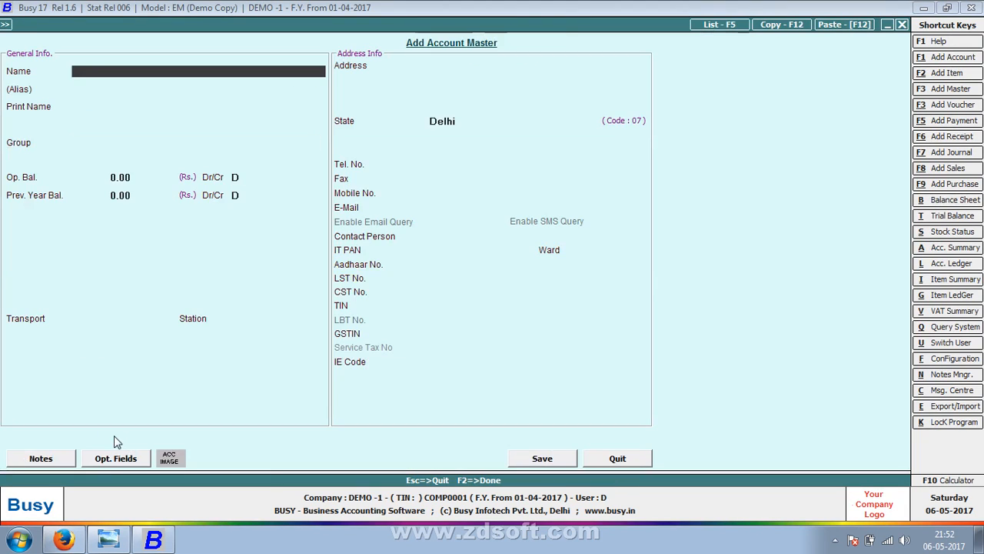
type("KAMAL FABRICATION")
key("Return")
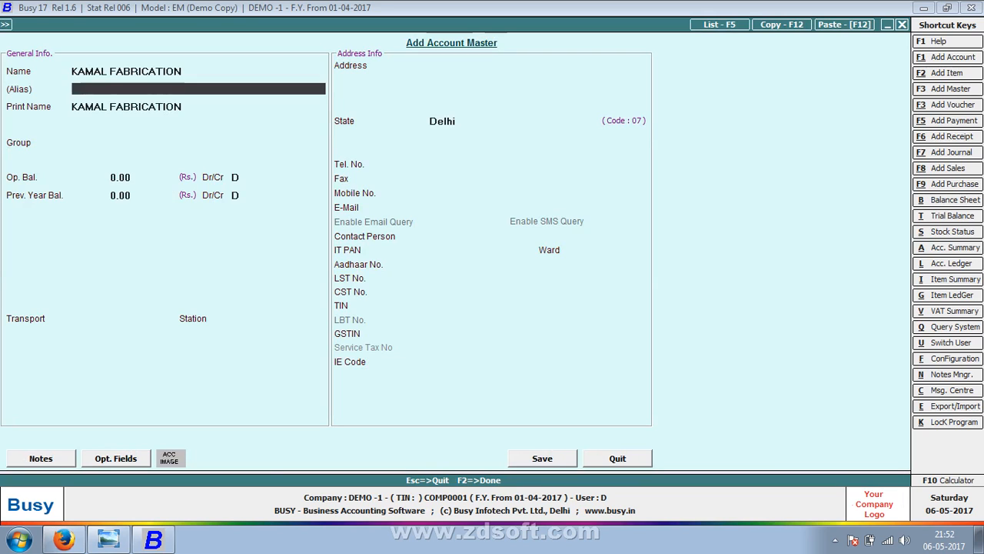
key("Return")
key("Return")
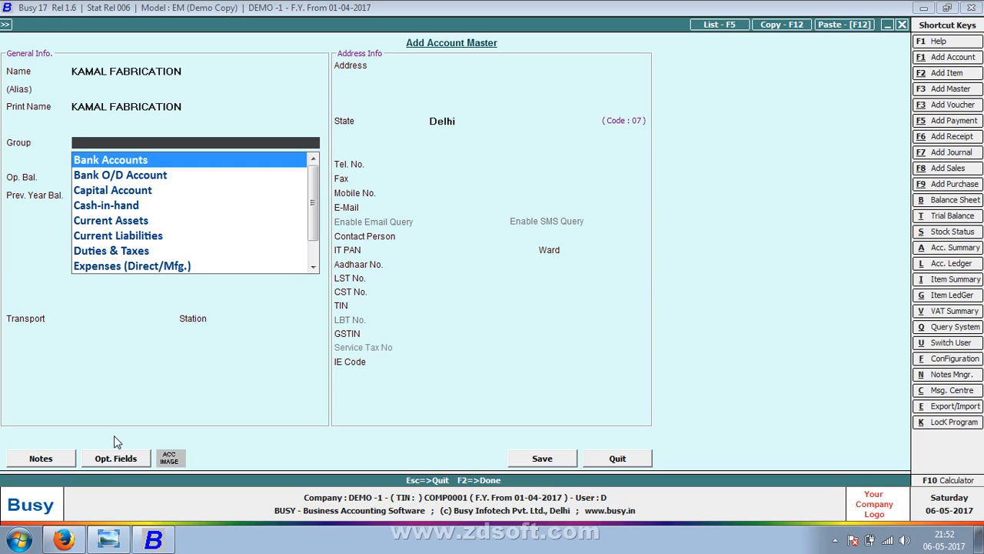
key("F3")
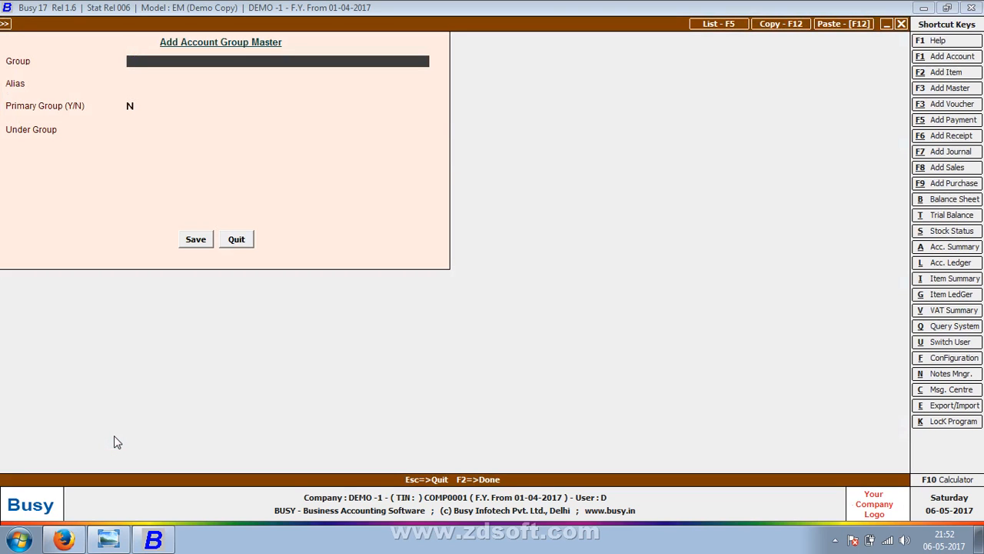
key("Escape")
type("sun")
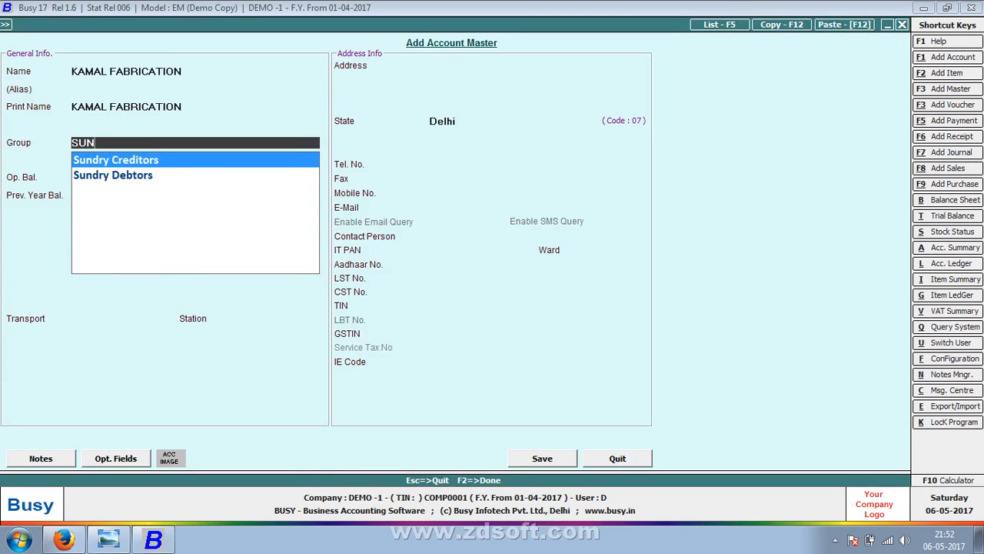
key("Return")
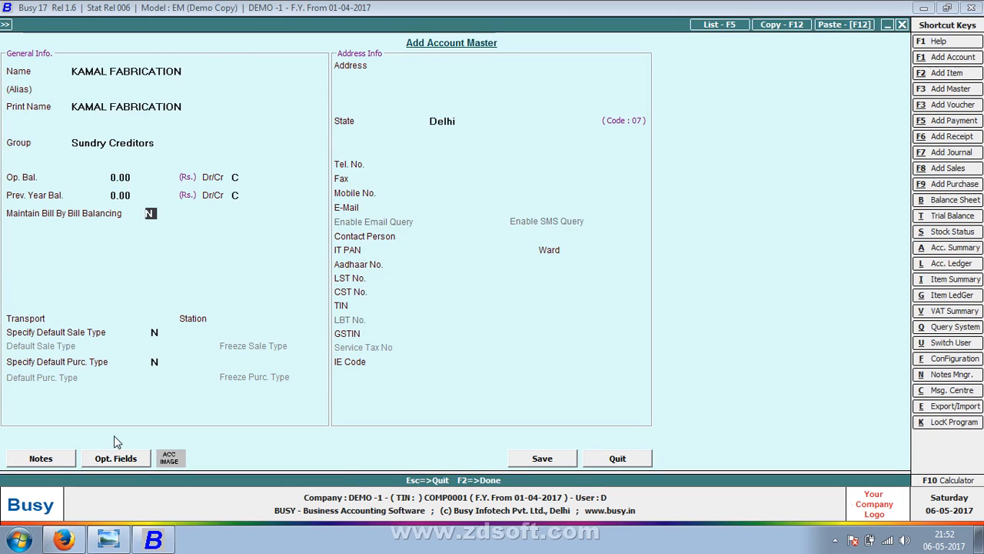
key("F2")
key("Return")
Step: Use Main Store as the material centre and accept Job ID 1 with delivery date 12-04-2017
key("Return")
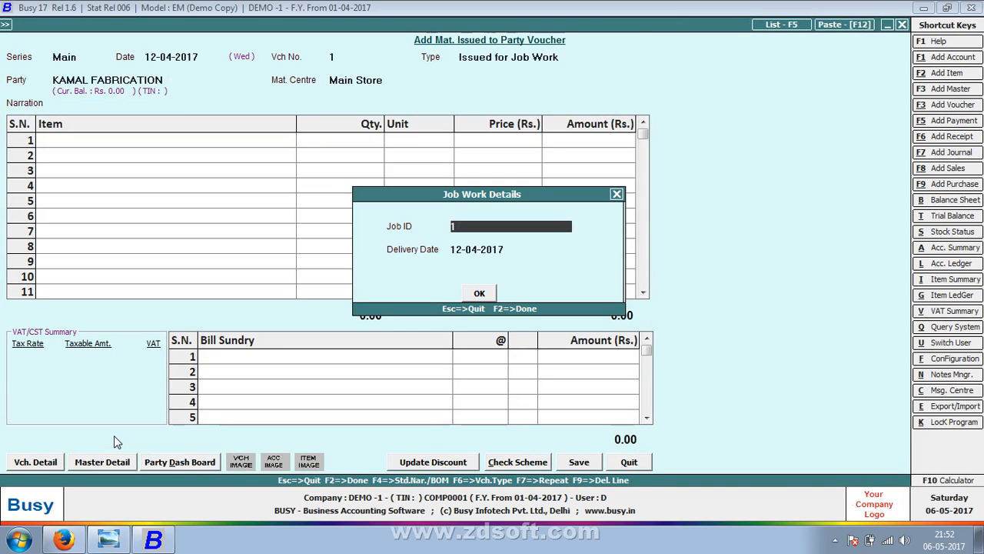
key("Return")
key("Up")
key("Return")
key("Return")
key("Return")
key("Return")
key("Return")
key("Return")
key("Return")
key("Return")
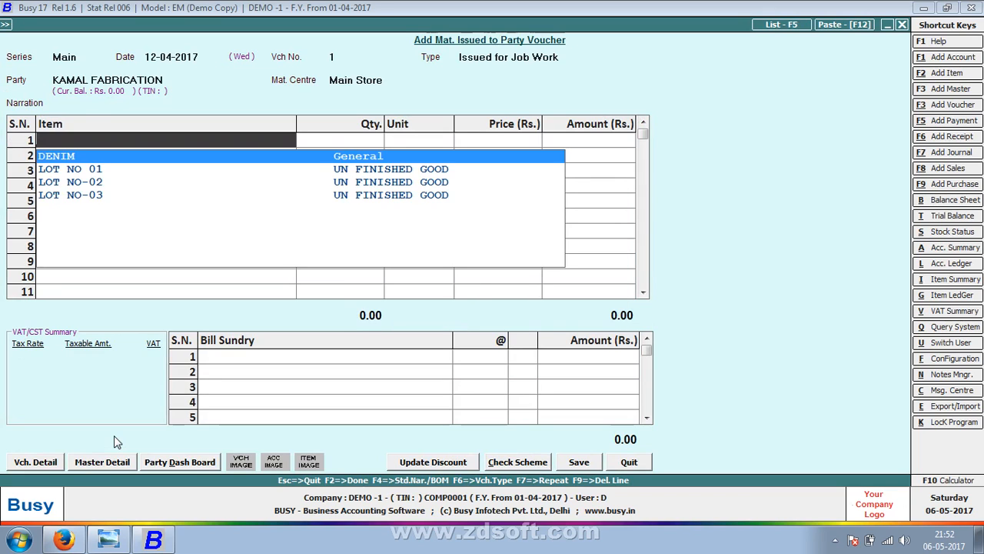
Step: Add LOT NO 01 to the voucher's first item line with a quantity of 255 Pcs
key("Return")
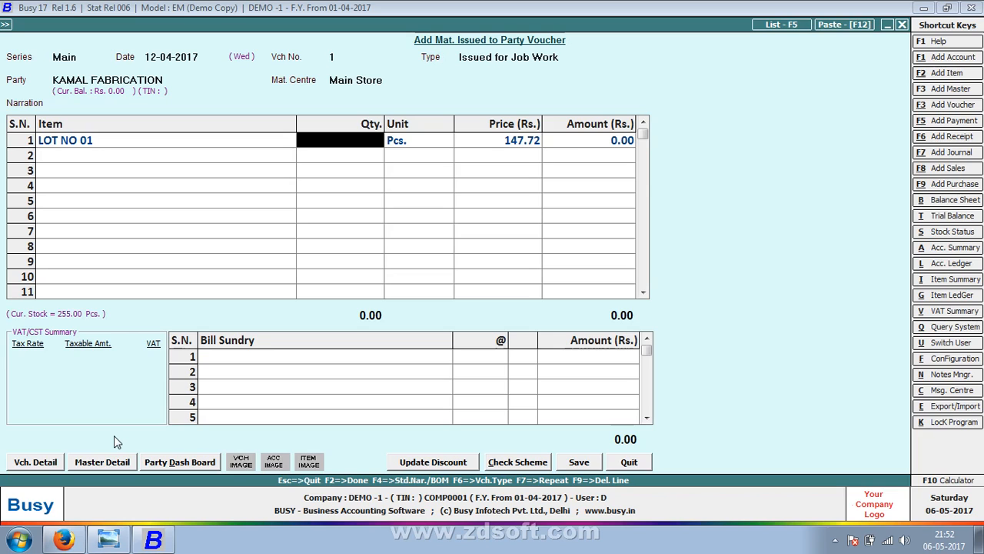
type("25")
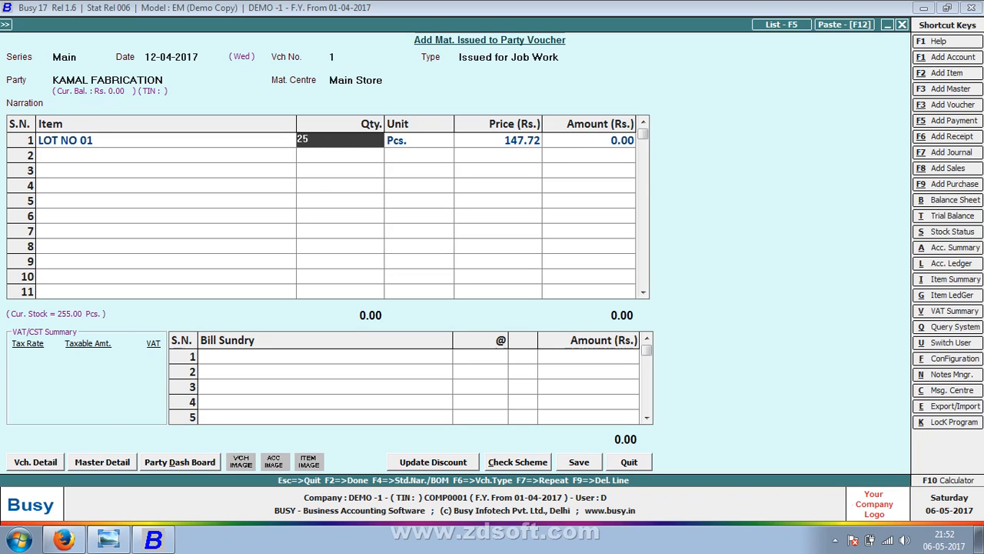
type("5")
key("Return")
key("Return")
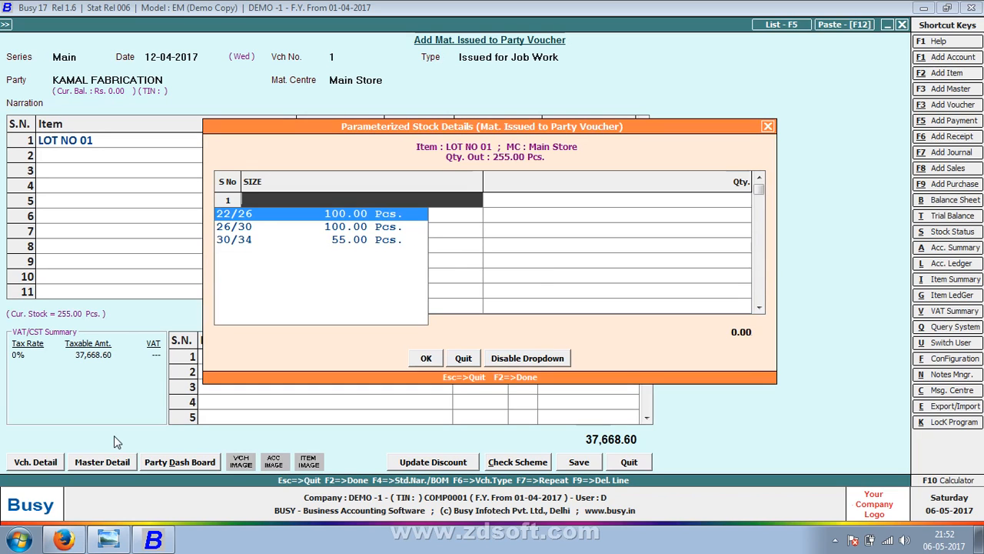
Step: Allocate the LOT NO 01 quantity to sizes 22/26 (100), 26/30 (100) and 30/34 (55), and accept the size details
key("Return")
key("Return")
key("Return")
key("Return")
key("Return")
key("Return")
key("Return")
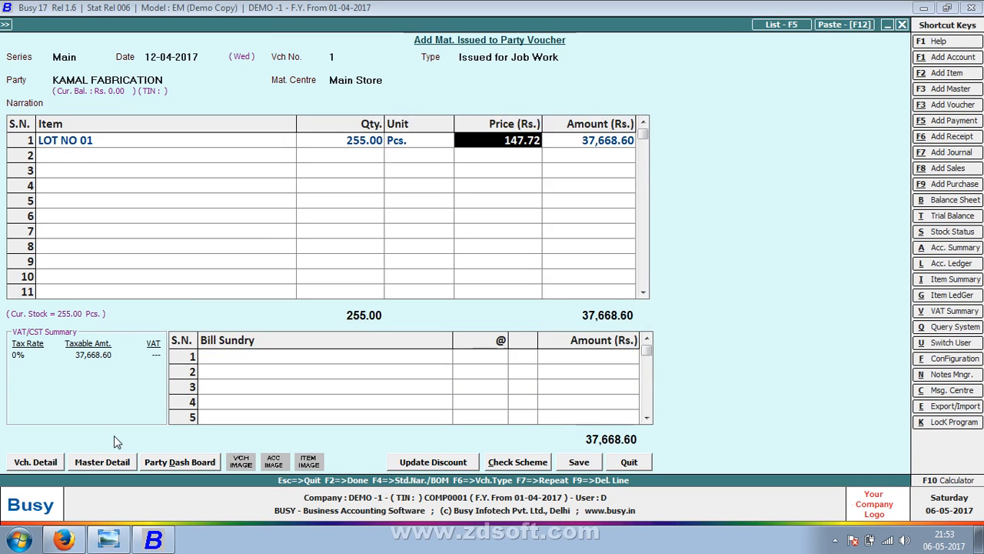
Step: Accept the price and amount for LOT NO 01 and save the Issued for Job Work voucher
key("Return")
key("Return")
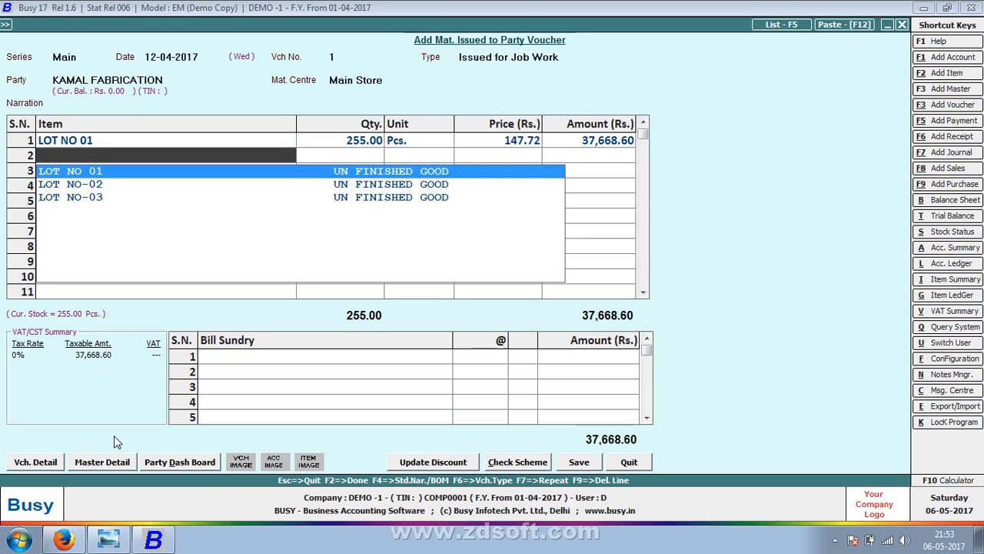
key("Up")
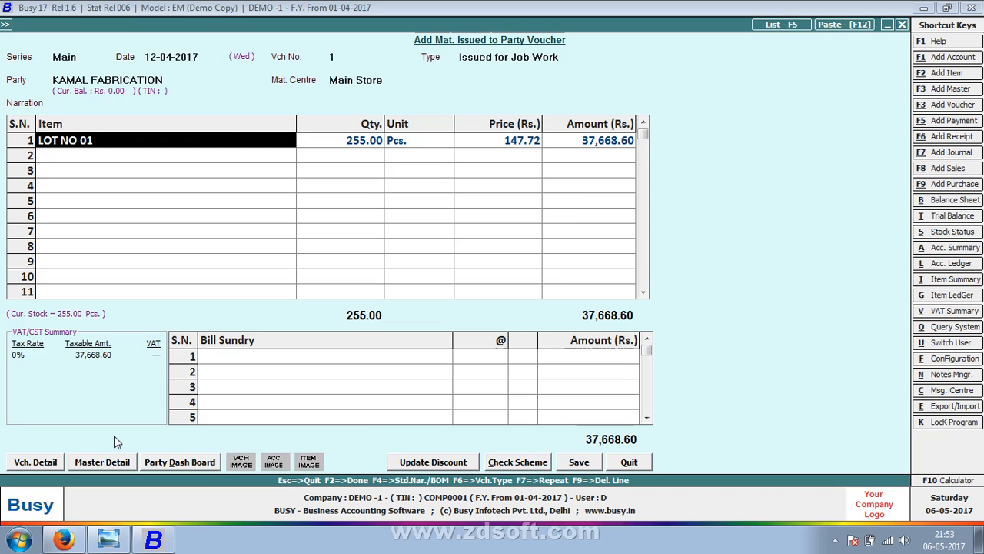
key("Tab")
key("F2")
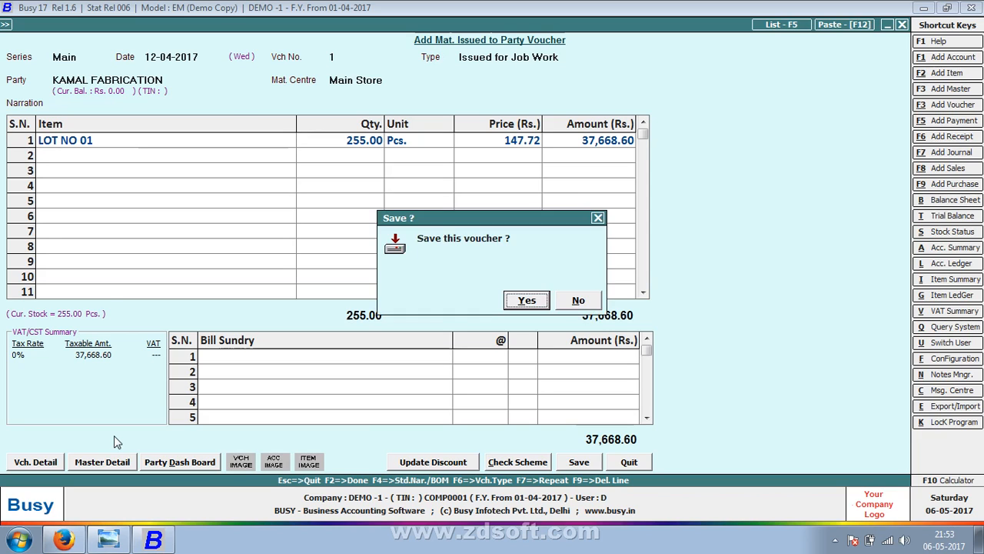
key("Return")
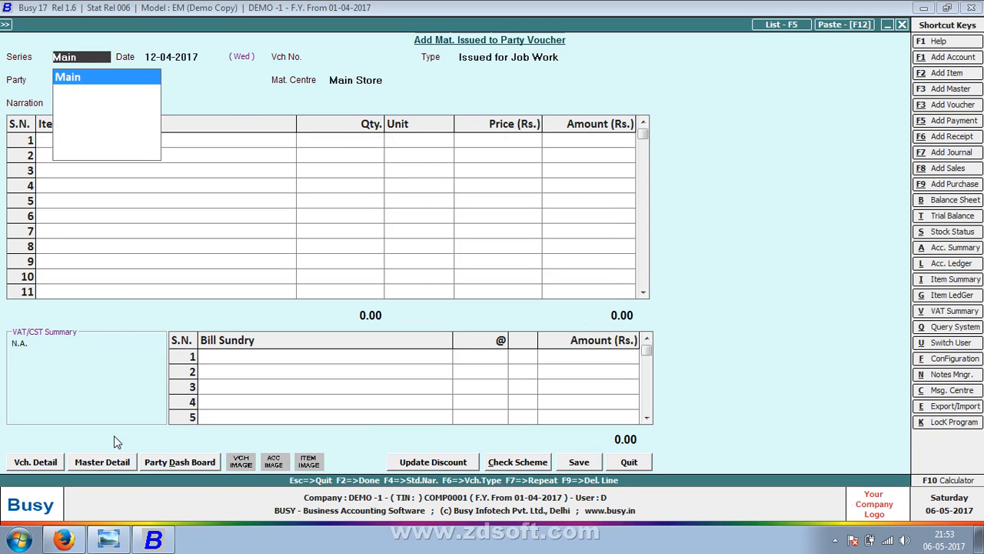
Step: List the Main series material issued to party vouchers from 01-04-2017 to 12-04-2017
key("alt+l")
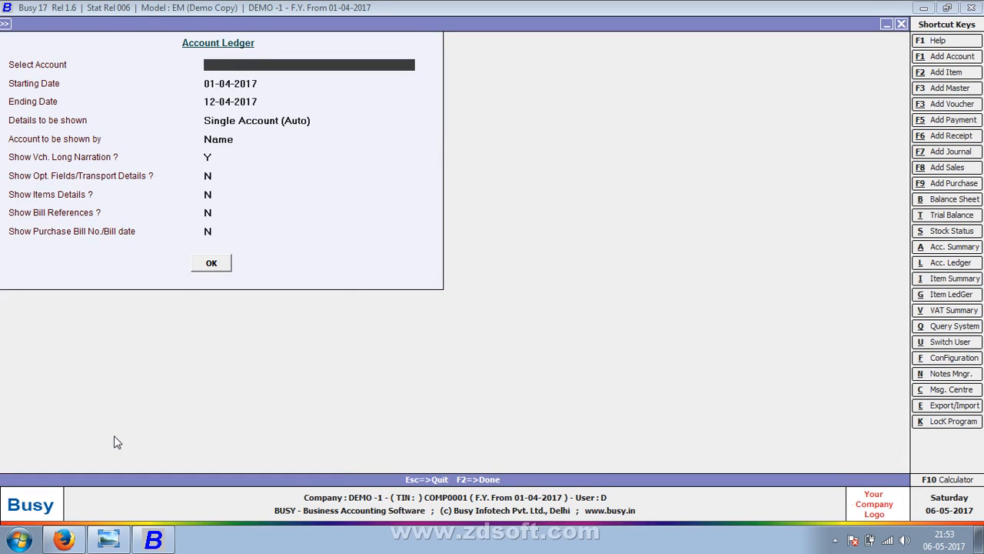
key("Escape")
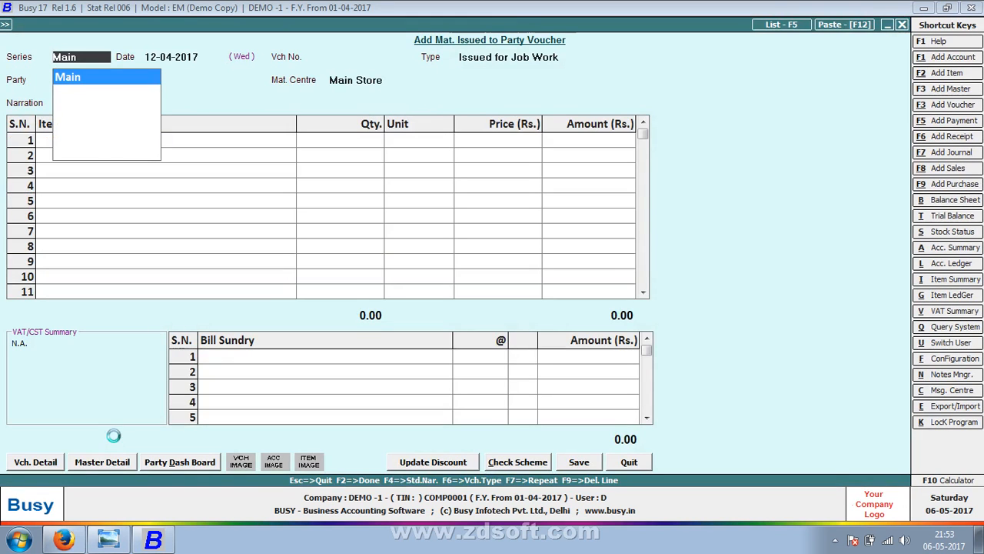
key("F5")
key("Return")
key("Return")
key("Return")
key("Return")
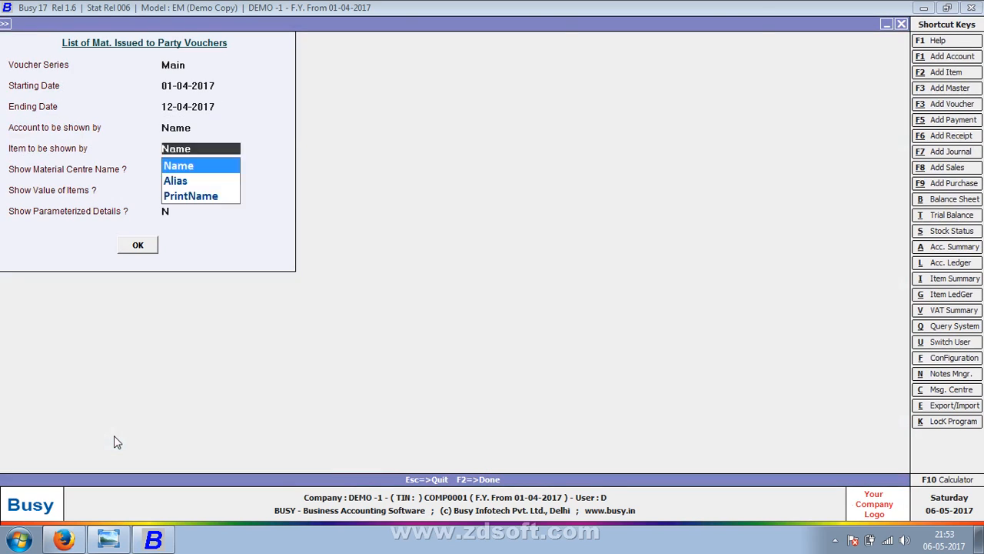
key("F2")
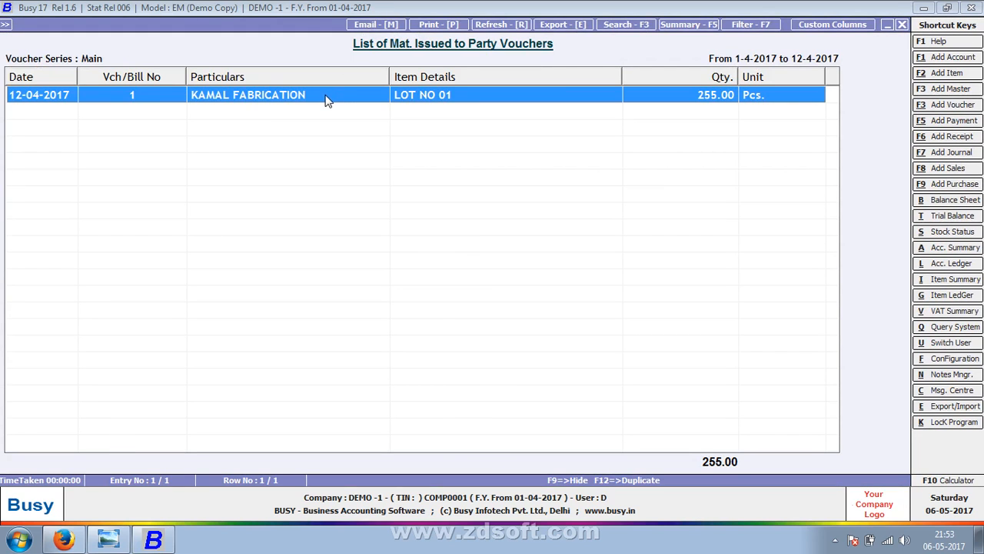
Step: View the saved KAMAL FABRICATION job work voucher, then close it, the voucher list and the blank voucher
key("Return")
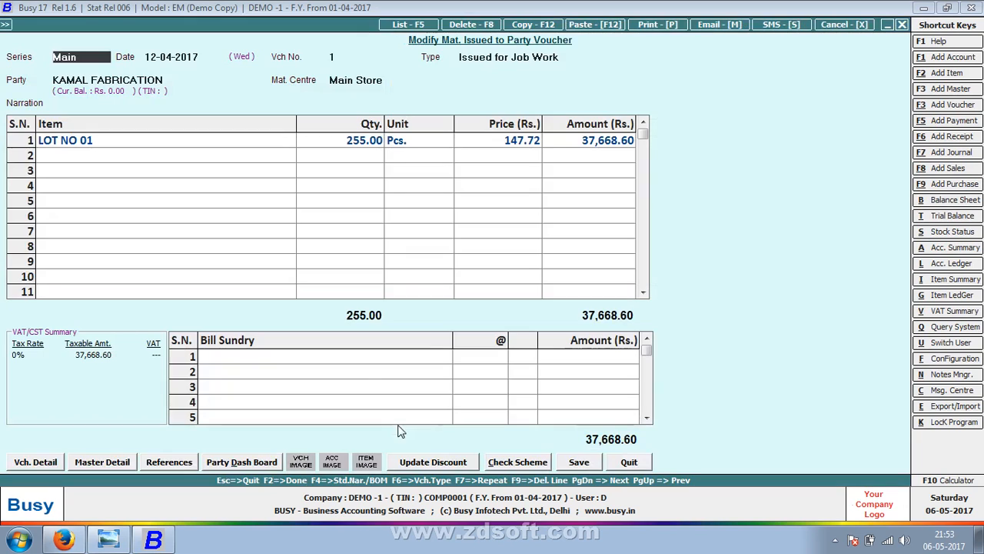
left_click_drag(189, 269, 204, 163)
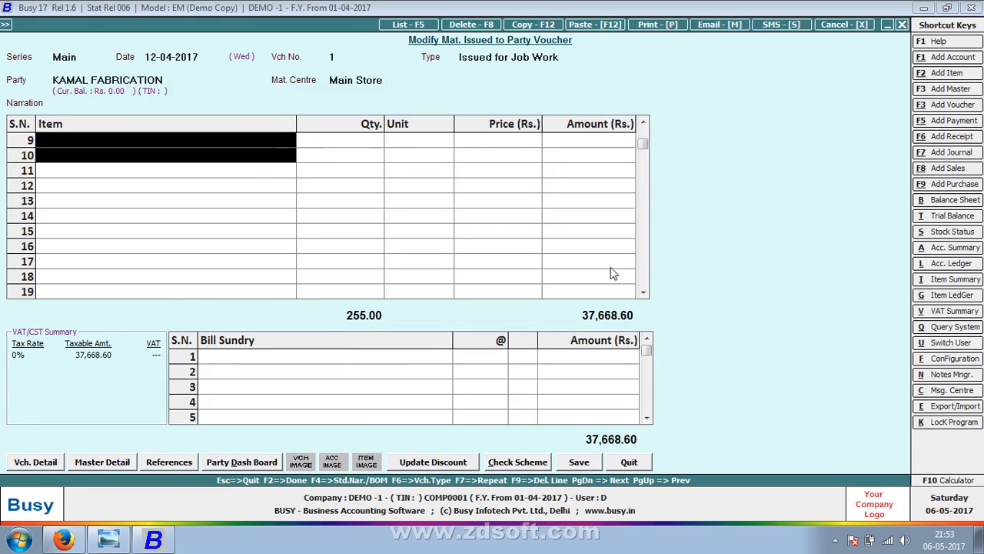
left_click(425, 360)
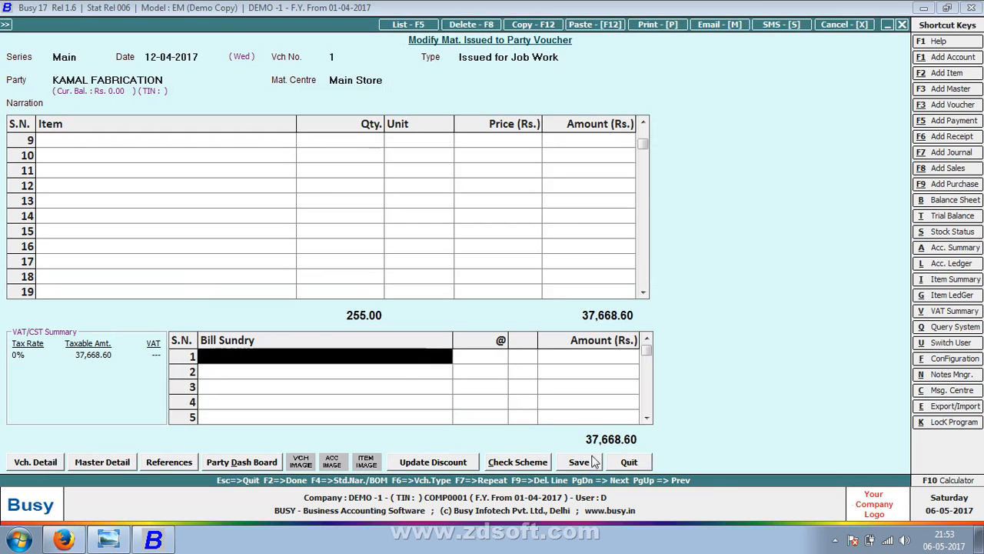
left_click(627, 464)
key("Escape")
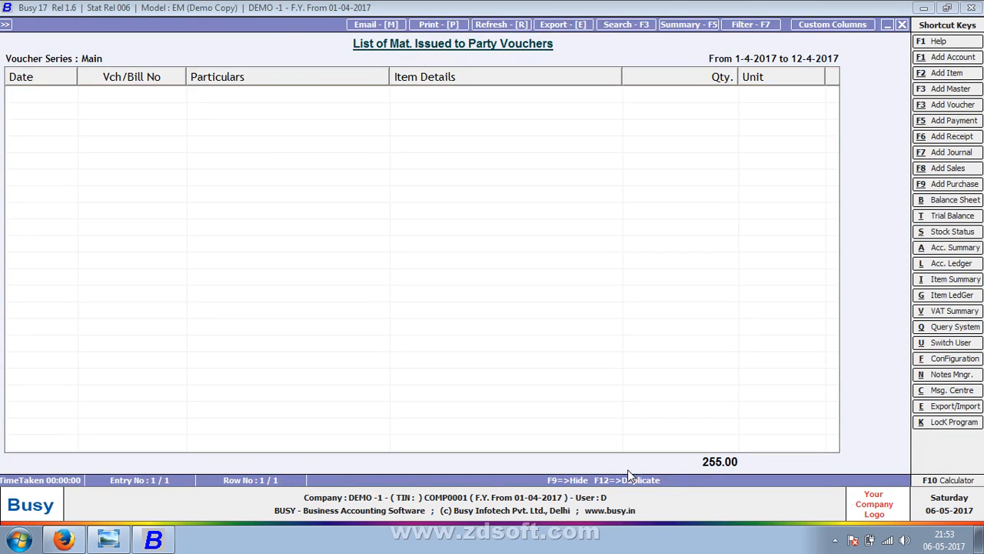
key("Escape")
key("Escape")
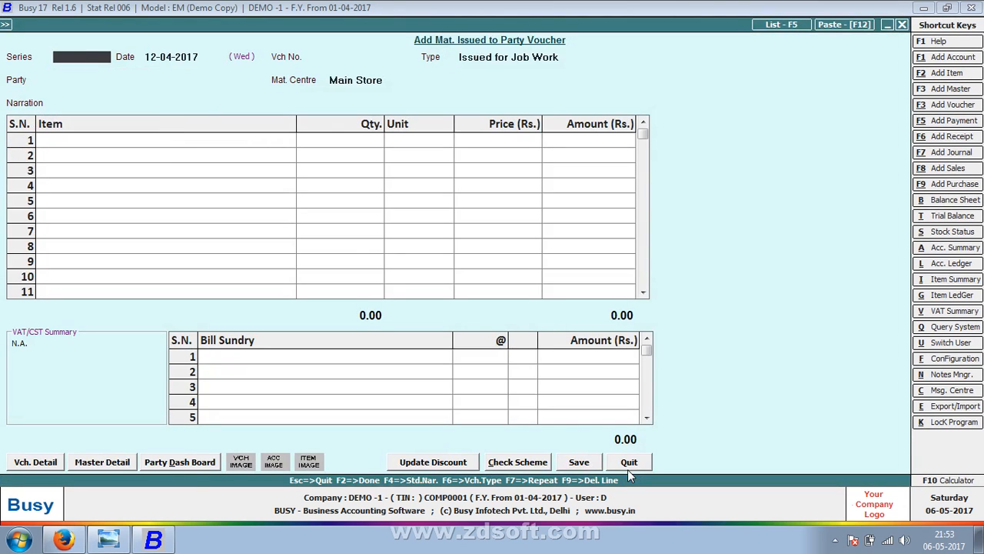
key("Escape")
key("Return")
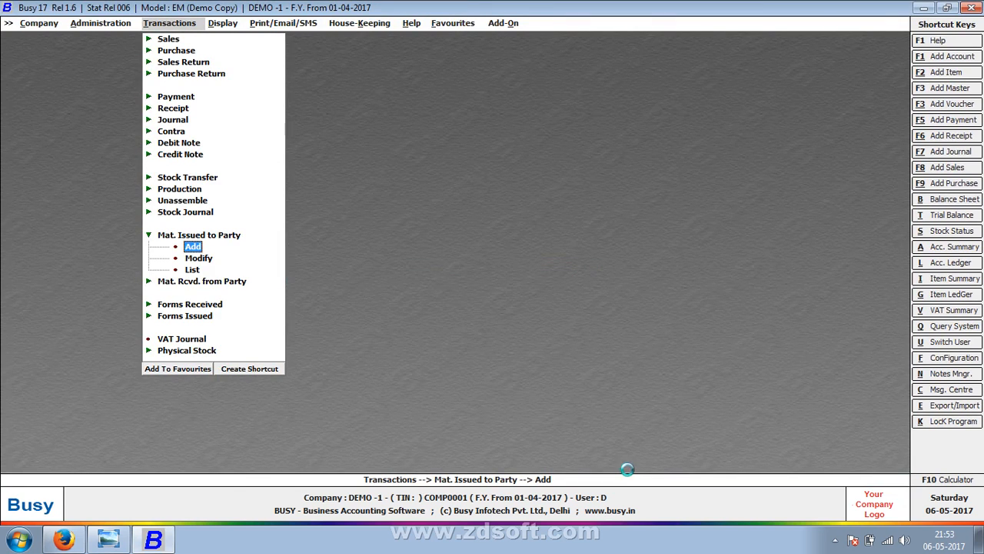
Step: Display the account ledger of KAMAL FABRICATION from 01-04-2017 to 12-04-2017 and close it
type("lKAM")
key("Return")
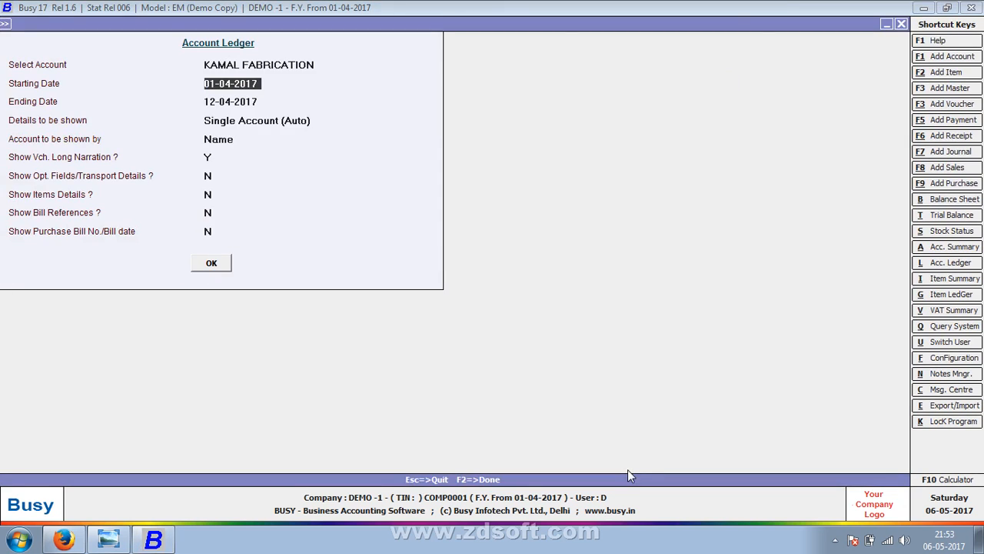
key("F2")
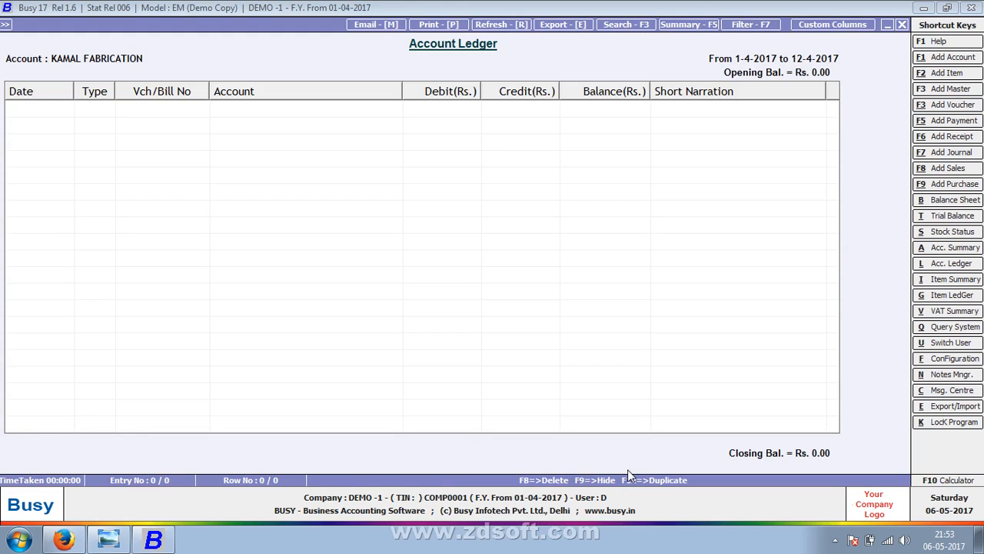
key("Escape")
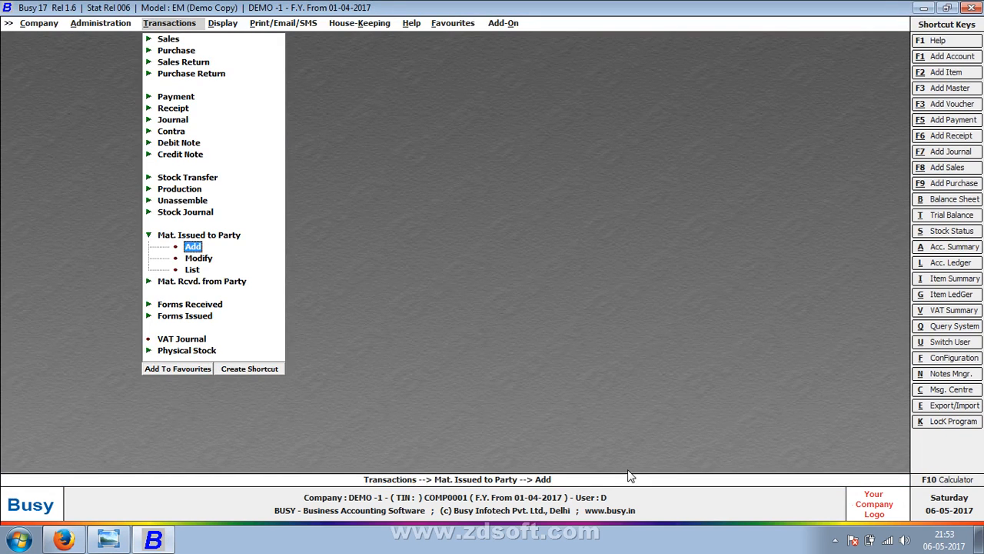
key("Escape")
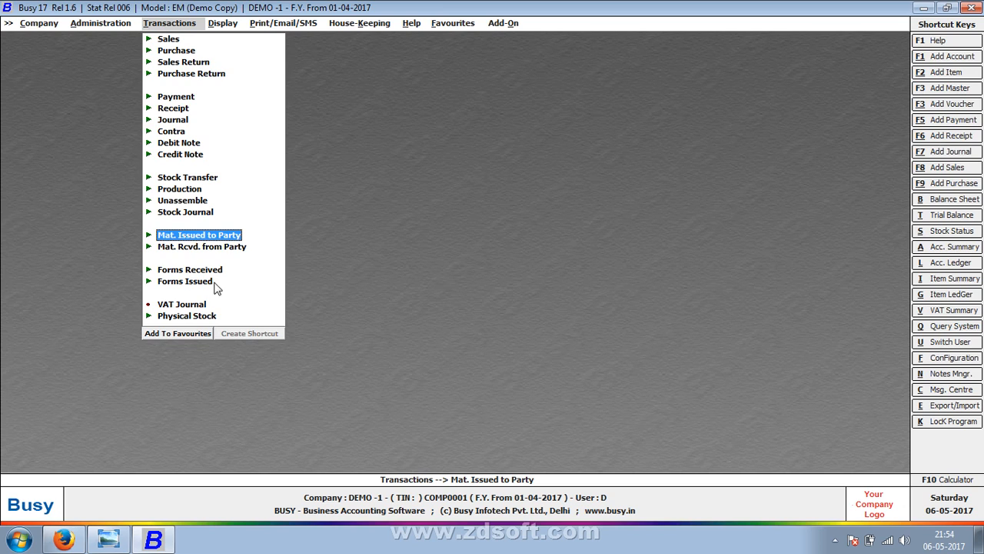
Step: List the Main series material issued to party vouchers on screen, view the KAMAL FABRICATION voucher, and close both
left_click(214, 238)
left_click(193, 270)
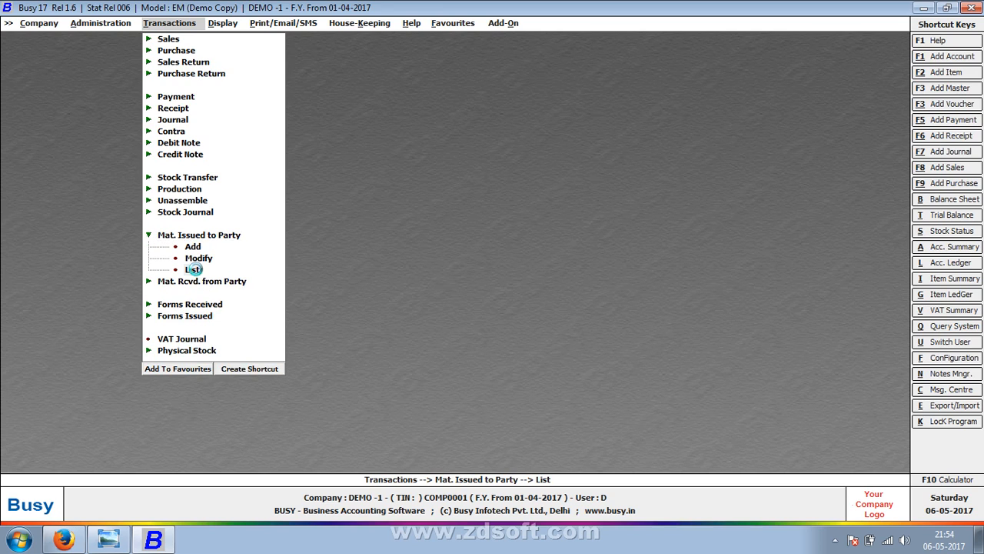
left_click(410, 292)
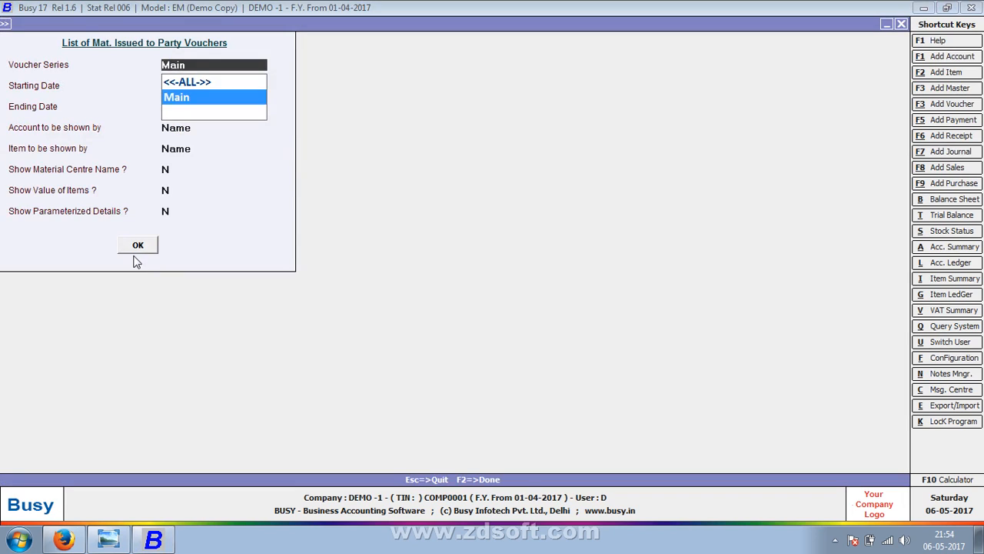
left_click(126, 243)
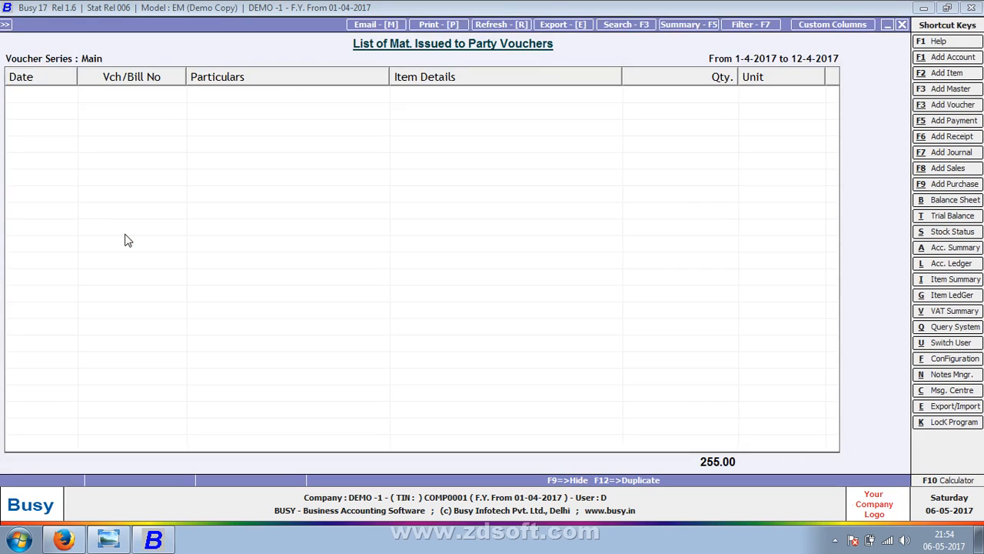
double_click(206, 107)
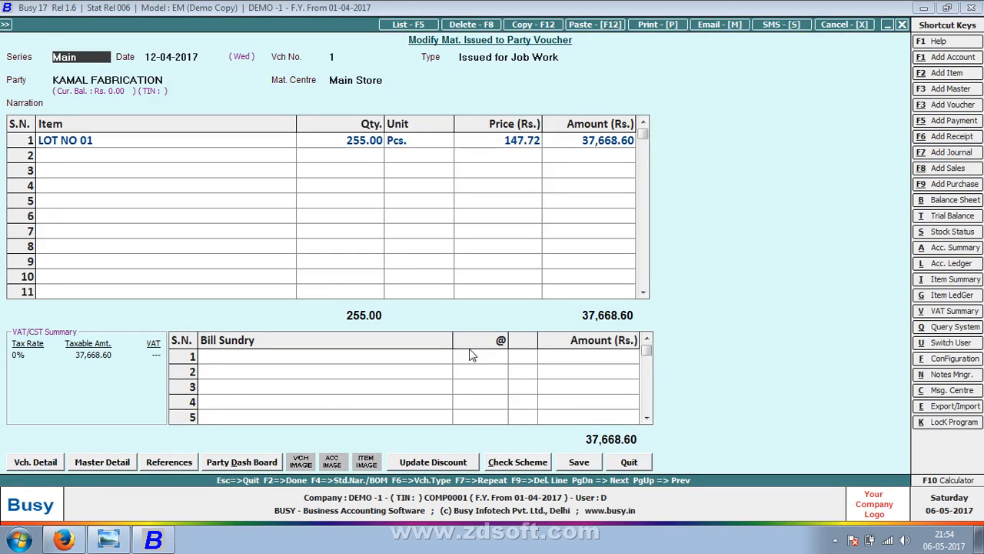
left_click(636, 464)
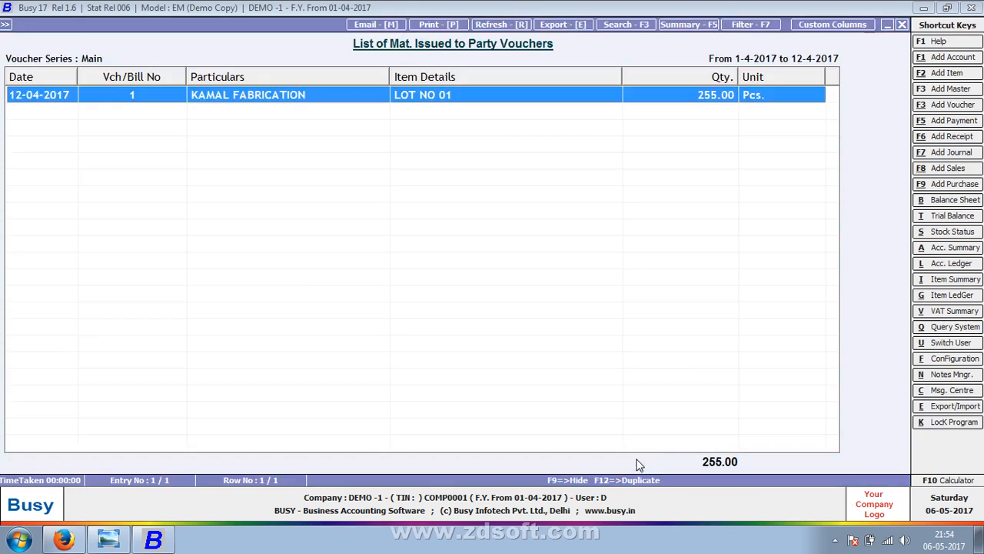
left_click(901, 25)
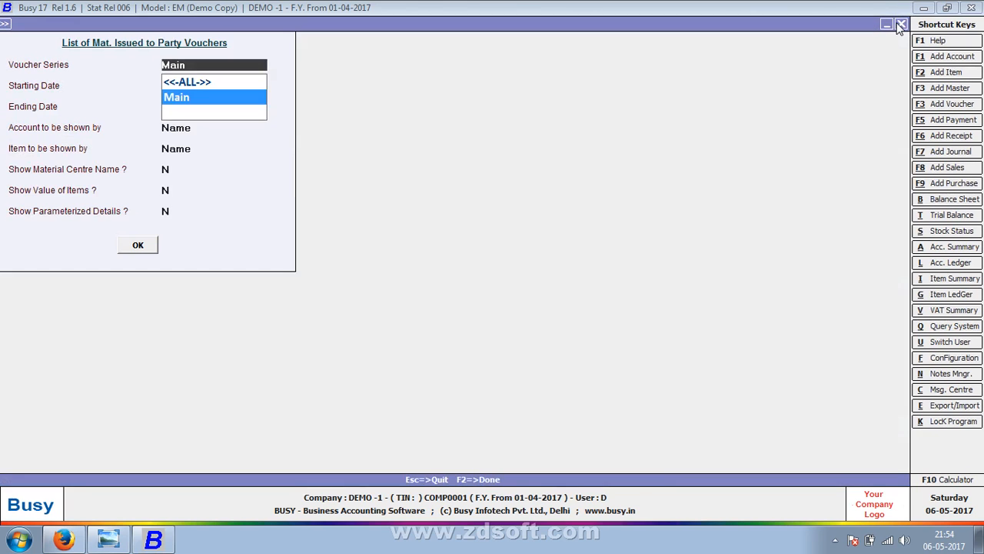
left_click(901, 26)
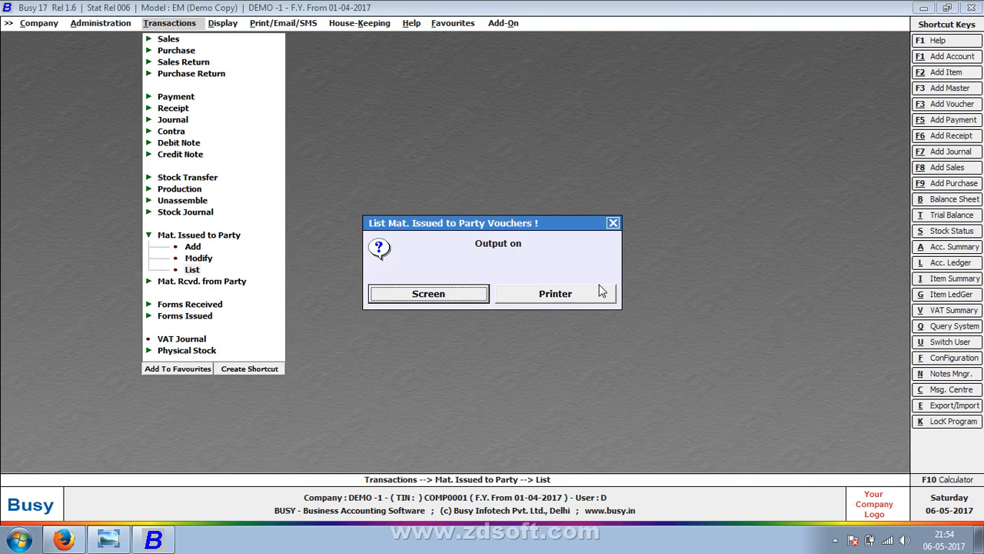
key("Escape")
key("Escape")
Step: Start a Main series material received from party voucher dated 20-04-2017, number 12, with type Rcvd. after Job Work
key("Down")
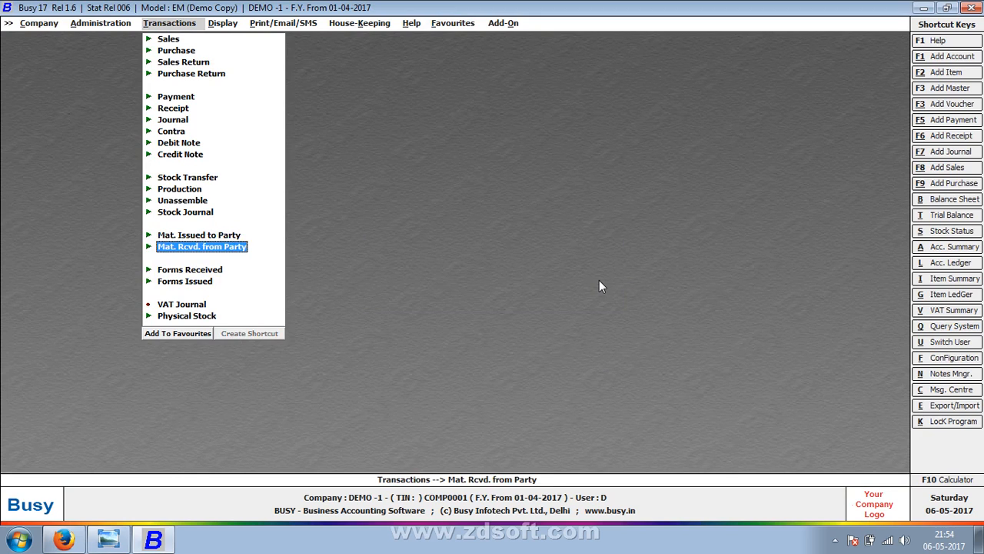
key("Return")
key("Return")
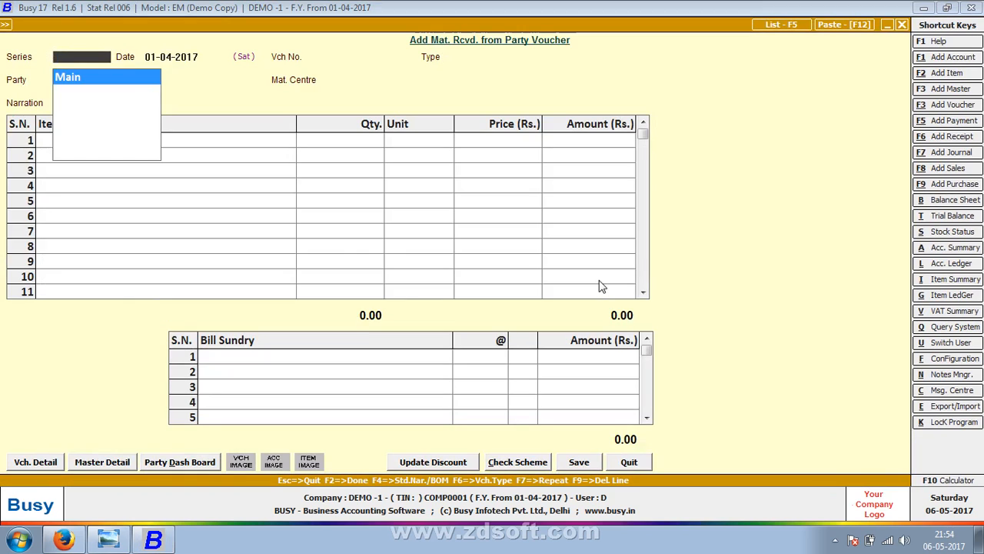
key("Return")
type("20-04")
key("Return")
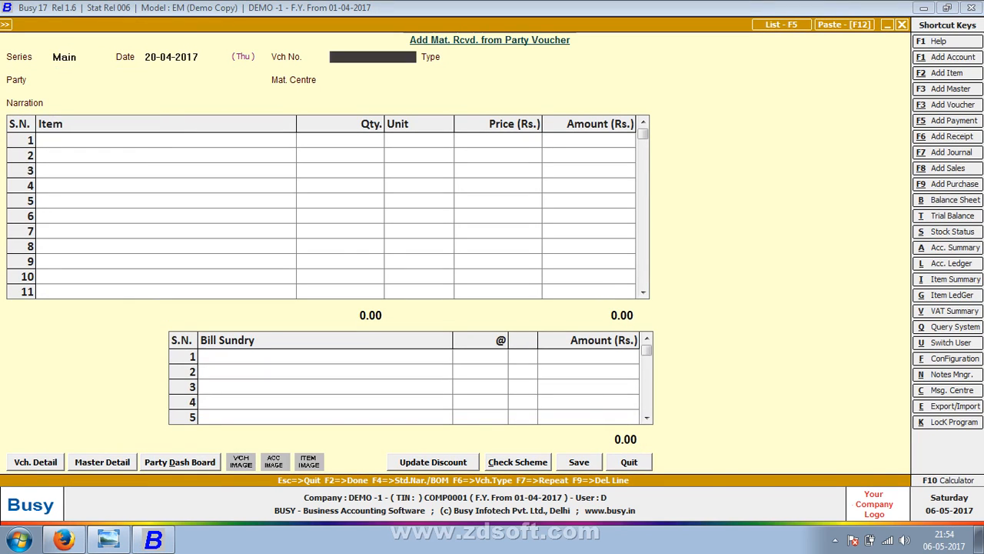
type("12")
key("Return")
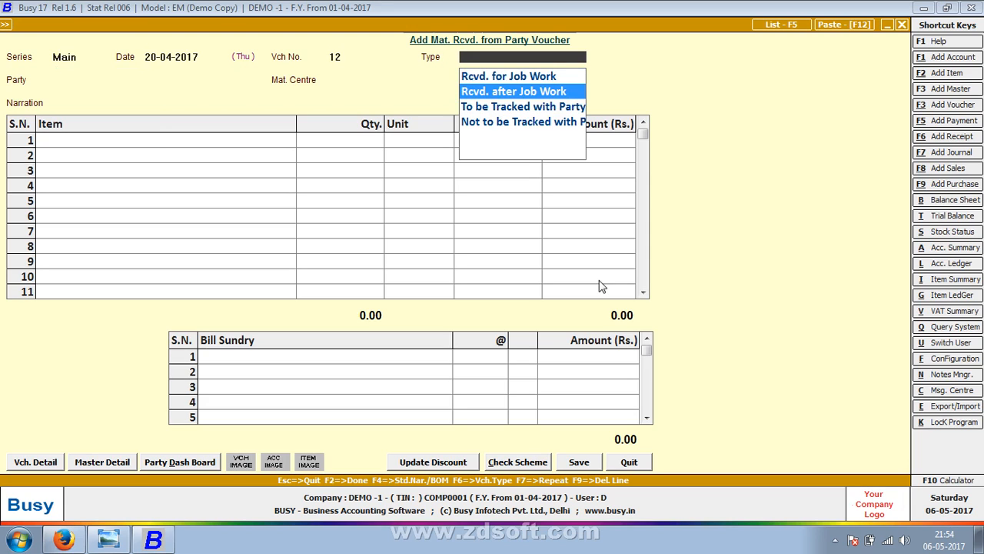
key("Return")
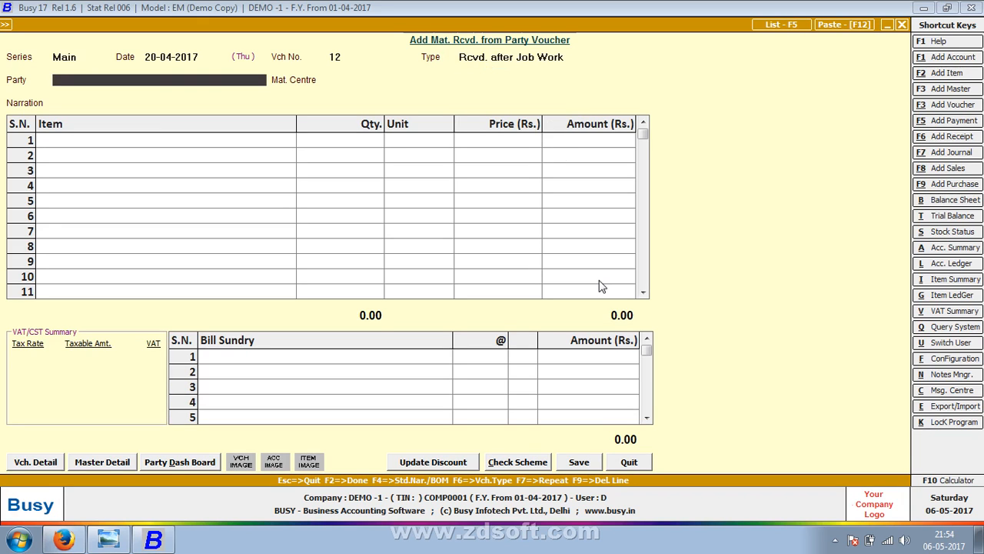
Step: Choose KAMAL FABRICATION as the party and Main Store as the material centre, and leave the transport details blank
key("Down")
key("Down")
key("Down")
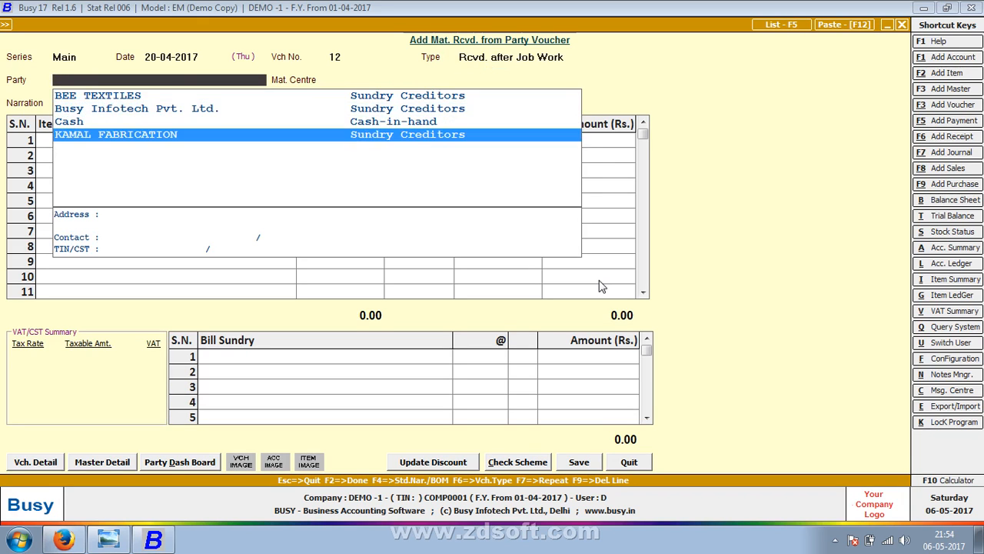
key("Return")
key("Return")
key("Return")
key("Return")
key("Return")
key("Return")
key("Return")
key("Return")
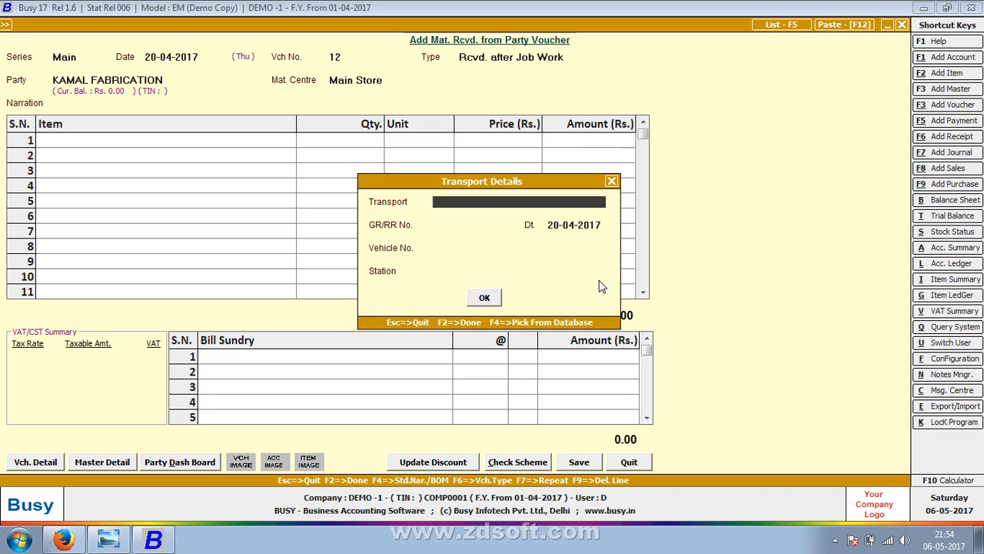
key("Return")
Step: Start a new item master with the name and print name DECOY JEANS and no alias
key("alt+F2")
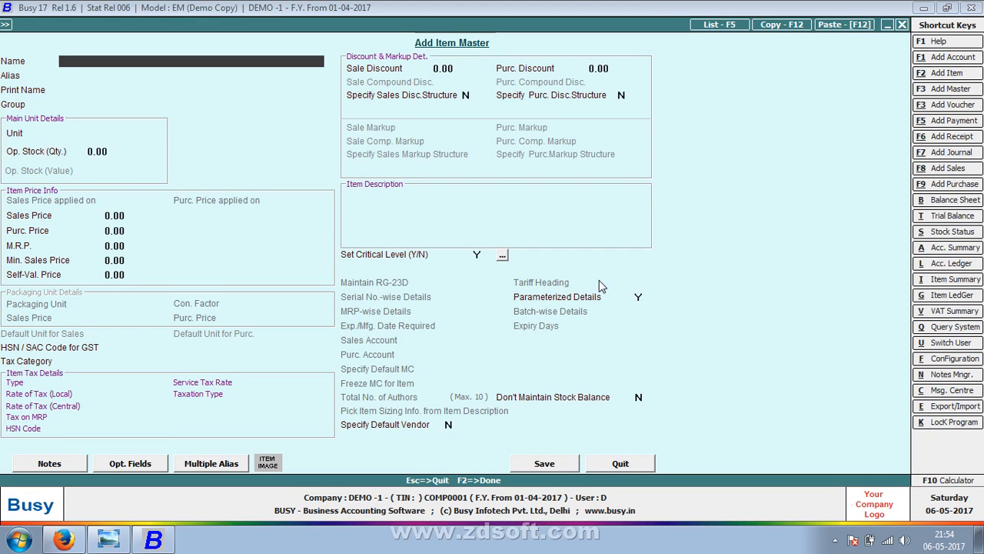
type("DECOY JEANS")
key("Return")
key("Return")
key("Return")
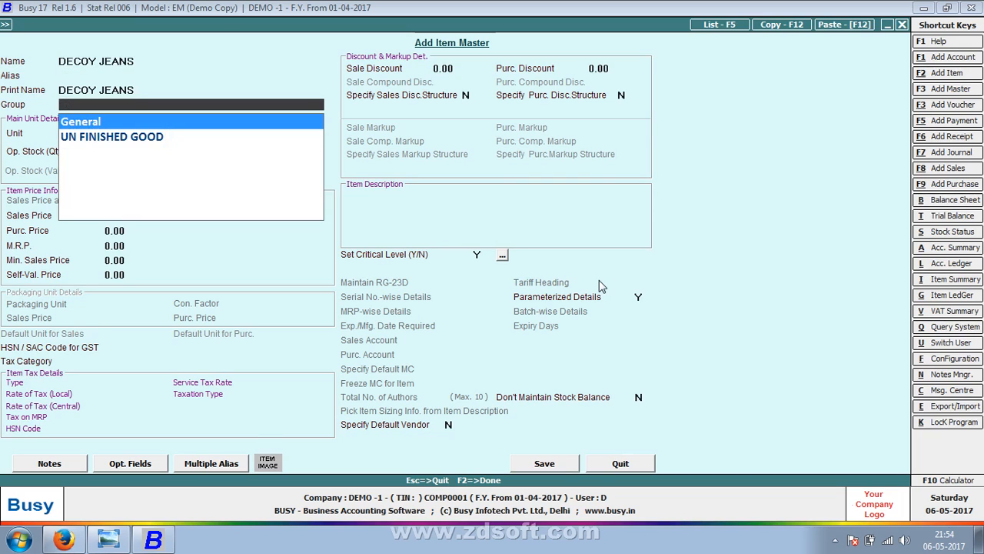
Step: Set the DECOY JEANS item's group to General and its main unit to Dozen
key("F3")
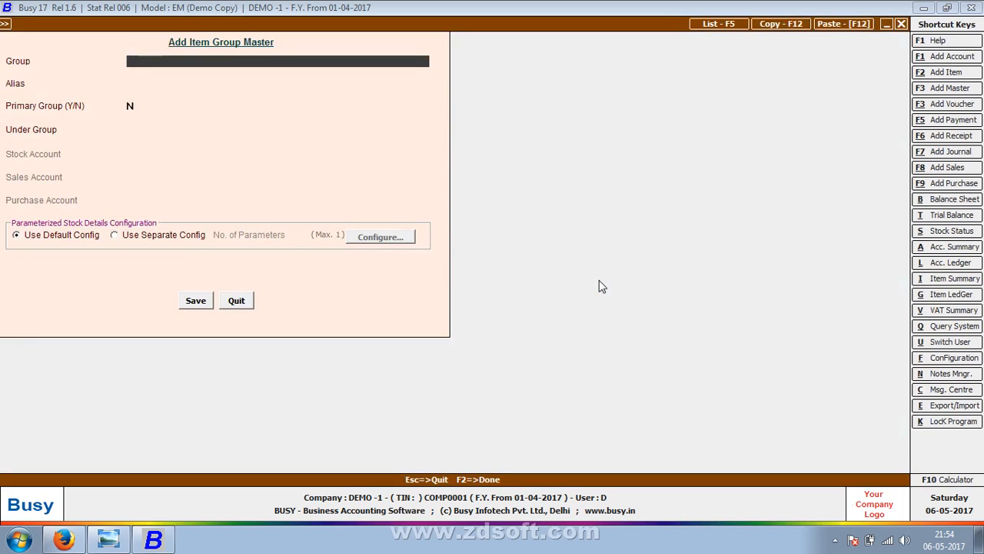
key("Escape")
key("Return")
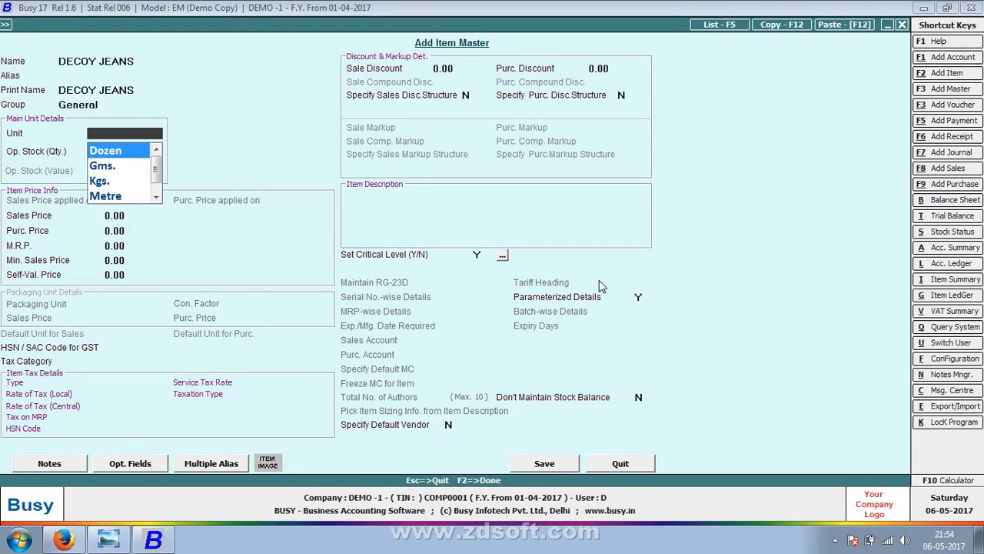
key("Return")
Step: Start a new item group for DECOY JEANS, entering a group name that begins with FINIS
key("Up")
key("Up")
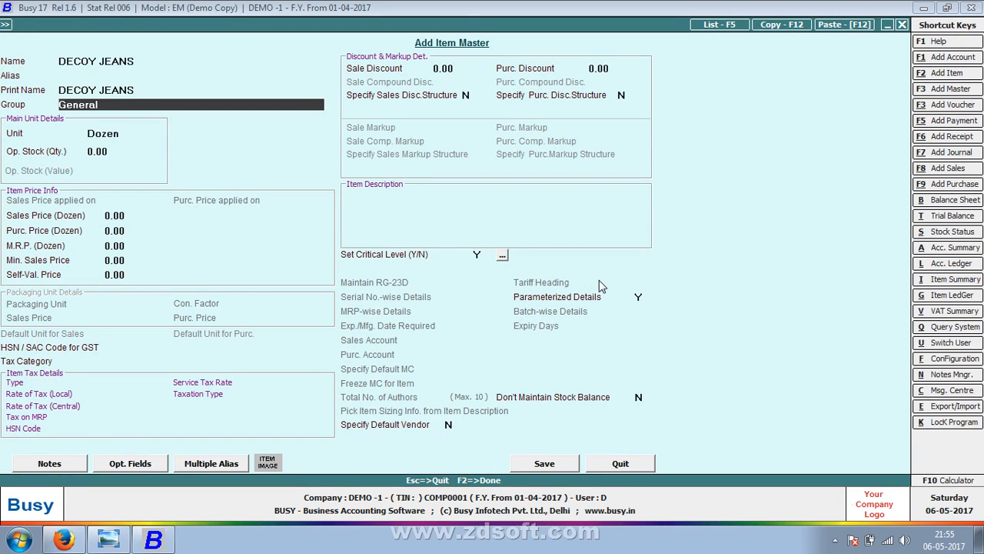
key("F3")
type("FINIS")
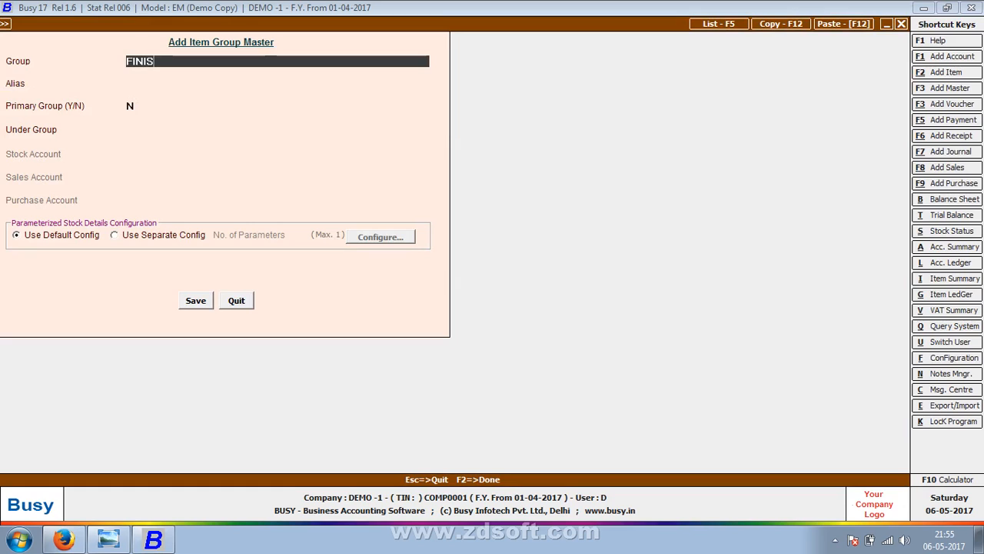
Step: Name the new item group FINISHED GOOD and make it a primary group
type("HED GOOD")
key("Return")
key("Return")
key("Return")
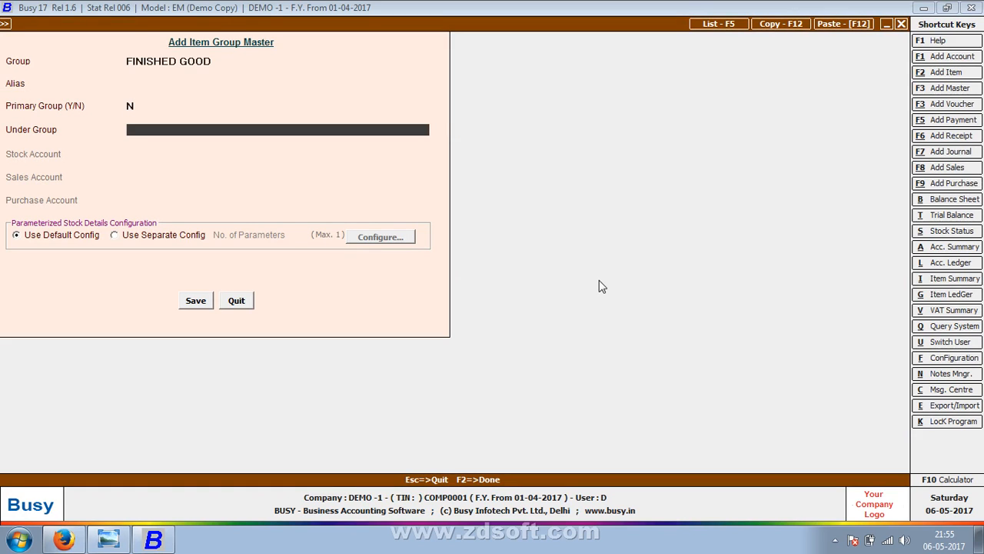
key("Up")
type("Y")
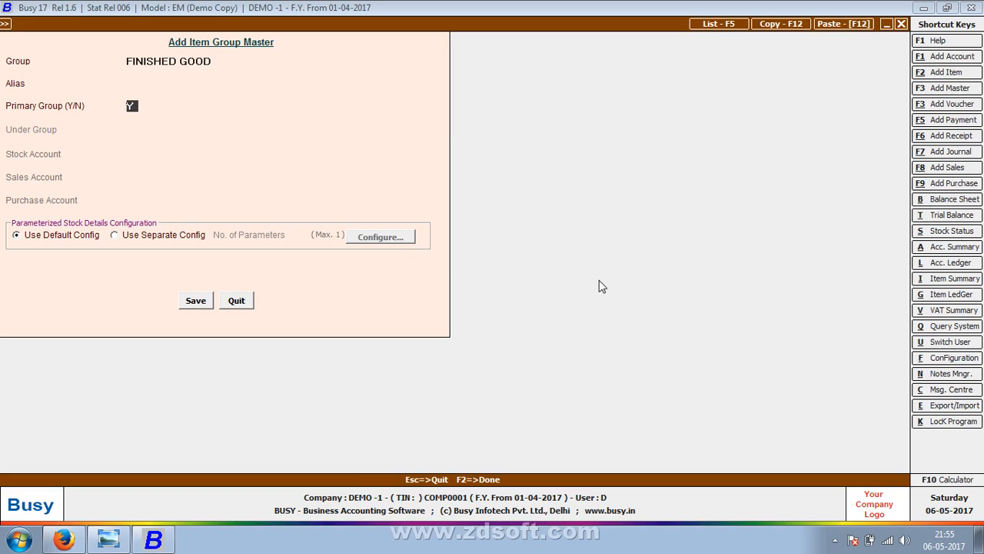
key("Return")
Step: Use a separate stock parameter configuration for the group with one parameter named SIZE
key("Right")
key("Return")
key("Return")
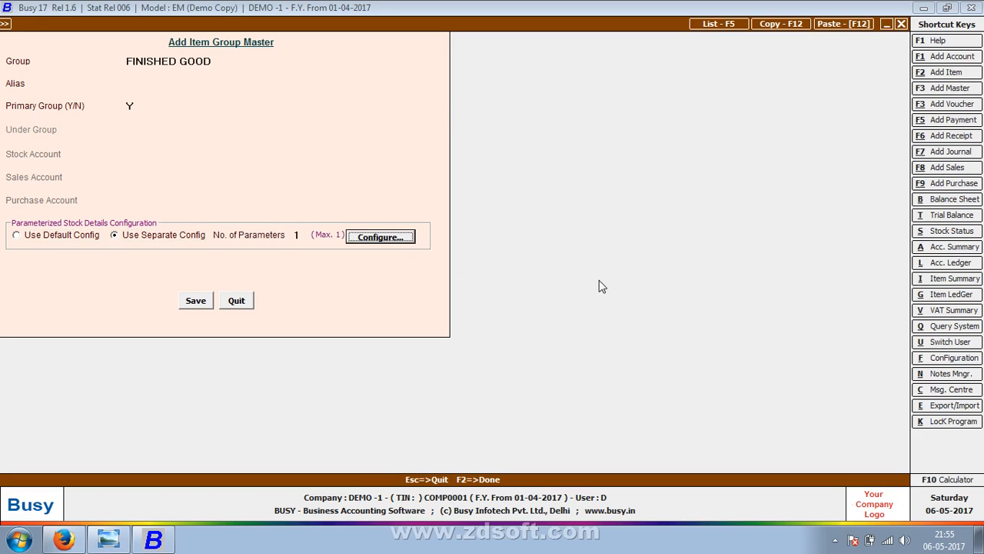
key("Return")
type("SIZE")
key("Return")
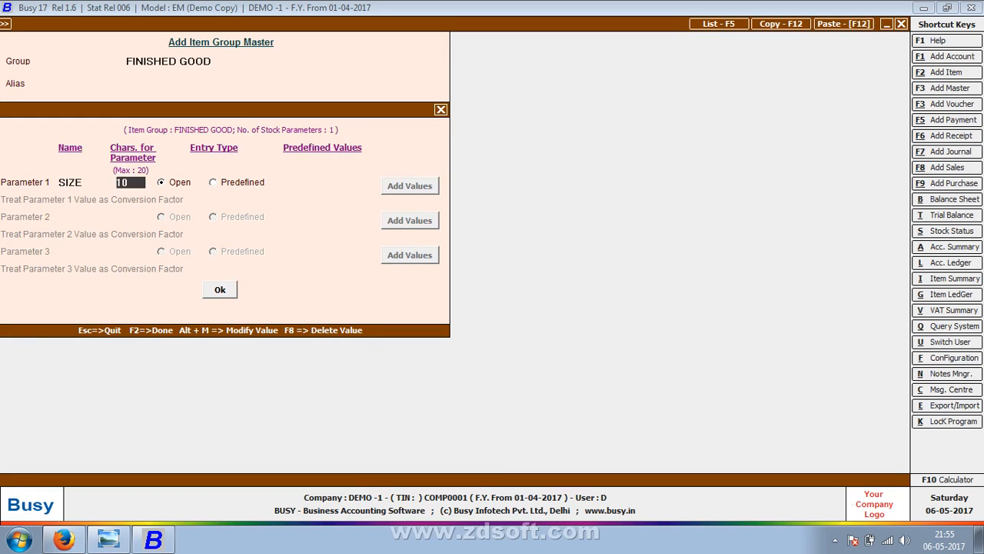
key("Return")
key("Right")
key("Left")
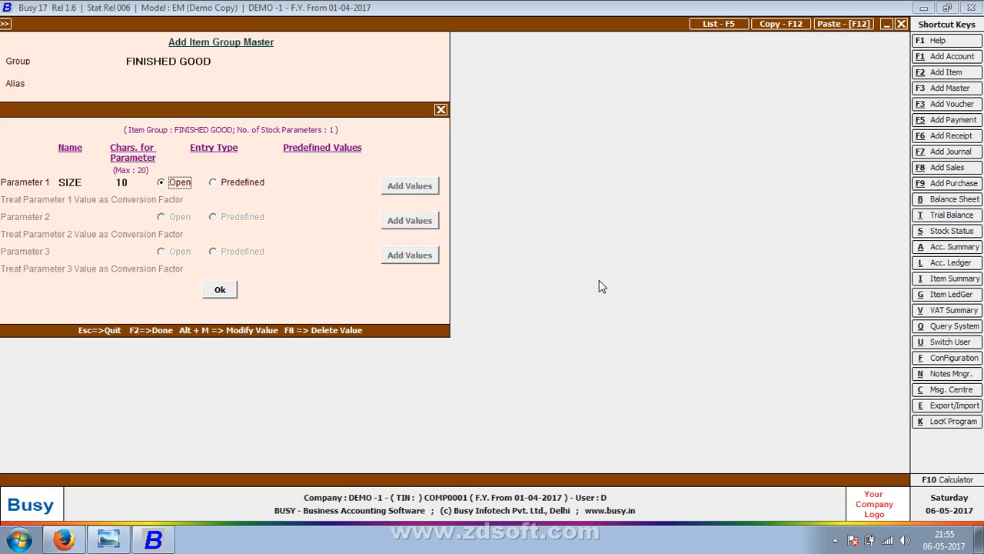
key("Right")
key("F2")
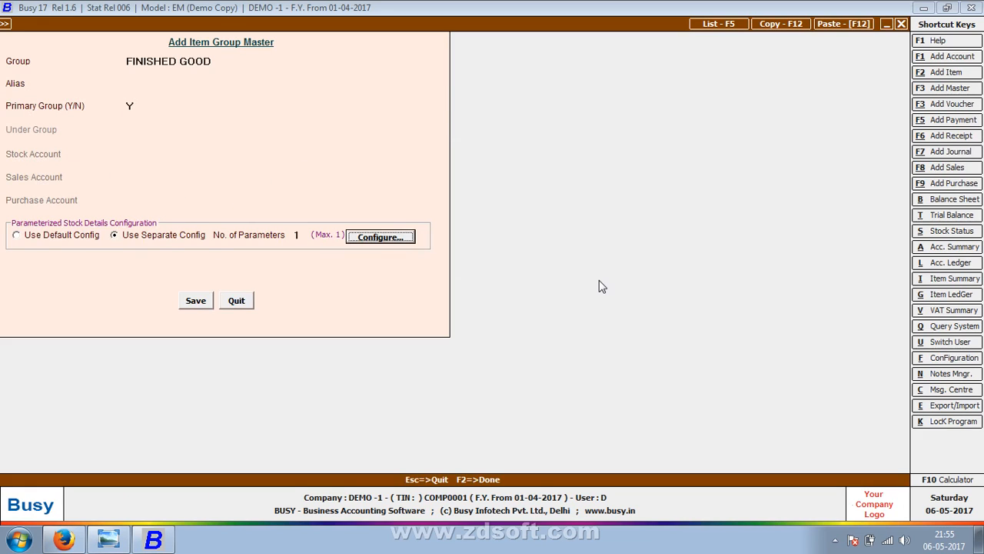
key("Return")
key("Return")
key("Return")
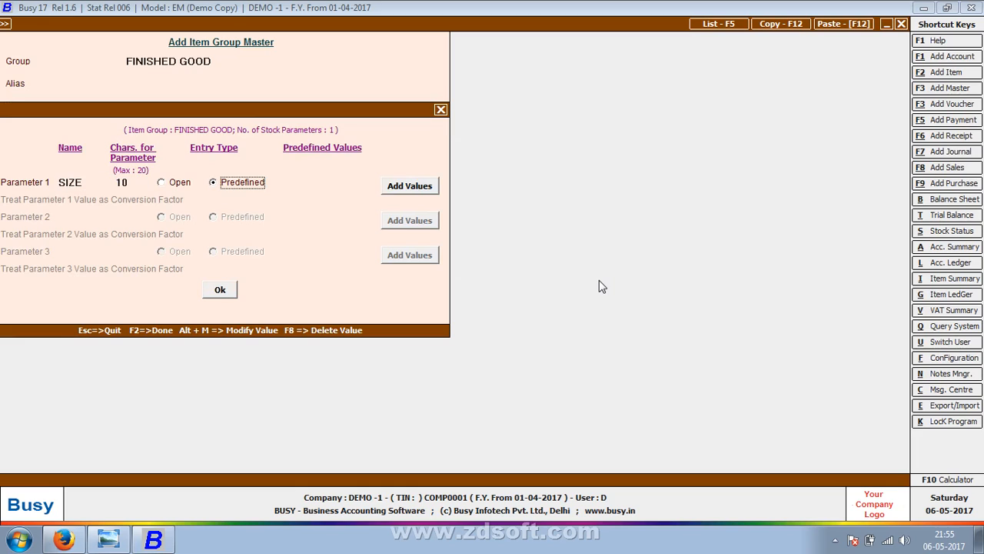
key("Left")
key("Return")
key("Up")
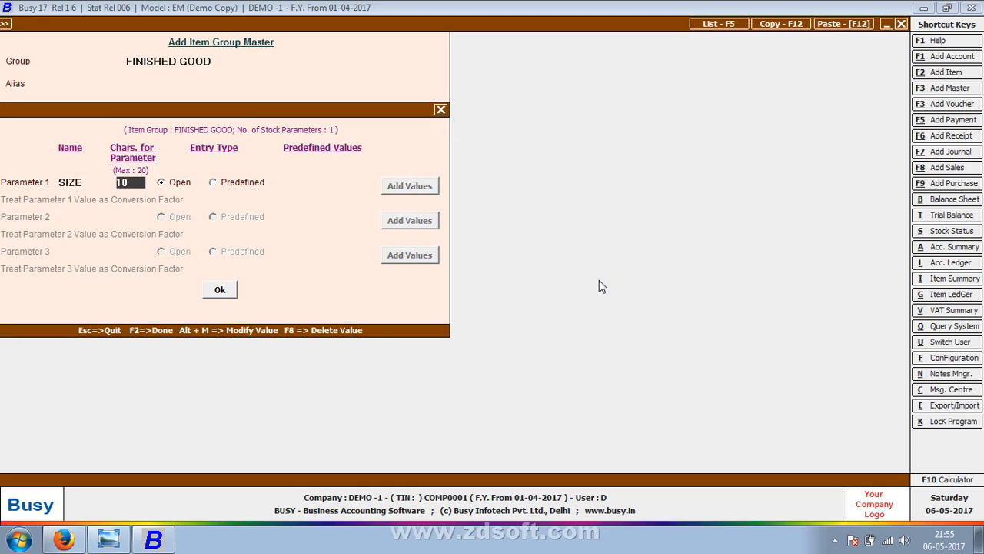
key("Return")
key("Return")
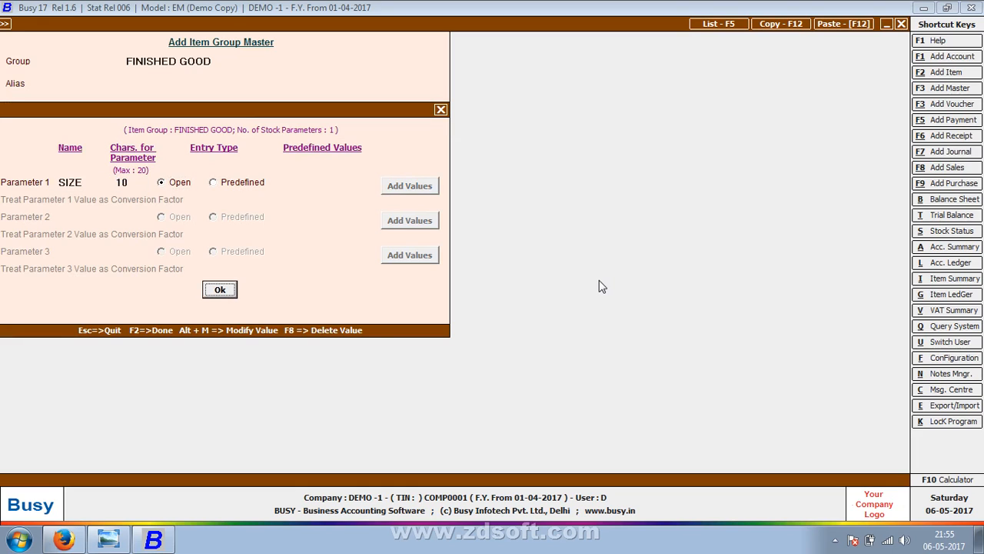
Step: Set the SIZE parameter's entry type to Predefined and add 22/26 as a value
left_click(261, 185)
left_click(412, 186)
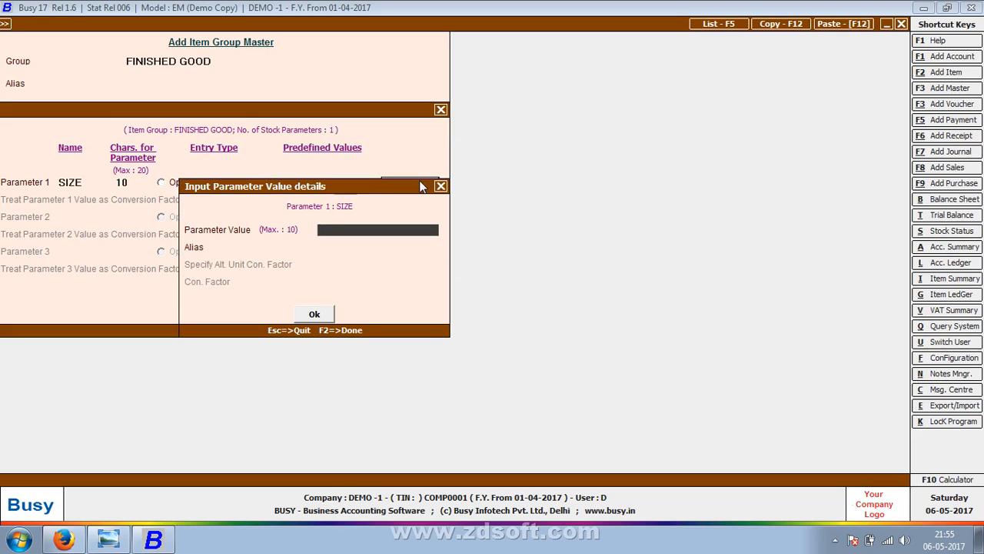
type("22/26")
key("Return")
key("Return")
key("Return")
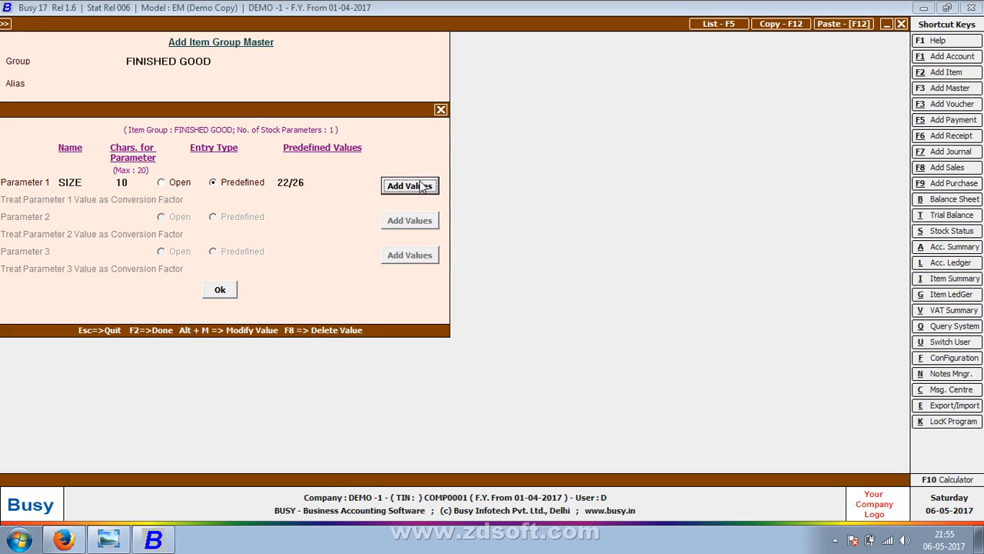
Step: Add 26/30 as another predefined value of the SIZE parameter
key("Return")
type("26/")
type("8")
key("Return")
key("Return")
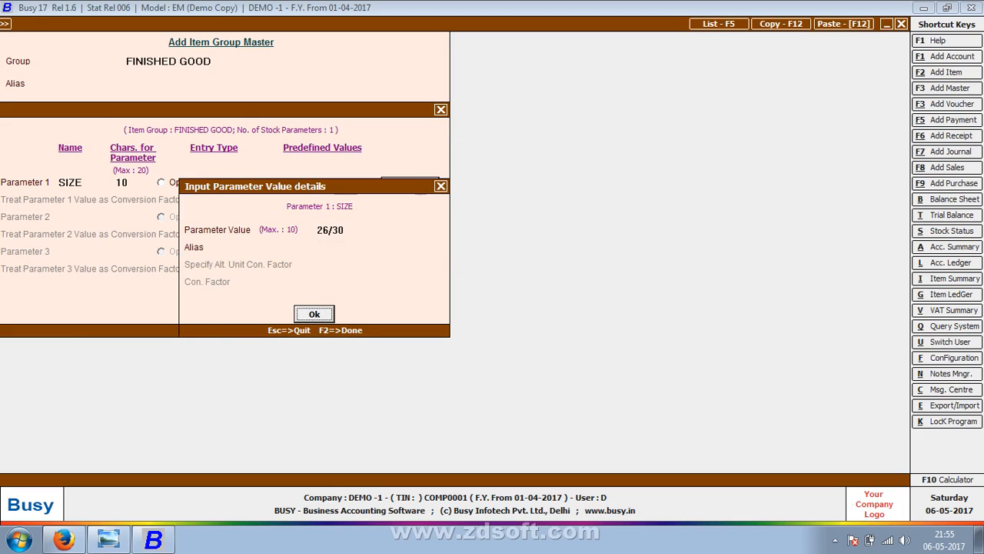
key("Return")
Step: Add 34/38 to the predefined values of the SIZE parameter
left_click(421, 187)
type("34")
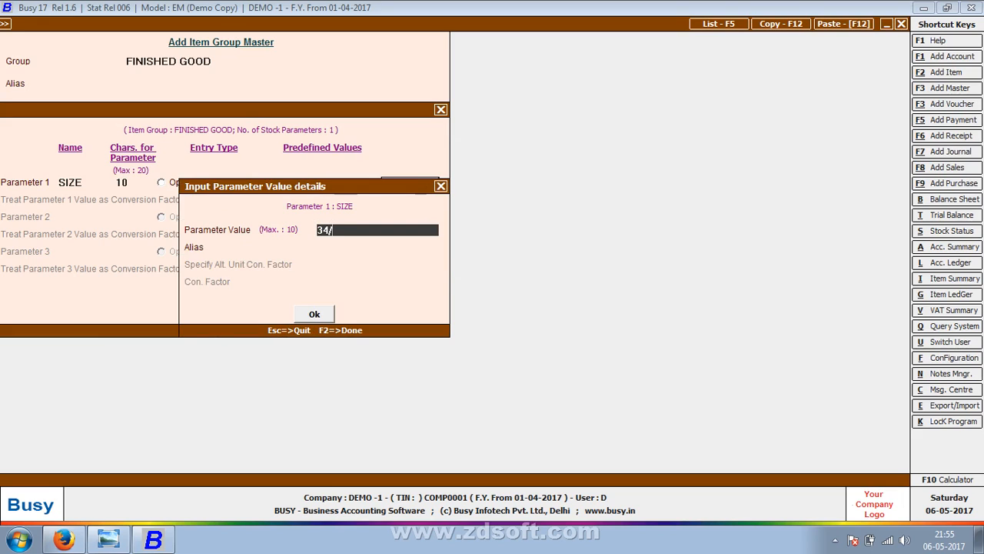
type("/38")
key("Return")
key("Return")
key("Return")
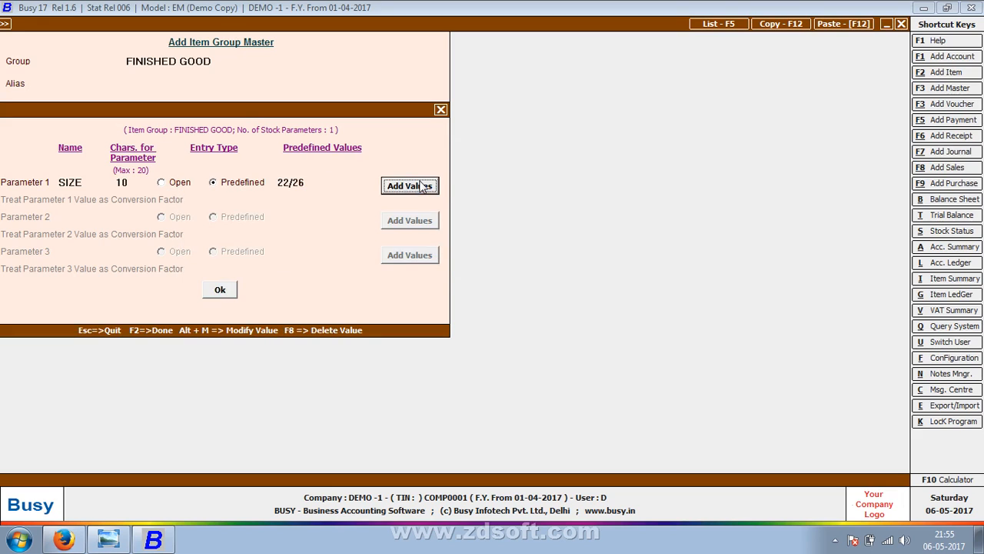
Step: Add 38/42 to the SIZE parameter's predefined values
key("Return")
type("38/42")
key("Return")
key("Return")
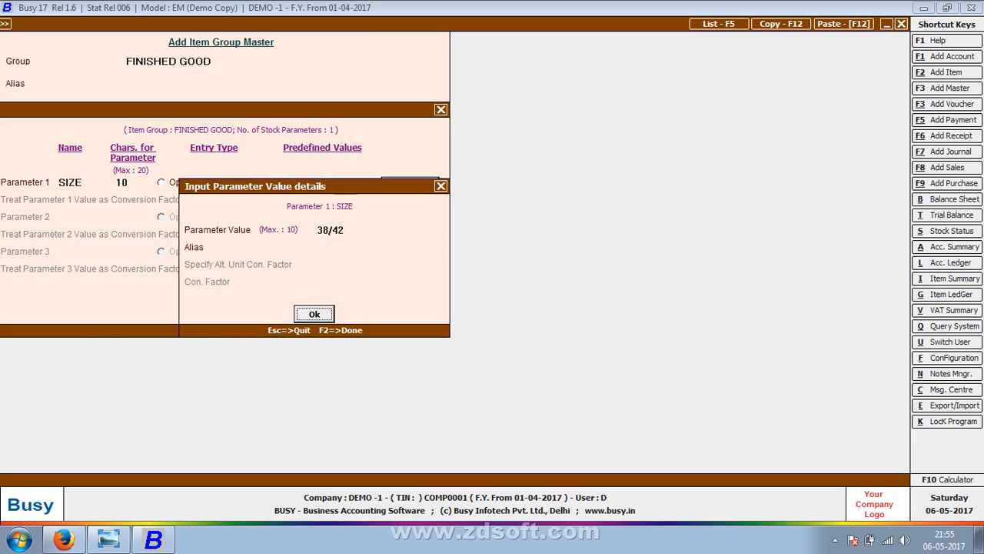
key("Return")
Step: Accept the parameter configuration and save the FINISHED GOOD item group
key("F2")
key("F2")
key("Return")
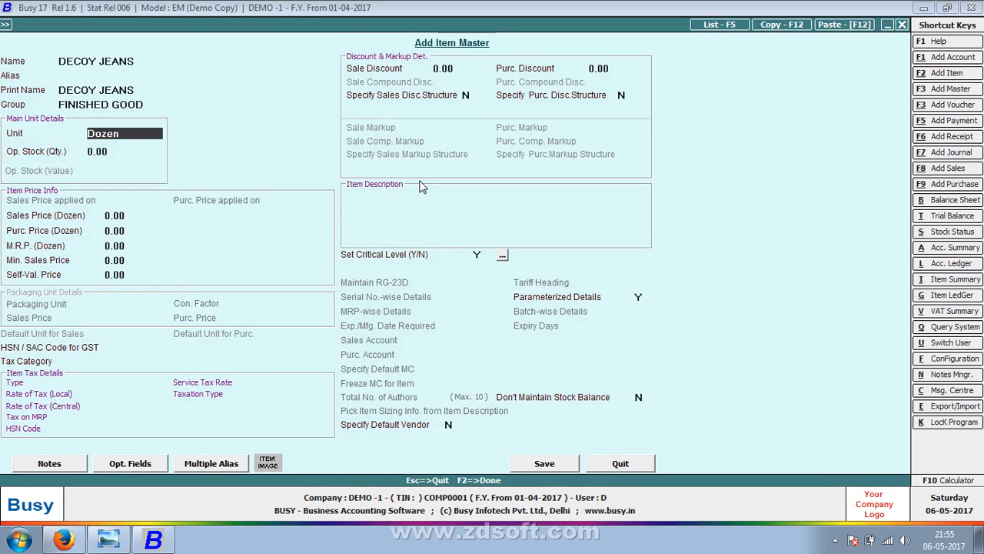
Step: Set the main unit of the DECOY JEANS item to Pcs. and save the item master
key("F2")
key("Right")
key("Return")
type("P")
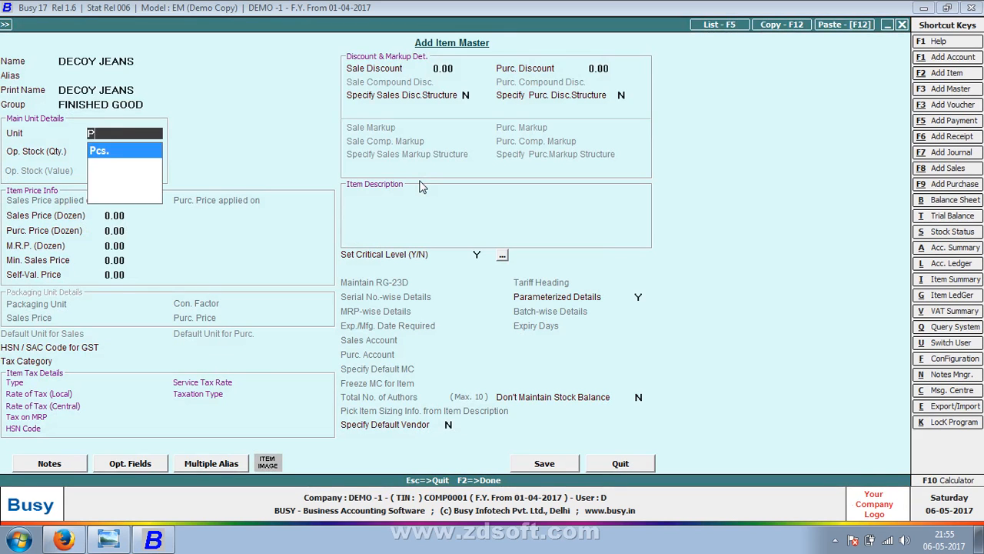
key("Return")
key("F2")
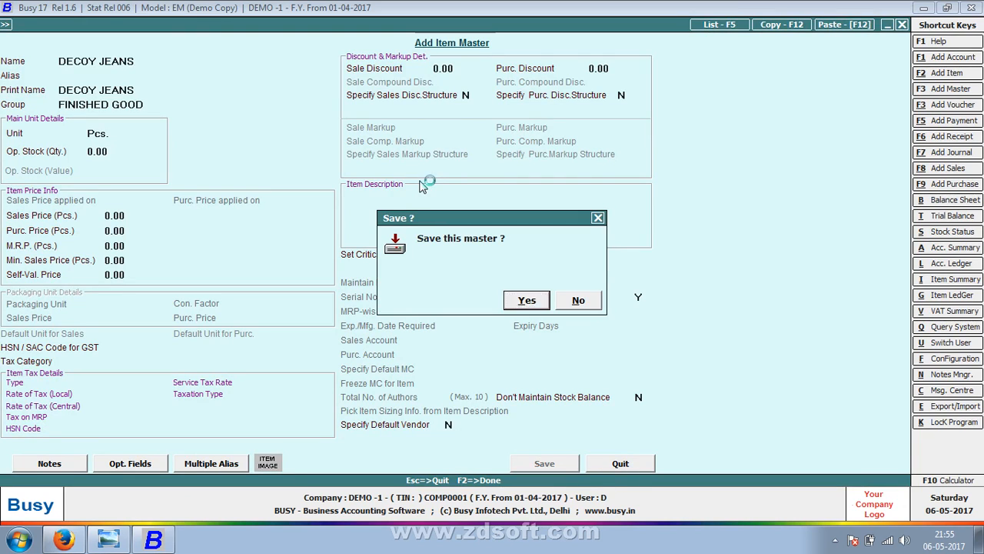
key("Return")
Step: Enter a quantity of 255 for DECOY JEANS in the voucher and allocate all of it to size 22/26
type("255")
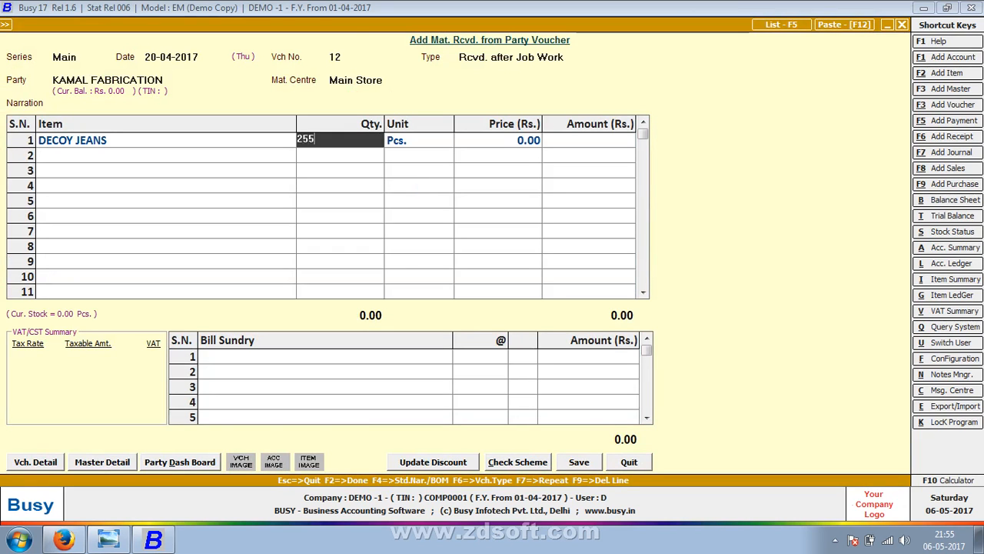
key("Return")
key("Return")
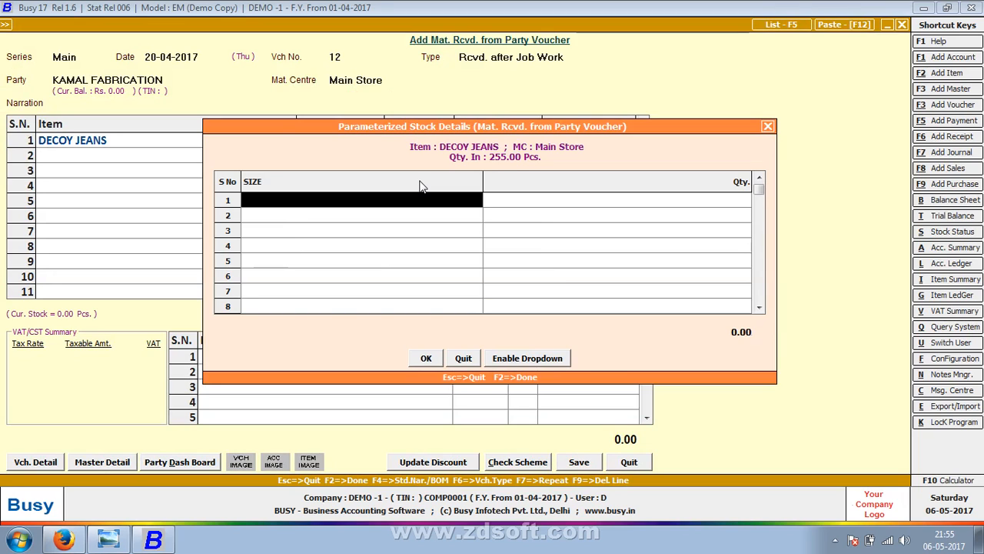
key("space")
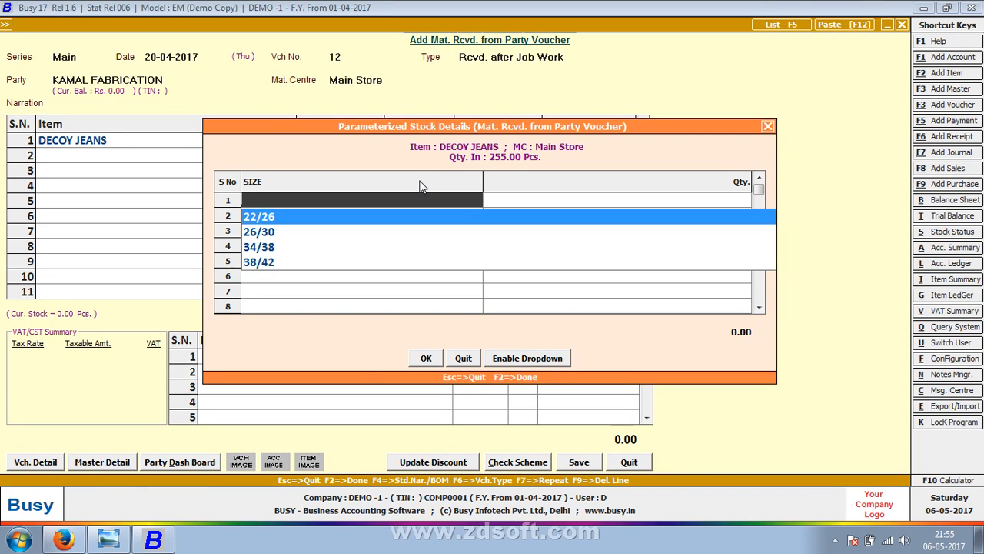
key("Return")
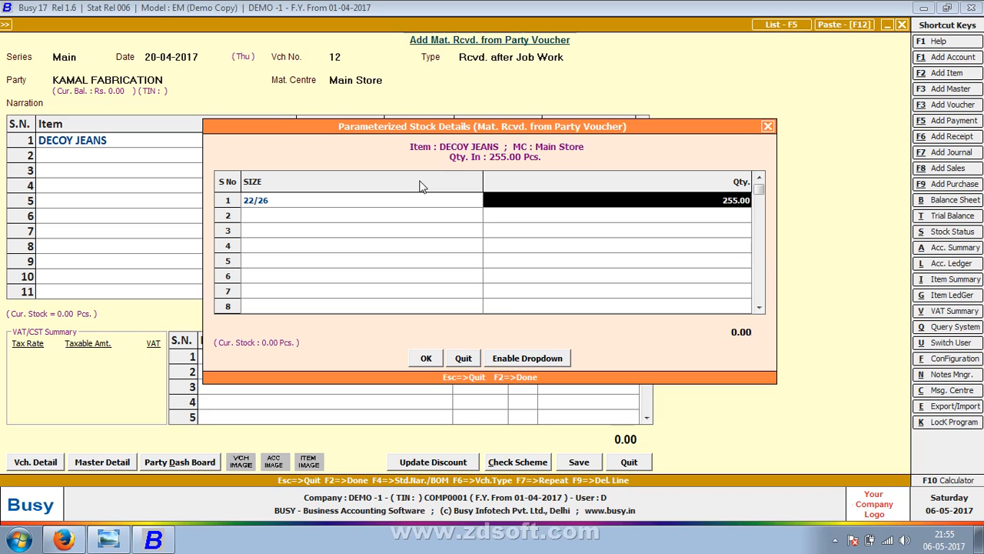
key("Return")
key("Return")
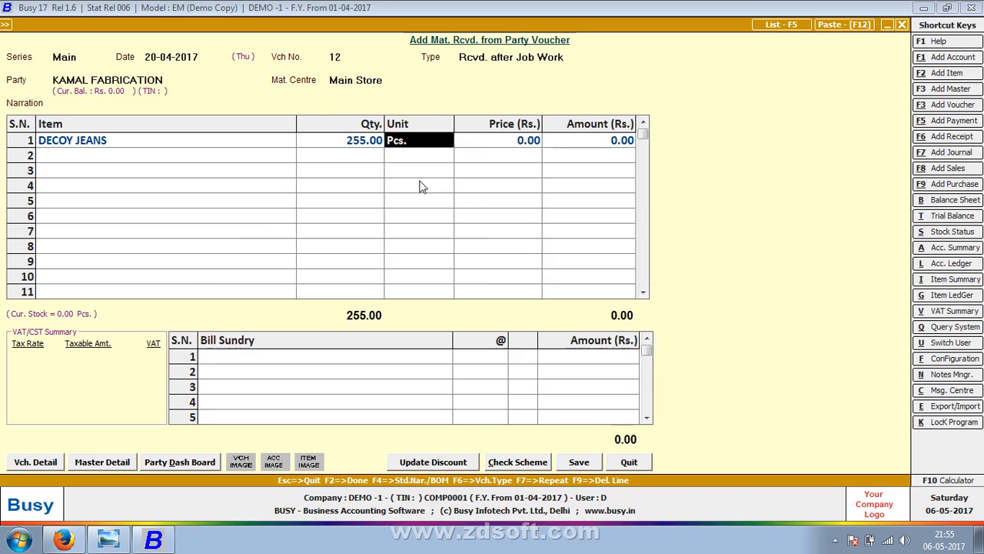
Step: Try to record 255 pieces of LOT NO 01 as material consumed under job ID 1
key("Return")
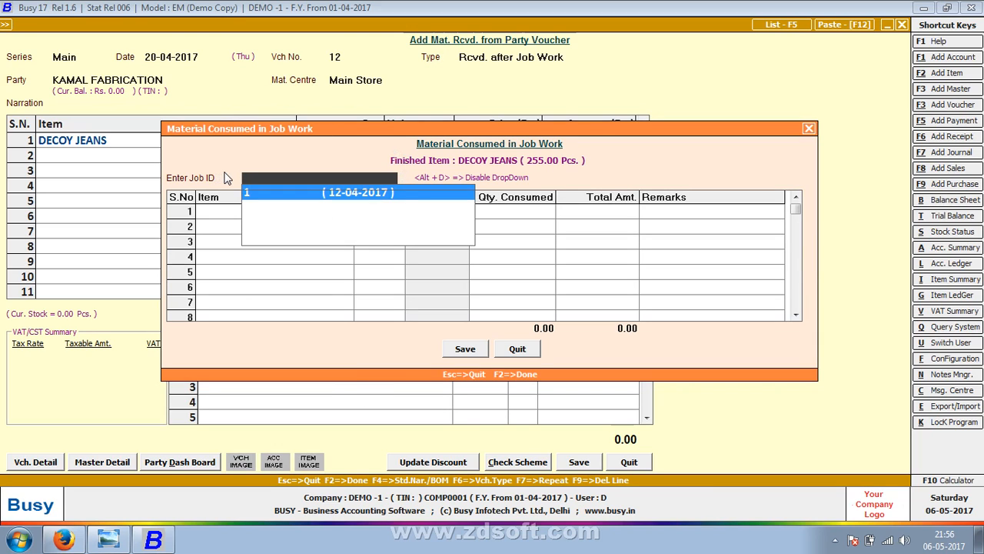
key("Return")
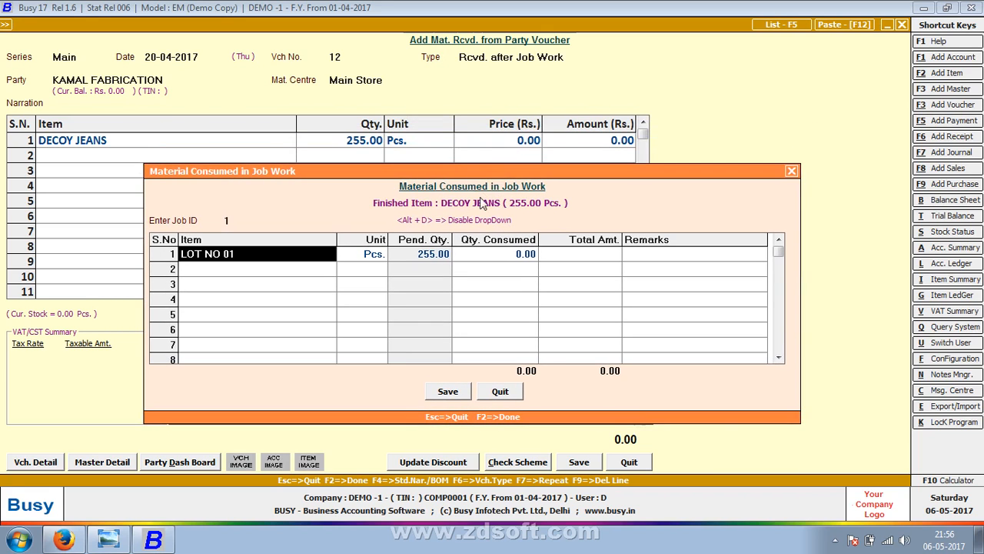
left_click(482, 256)
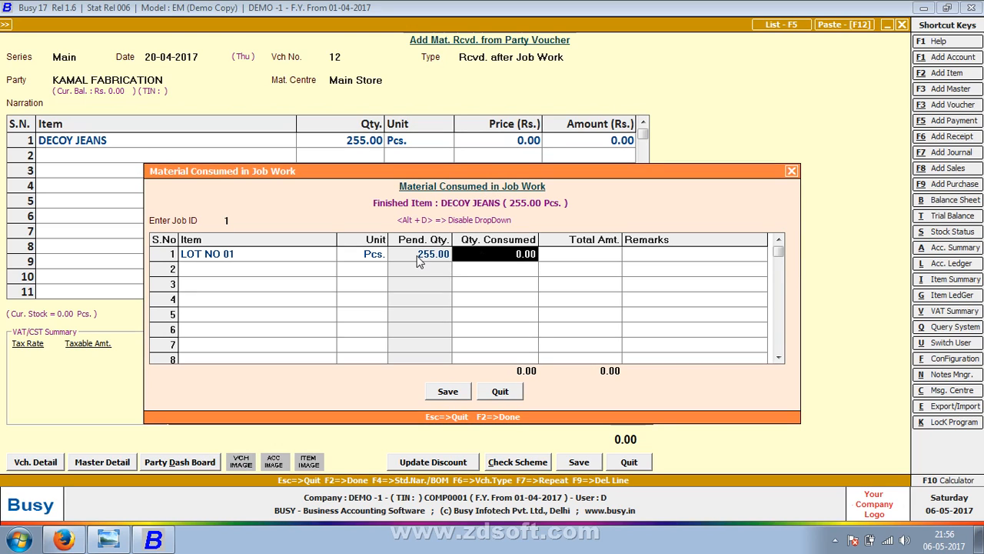
type("255")
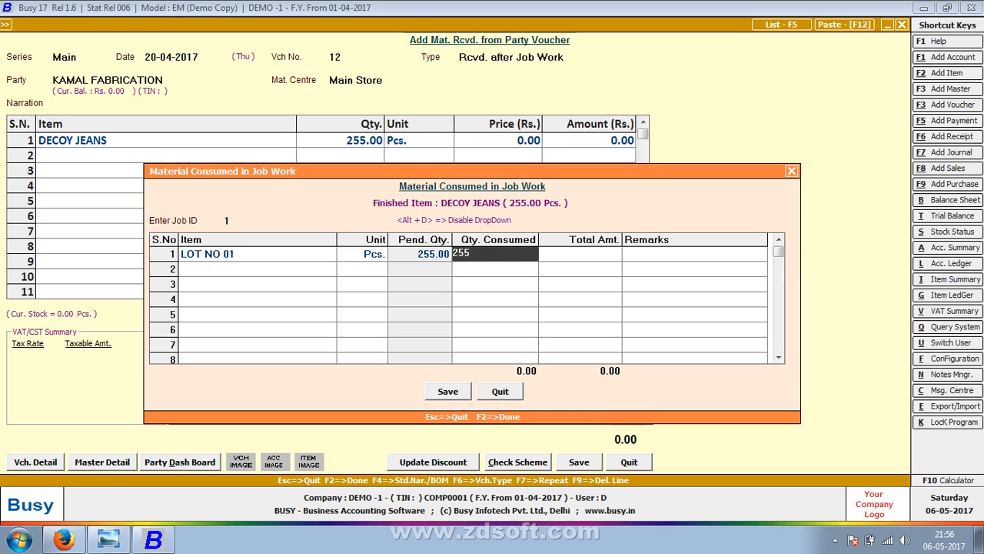
key("Return")
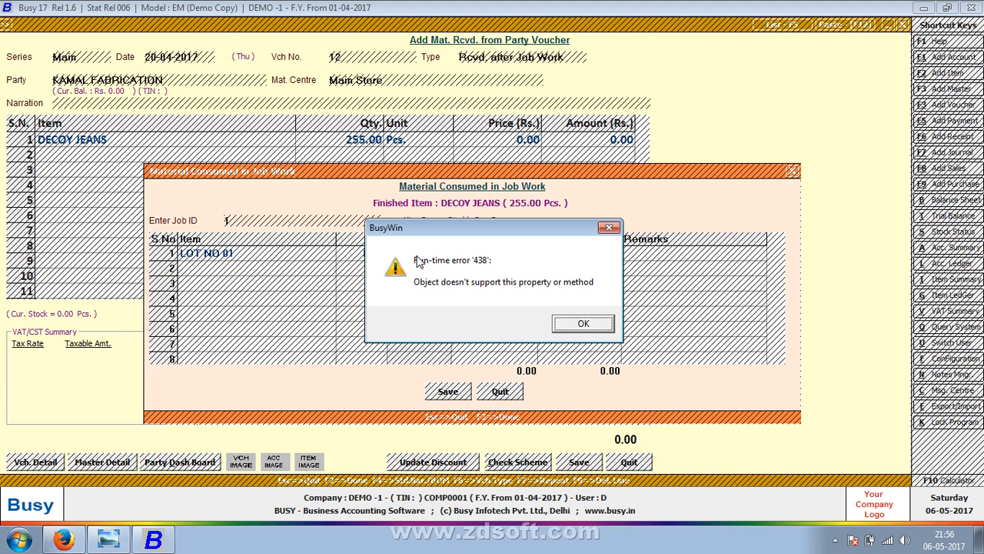
key("Return")
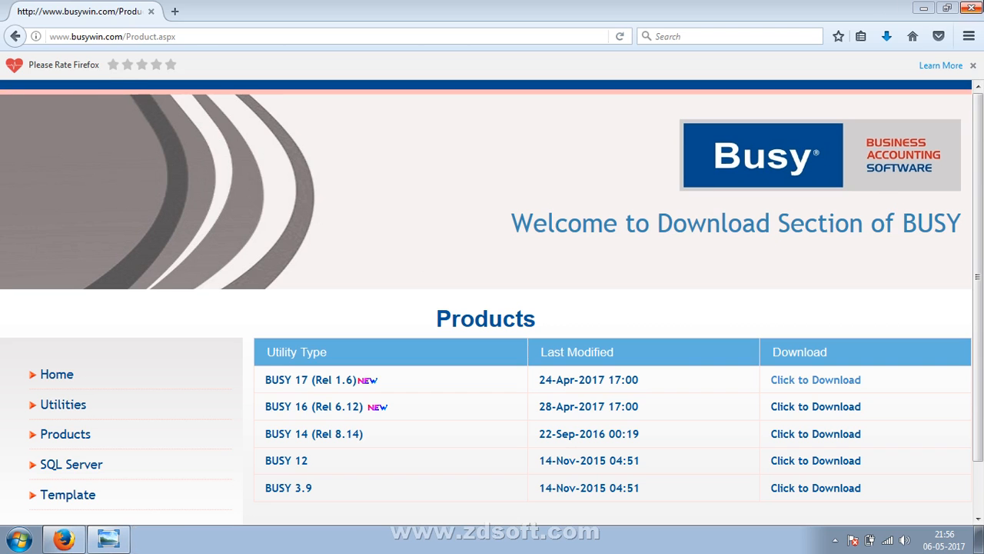
Step: Close the browser and relaunch Busy 17 from the desktop in demo mode
left_click(972, 7)
right_click(601, 108)
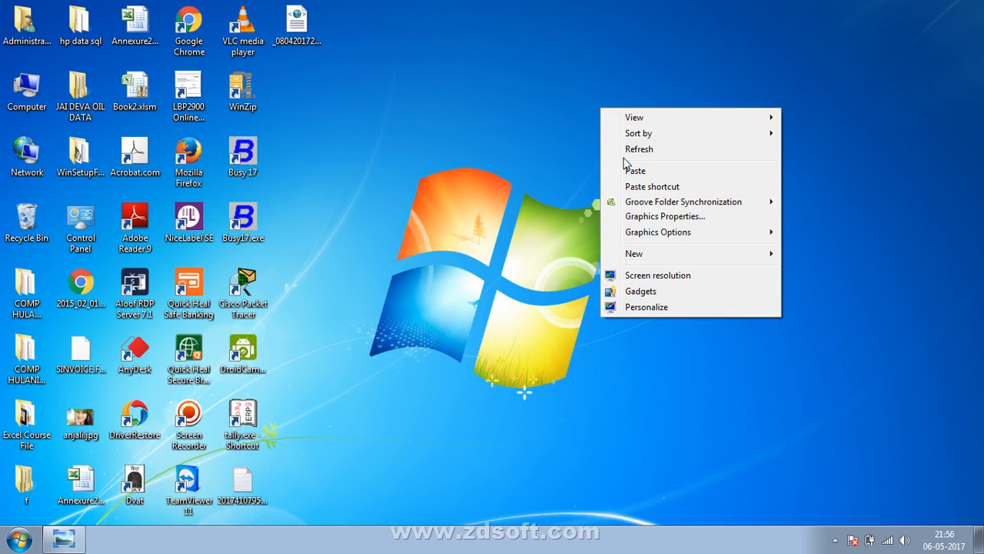
left_click(624, 154)
double_click(258, 174)
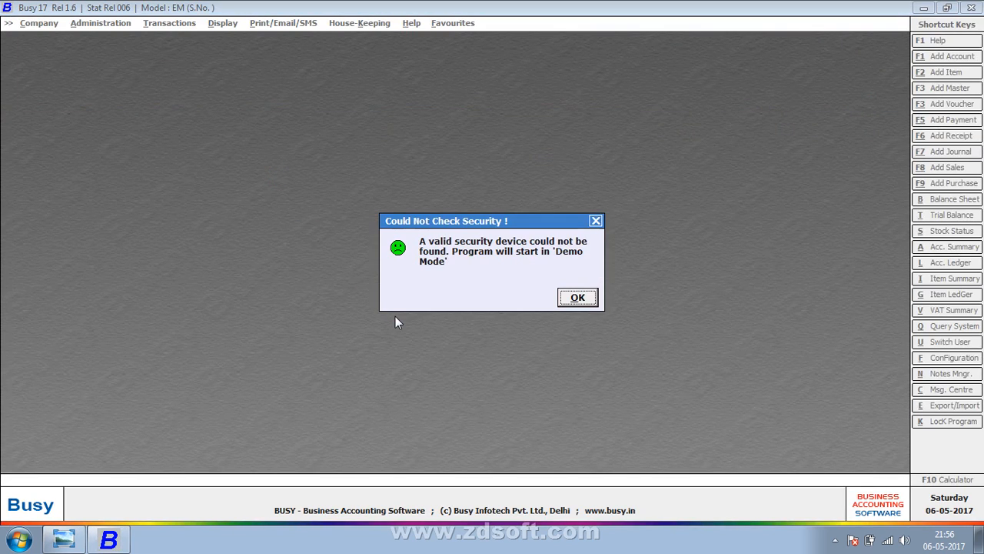
left_click(577, 297)
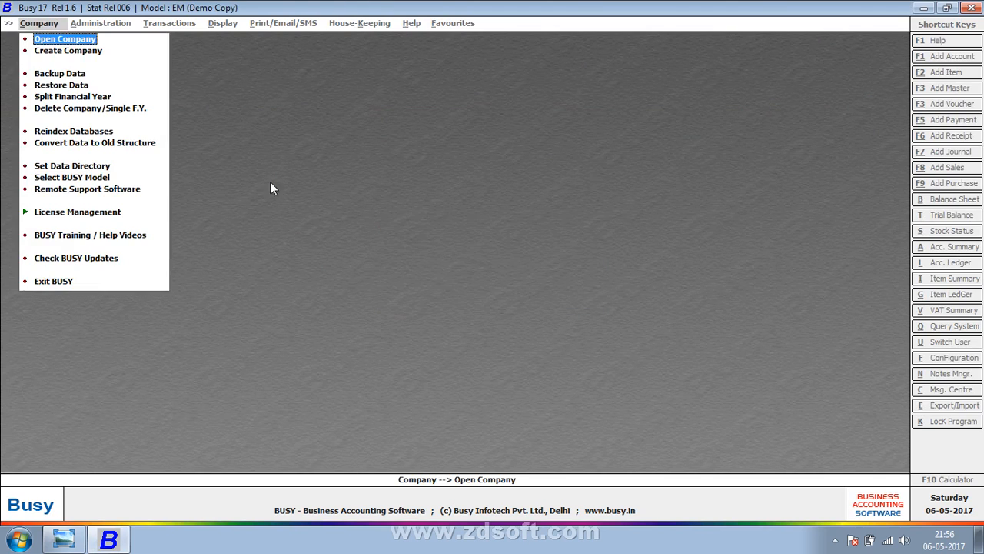
Step: Open the company DEMO -1 and log in with the user name and password
key("Return")
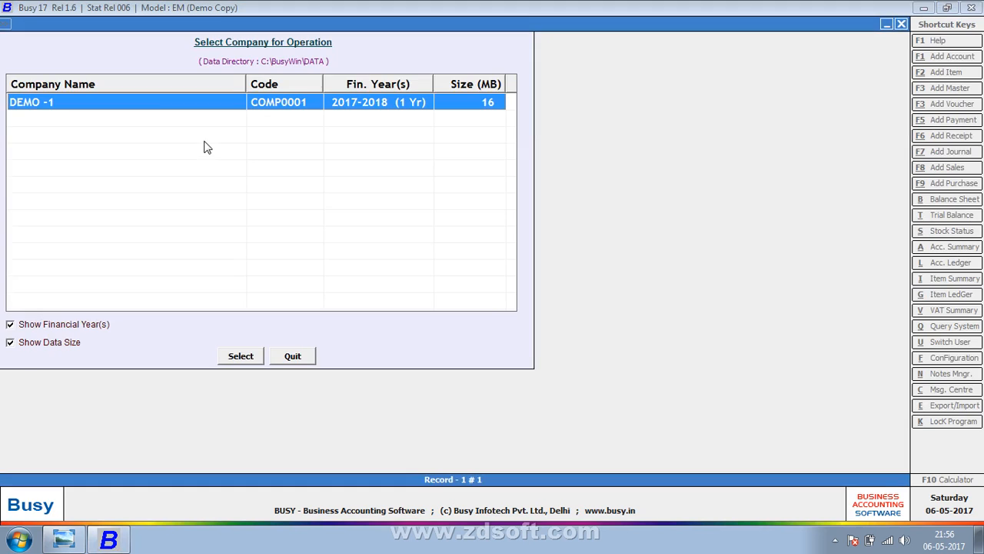
key("Return")
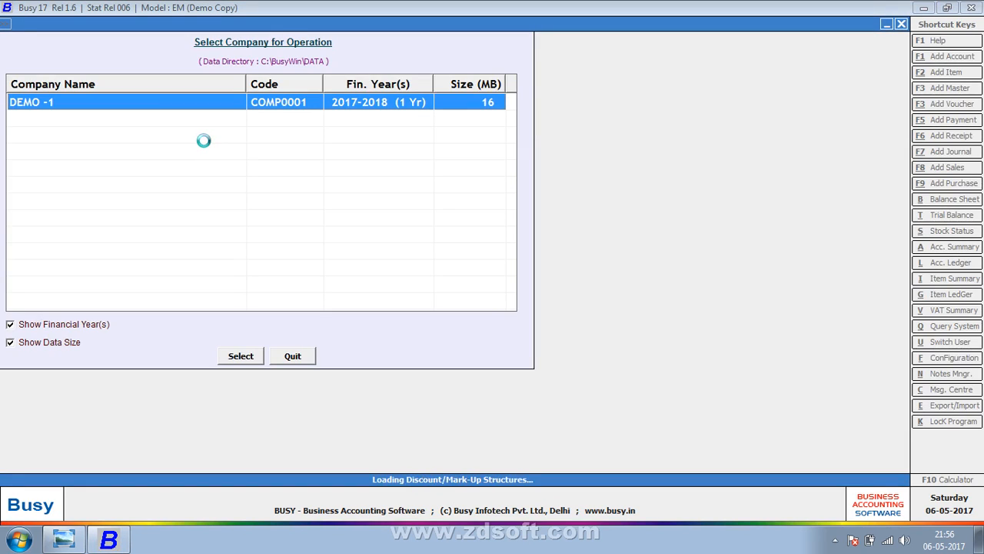
type("D")
key("Return")
type("D")
key("Return")
key("Return")
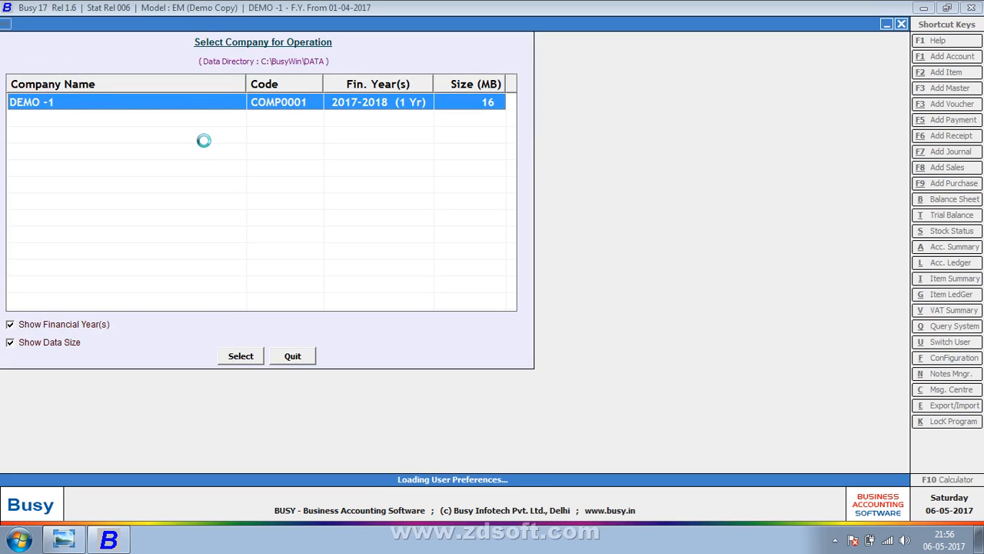
Step: Open a new voucher for material received from a party
key("Right")
key("Right")
key("Down")
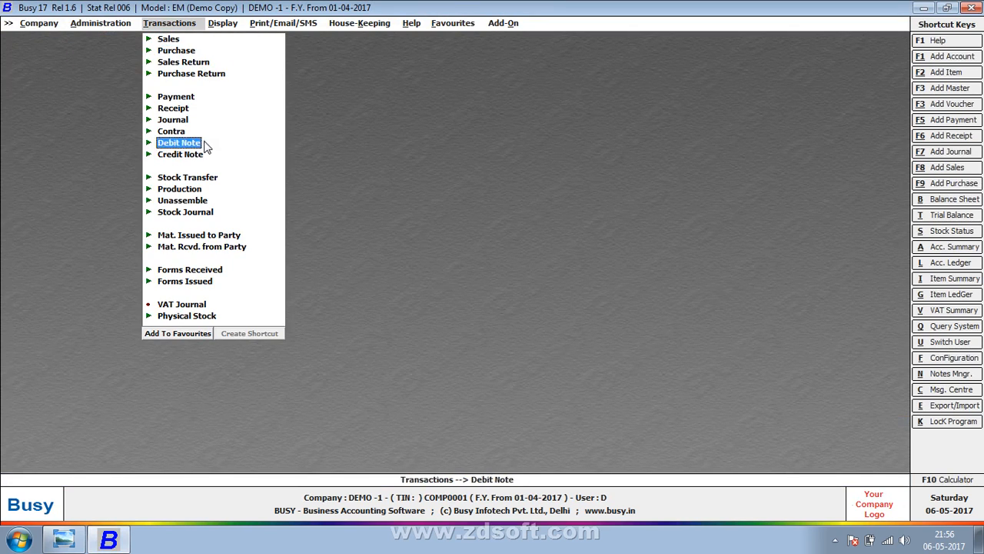
key("Down")
key("Down")
key("Down")
key("Down")
key("Down")
key("Down")
key("Down")
key("Return")
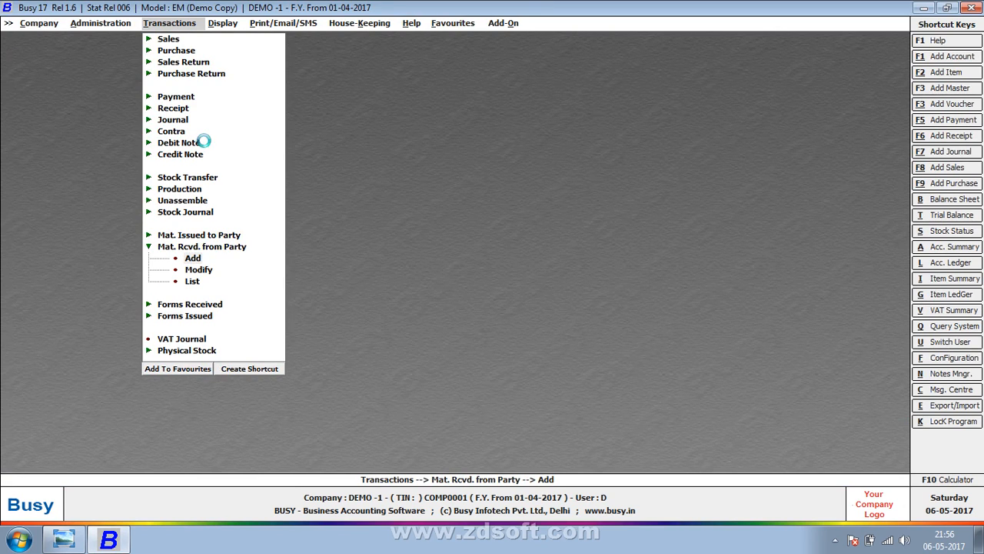
key("Return")
Step: Set the voucher series to Main, the date to 24-04-2017, the voucher number to 45 and the type to Rcvd. after Job Work
key("Return")
key("Return")
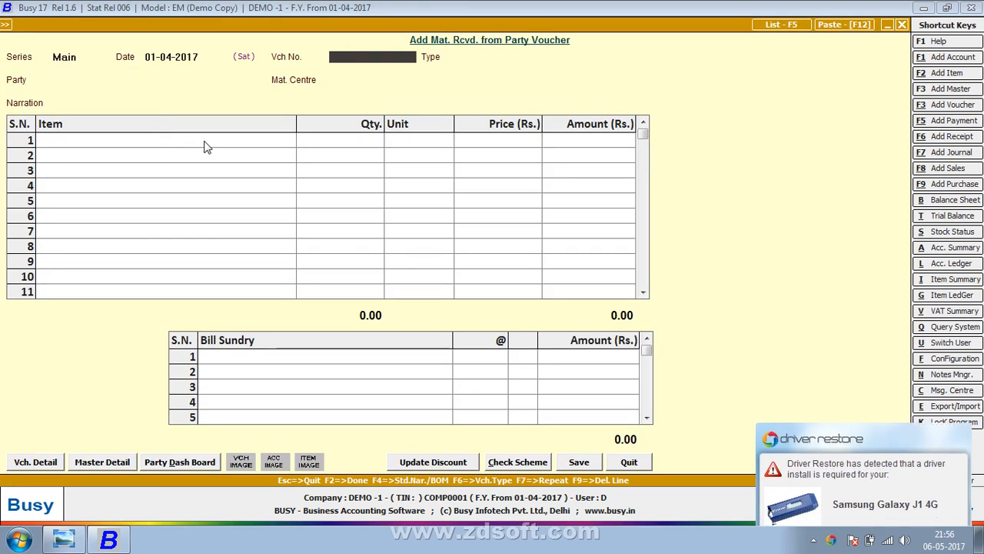
key("Up")
type("24")
key("Return")
key("Return")
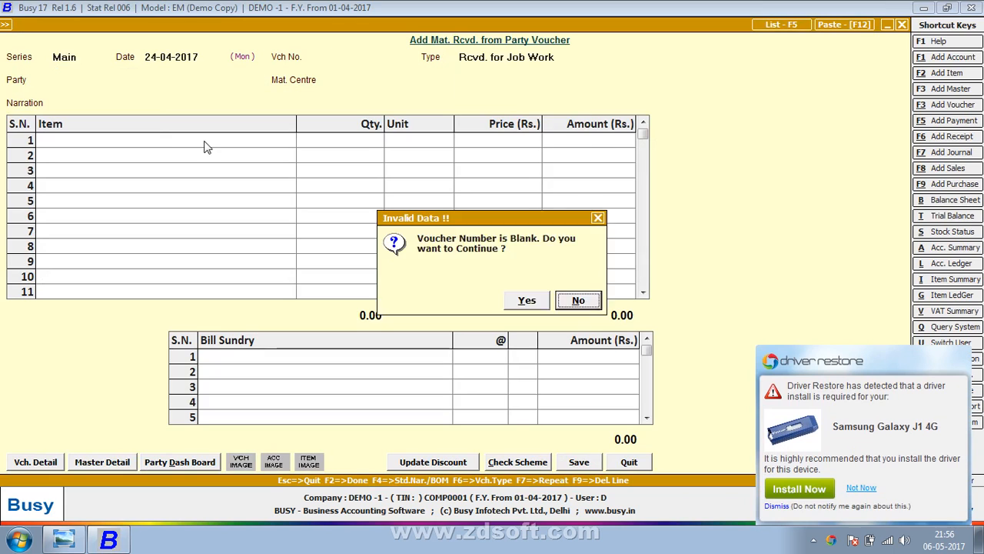
key("Return")
type("45")
key("Return")
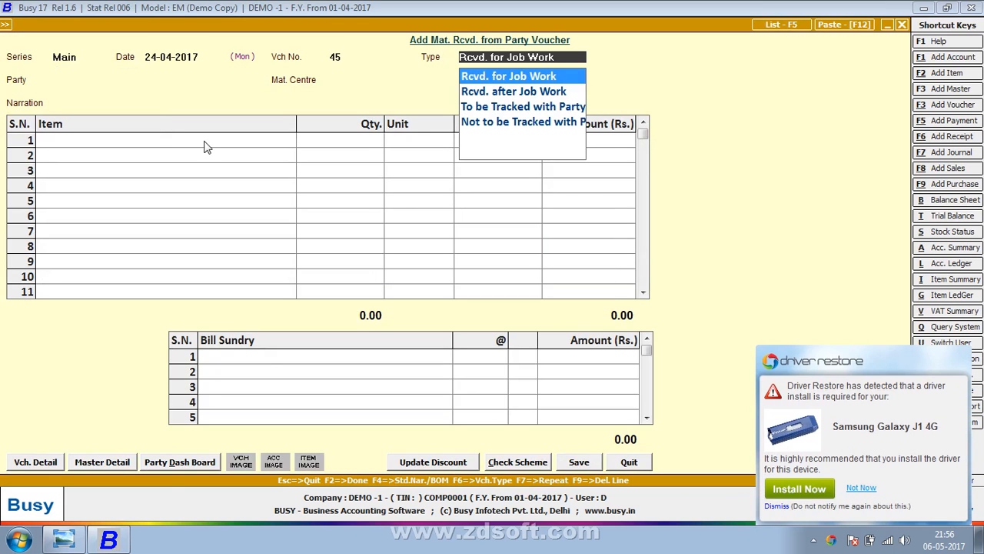
key("Down")
key("Return")
Step: Choose KAMAL FABRICATION as the party with Main Store as the material centre, leaving the transport details blank
key("Down")
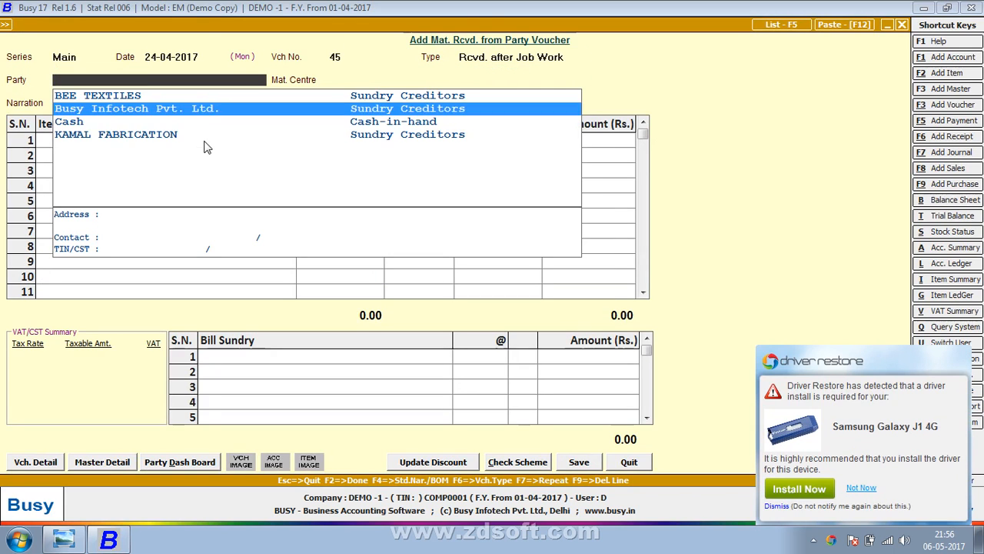
key("Down")
key("Down")
key("Return")
key("Return")
key("Return")
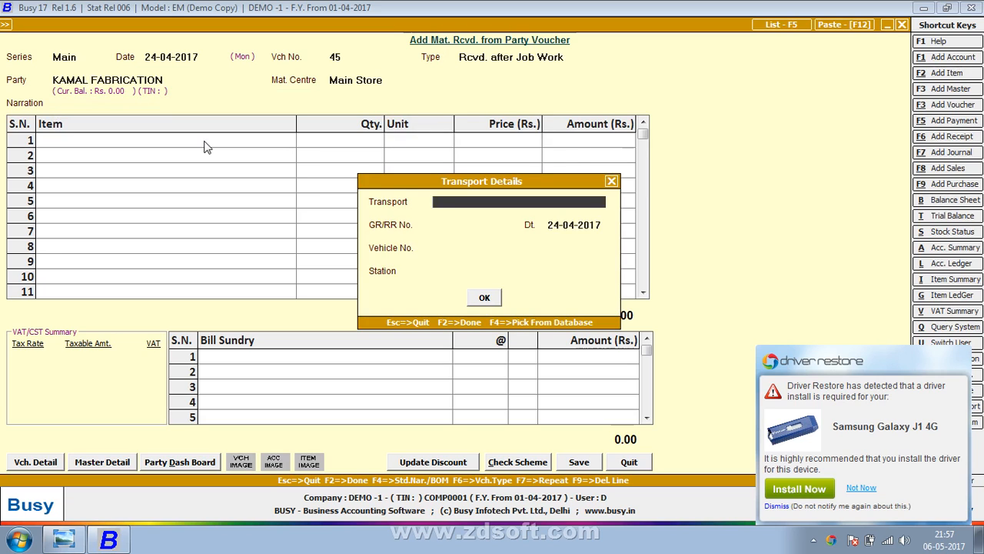
key("Return")
key("Return")
key("Return")
key("Return")
key("Return")
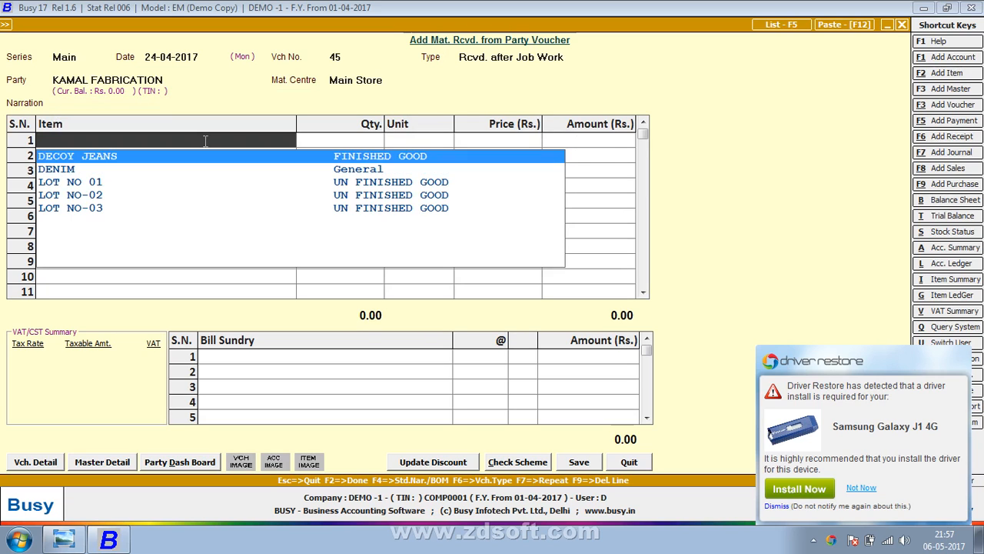
Step: Enter DECOY JEANS as the first voucher item with a quantity of 255 Pcs
key("Return")
type("255")
key("Return")
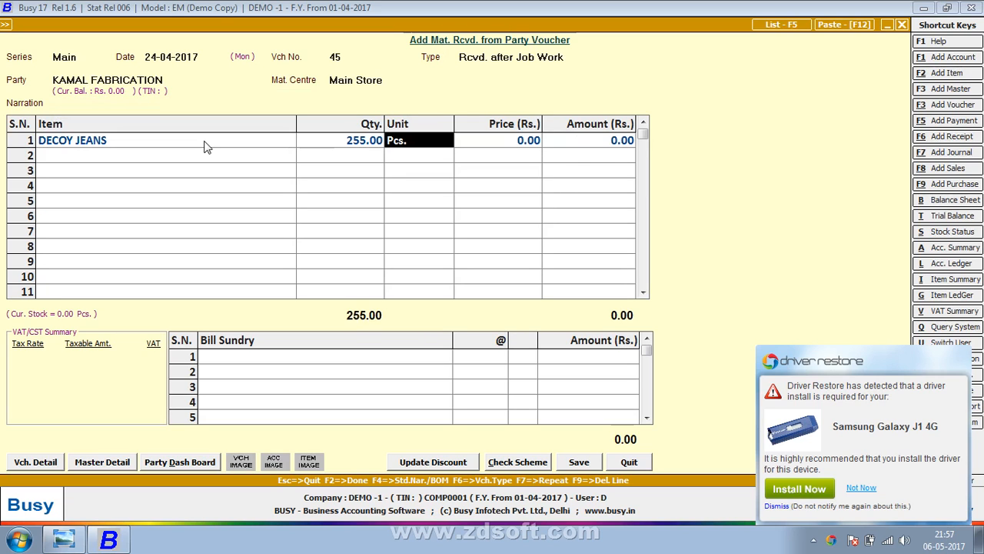
key("Return")
Step: Dismiss the driver installation notice and allocate the DECOY JEANS quantity to a size
left_click(863, 491)
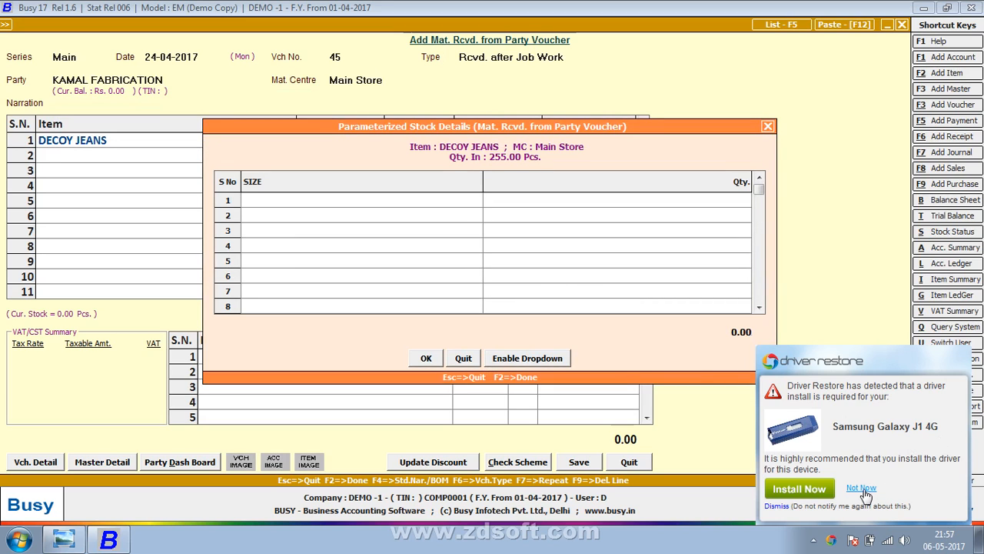
left_click(421, 208)
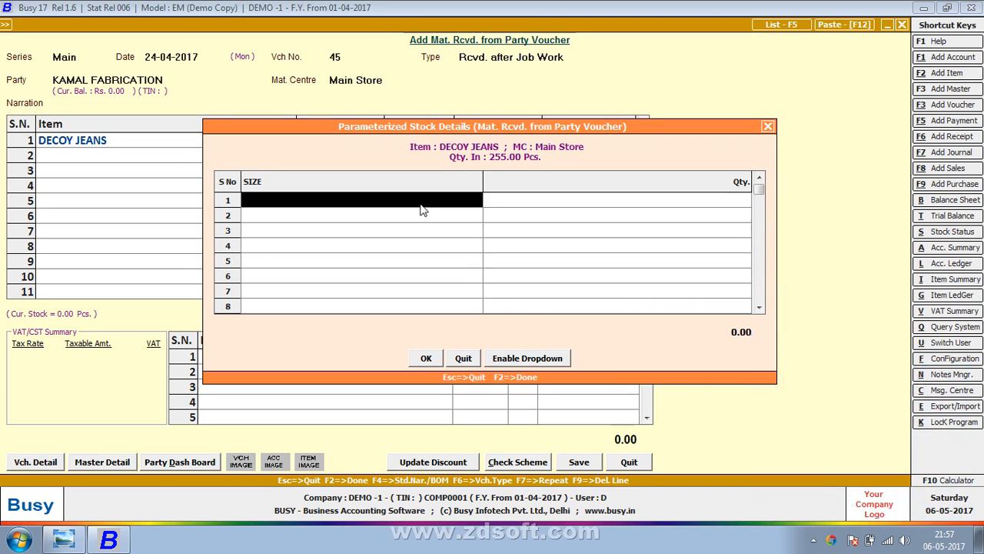
key("space")
key("Return")
key("Return")
key("Return")
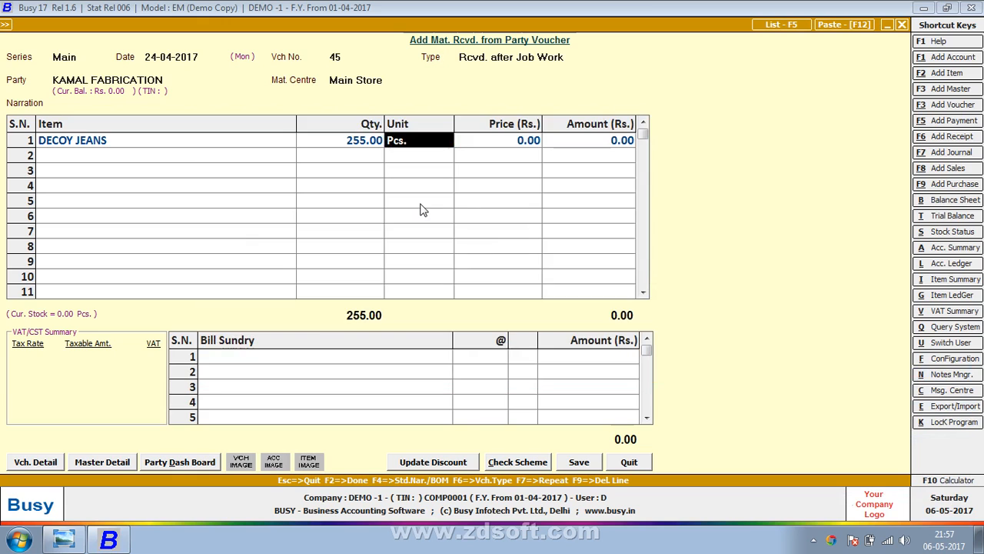
Step: Try to record 255 pieces of LOT NO 01 as material consumed under job ID 1
key("Return")
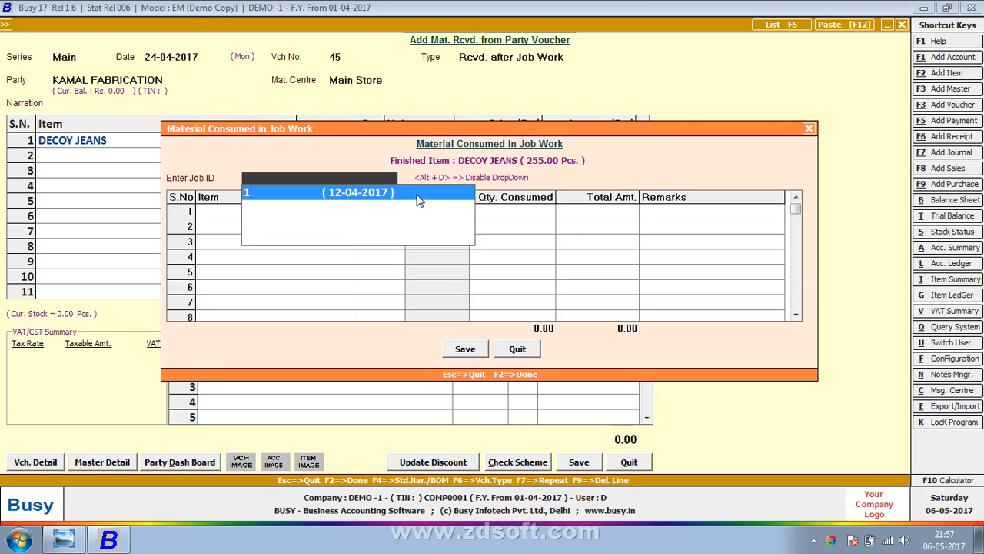
key("Return")
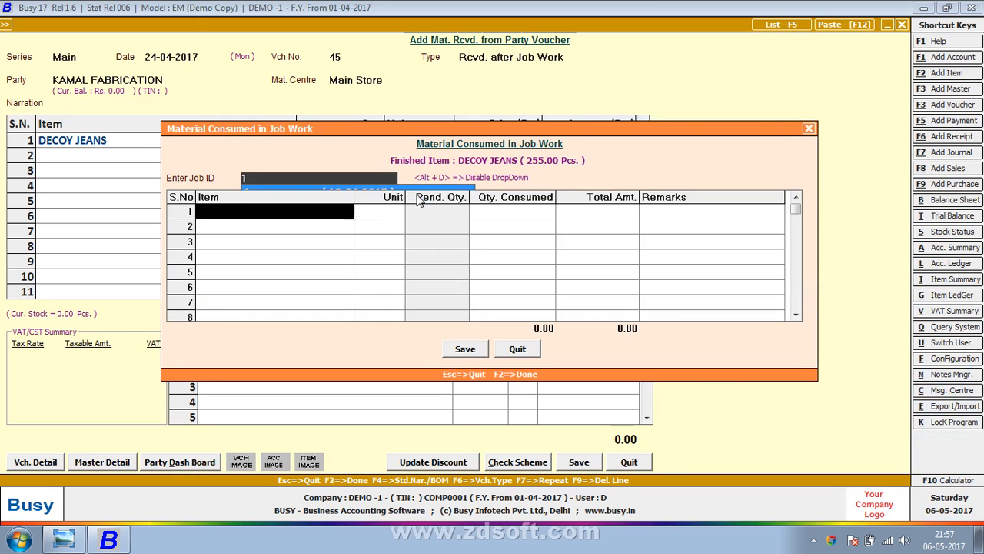
type("255")
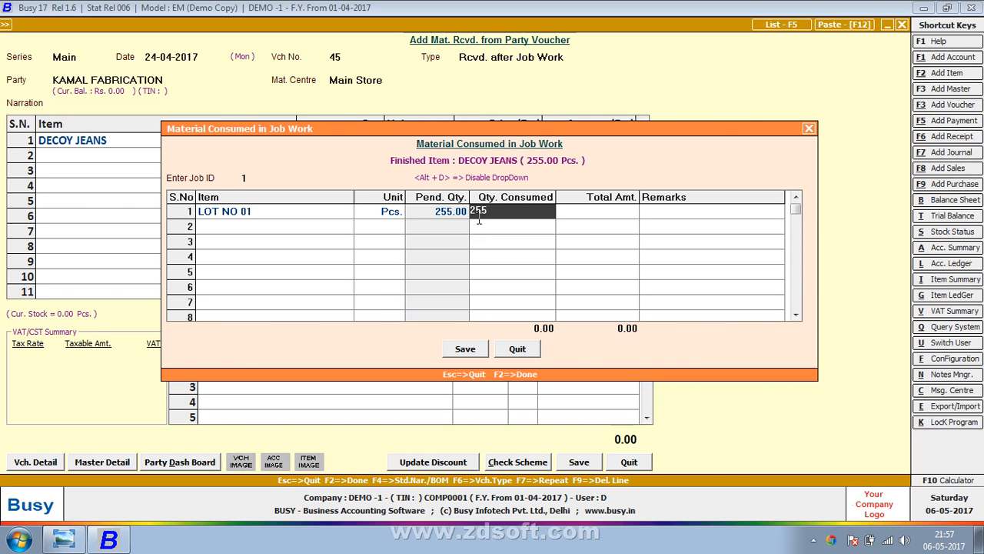
key("Return")
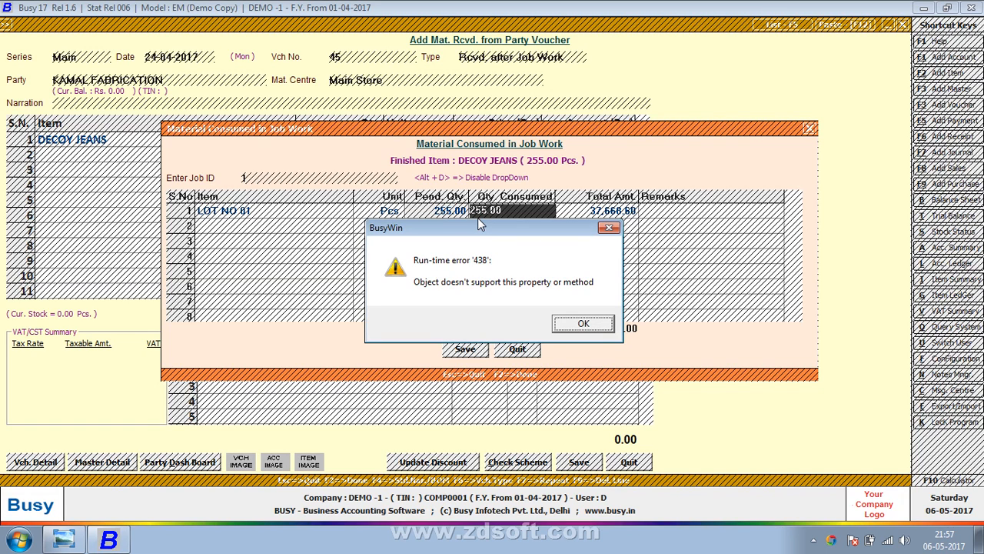
left_click(583, 326)
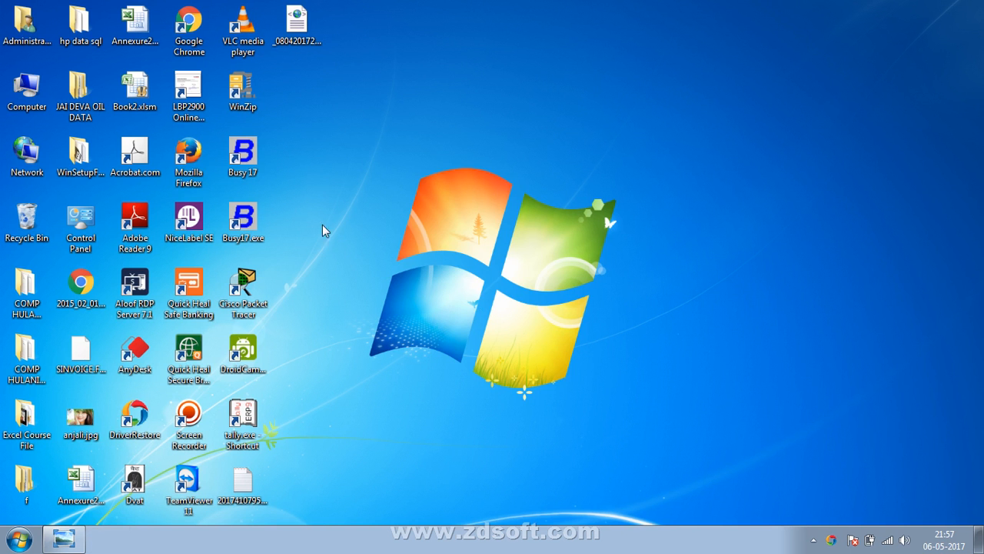
Step: Relaunch Busy 17 from the desktop in demo mode
double_click(244, 161)
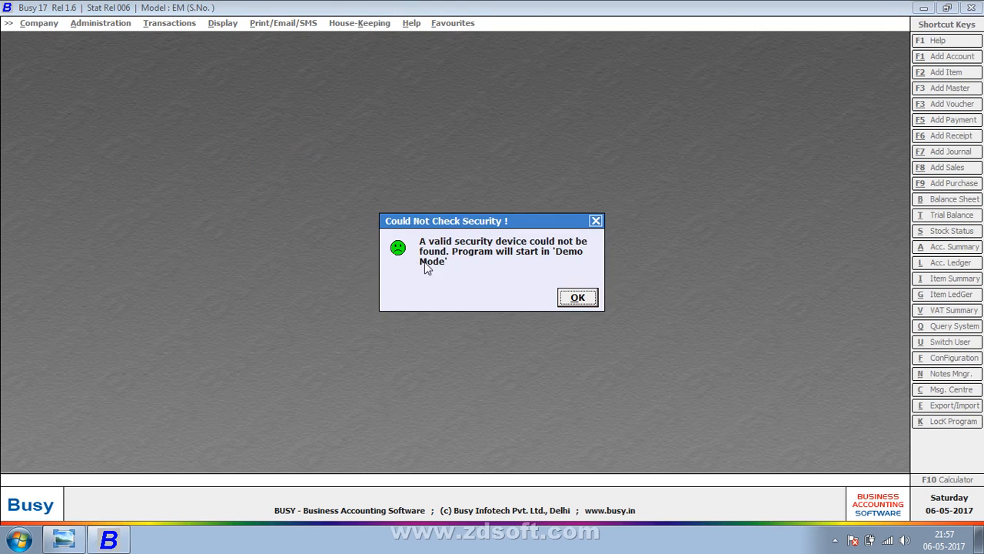
left_click(576, 298)
key("Return")
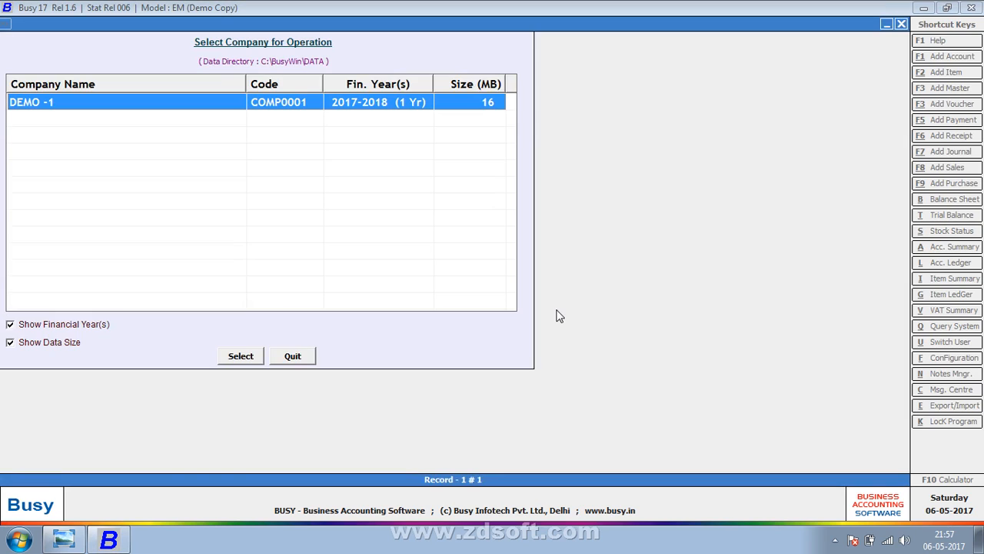
Step: Open the company DEMO -1 and log in with the user name and password
key("Return")
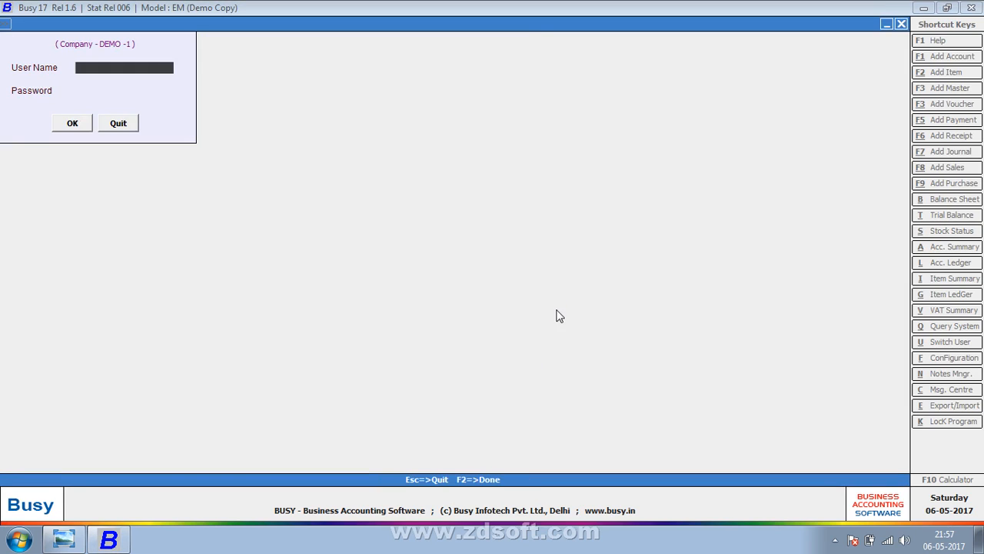
type("D")
key("Return")
type("D")
key("Return")
key("Return")
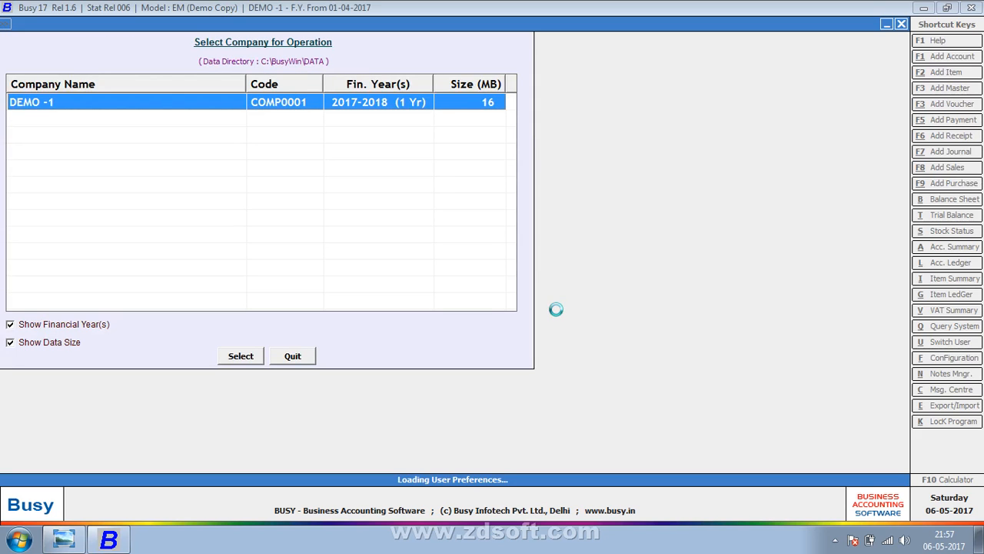
Step: Reindex the databases of DEMO -1 for F.Y. 2017-2018, choosing to proceed with the latest backup
key("Right")
key("Right")
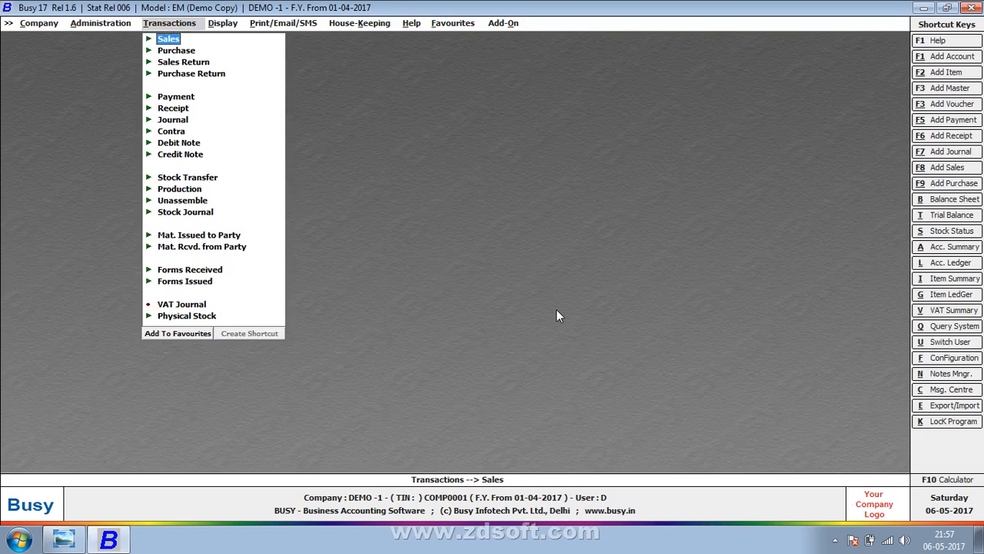
key("Right")
key("Right")
key("Right")
key("Down")
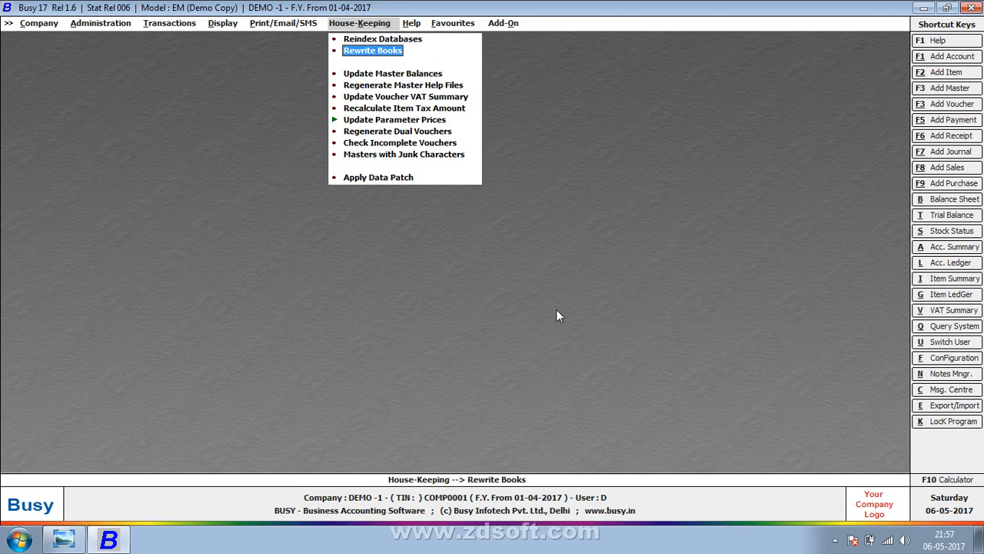
key("Up")
key("Return")
key("Down")
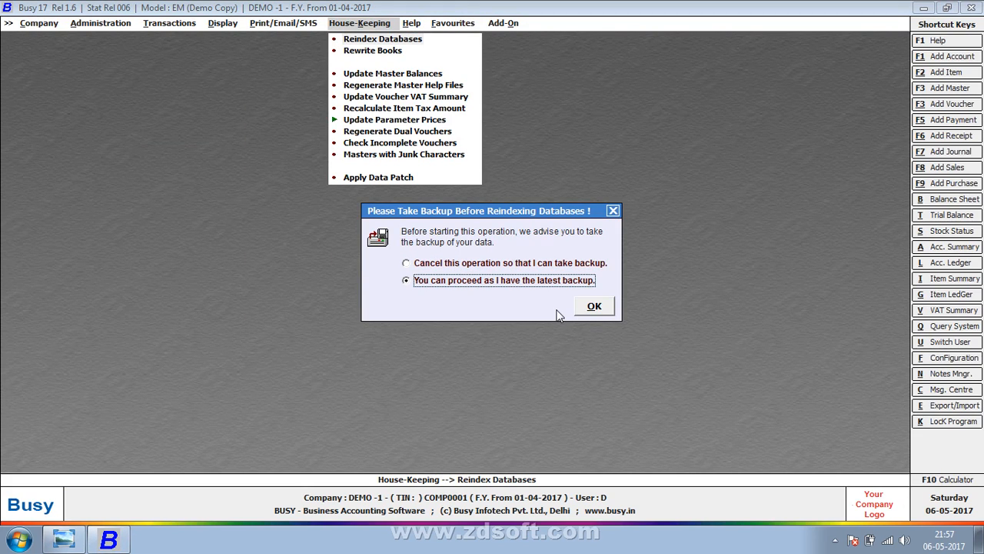
key("Return")
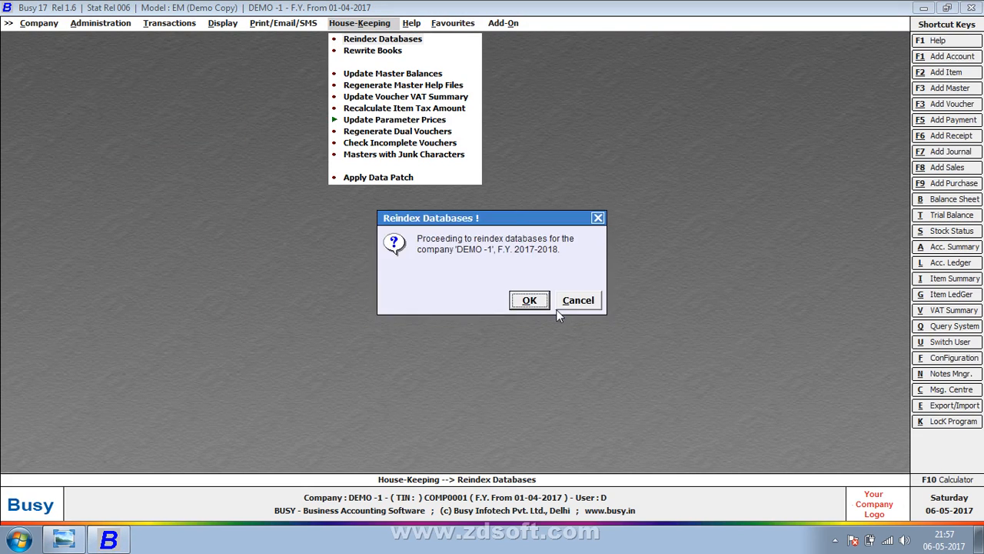
key("Return")
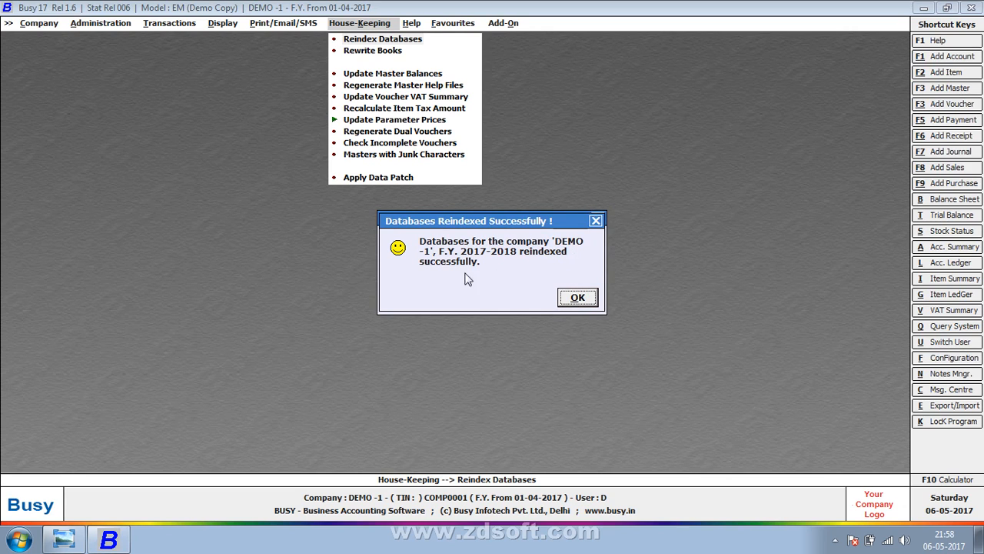
left_click(581, 297)
Step: Open a new voucher for material received from a party
key("Left")
key("Left")
key("Left")
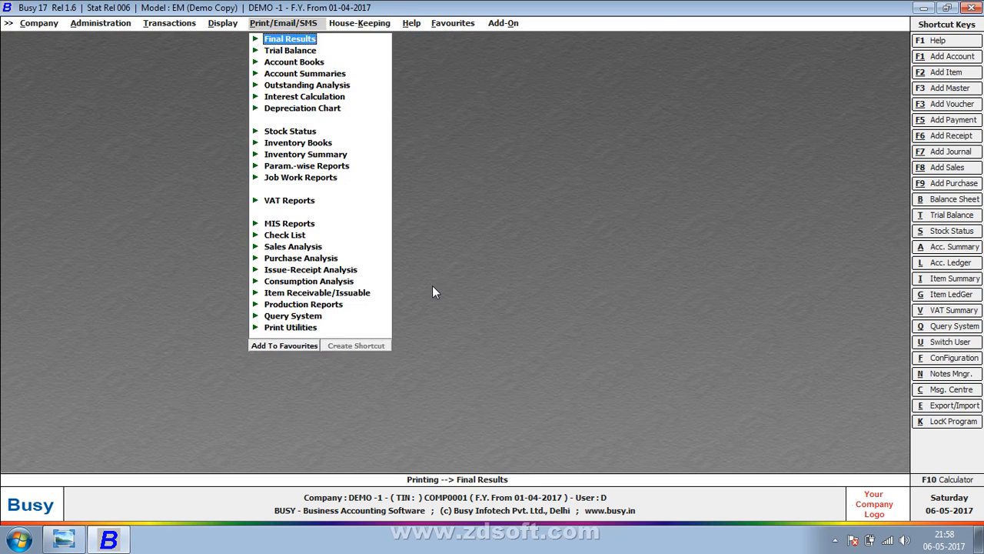
key("Down")
key("Down")
key("Down")
key("Down")
key("Down")
key("Down")
key("Down")
key("Down")
key("Down")
key("Down")
key("Down")
key("Down")
key("Down")
key("Down")
key("Down")
key("Down")
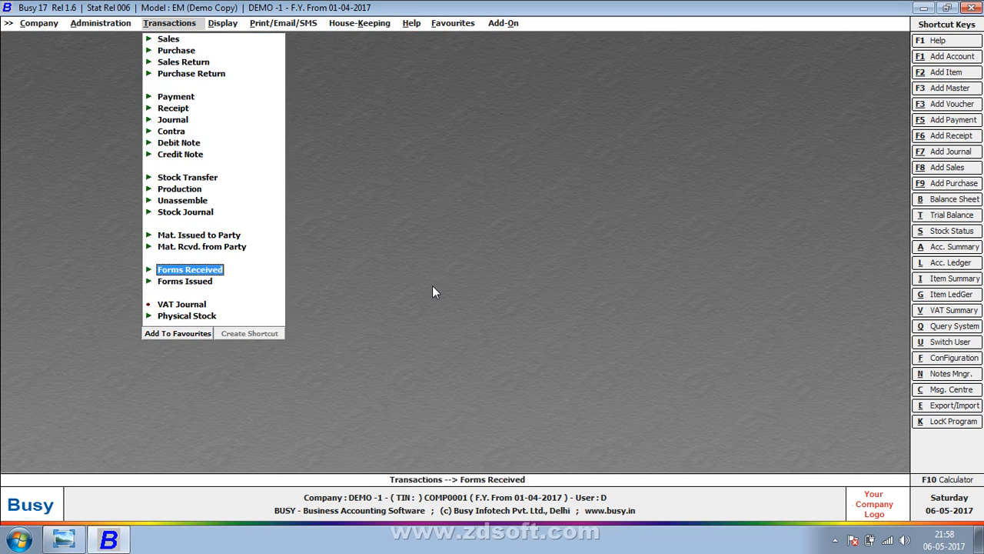
key("Up")
key("Return")
key("Return")
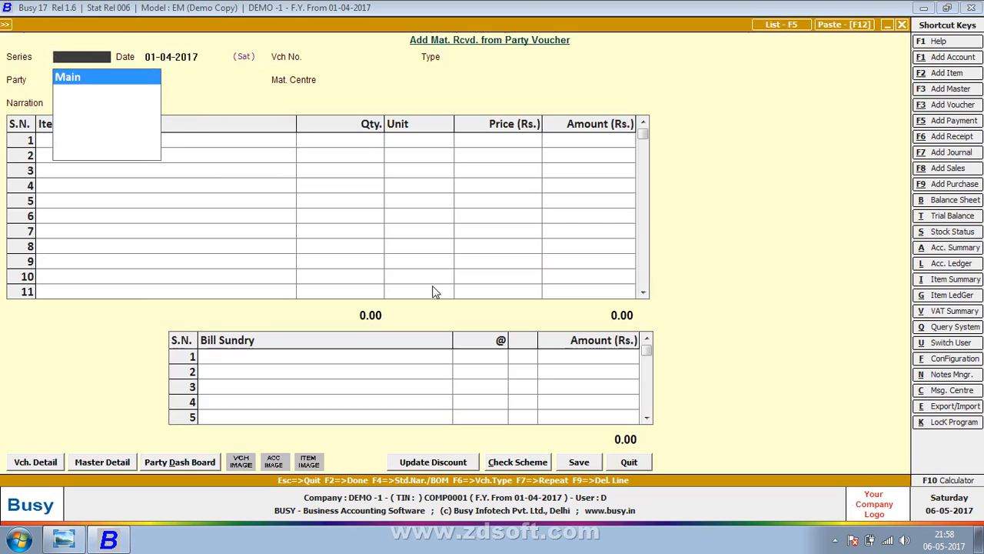
Step: Set the voucher series to Main, the date to 20-04-2017, the voucher number to 123 and the type to Rcvd. after Job Work
key("Return")
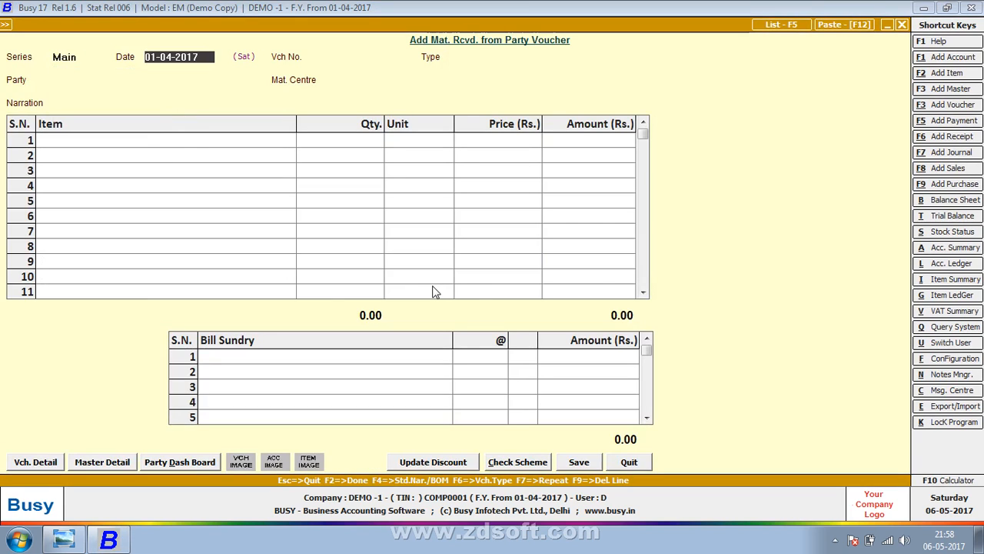
type("20")
key("Return")
type("123")
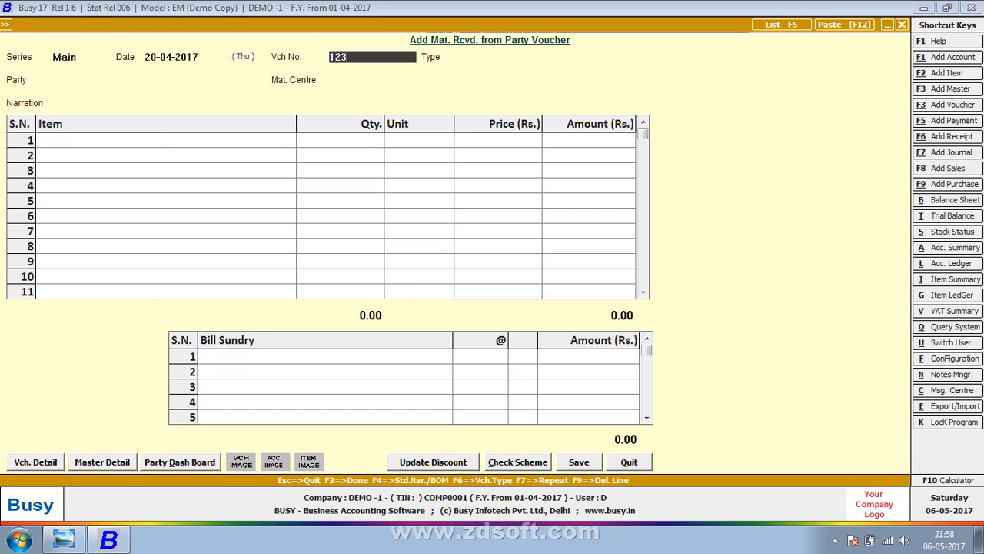
key("Return")
key("Down")
key("Return")
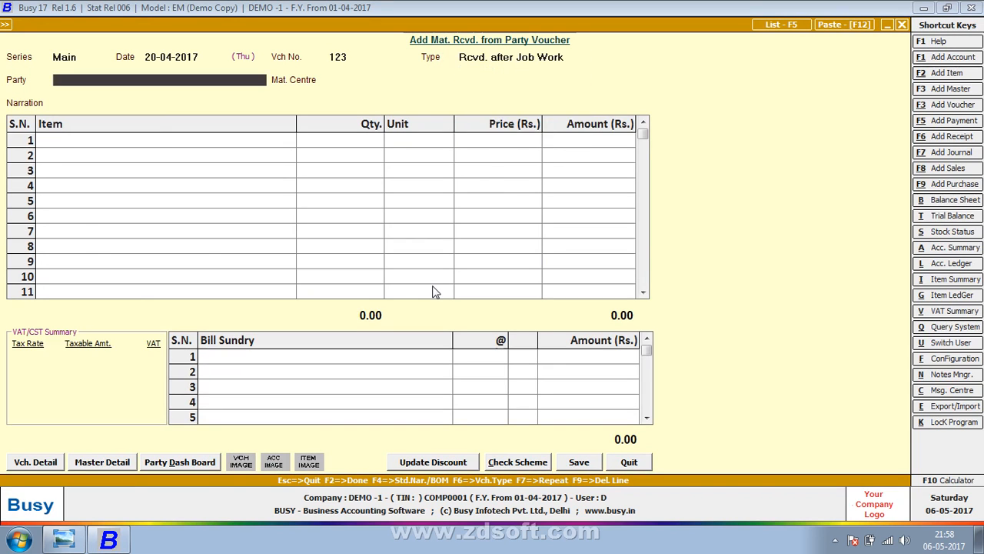
Step: Choose KAMAL FABRICATION as the party and Main Store as the material centre with blank transport details, and select DECOY JEANS as the first item
key("Down")
key("Down")
key("Down")
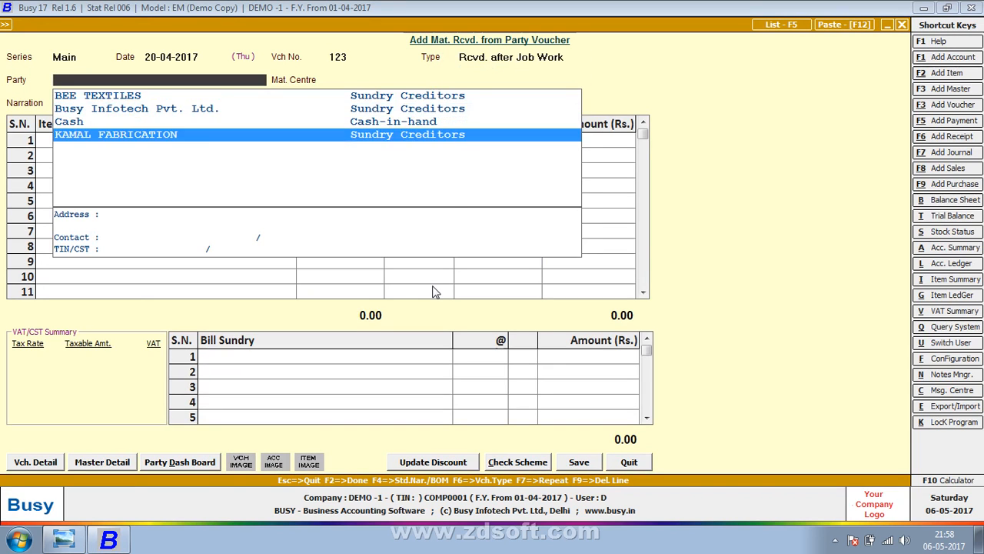
key("Return")
key("Return")
key("Return")
key("Return")
key("Return")
key("Return")
key("Return")
key("Return")
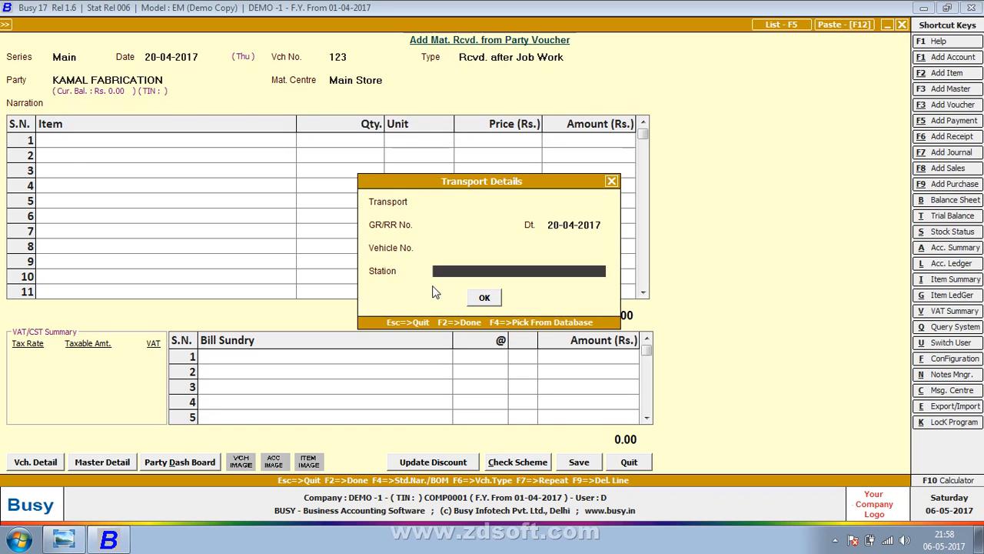
key("Return")
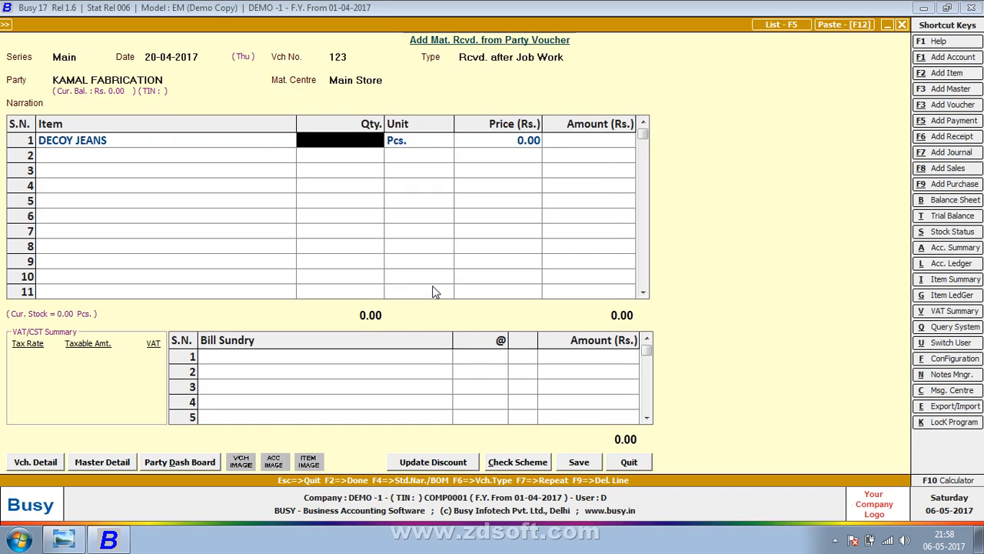
Step: Set the quantity of DECOY JEANS to 255 Pcs., leaving its size details blank
type("255")
key("Return")
key("Return")
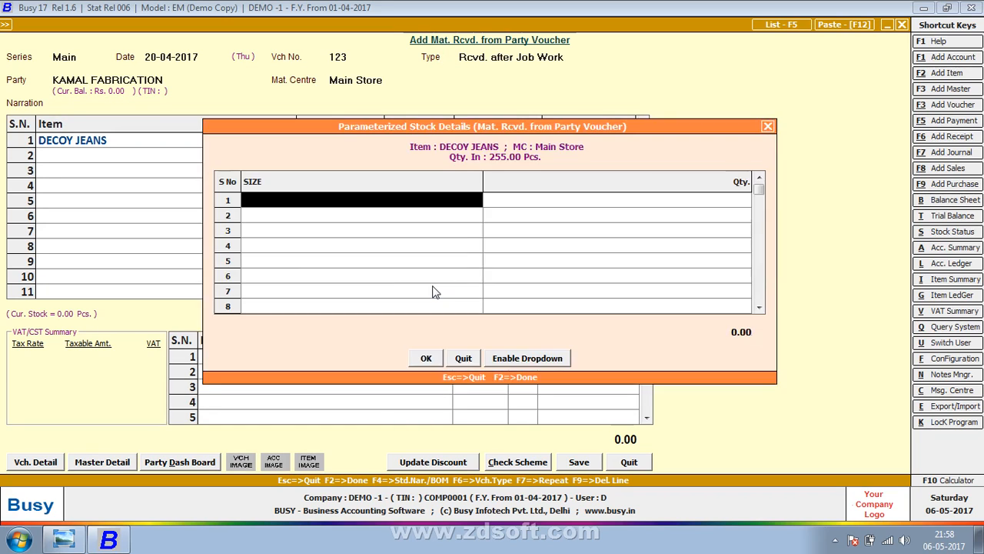
key("Return")
key("Return")
key("Return")
key("Return")
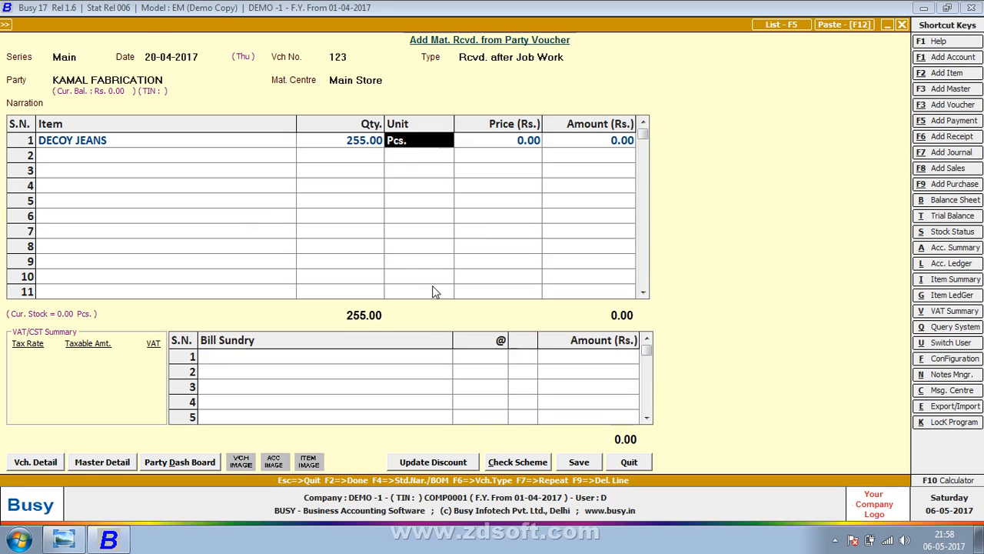
Step: Try to record 255 Pcs. of LOT NO 01 as material consumed for job ID 1
key("Return")
key("Return")
key("Return")
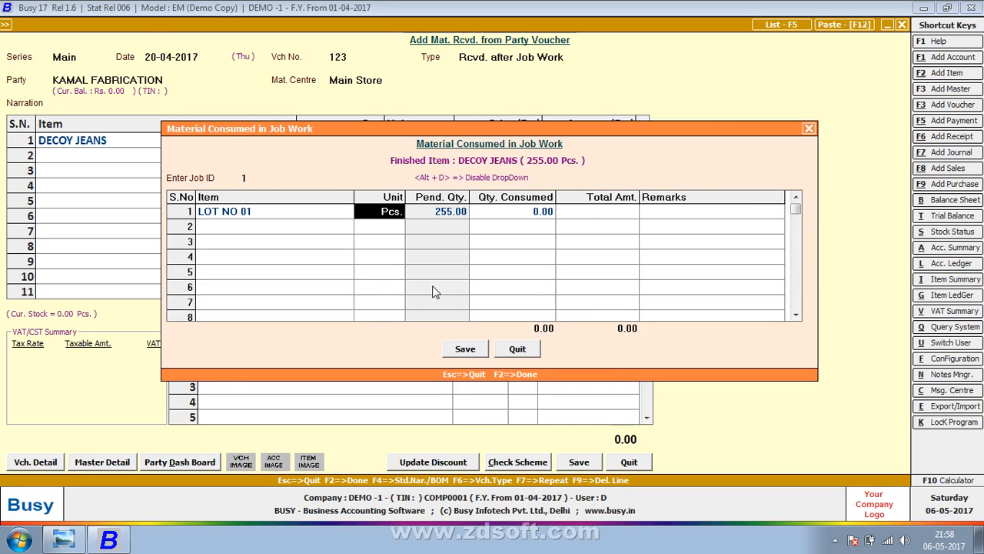
key("Return")
type("255")
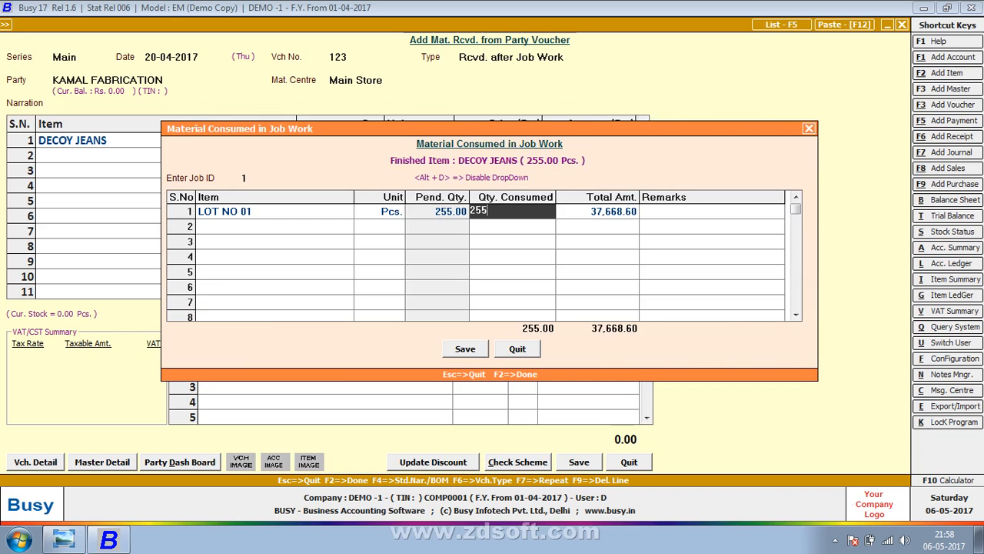
key("Return")
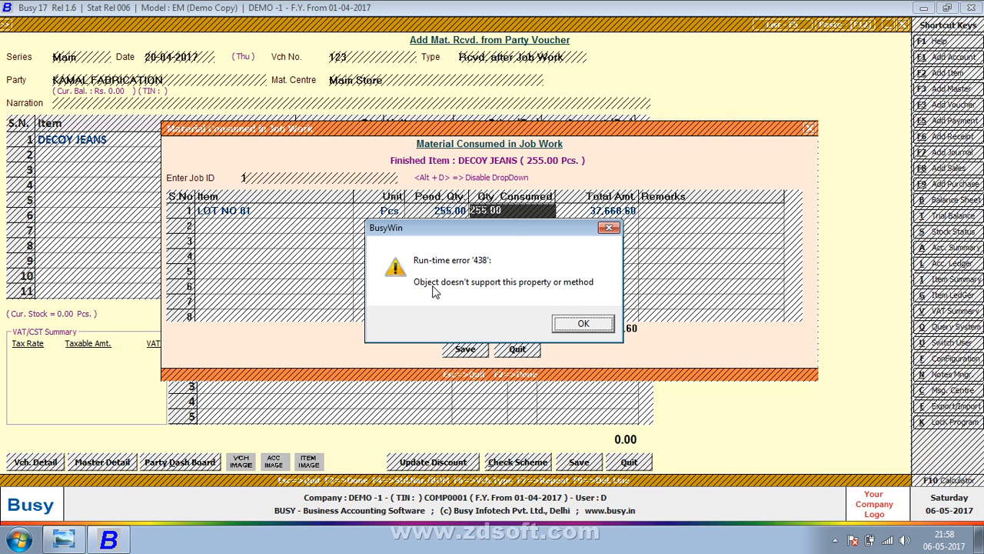
left_click(593, 328)
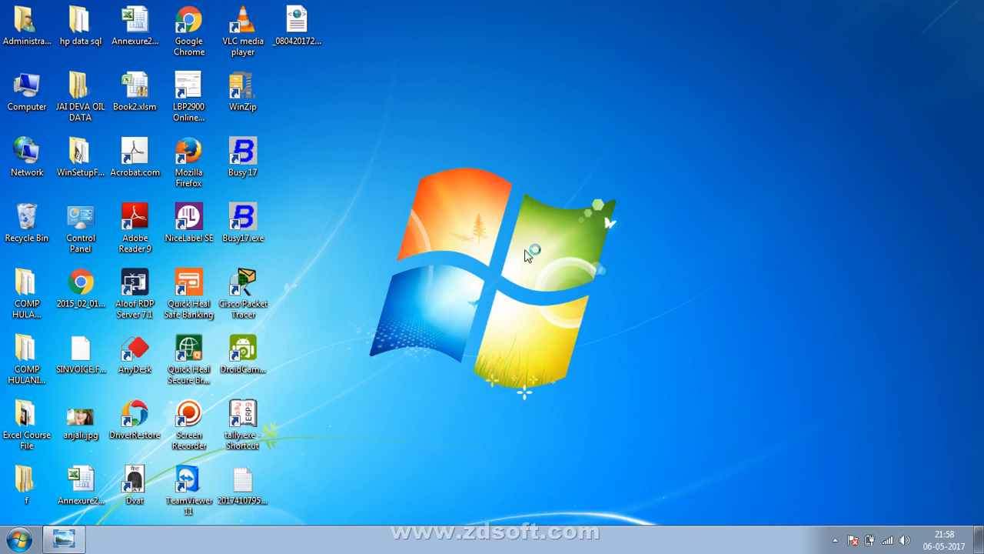
Step: Relaunch Busy 17 from the desktop and select the company DEMO -1
right_click(564, 237)
left_click(576, 275)
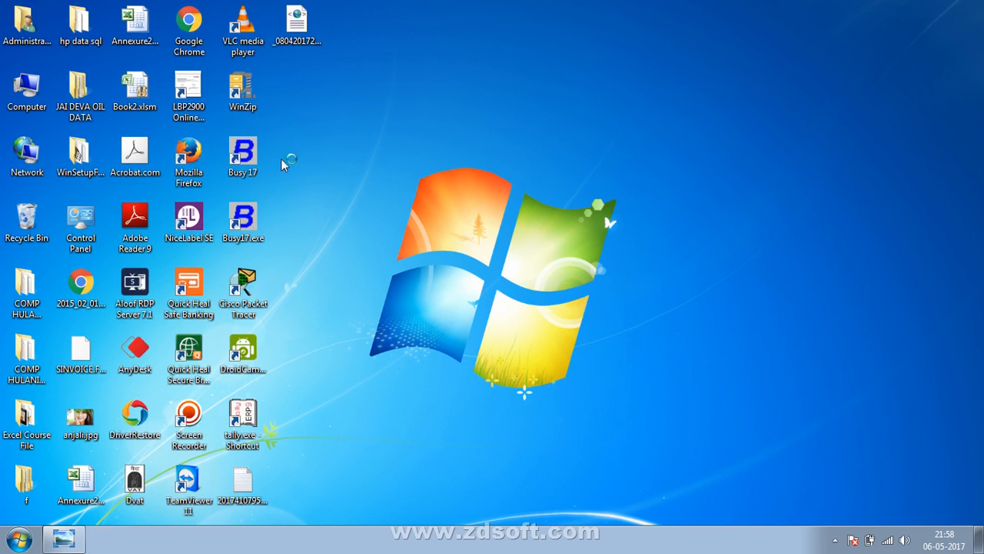
double_click(239, 159)
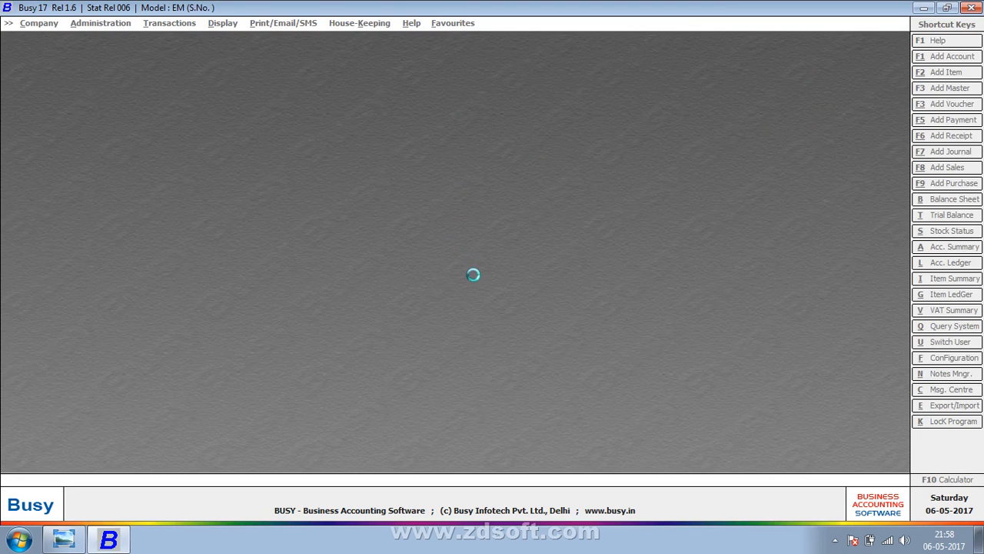
left_click(595, 302)
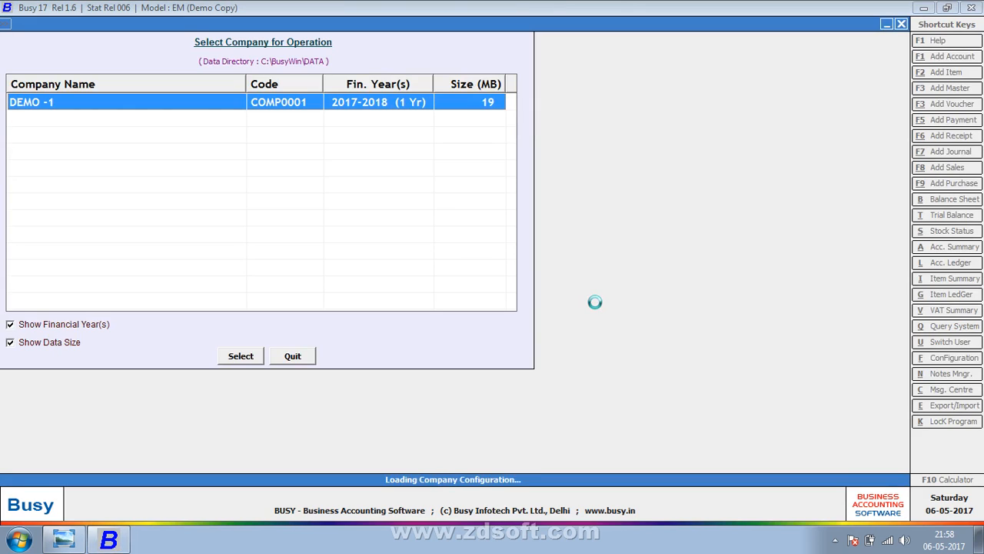
Step: Log in to DEMO -1 by entering the user name and the account password
type("D")
key("Return")
key("Return")
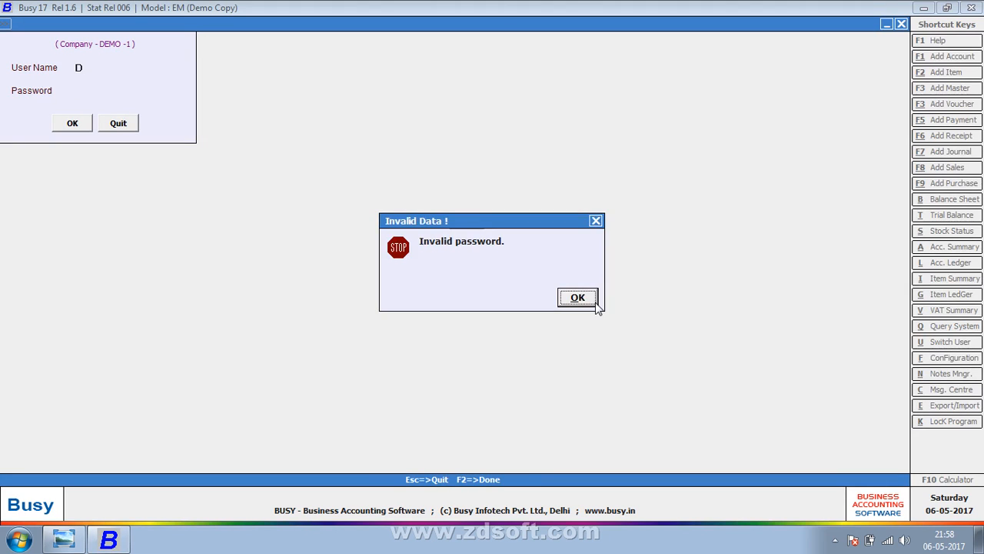
key("Return")
type("d")
key("Return")
key("Return")
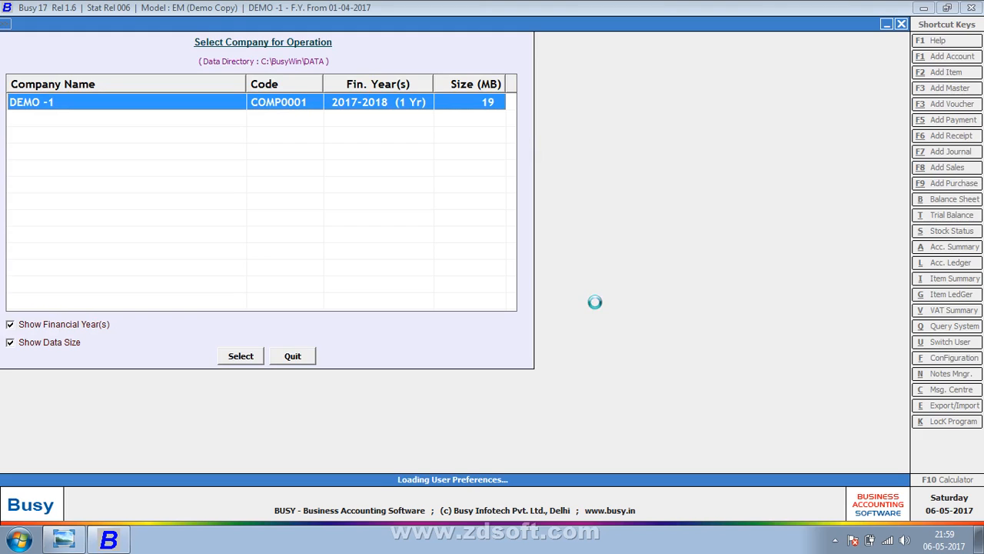
Step: Open a new voucher for material received from a party
key("Right")
key("Down")
key("Down")
key("Down")
key("Down")
key("Down")
key("Down")
key("Down")
key("Down")
key("Down")
key("Down")
key("Down")
key("Down")
key("Down")
key("Down")
key("Down")
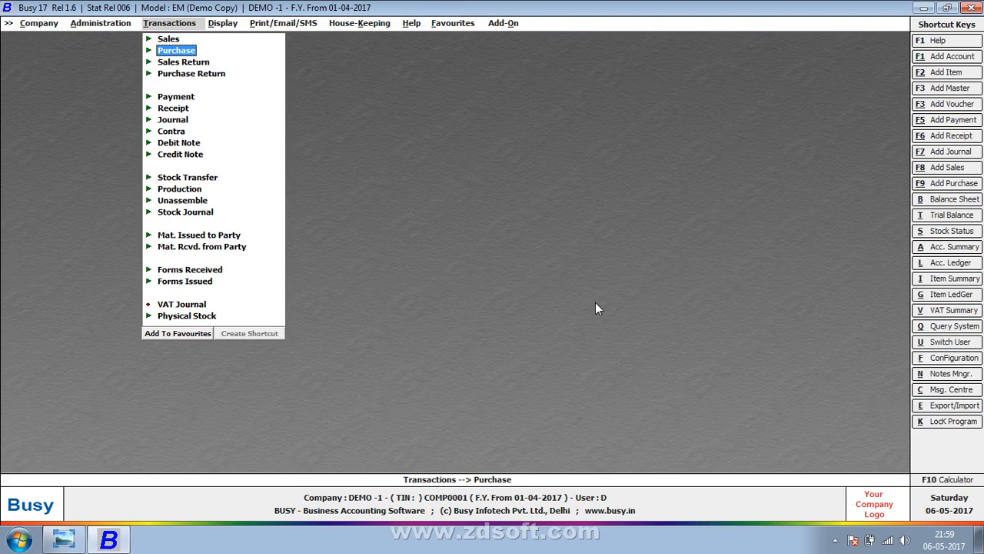
key("Return")
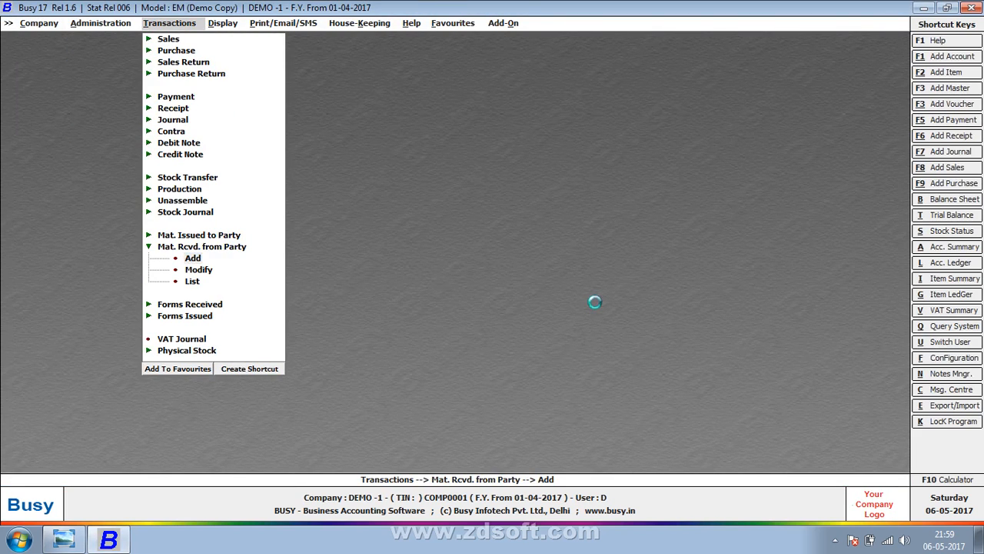
key("Return")
Step: Set the voucher series to Main, the date to 30-04-2017, the voucher number to 3 and the type to Rcvd. after Job Work
key("Return")
key("Up")
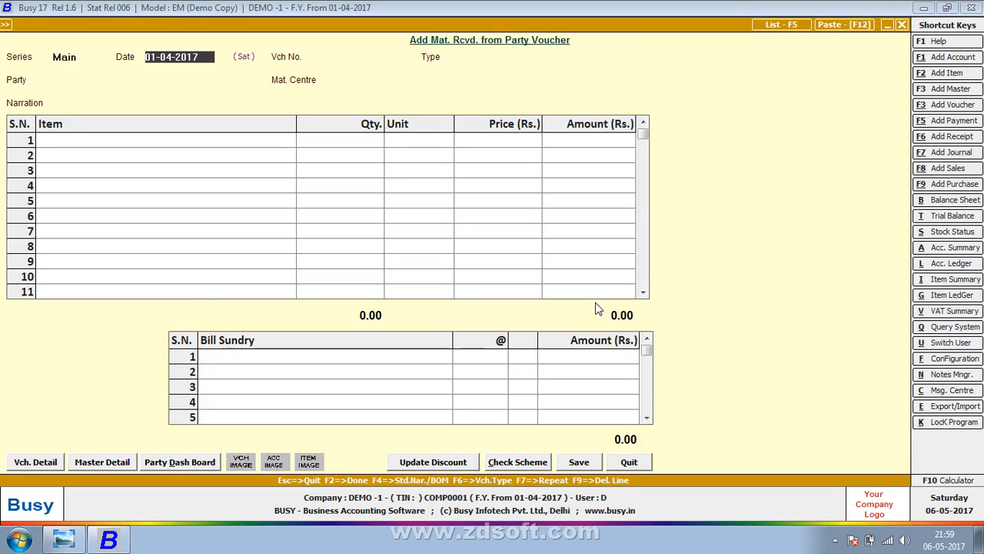
type("30")
key("Return")
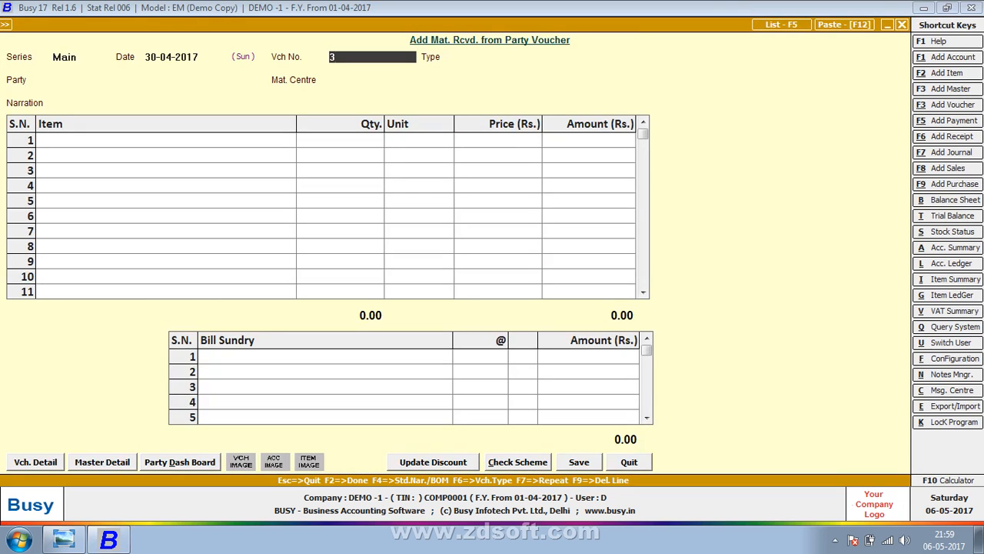
key("Return")
key("Down")
key("Return")
Step: Choose KAMAL FABRICATION as the party and Main Store as the material centre, leaving the transport details blank
key("Down")
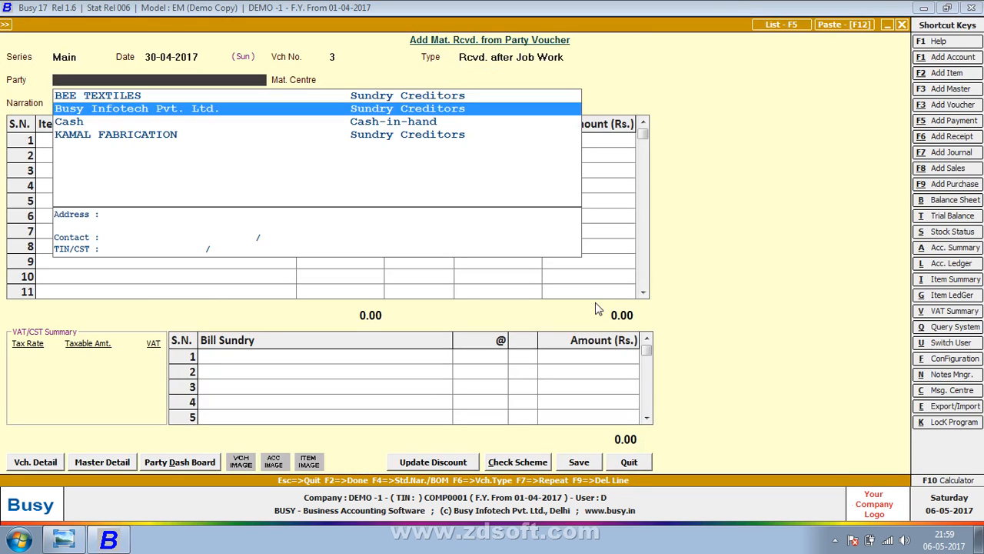
key("Down")
key("Down")
key("Return")
key("Return")
key("Return")
key("Return")
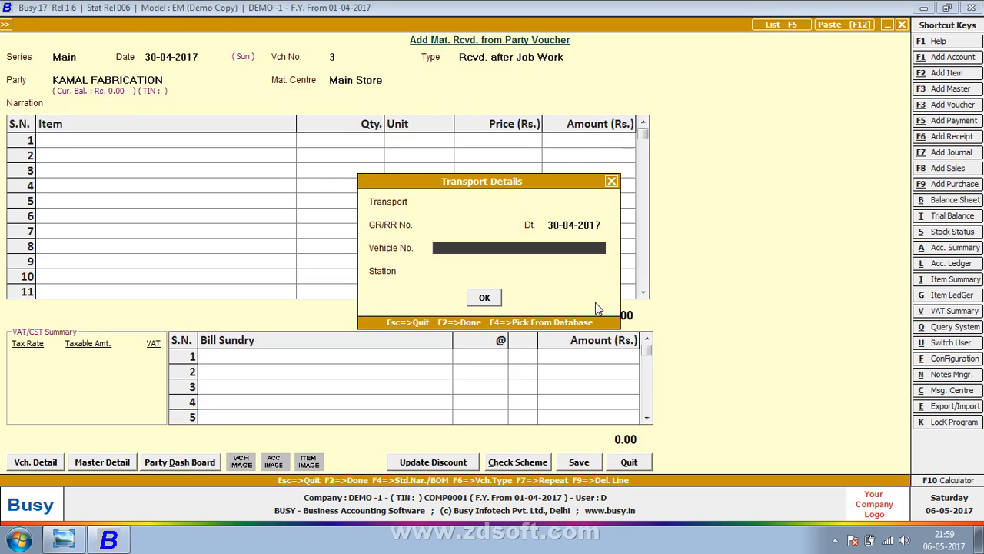
key("Return")
key("Return")
Step: Add DECOY JEANS as the first item with a quantity of 255 Pcs. and complete its size details
key("Return")
type("25")
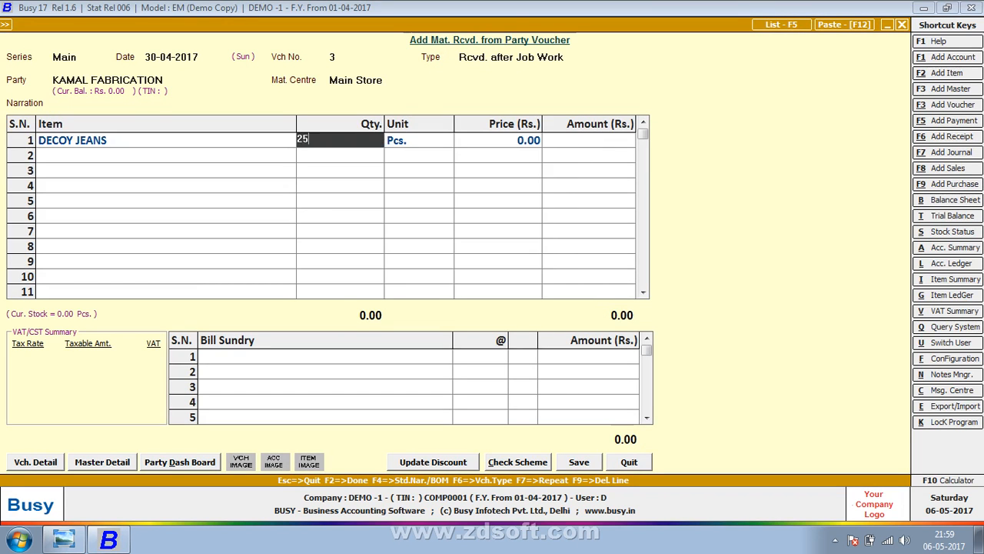
type("5")
key("Return")
key("Return")
key("space")
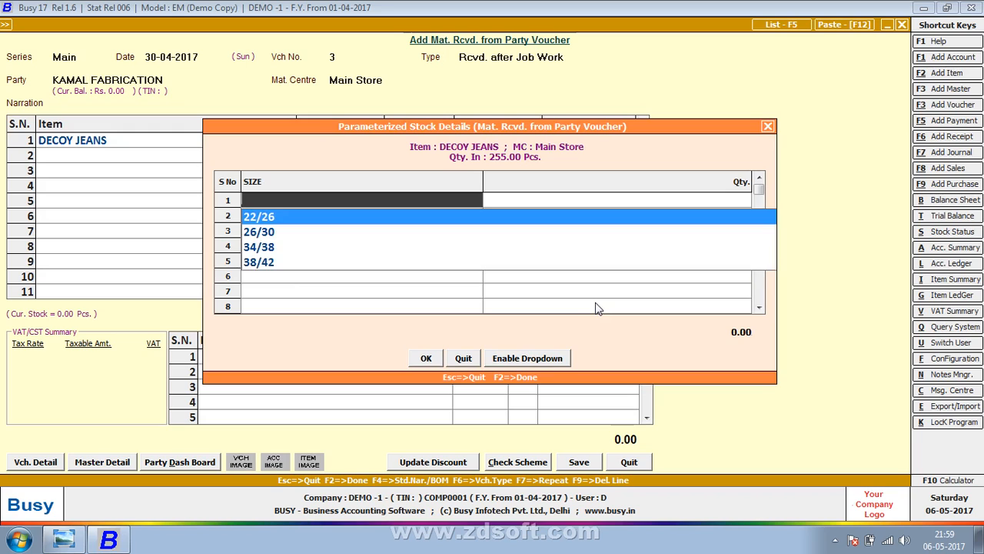
key("Return")
key("F2")
key("Return")
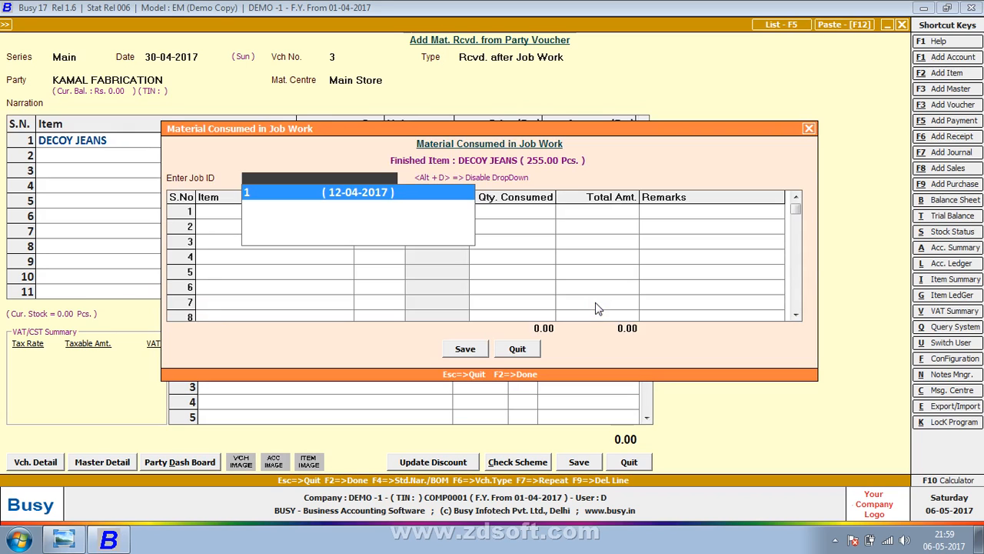
Step: Select job ID 1, record 255 Pcs. of LOT NO 01 as consumed, and save the consumed material details
key("Return")
key("Return")
key("Return")
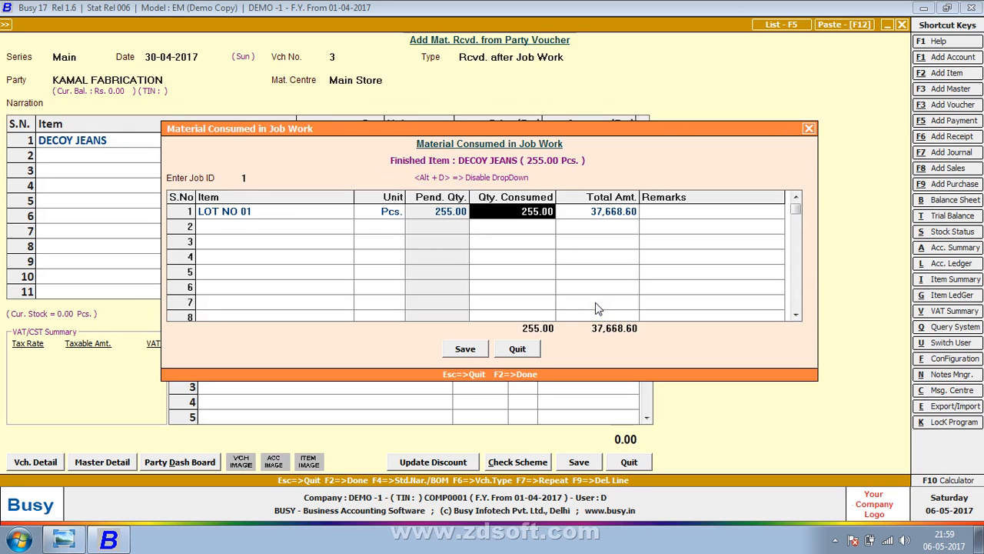
key("Return")
key("Return")
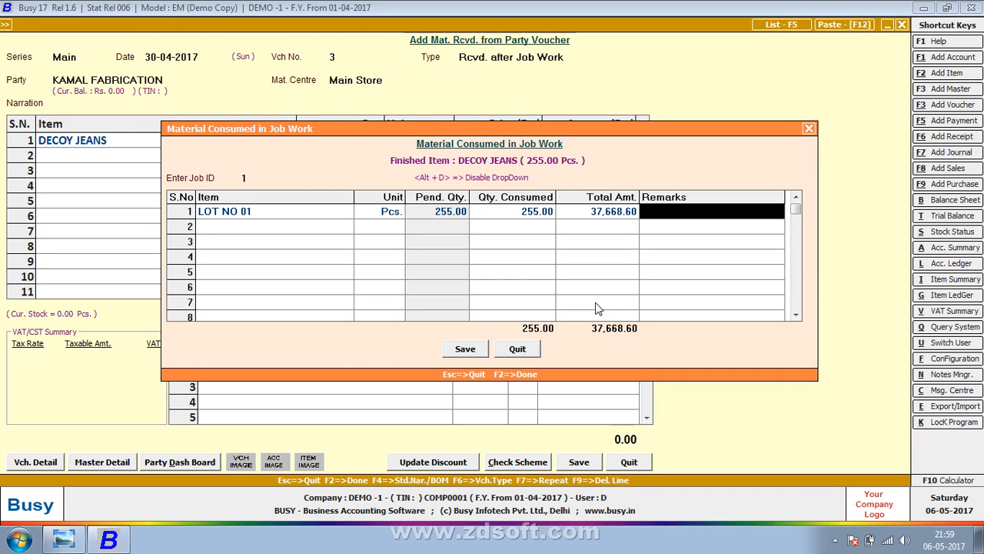
key("Return")
key("Return")
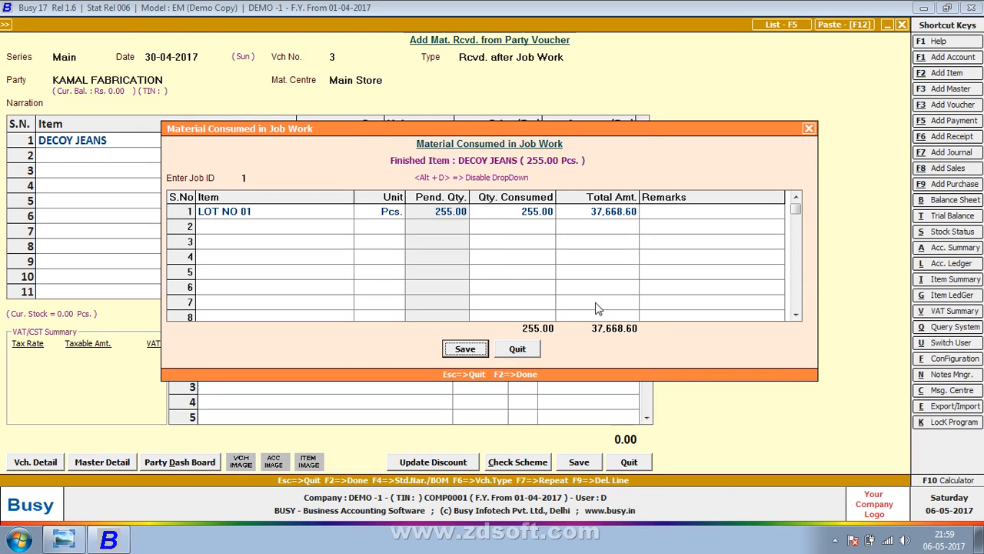
key("Return")
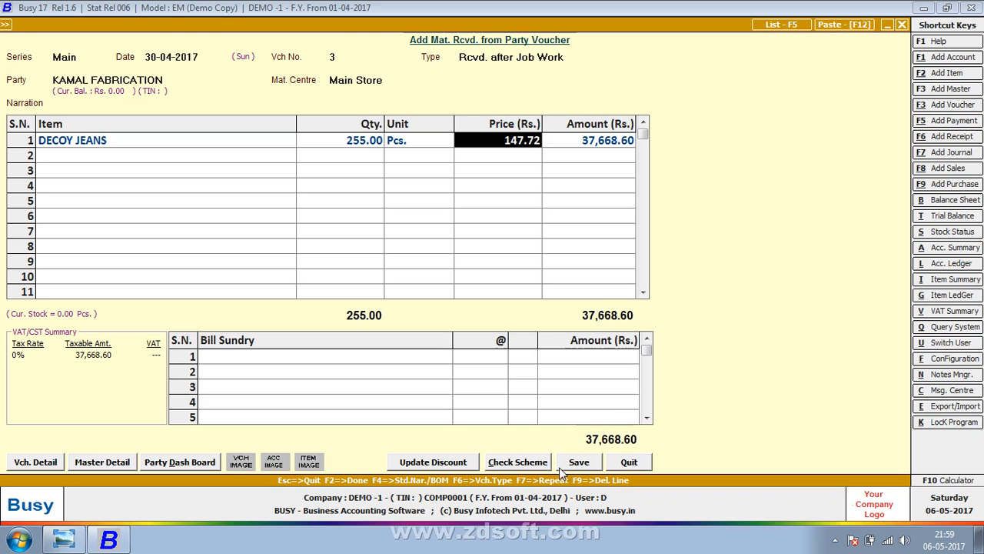
Step: Accept the item's price and start a new bill sundry master named JOB WORK FOR /MATT REVD
key("Return")
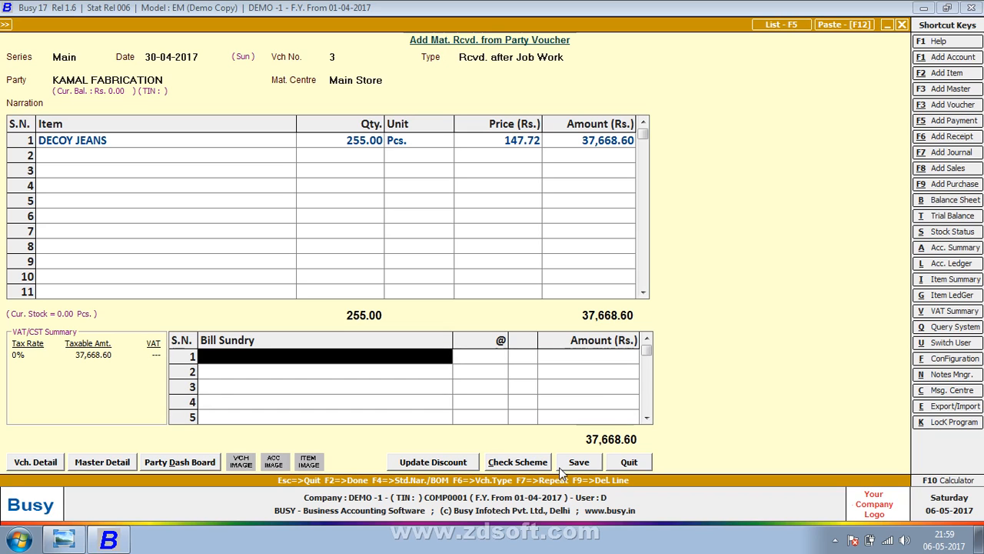
left_click(559, 466)
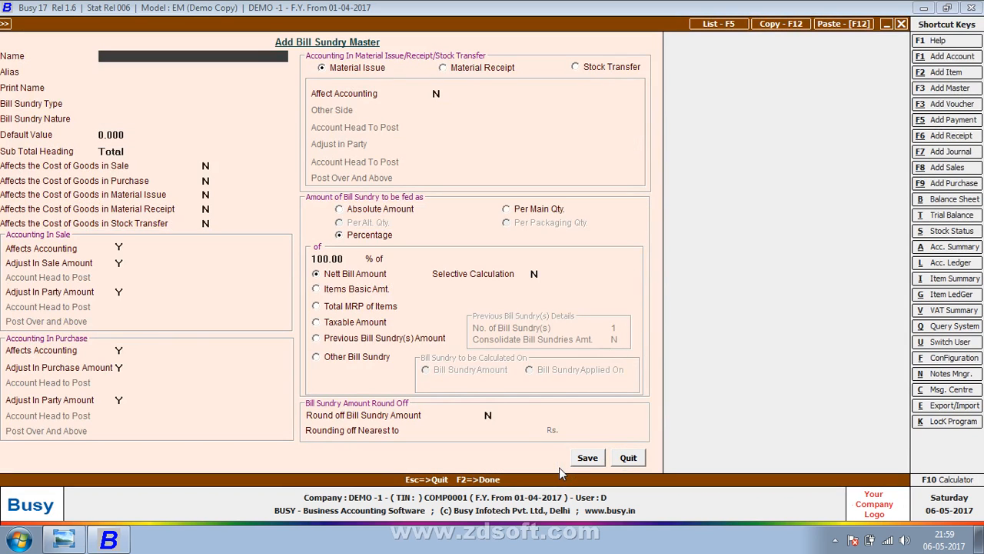
type("JOB WORK FOR /M")
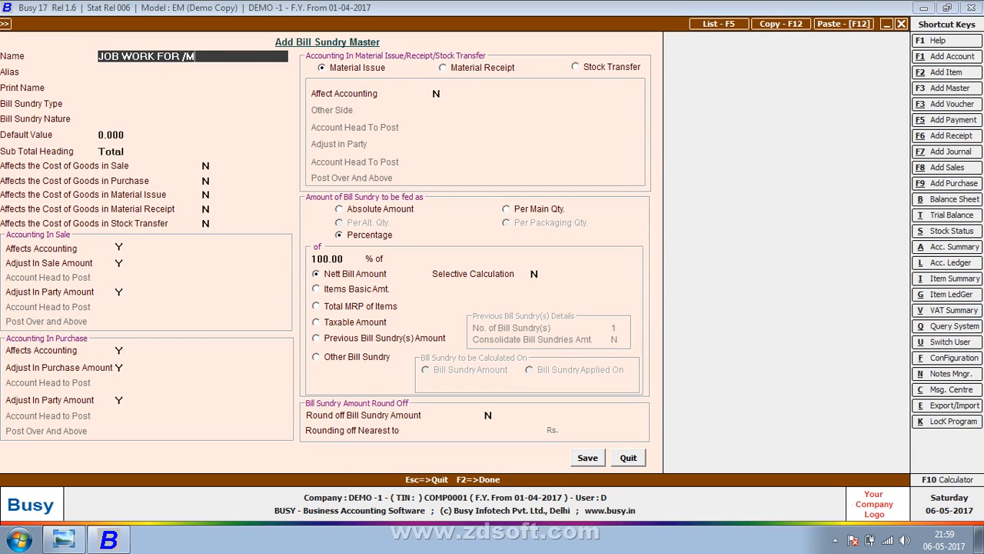
type("ATT REVD")
key("Return")
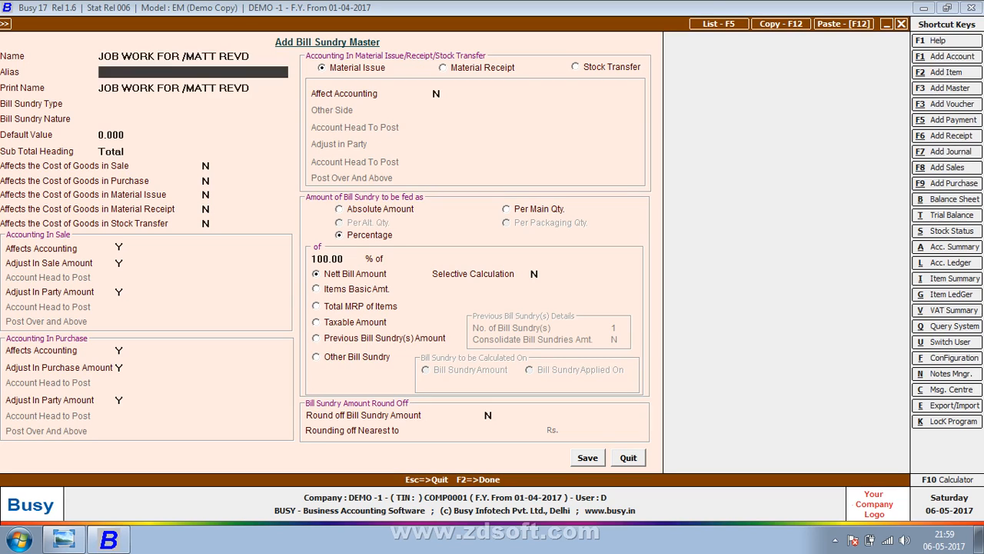
Step: Set the bill sundry type to Additive and its nature to Others, keeping the default value and sub total heading
key("Return")
key("Return")
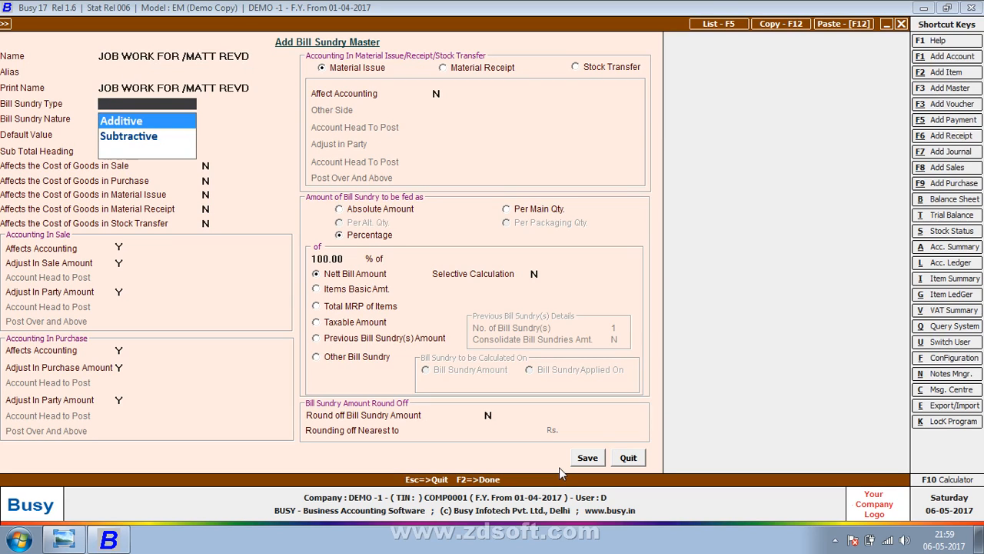
key("Return")
key("Return")
key("Return")
key("Return")
key("Return")
key("Return")
key("Return")
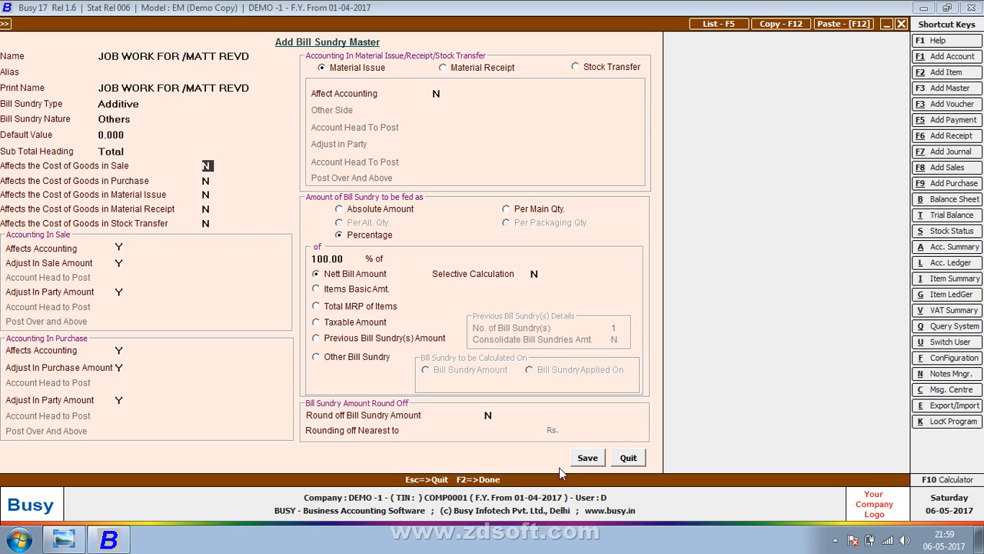
Step: Make the bill sundry affect the cost of goods in material receipt
key("Return")
type("N")
key("Up")
type("Y")
Step: Enable accounting for material receipt in the bill sundry, with the other side set to Specify Acc. Here
left_click(458, 67)
left_click(436, 91)
type("Y")
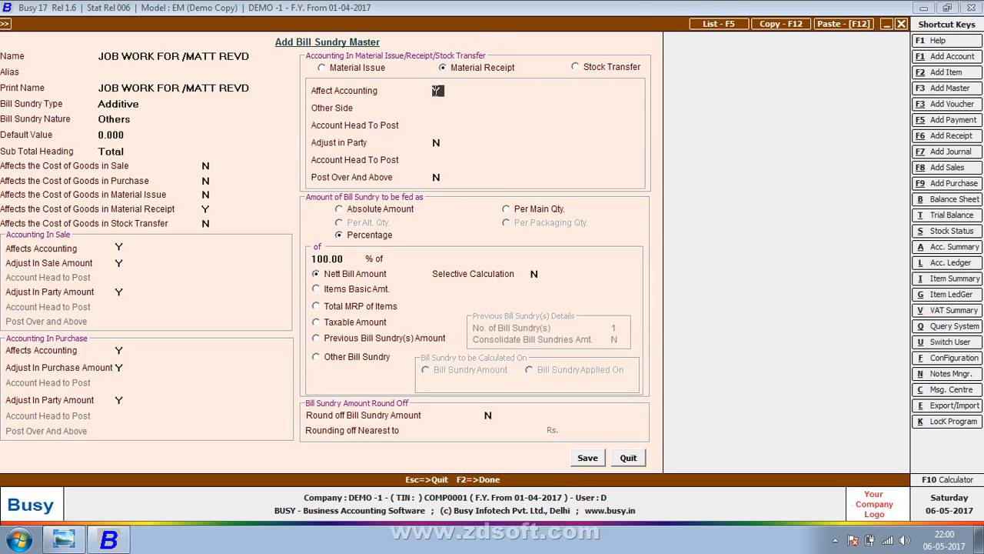
key("Return")
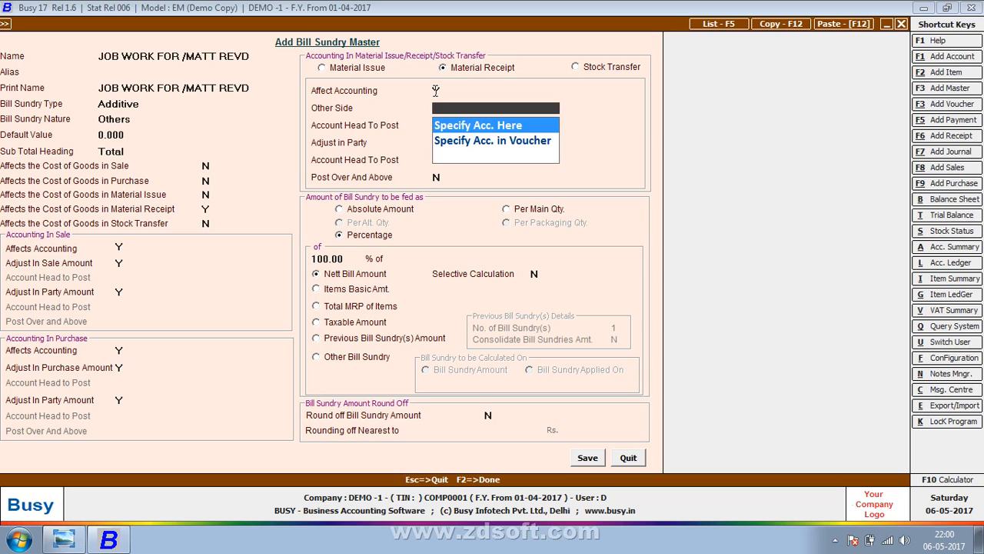
key("Return")
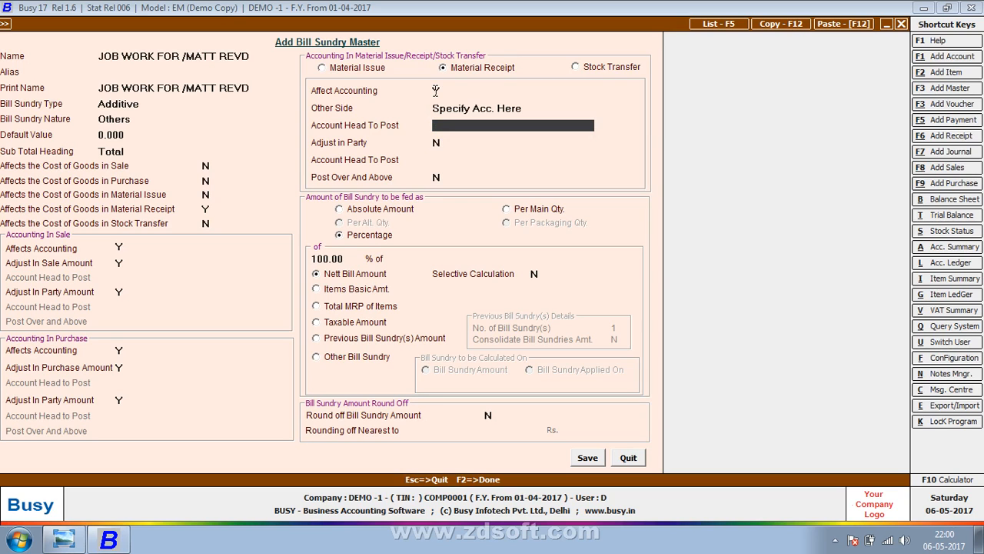
Step: Create and save a posting account named JOB WORK under the Expenses (Direct/Mfg.) group
key("F3")
type("J")
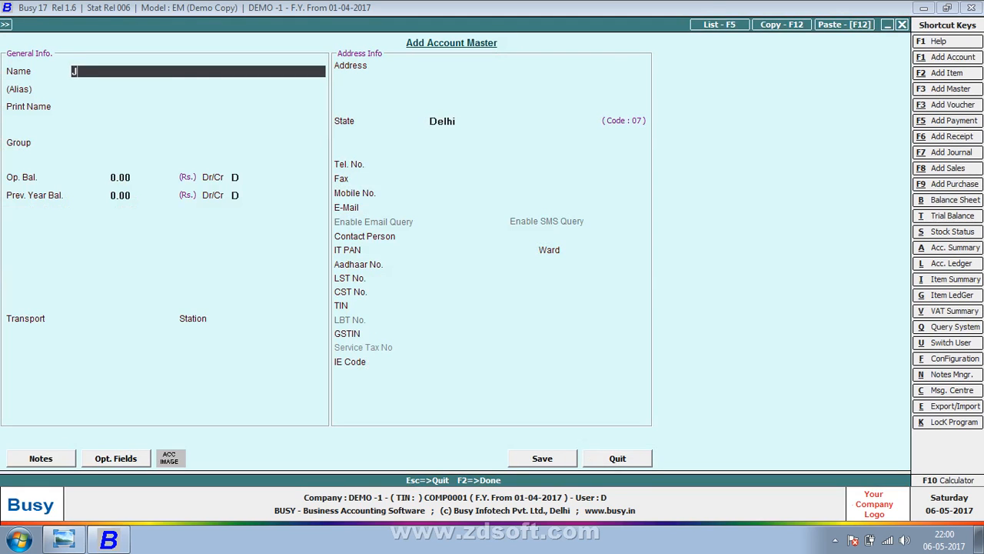
type("OB WORK")
key("Return")
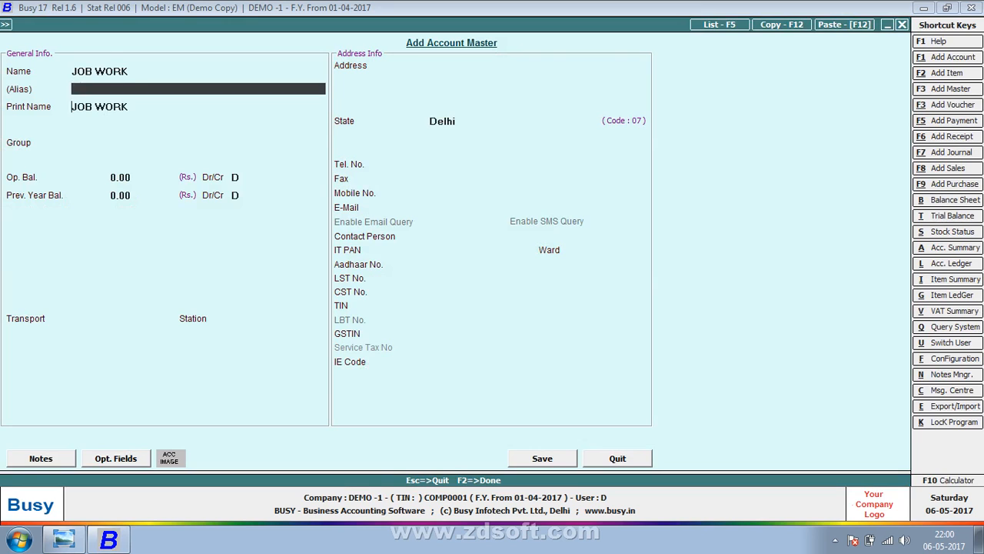
key("Return")
type("ex")
key("Return")
key("Return")
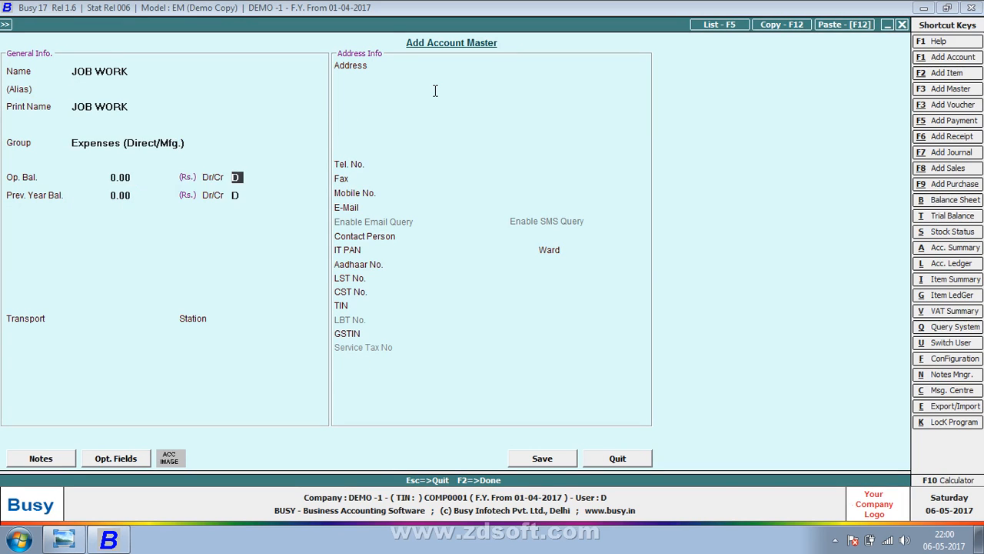
key("F2")
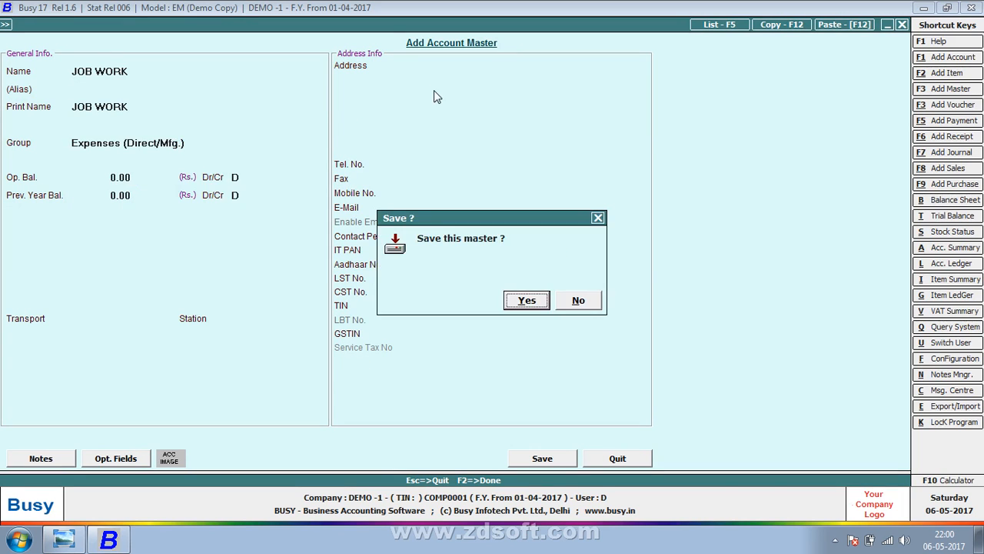
key("Return")
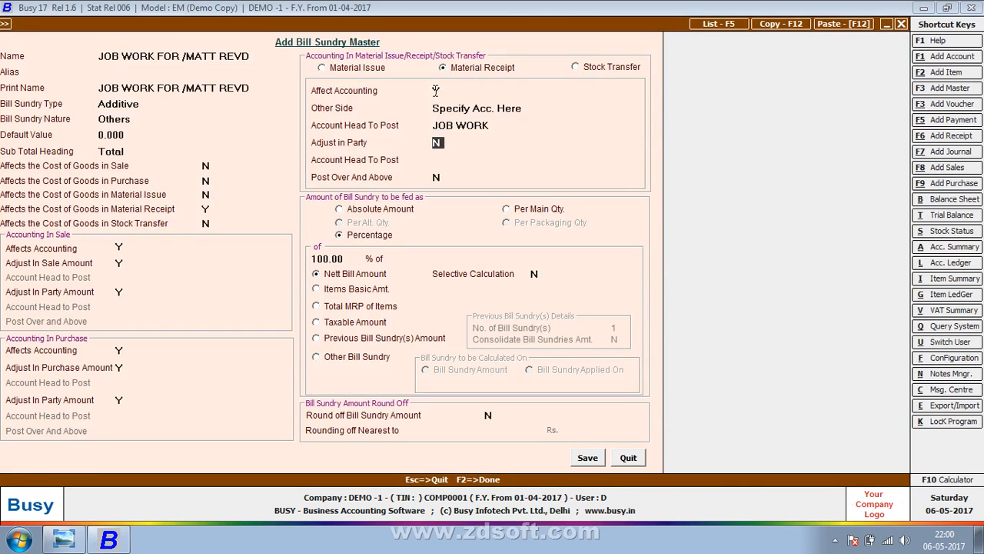
Step: Adjust the bill sundry in the party and post it over and above, feed its amount per main quantity, and save the master
key("y")
key("Return")
key("Return")
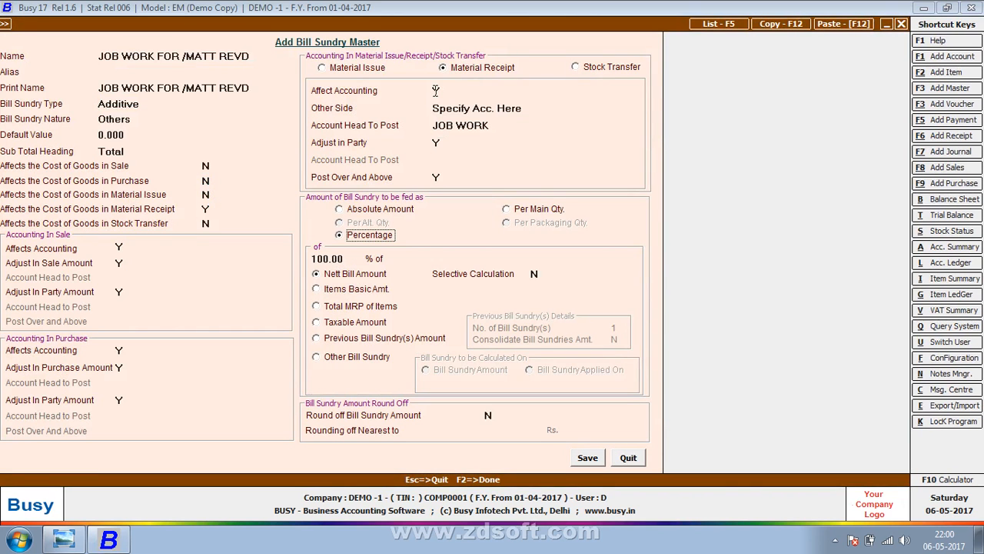
left_click(538, 210)
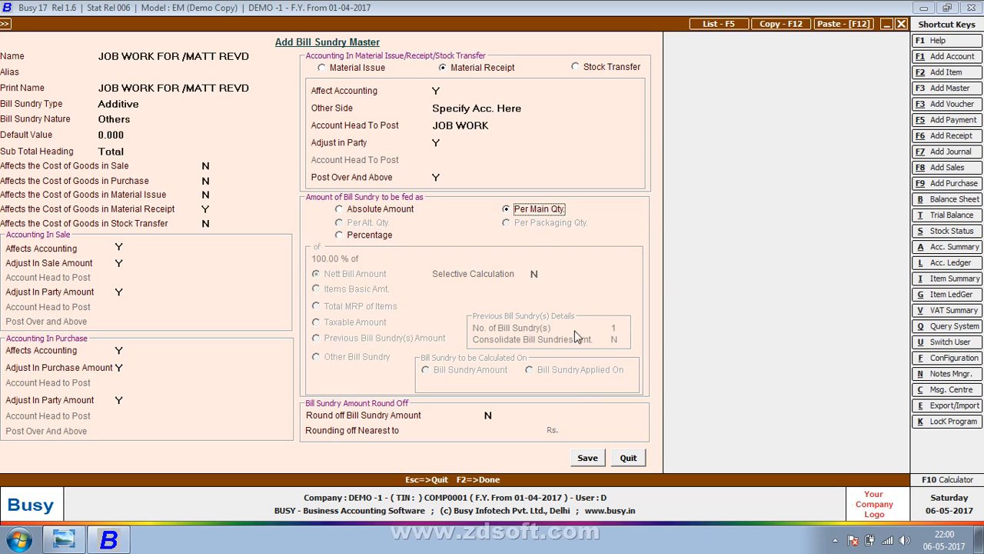
left_click(586, 457)
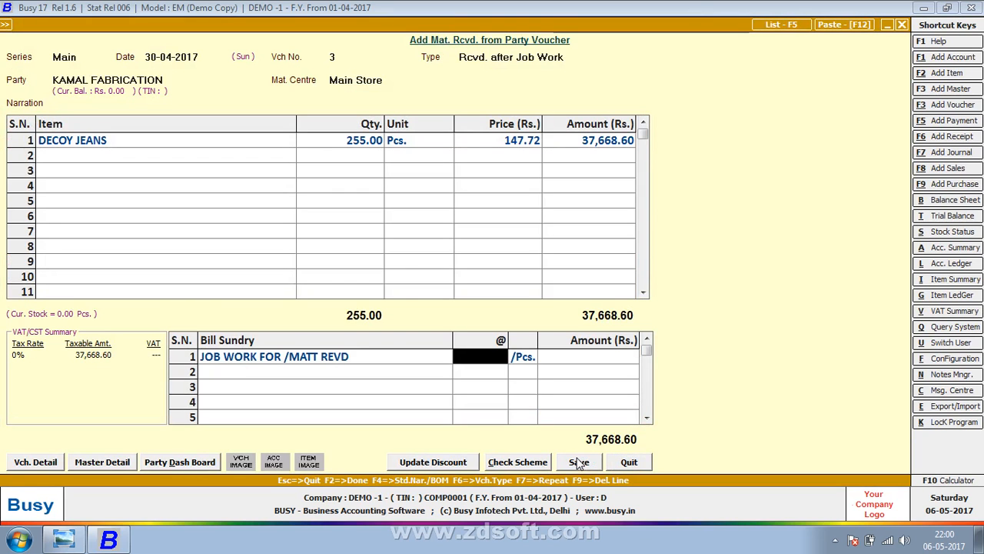
Step: Set the job work bill sundry's rate to 90 per piece and save the material received voucher
type("90")
key("Return")
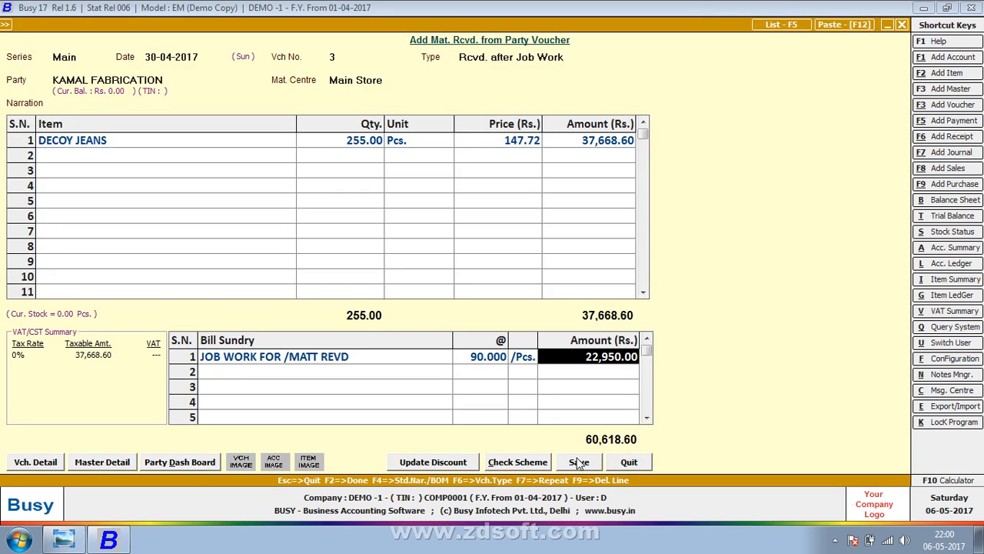
left_click(579, 462)
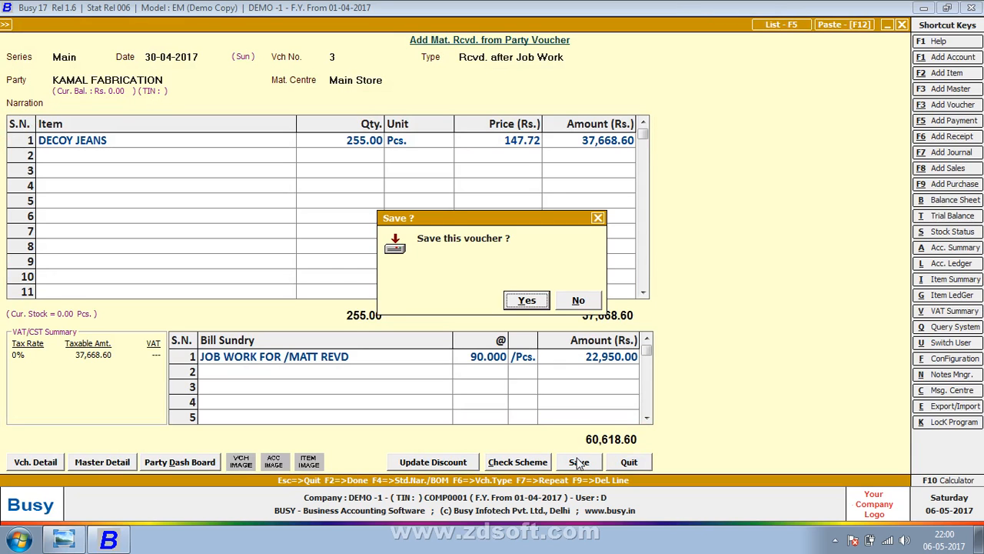
key("Return")
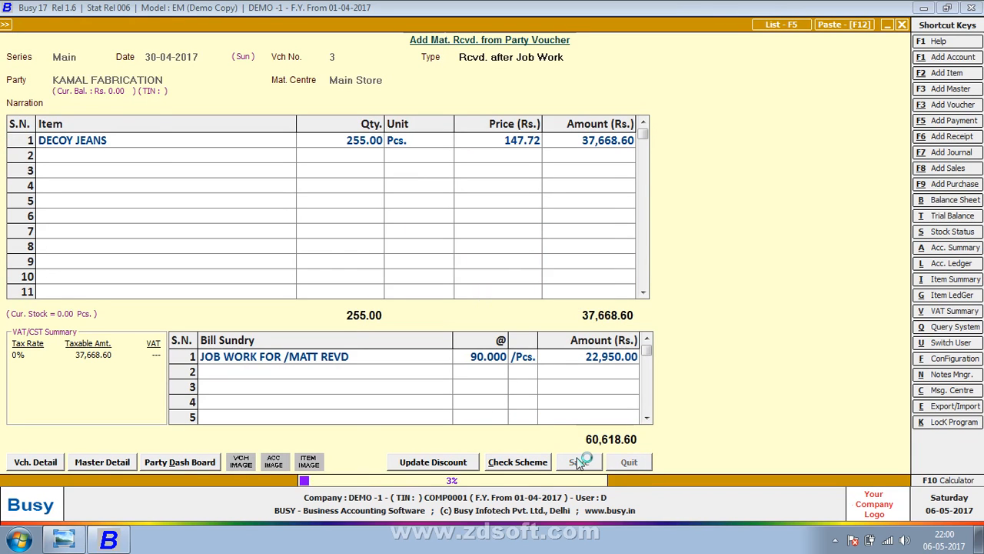
Step: Start a new stock transfer voucher in series Main, dated 01-05-2017, with Main Store as the source
key("Escape")
key("Escape")
key("Up")
key("Up")
key("Up")
key("Up")
key("Up")
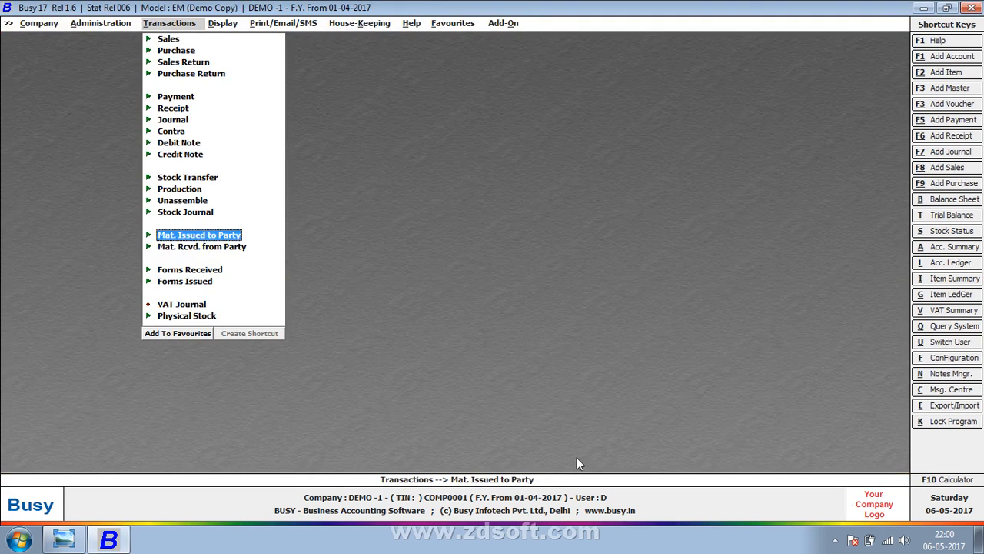
key("Return")
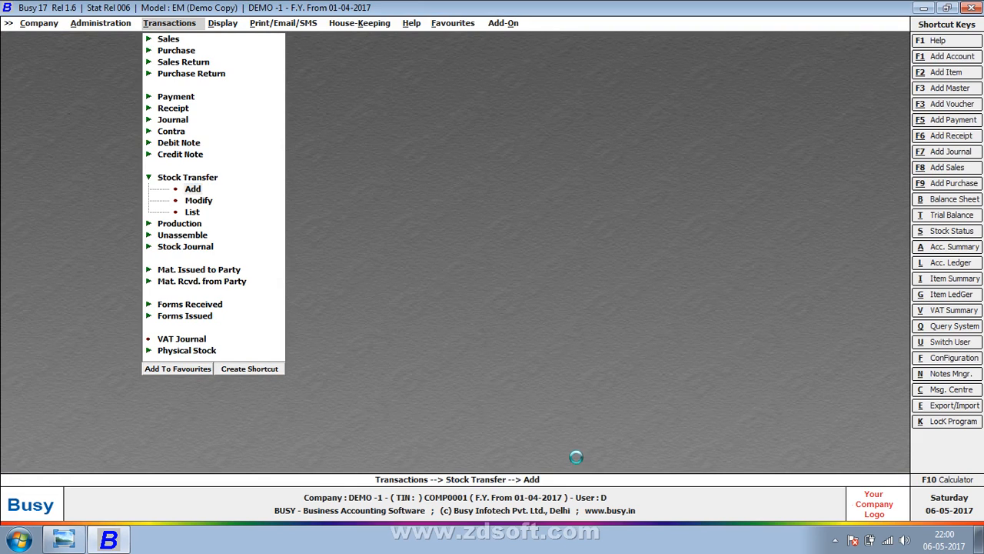
key("Return")
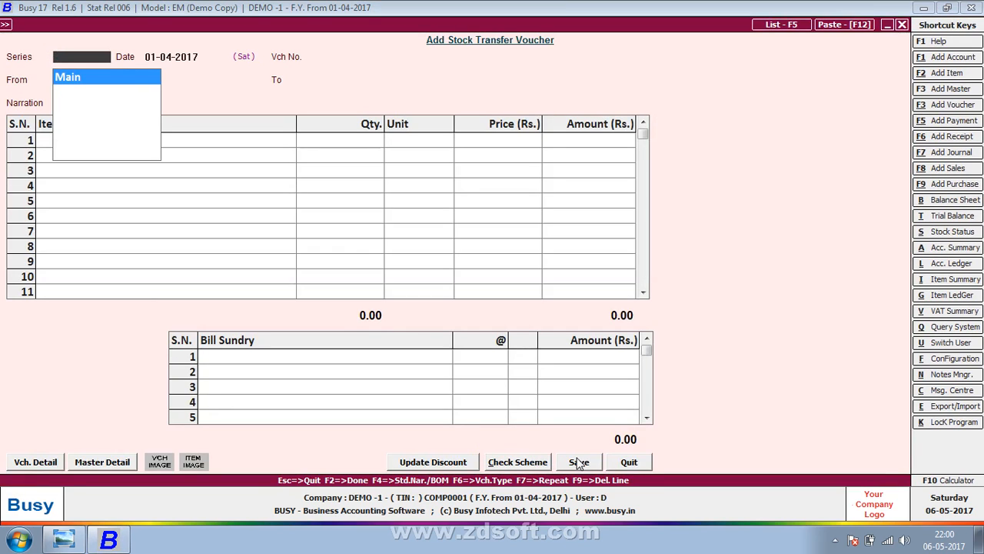
key("Return")
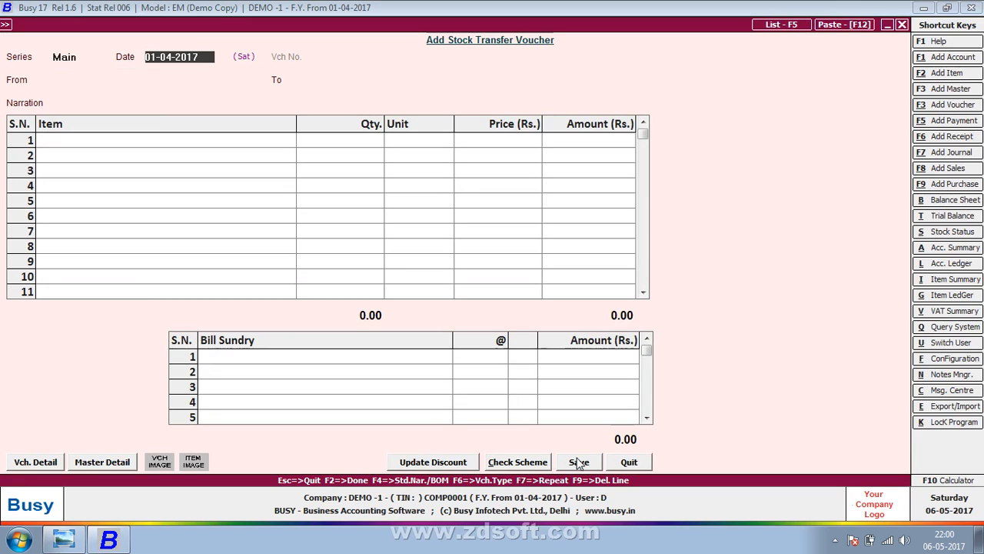
type("1-5")
key("Return")
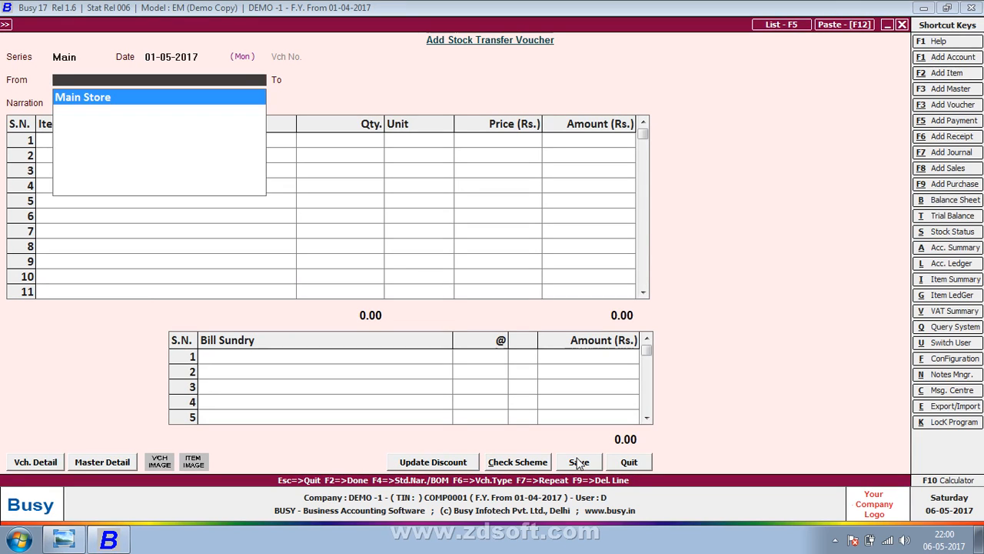
key("Return")
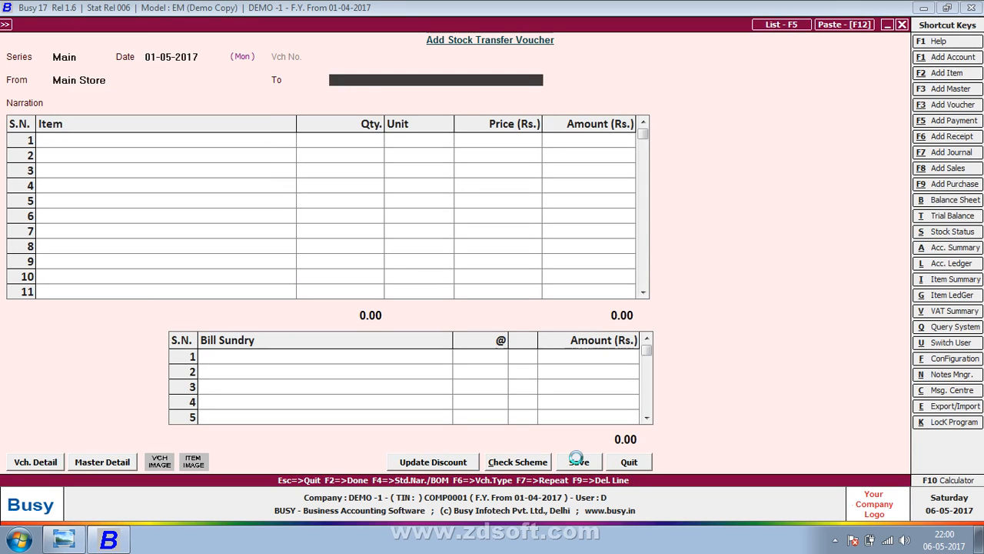
Step: Define a new destination material centre WASHING under Production Floors with stock account Stock and accounting in stock transfer enabled
key("F3")
type("WASHINHG")
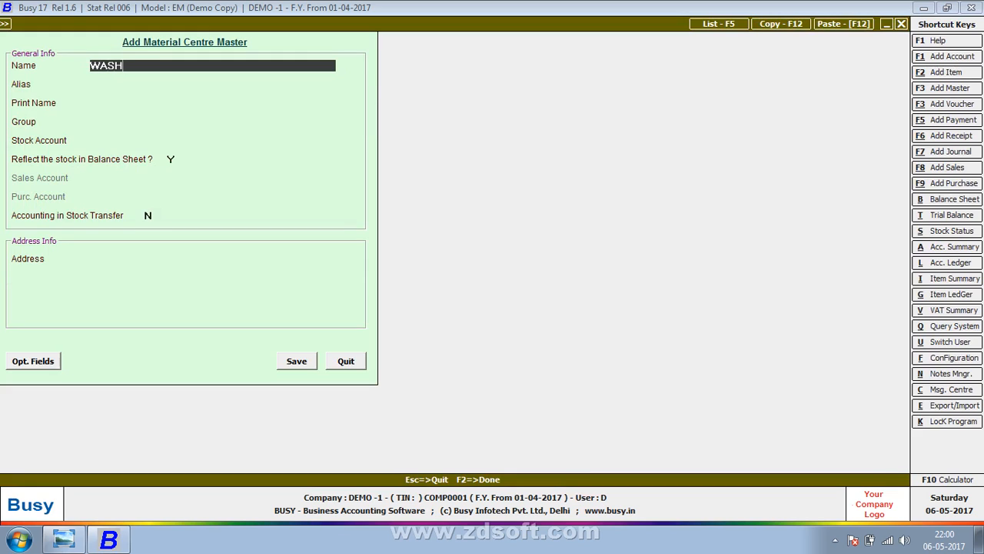
key("BackSpace")
key("BackSpace")
key("BackSpace")
type("NG")
key("Return")
key("Return")
key("Return")
key("Down")
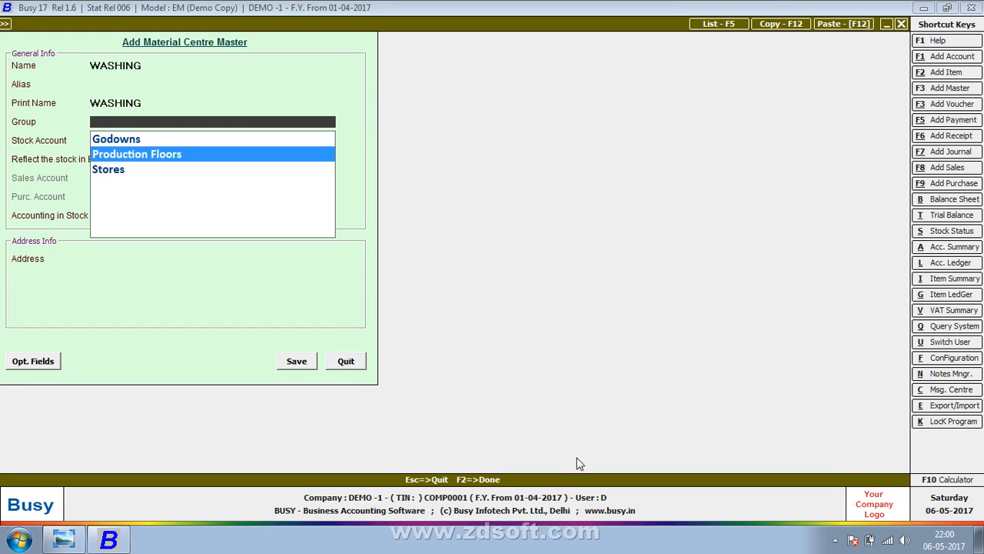
key("Return")
key("Return")
key("Return")
Step: Create a stock transfer account named SHIV WASHING under the Sundry Creditors group, keeping zero opening balance
key("F3")
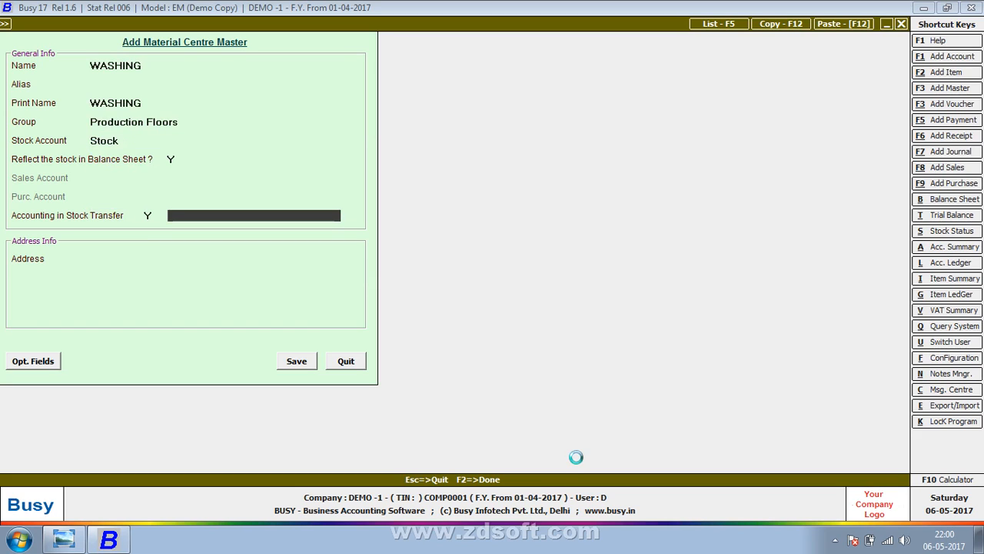
type("SHIV ")
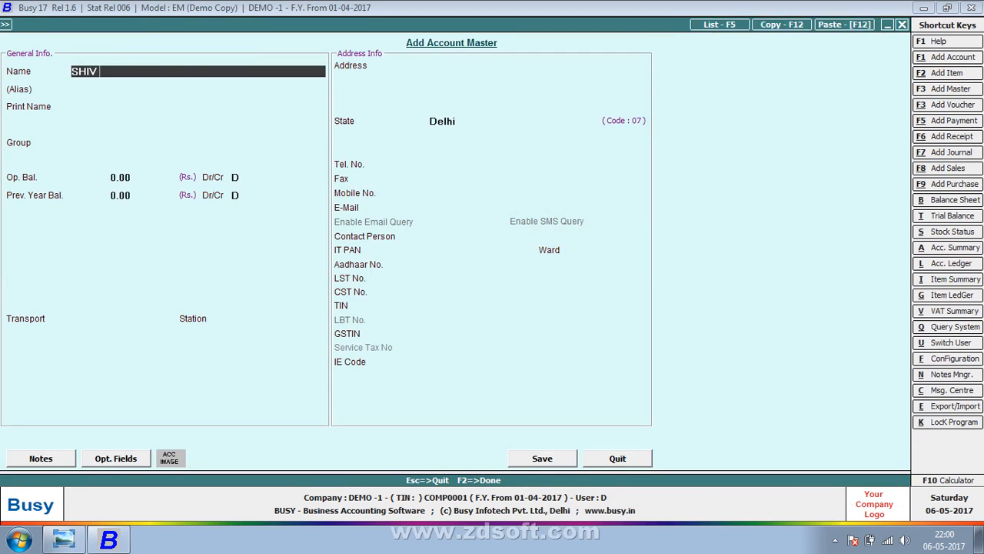
type("WASHING")
key("Return")
key("Return")
key("Return")
type("SUN")
key("Return")
key("Return")
key("Return")
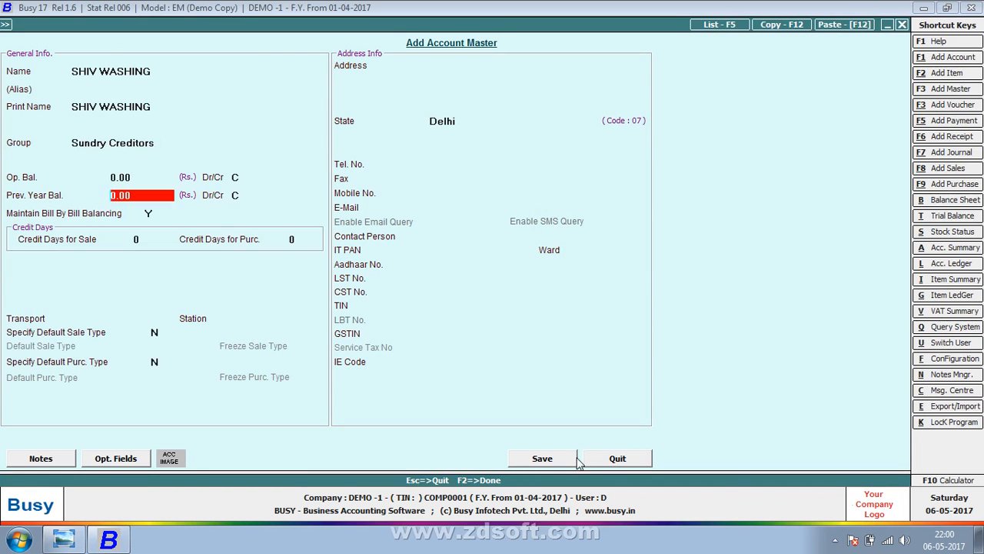
Step: Turn off bill-by-bill balancing for the SHIV WASHING account and save it
key("Return")
key("Return")
type("N")
key("F2")
key("Return")
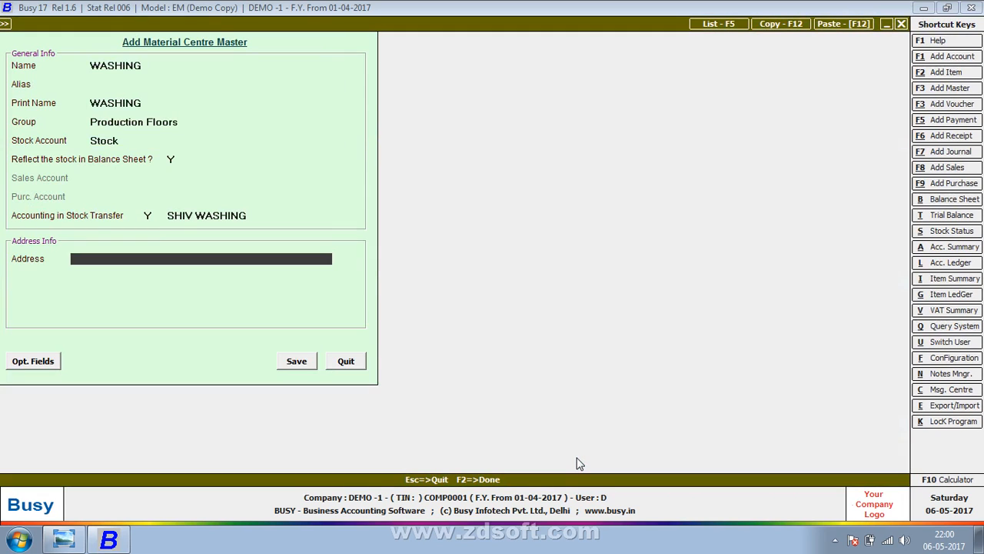
Step: Leave the address blank, save the WASHING material centre and use it as the transfer's destination
key("Return")
key("Return")
key("Return")
key("Return")
key("Return")
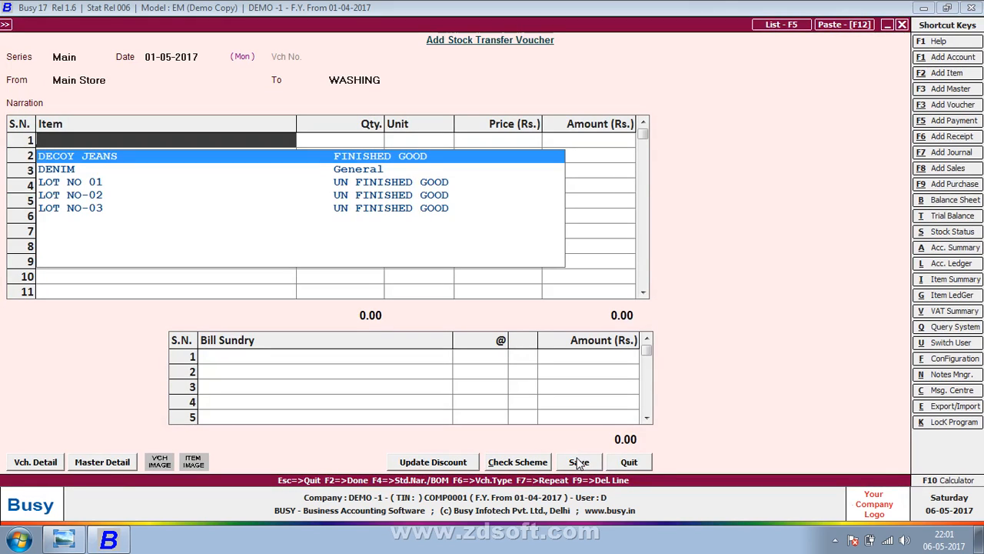
Step: Add 255 pcs of DECOY JEANS at the offered price, without a bill sundry, and save the stock transfer to WASHING
key("Return")
type("255")
key("Return")
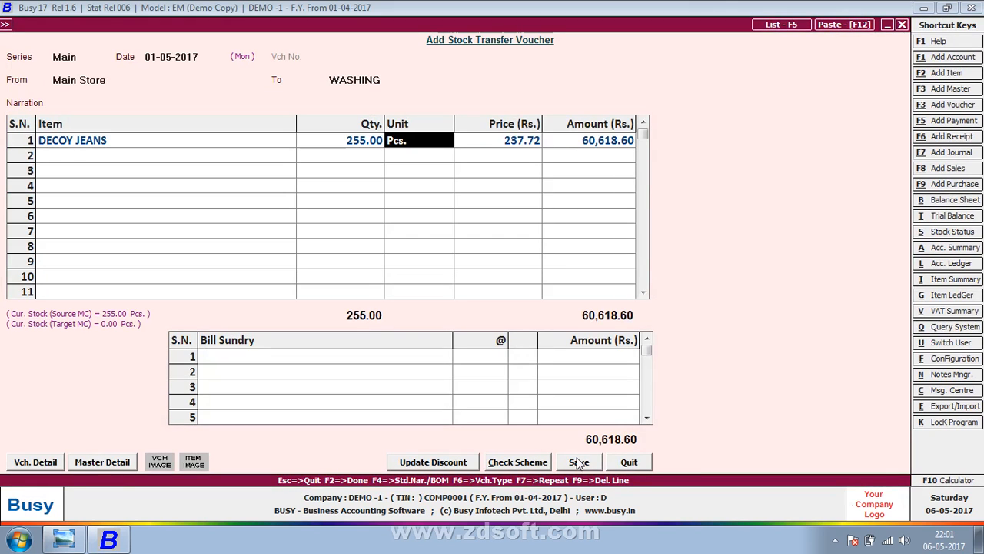
key("Return")
key("Return")
key("Return")
key("Return")
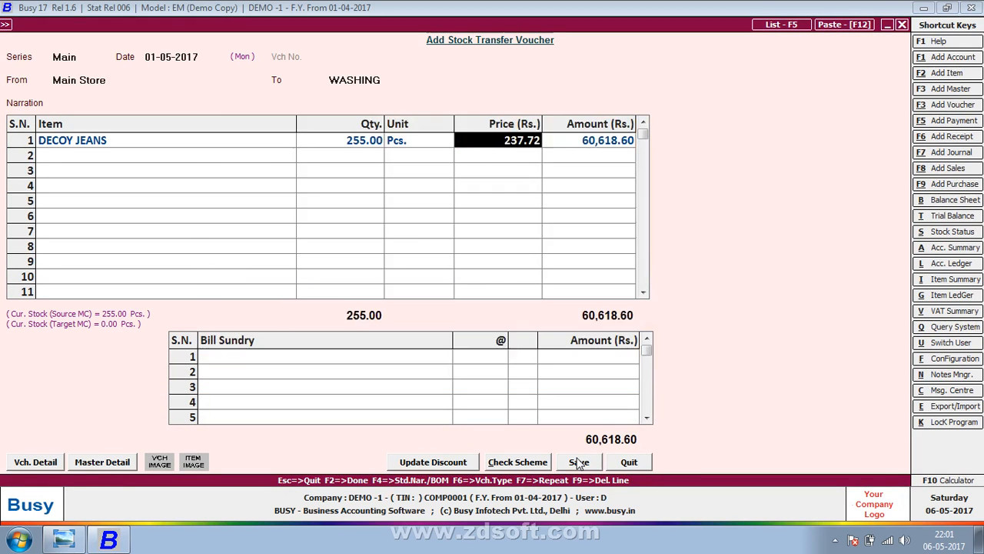
key("Return")
key("Return")
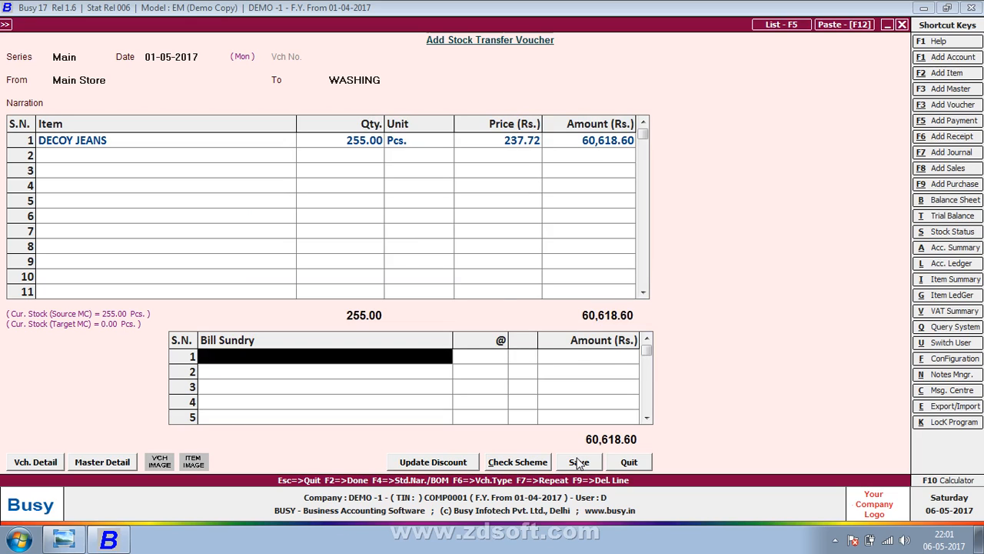
left_click(578, 462)
key("Return")
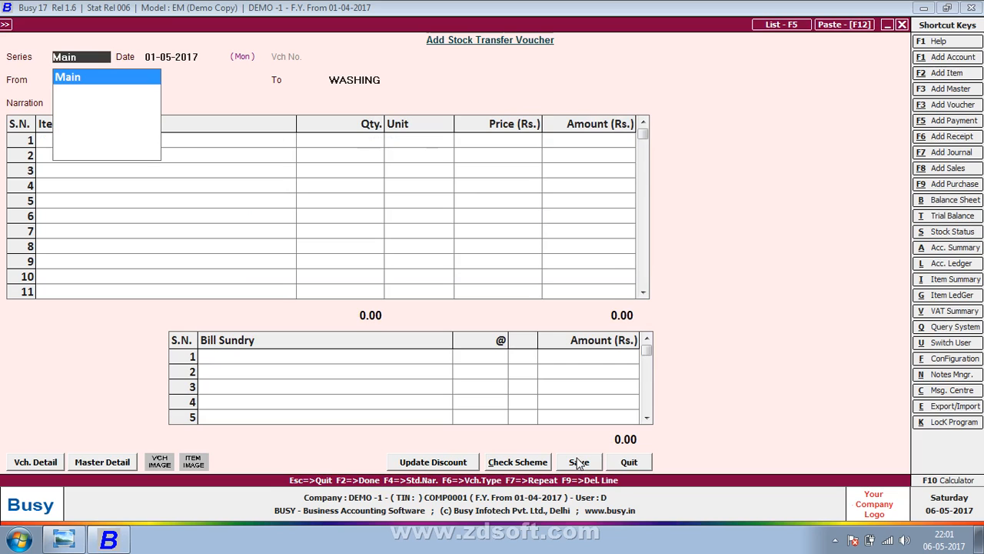
Step: Begin another stock transfer in series Main dated 01-05-2017 with WASHING as the source
key("Return")
key("Return")
key("Down")
key("Return")
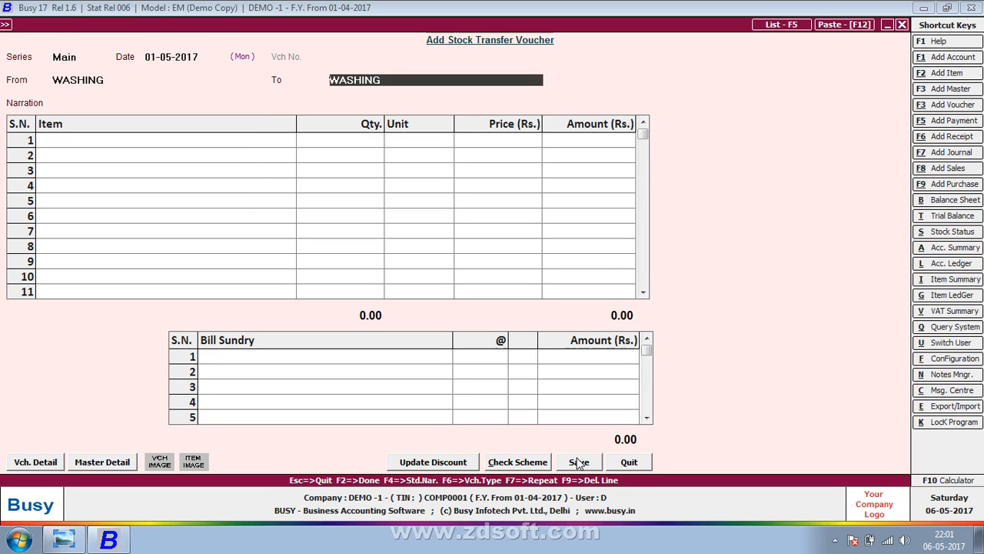
Step: Create the destination material centre SHOP under Production Floors with stock account Stock and no accounting in stock transfer, and save it
key("F3")
type("SHOP")
key("Return")
key("Return")
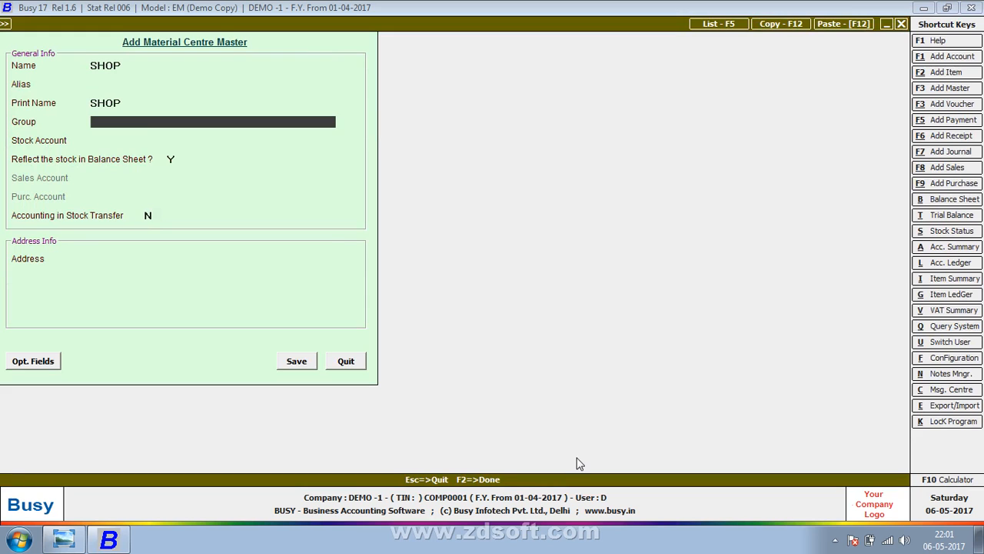
key("Down")
key("Return")
key("Return")
key("Return")
key("Return")
key("Return")
key("Return")
key("Return")
key("Return")
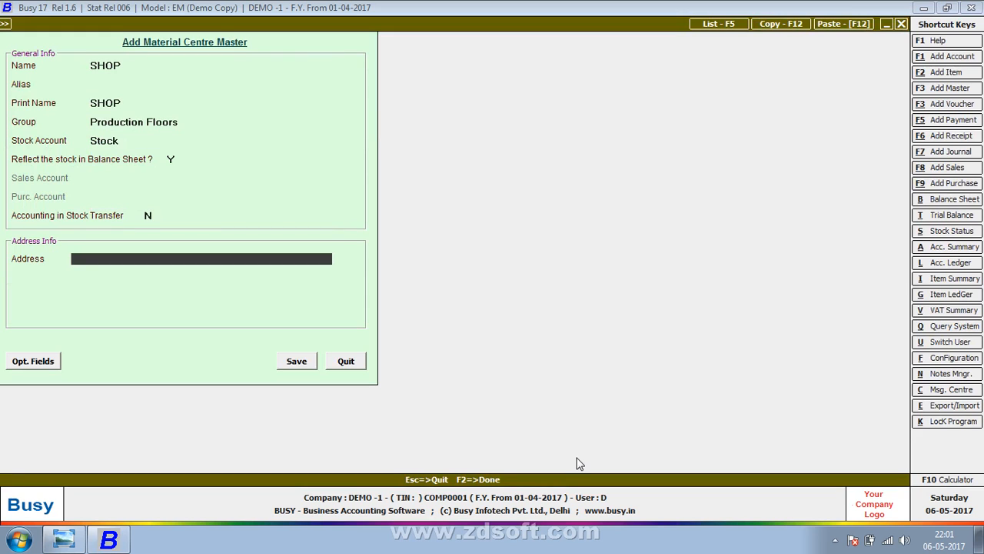
key("Return")
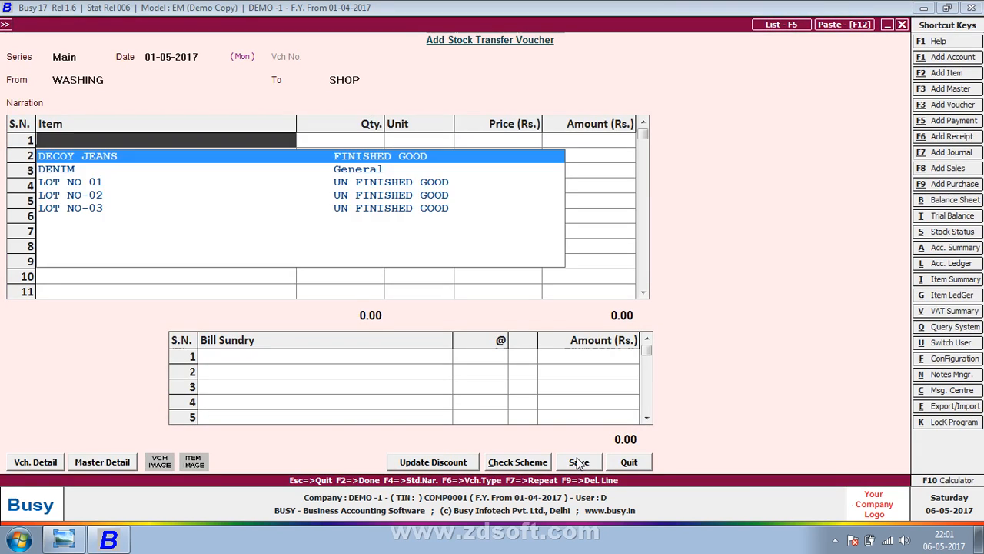
Step: Add 255 pcs of DECOY JEANS to the WASHING-to-SHOP transfer at the offered price and ask to save the voucher
key("Return")
type("255")
key("Return")
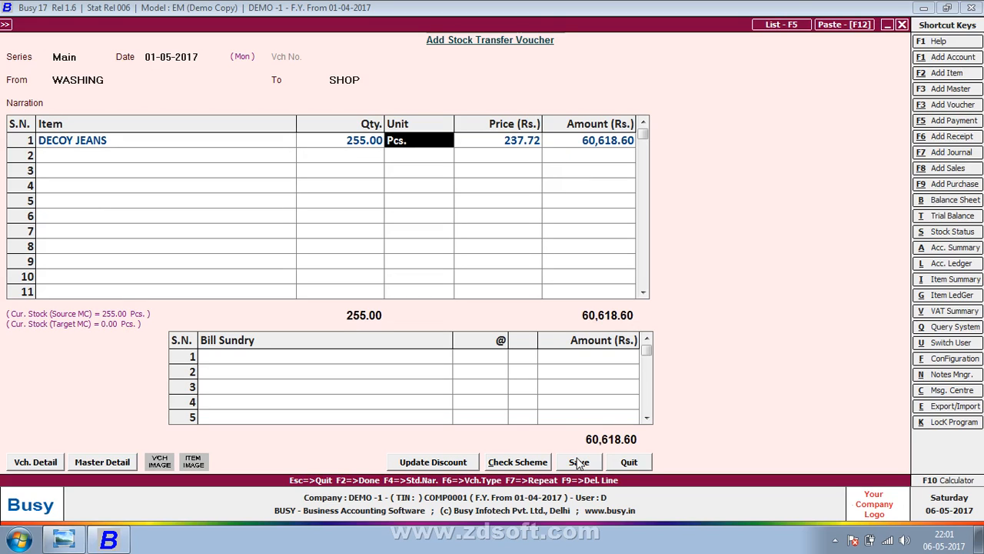
left_click(579, 462)
Step: Switch to Windows Photo Viewer and examine the handwritten notes on the lots sent for washing
key("alt+Tab")
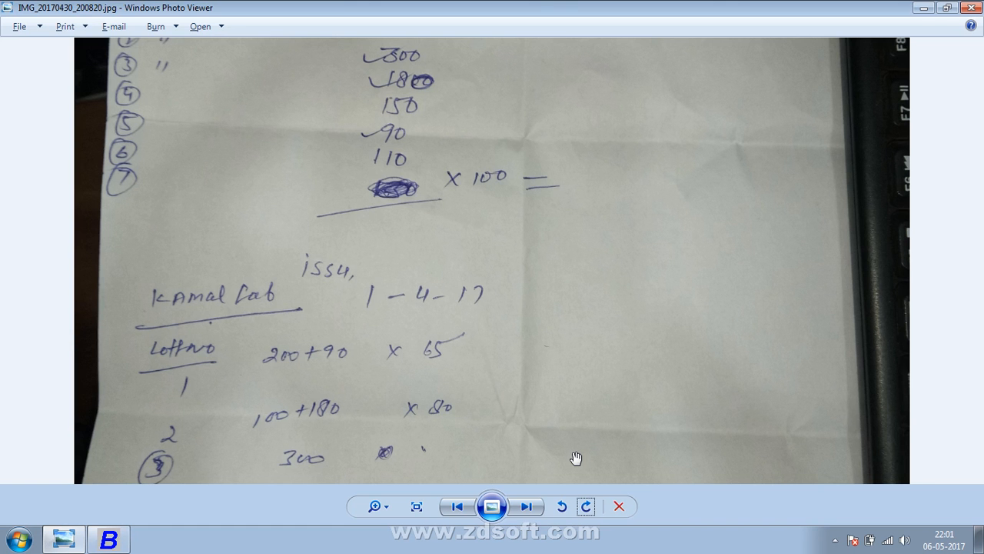
scroll(470, 292, "down", 5)
scroll(481, 269, "down", 1)
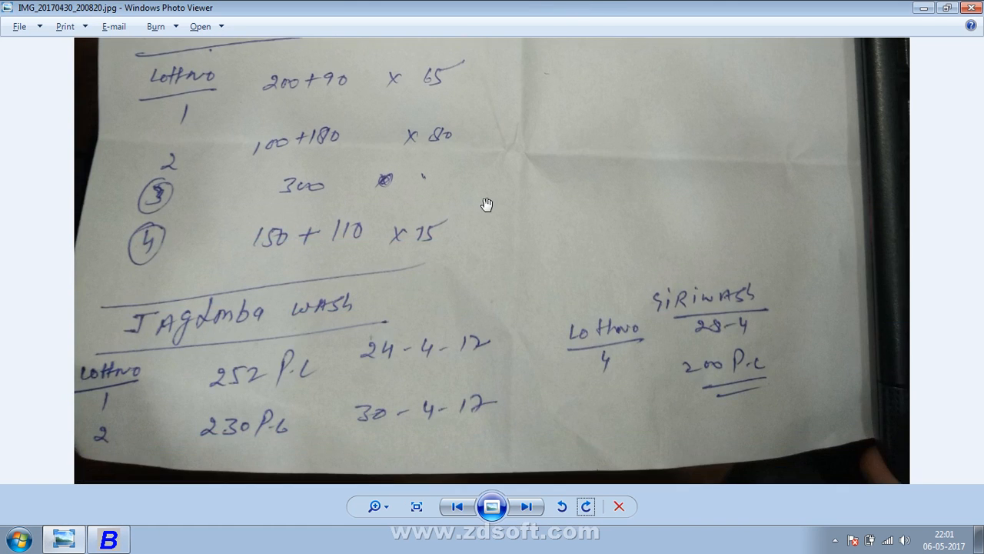
Step: Switch back to Busy and start a new bill sundry named JOB WORK Stock Trf from the transfer voucher's first bill sundry row
key("alt+Tab")
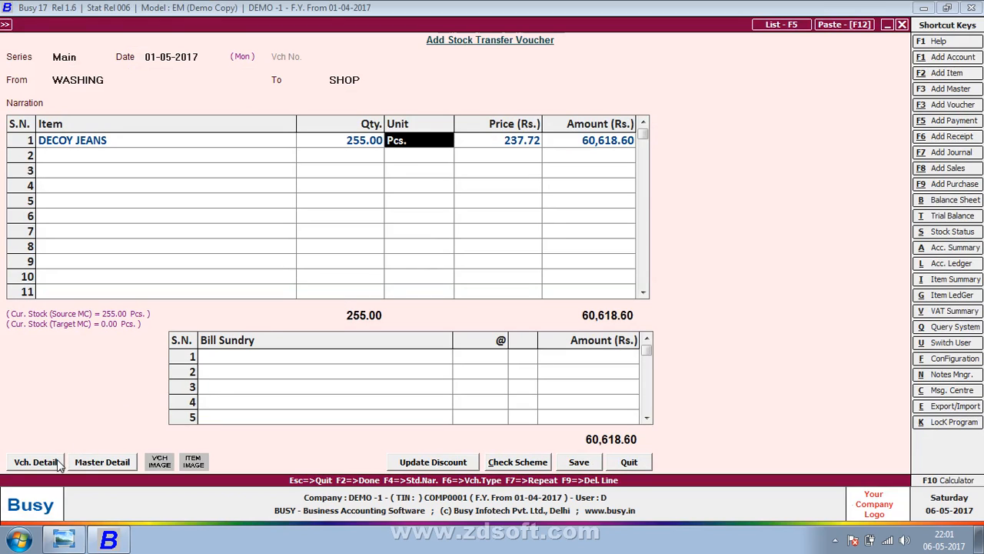
left_click(37, 462)
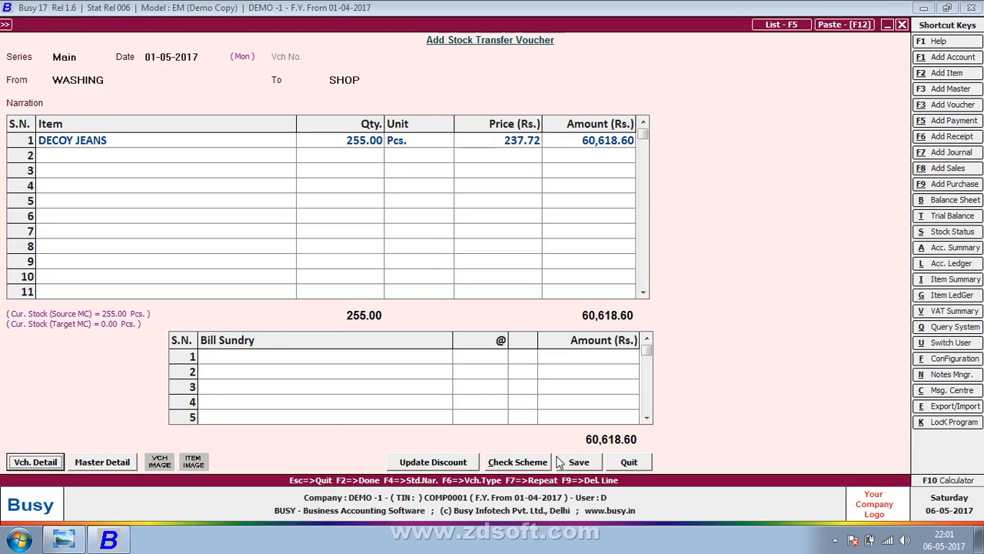
left_click(381, 357)
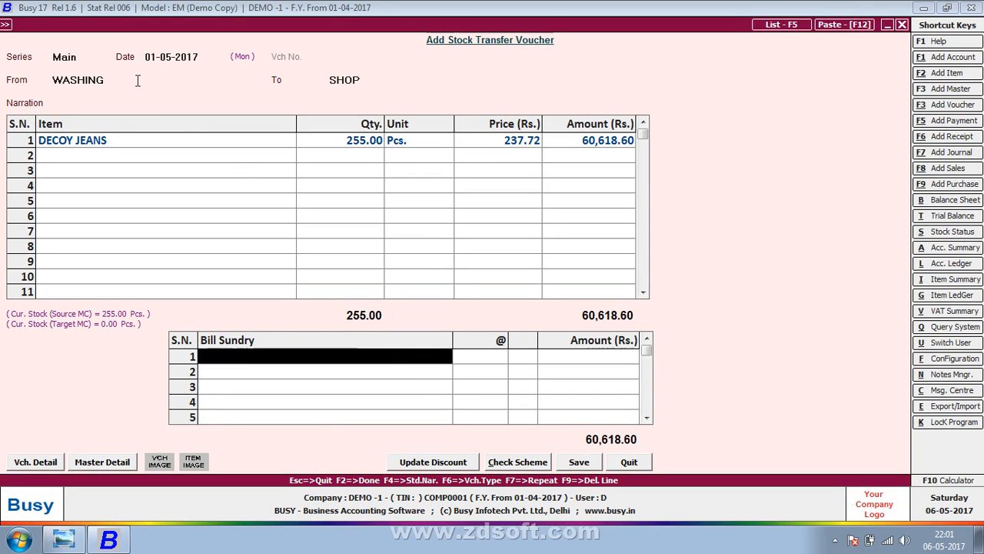
left_click(137, 80)
left_click(227, 360)
key("F3")
type("JO")
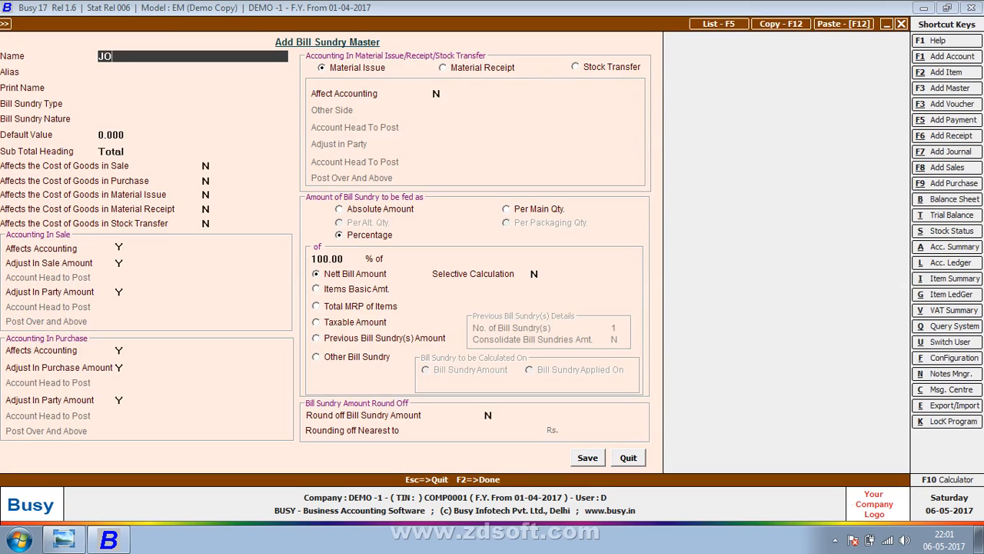
type("BV WOP")
key("BackSpace")
key("BackSpace")
type("ock")
type("Trf")
Step: Set the bill sundry to type Additive and nature Others, and make it affect the cost of goods in stock transfer
key("Return")
key("Return")
key("Return")
key("Return")
key("Return")
key("Return")
key("Return")
key("Return")
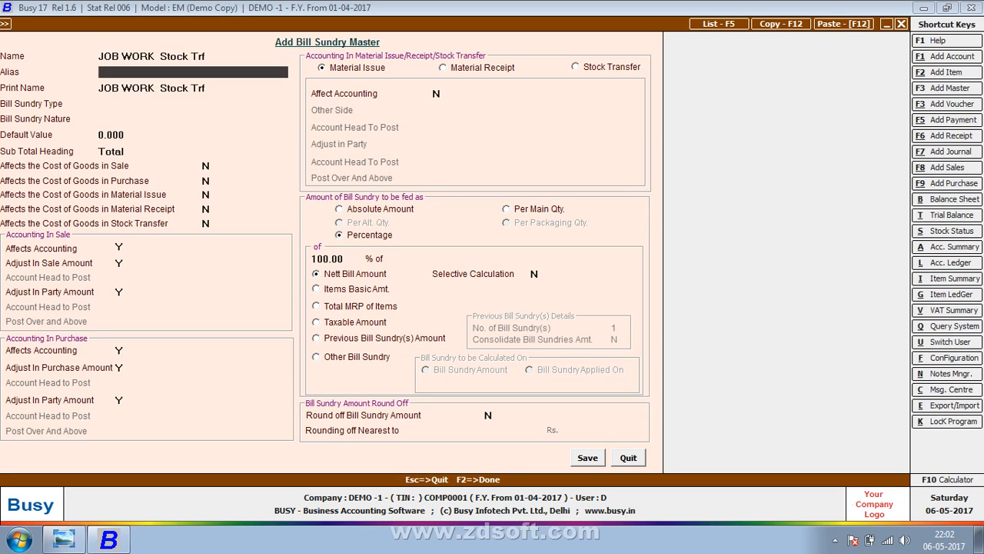
key("Return")
key("Return")
key("Return")
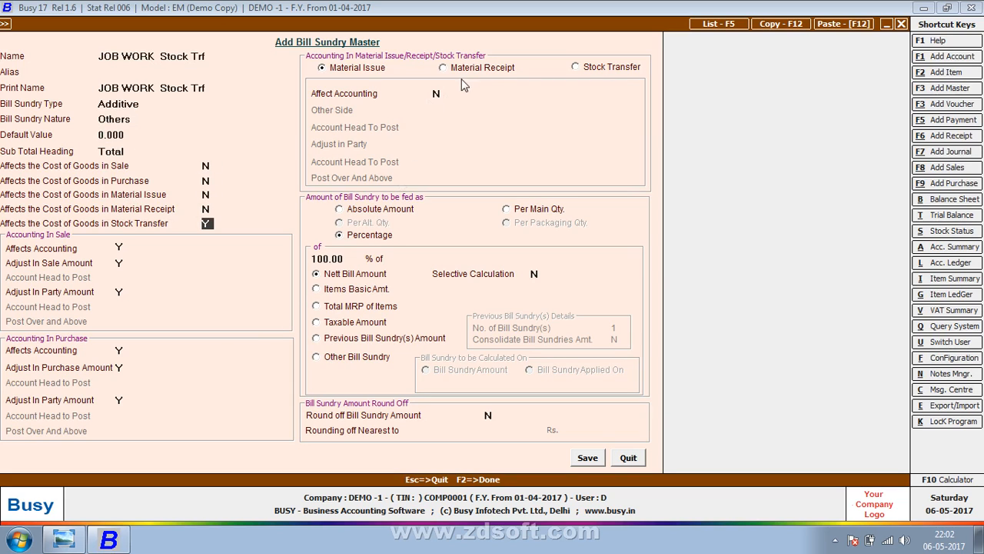
Step: Enable the sundry's stock transfer accounting to account JOB WORK, adjusted in MC and posted over and above, fed per main quantity, and save it
left_click(575, 68)
left_click(436, 94)
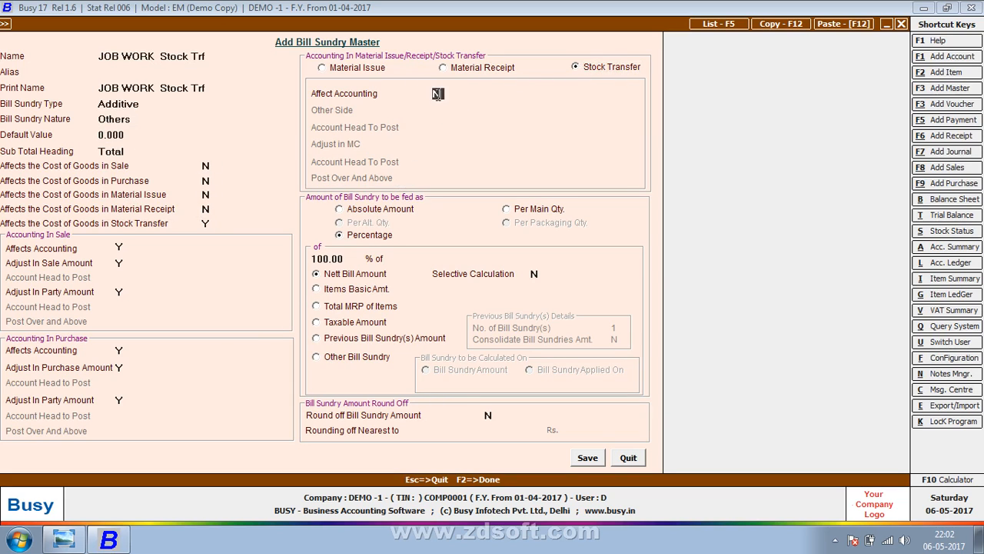
type("Y")
key("Return")
key("Return")
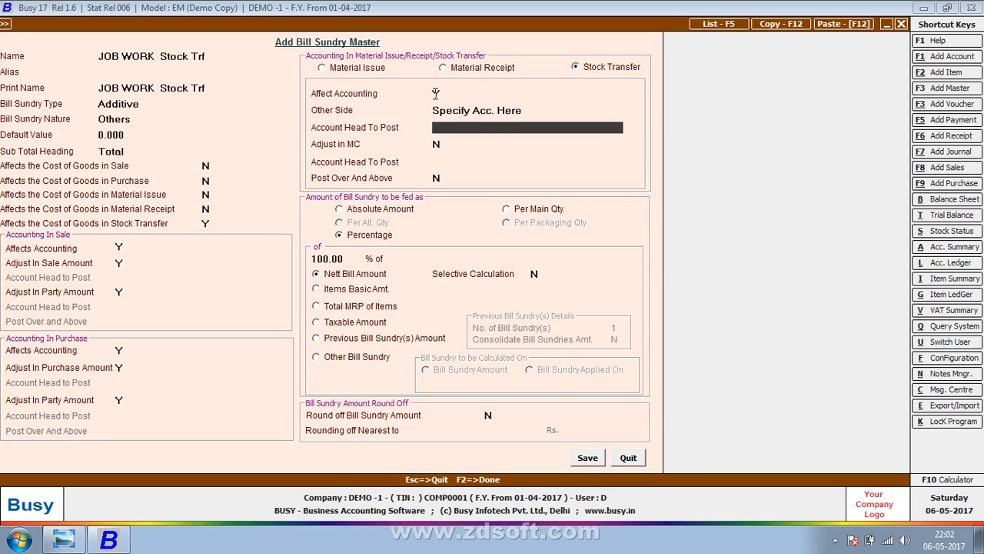
type("jo")
key("Return")
type("Y")
key("Return")
type("Y")
key("Return")
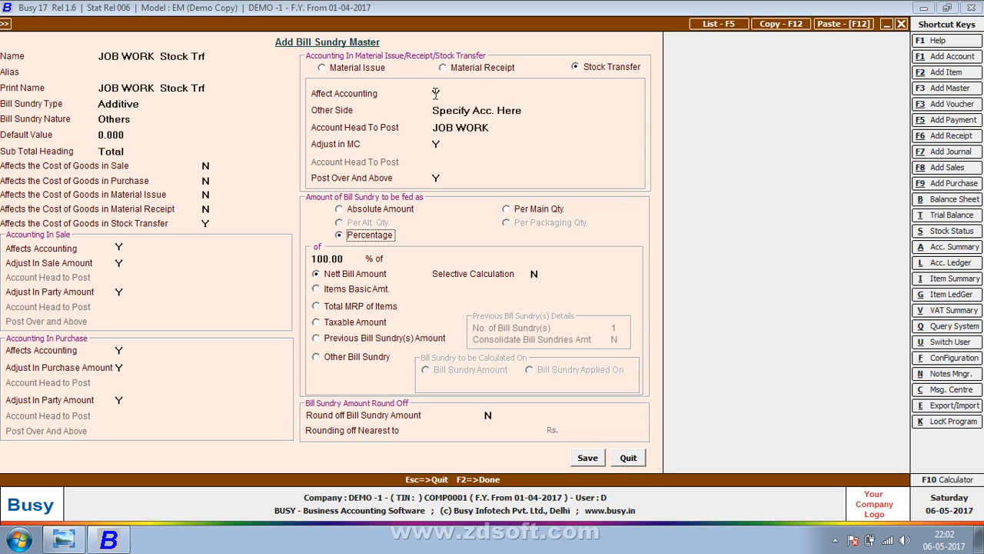
key("Up")
key("F2")
key("Return")
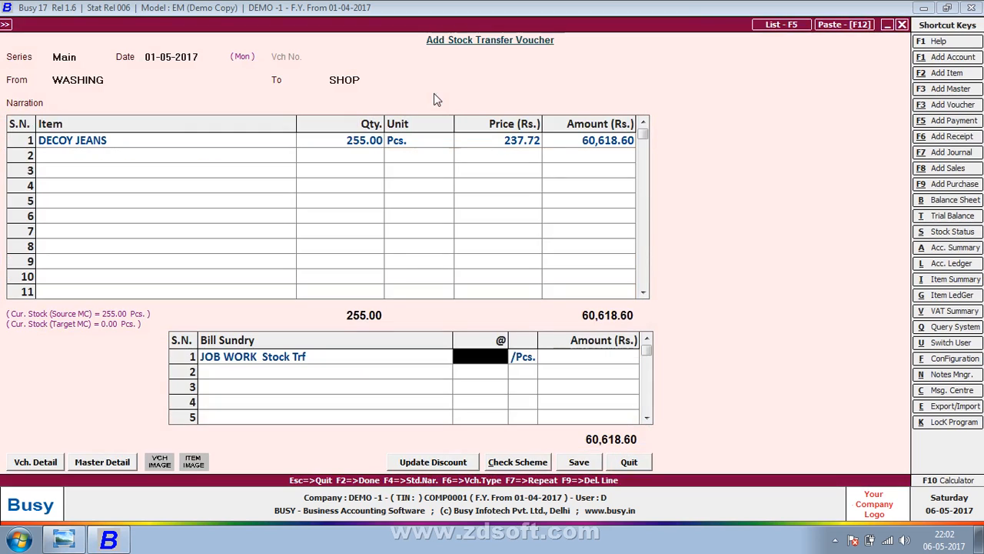
Step: Charge JOB WORK Stock Trf at 50 per piece and save the WASHING-to-SHOP transfer voucher
type("50")
key("Return")
key("Return")
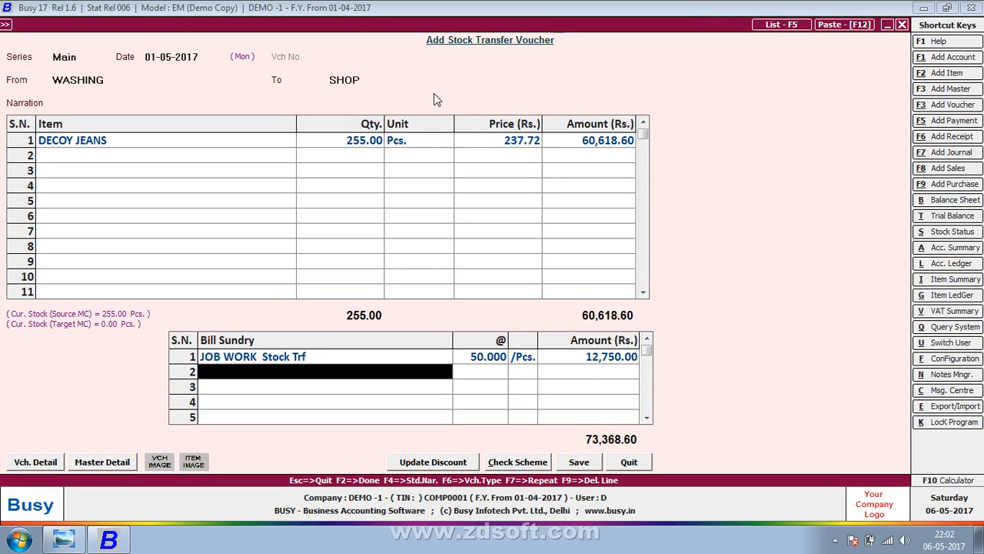
key("Return")
key("Return")
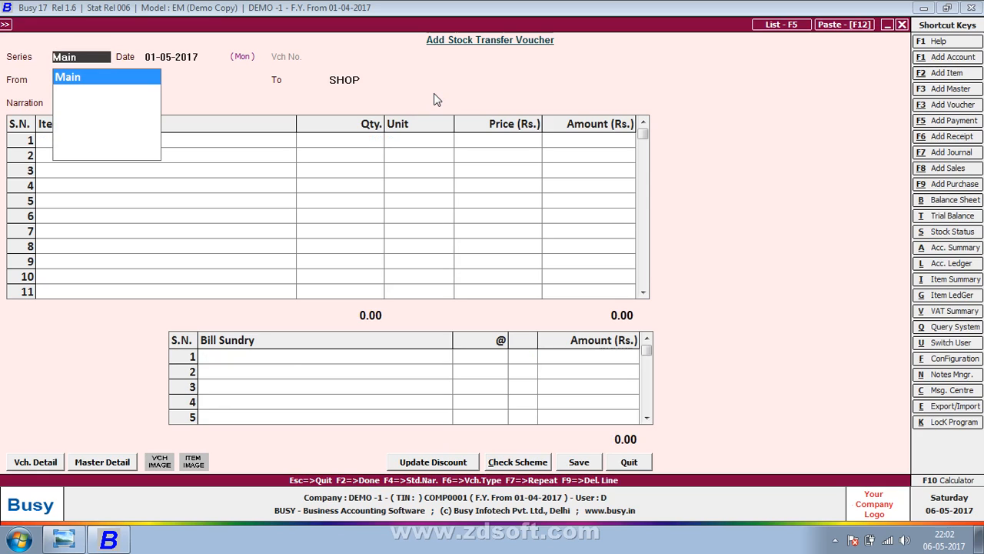
Step: Begin another stock transfer in series Main dated 01-05-2017 from SHOP to Main Store
key("Return")
key("Return")
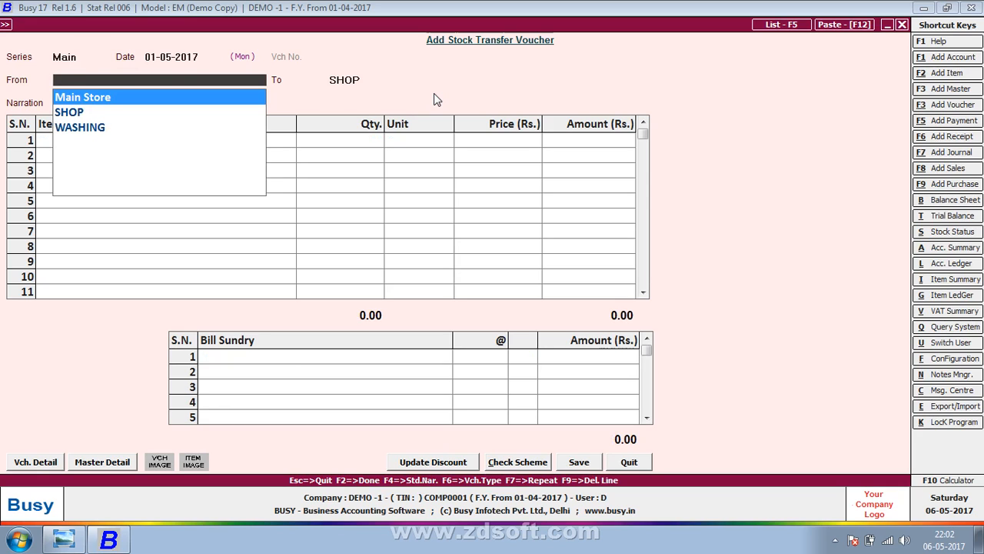
key("Down")
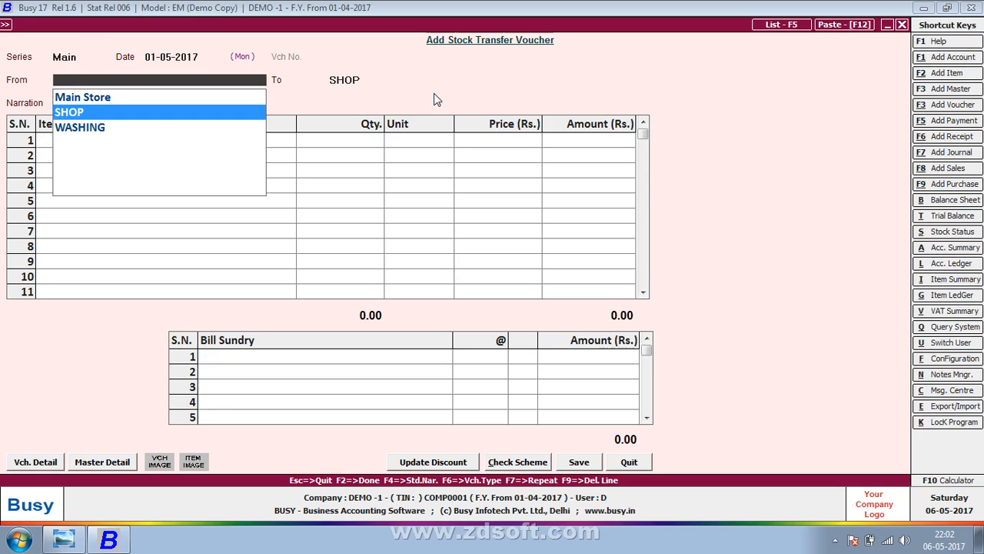
key("Return")
key("Return")
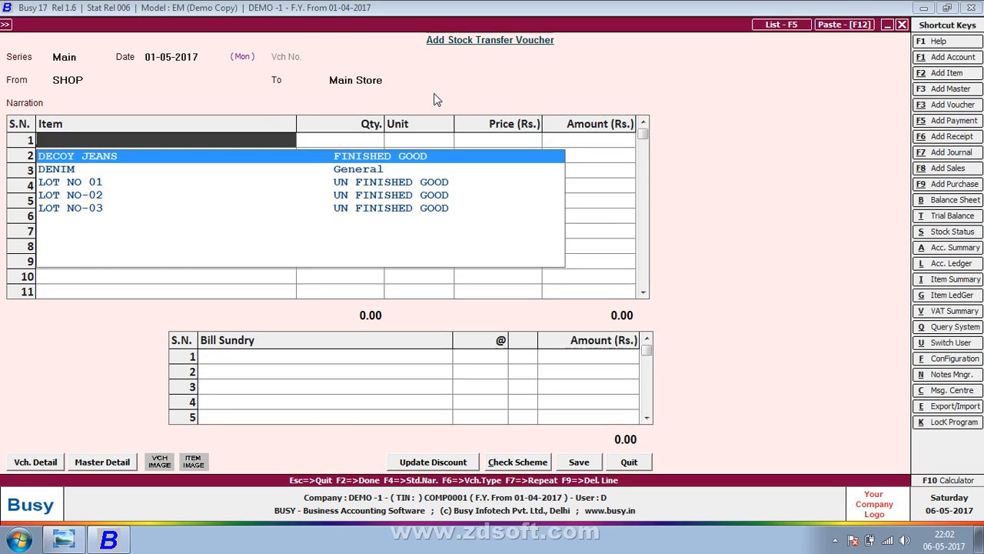
Step: Add 255 pcs of DECOY JEANS to the SHOP-to-Main Store transfer at the offered price and save the voucher
key("Return")
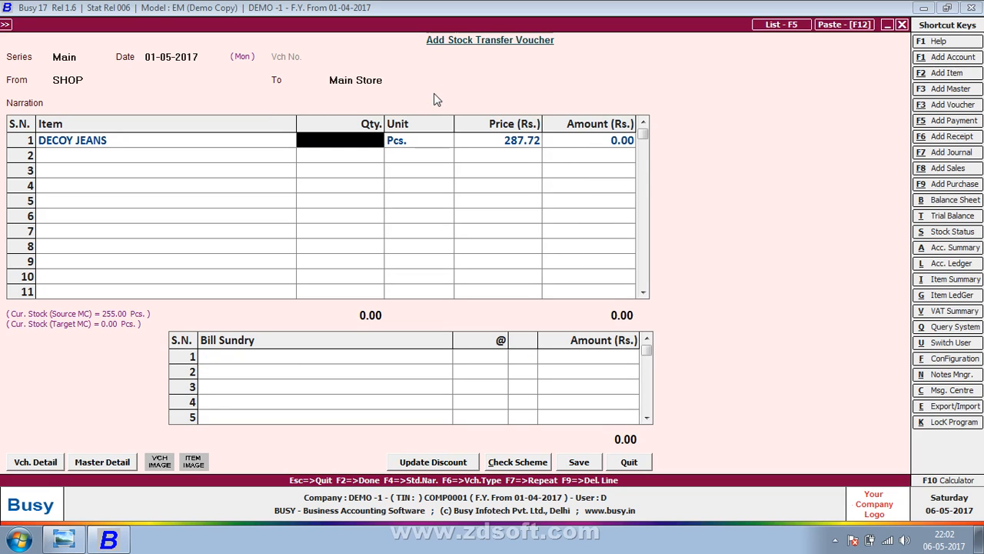
type("255")
key("Return")
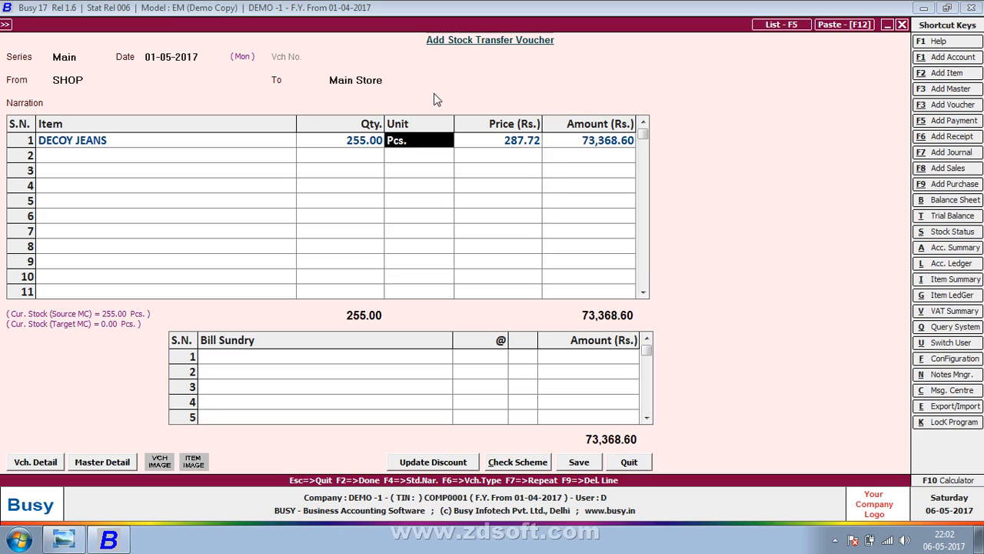
key("F2")
key("F2")
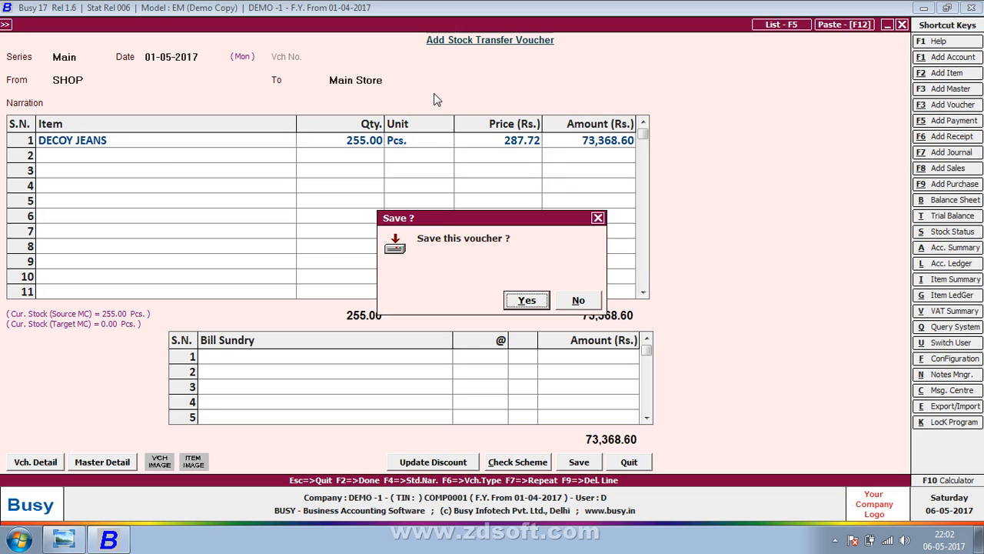
key("Return")
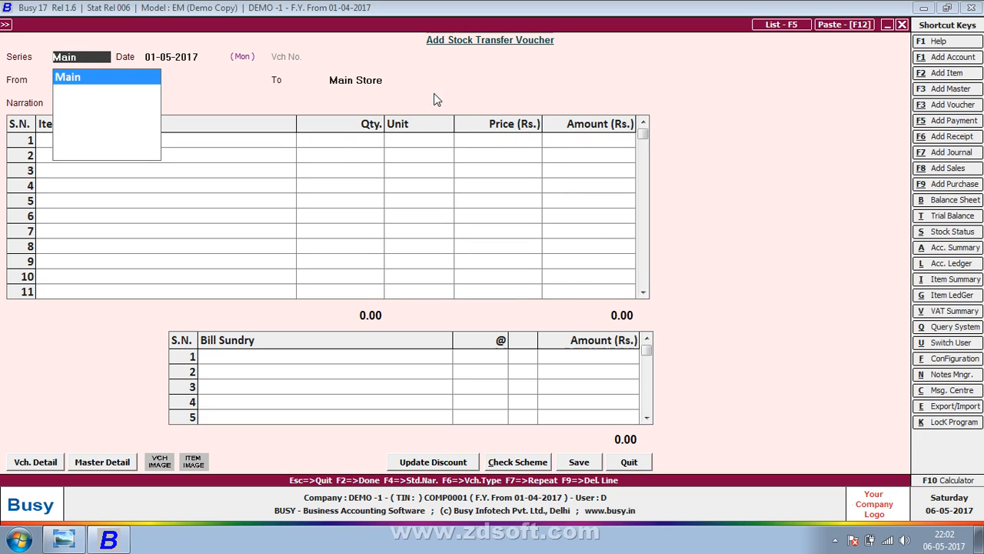
Step: Leave stock transfer entry and open the Inventory section of the Features / Options configuration
key("Escape")
key("Right")
key("Right")
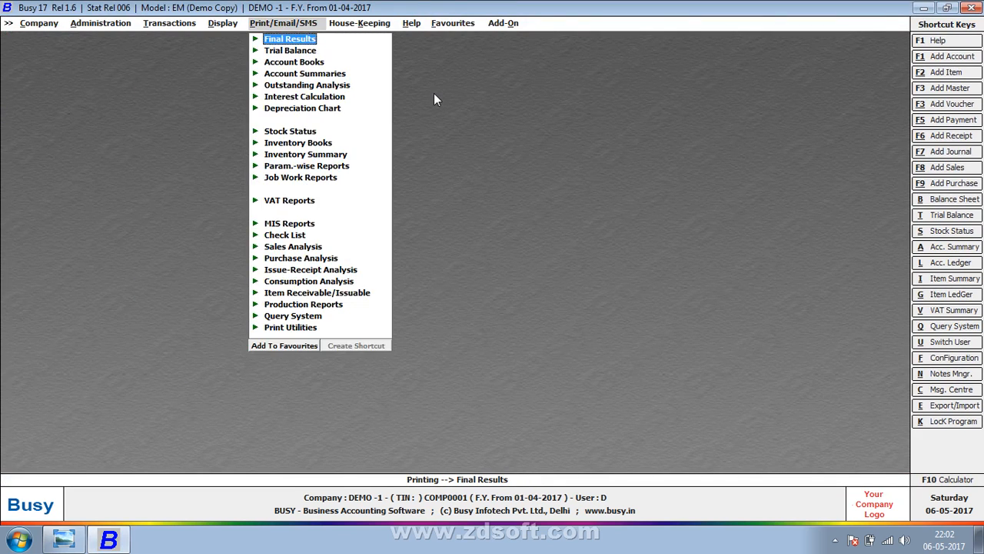
key("Left")
key("Left")
key("Left")
key("Return")
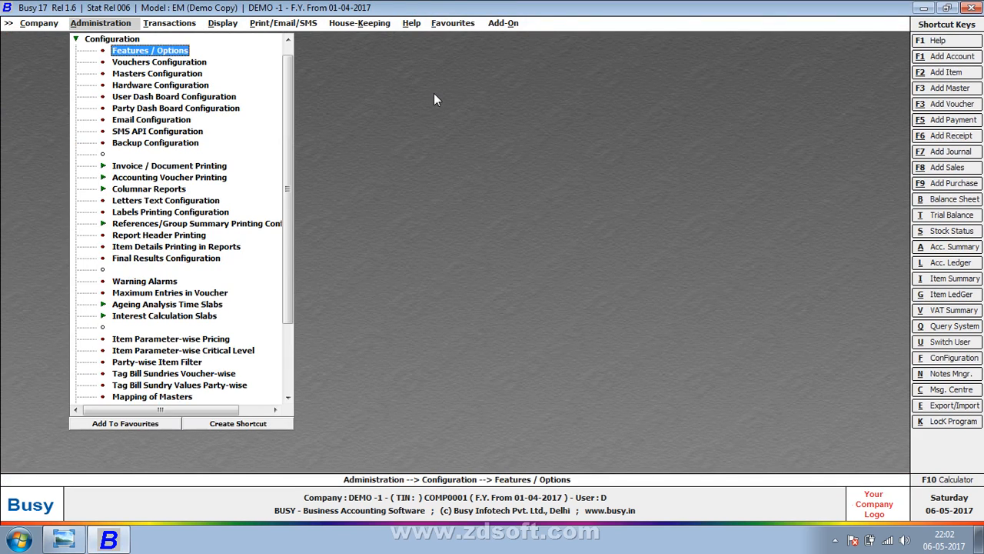
key("Return")
key("Down")
key("Down")
key("Down")
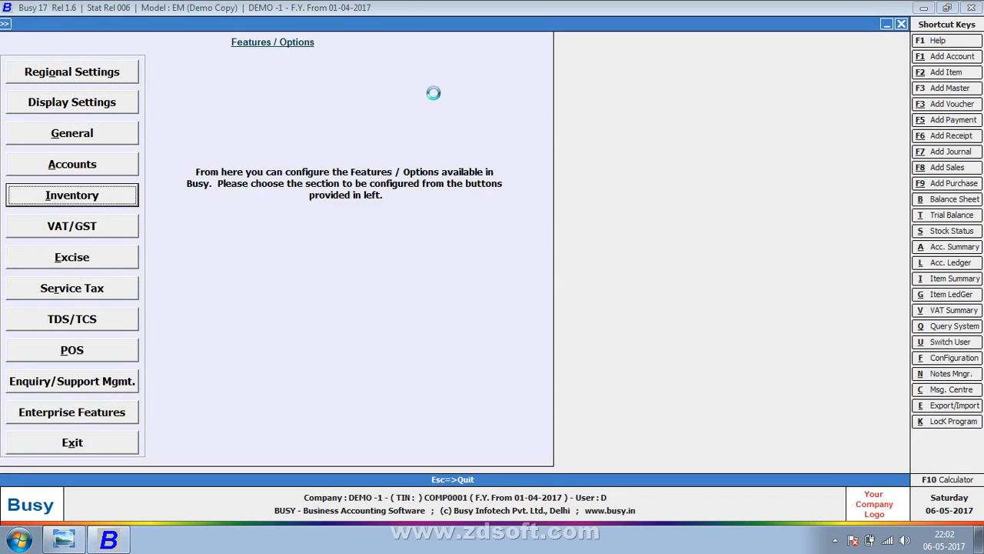
key("Return")
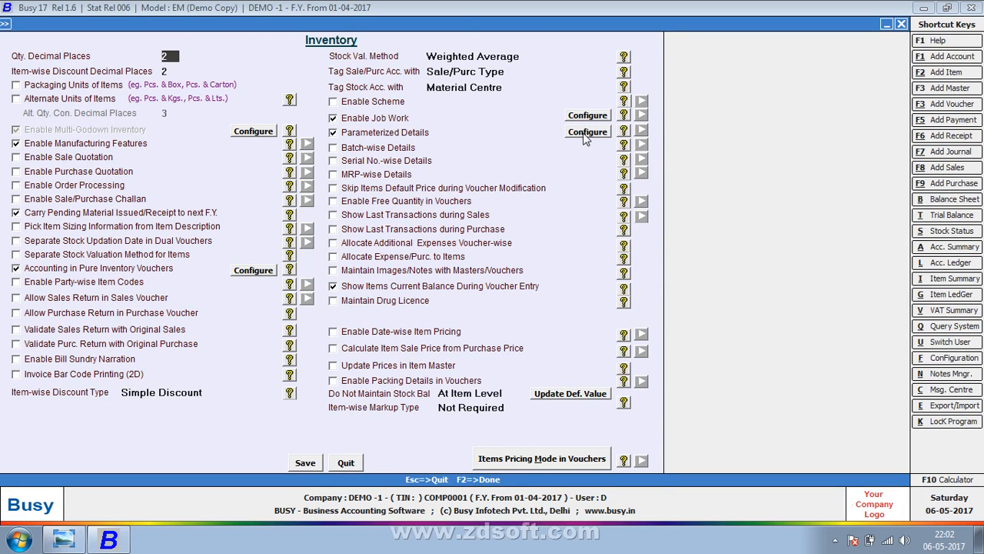
Step: Review the parameterized stock detail options, and enable serial no.-wise details with the default options and save the inventory settings
left_click(587, 133)
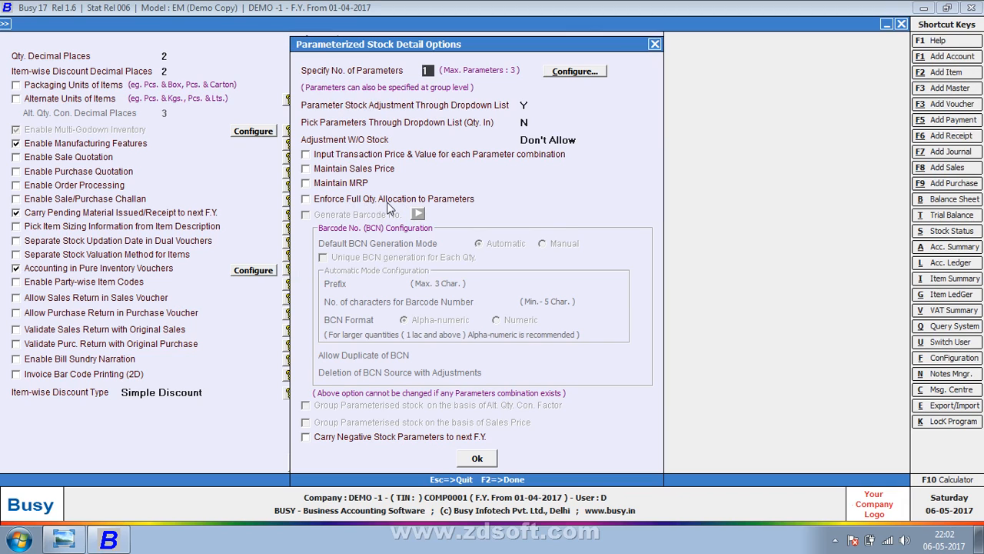
left_click(654, 45)
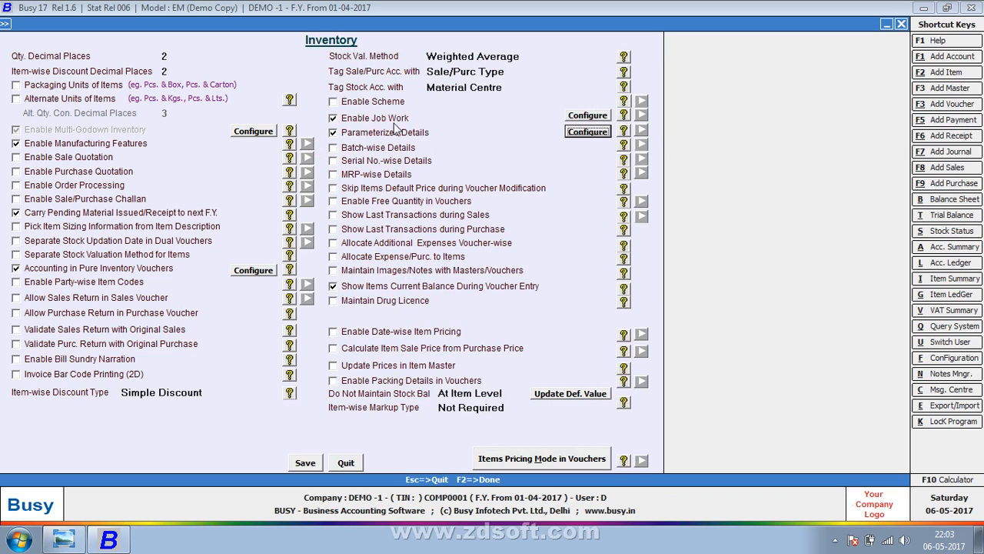
left_click(380, 160)
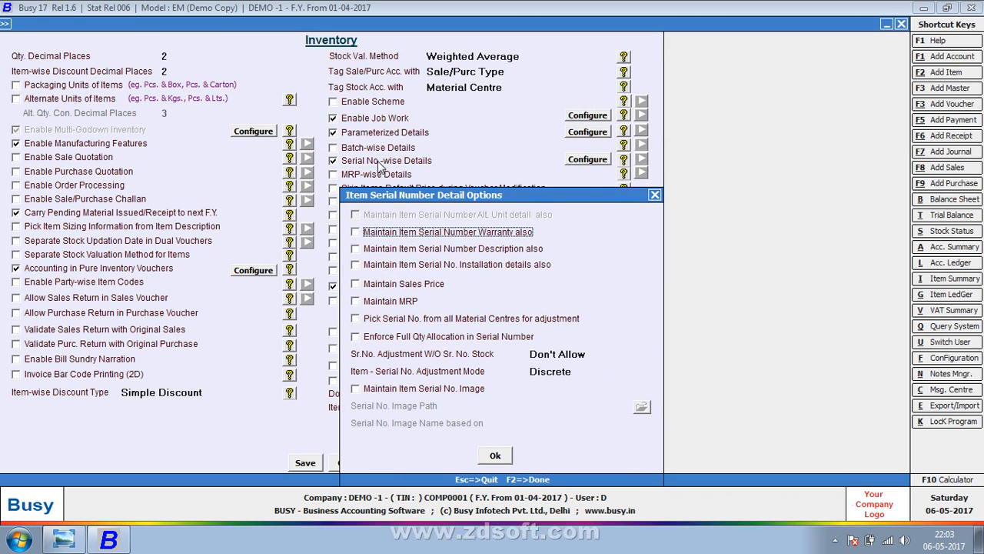
left_click(492, 457)
left_click(307, 462)
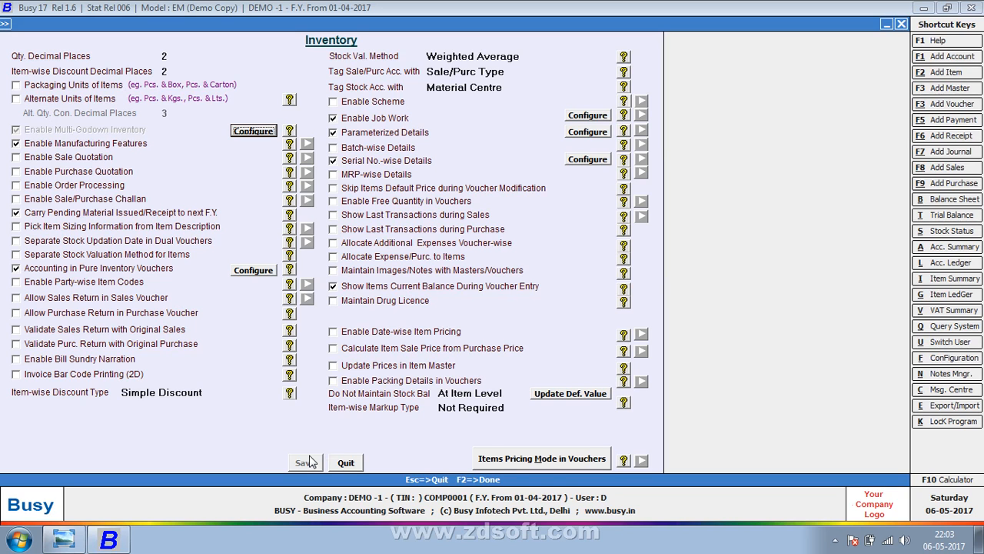
key("Escape")
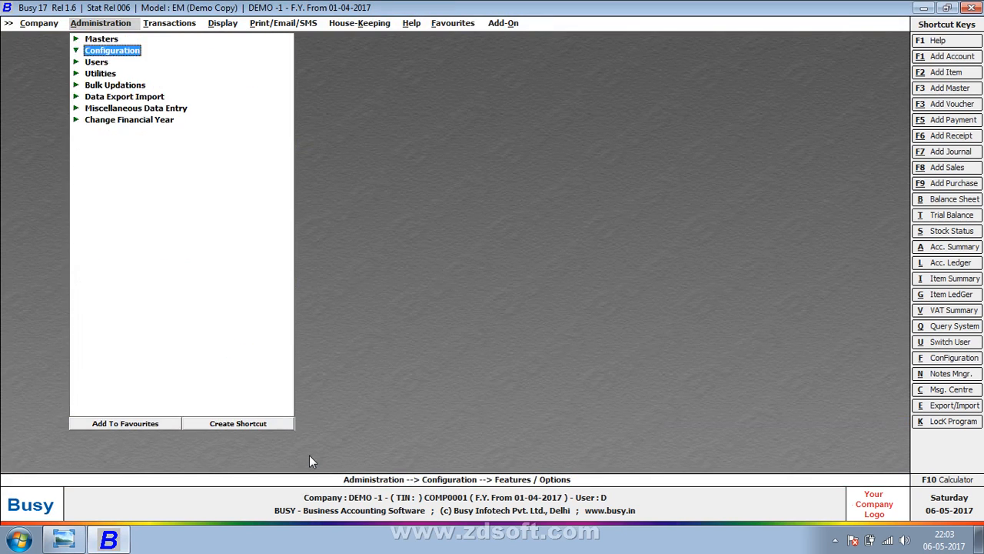
Step: Open the Item Bar-code Printing add-on in demo mode and bring up the bar-code label configuration
key("Right")
key("Right")
key("Right")
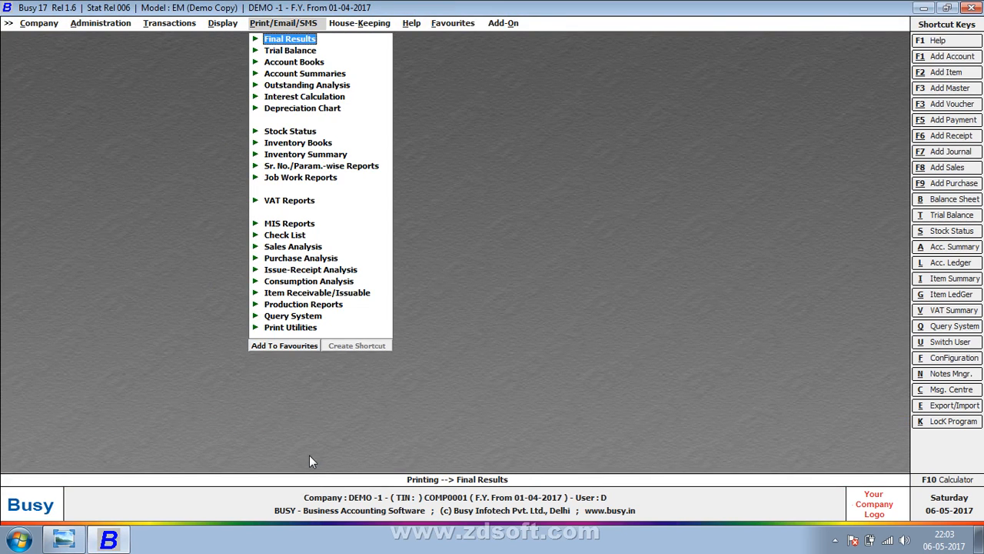
key("Right")
key("Right")
key("Right")
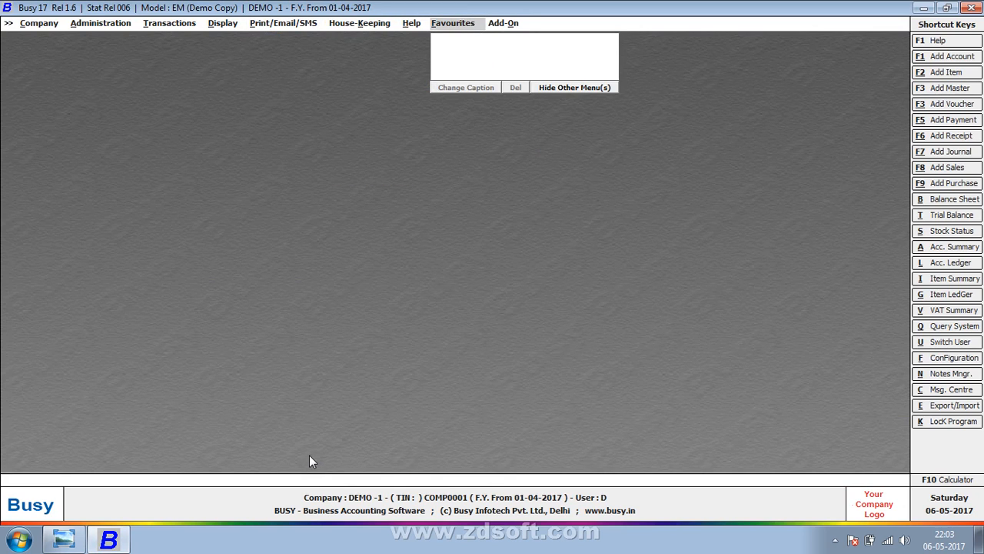
key("Right")
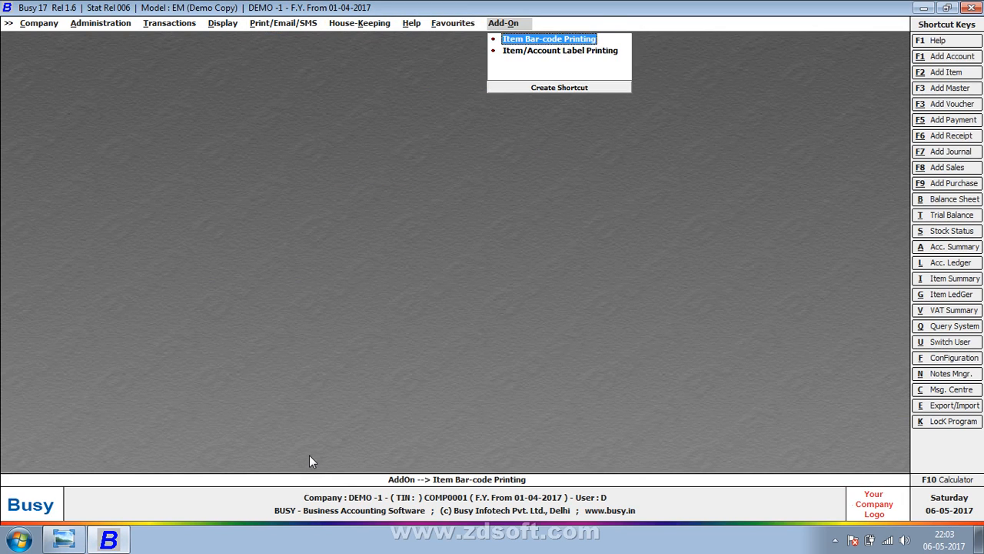
key("Return")
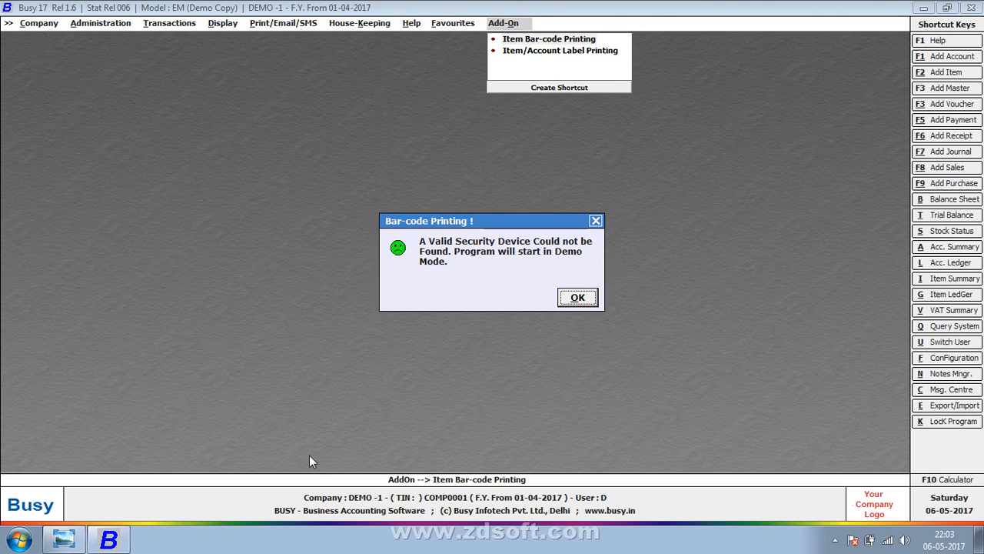
key("Return")
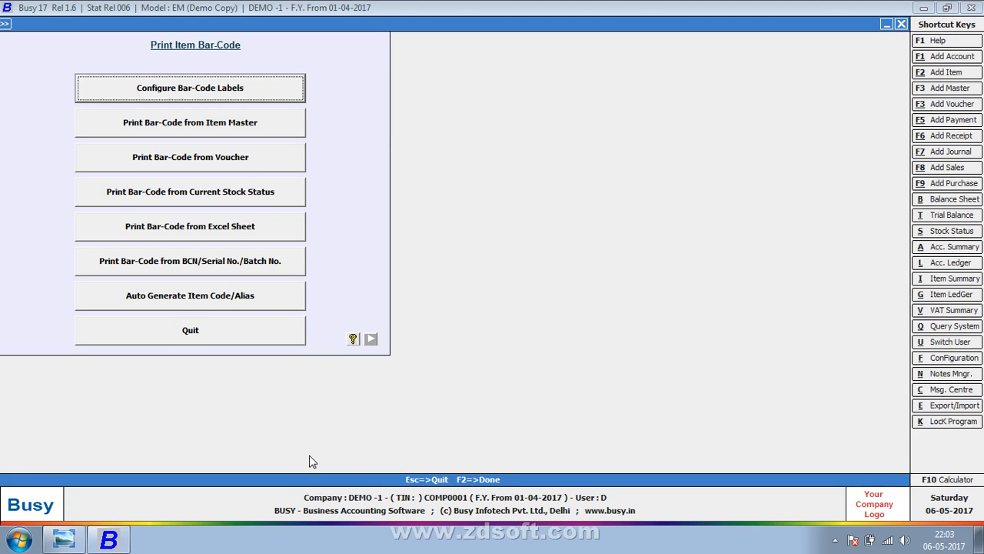
key("Return")
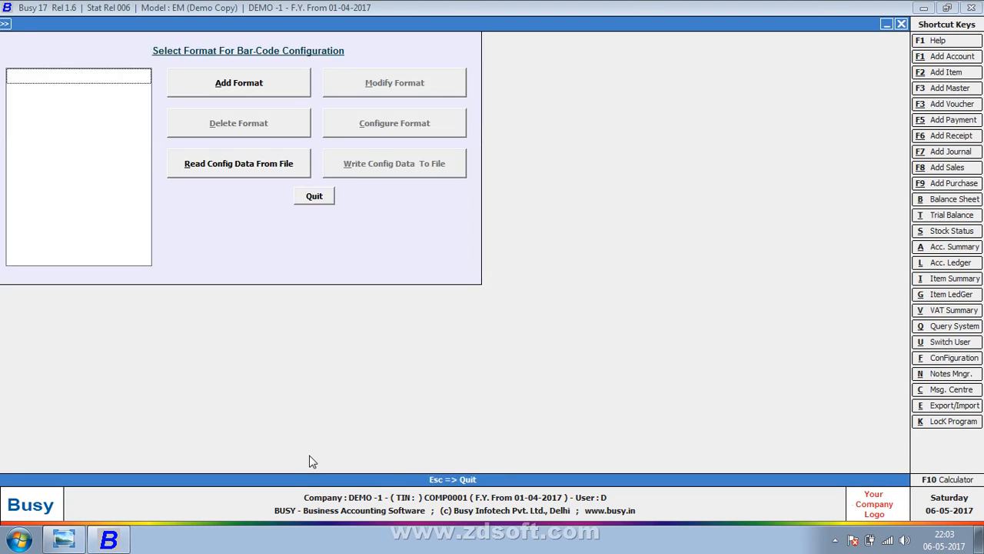
Step: Add a bar-code label format named A
key("Return")
type("A")
key("Return")
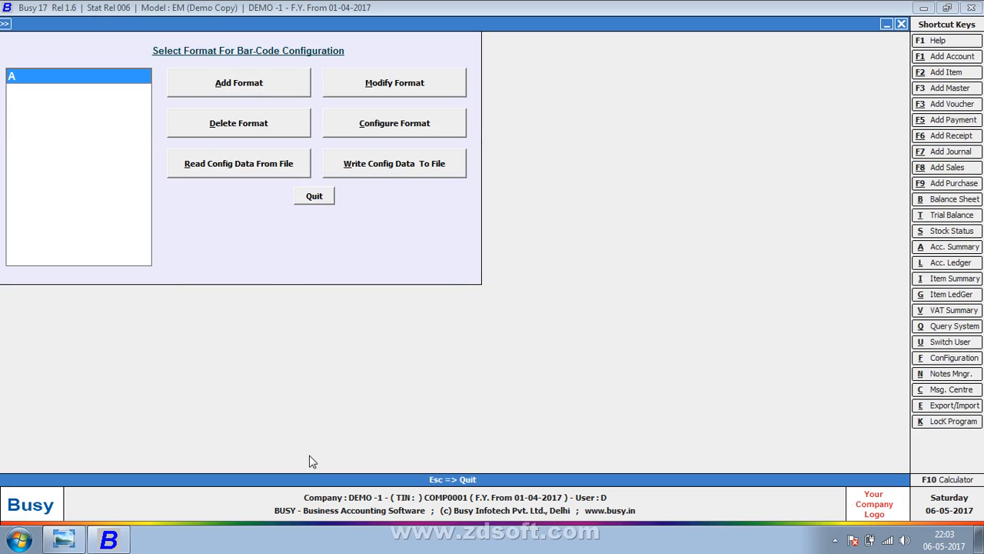
Step: Rename the bar-code label format A as Barcode
key("Tab")
key("Tab")
key("Tab")
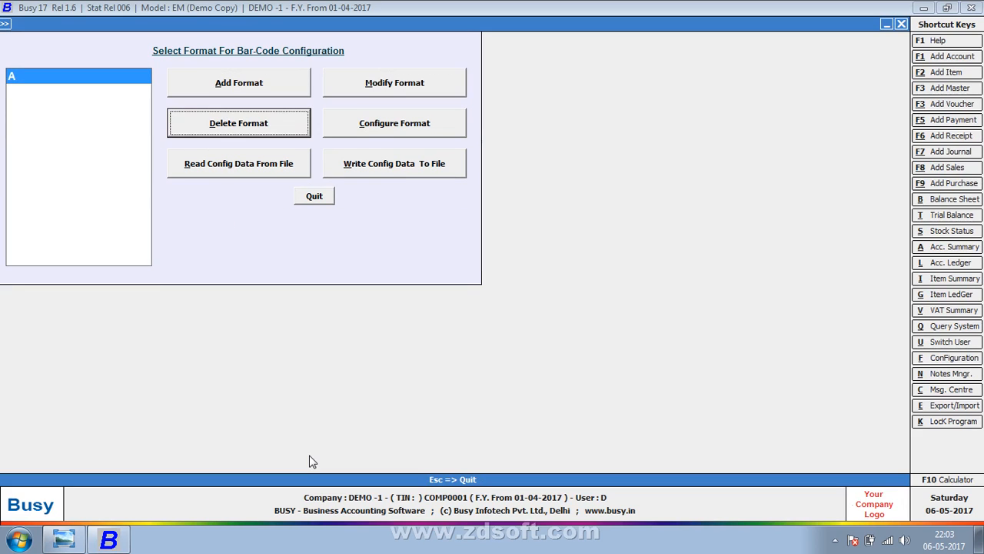
key("shift+Tab")
key("Return")
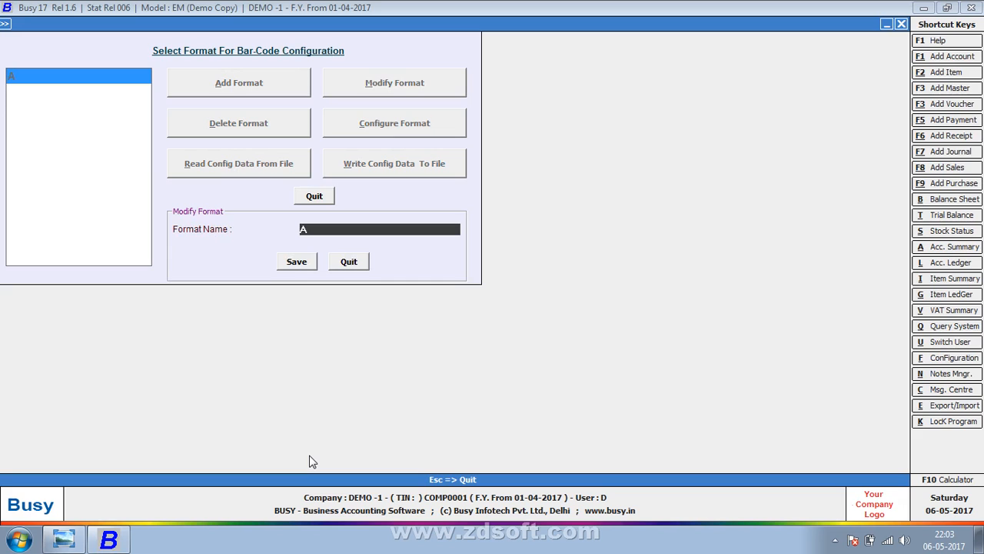
type("barcode")
key("Return")
key("Return")
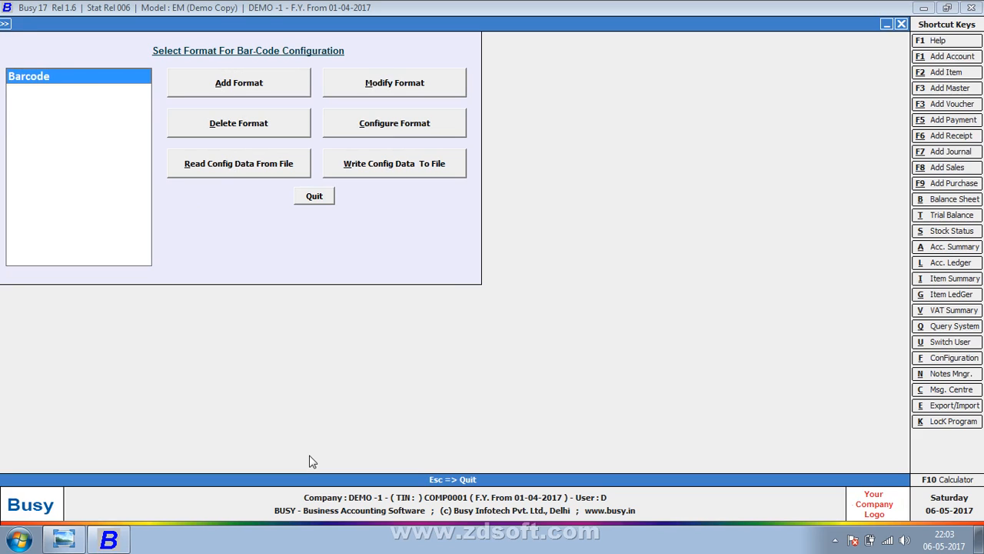
Step: Open the sheet configuration of the Barcode format, keeping Busy Data as the source of the bar-code values
key("Tab")
key("Tab")
key("Tab")
key("Tab")
key("Return")
key("Return")
key("Return")
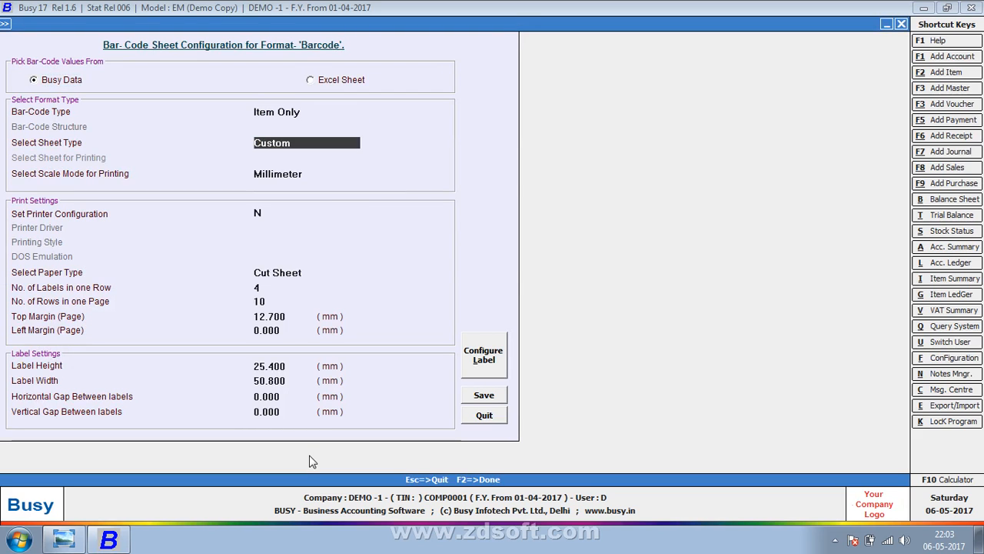
Step: Set the bar-code type to Item + Parameter, keeping the Custom sheet type and Millimeter scale mode
key("shift+Tab")
key("Down")
key("Down")
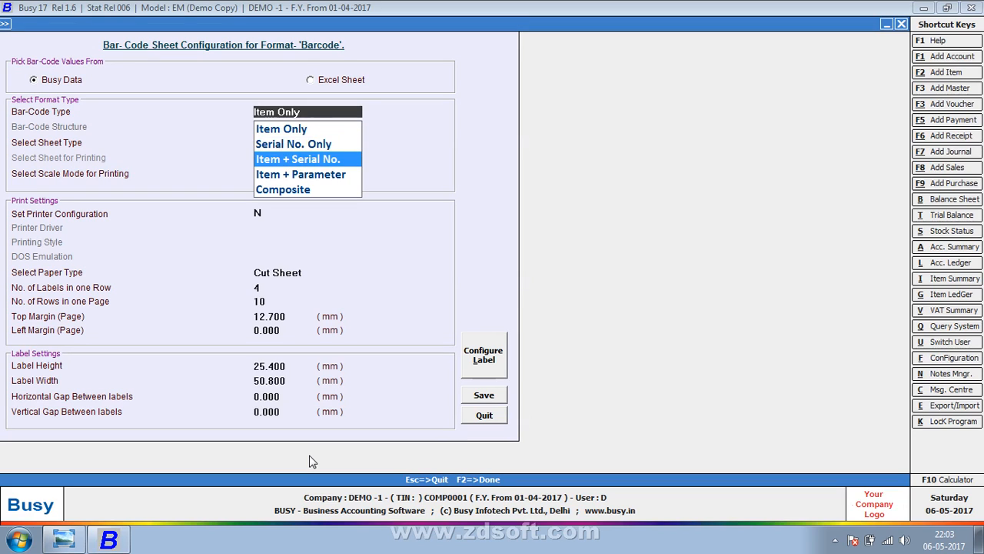
key("Up")
key("Up")
key("Down")
key("Down")
key("Down")
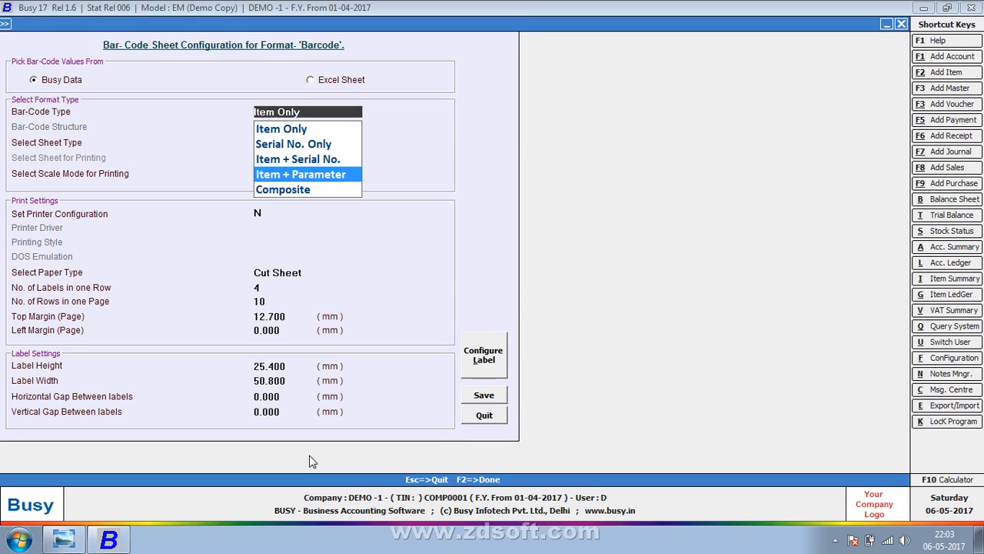
key("Return")
key("Return")
key("Return")
key("Return")
key("Return")
Step: Enable the printer configuration and choose the TSC TTP-244 Pro driver with Windows printing style
key("shift+Tab")
key("shift+Tab")
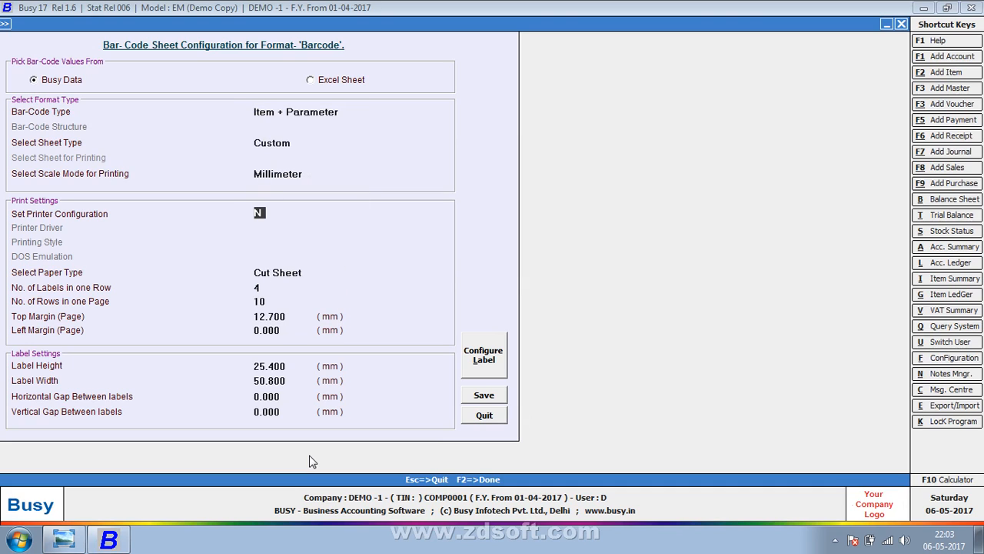
key("y")
key("Return")
key("Return")
key("Return")
key("Return")
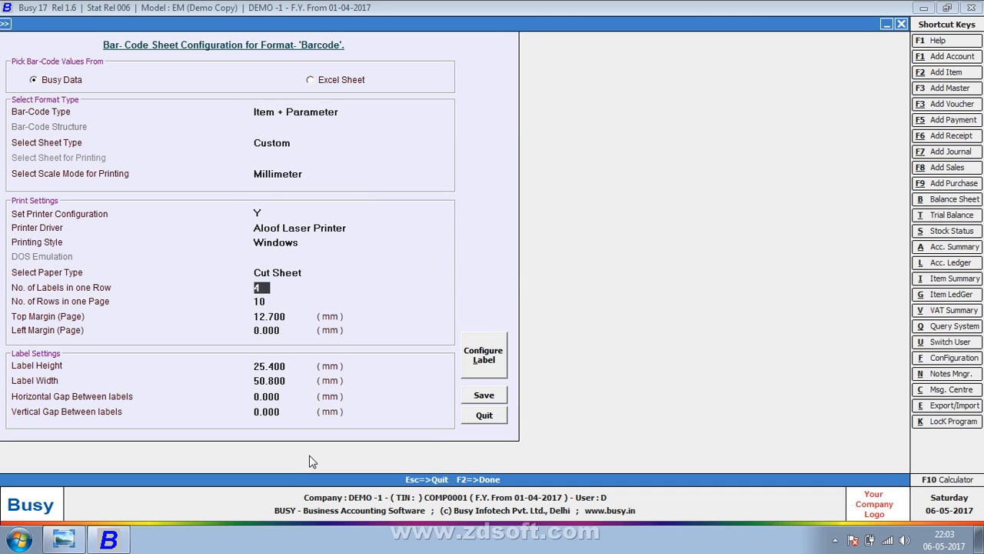
key("shift+Tab")
key("shift+Tab")
key("shift+Tab")
type("t")
key("Return")
key("Return")
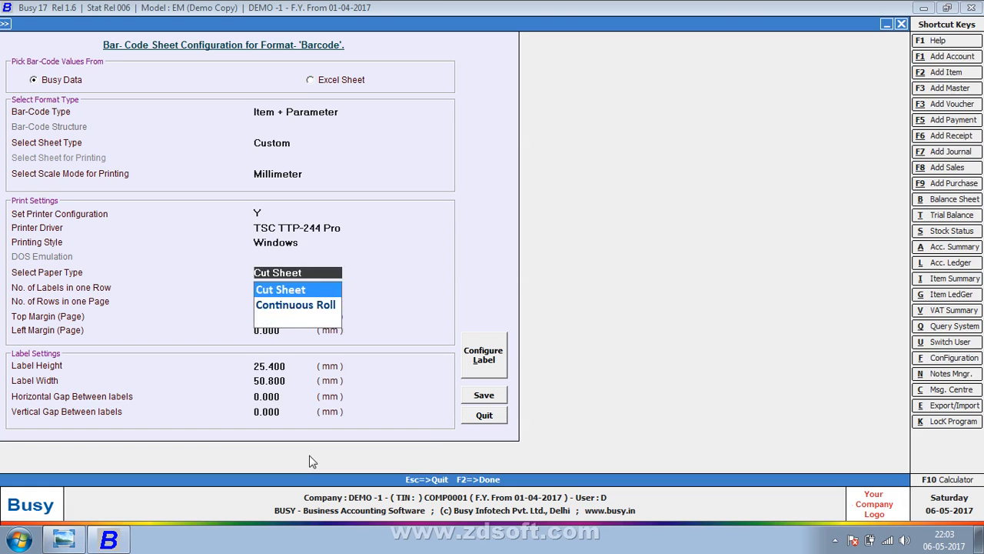
Step: Set the paper type for label printing to Continuous Roll
key("Return")
key("Return")
key("shift+Tab")
key("shift+Tab")
key("Down")
key("Return")
key("Return")
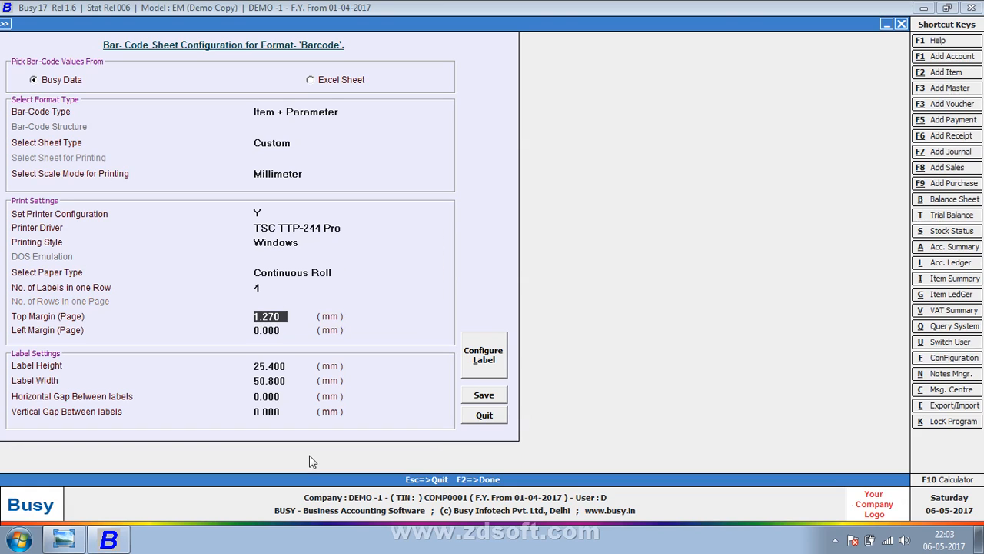
Step: Set 2 labels in one row, accept the remaining margins and label dimensions, and open the label layout configuration
key("shift+Tab")
type("2")
key("Return")
key("Return")
key("Return")
key("Return")
key("Return")
key("Return")
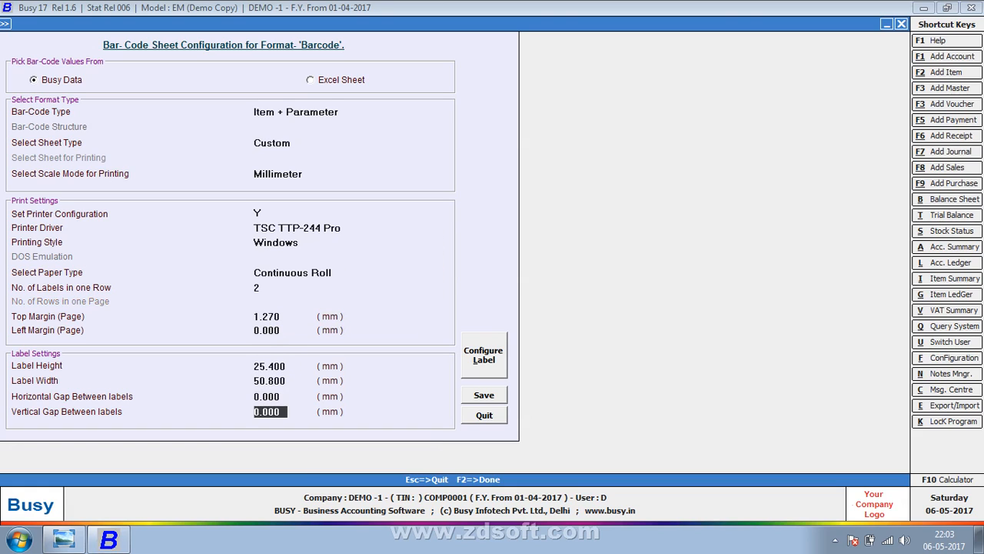
key("Return")
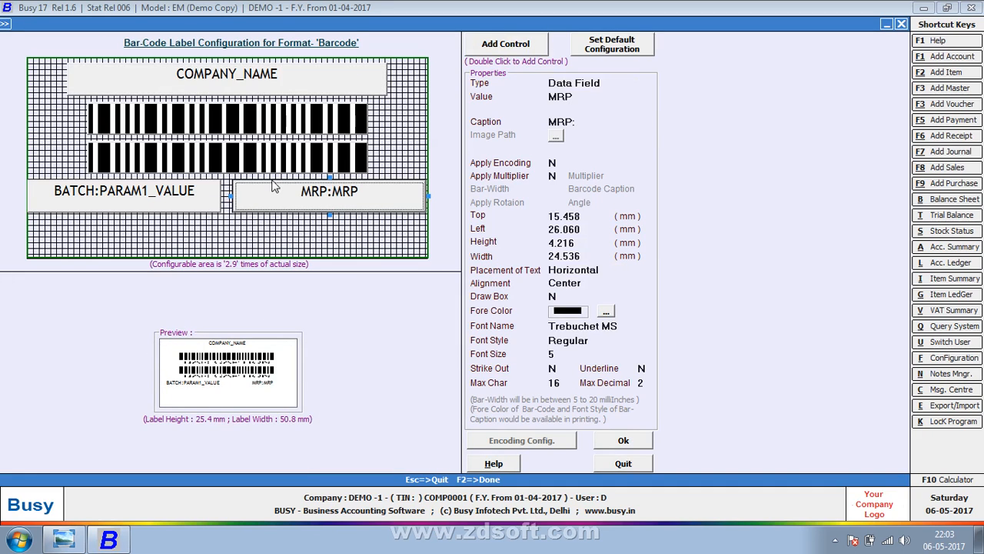
Step: Delete the second bar-code and move the ITEM_NAME bar-code to the label's lower right, about 20.2 mm down and 14.8 mm across
left_click(202, 200)
left_click_drag(266, 159, 301, 236)
key("Delete")
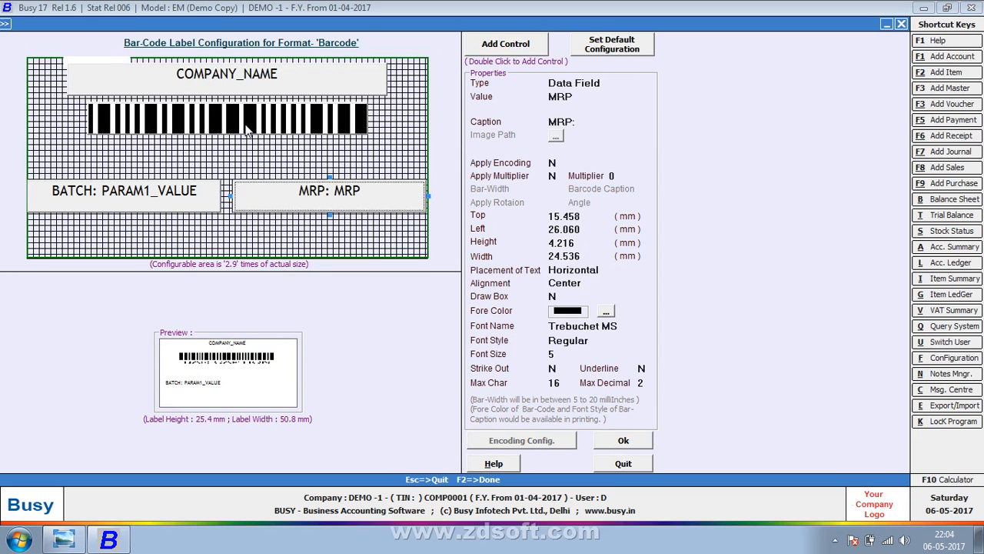
left_click_drag(247, 130, 306, 246)
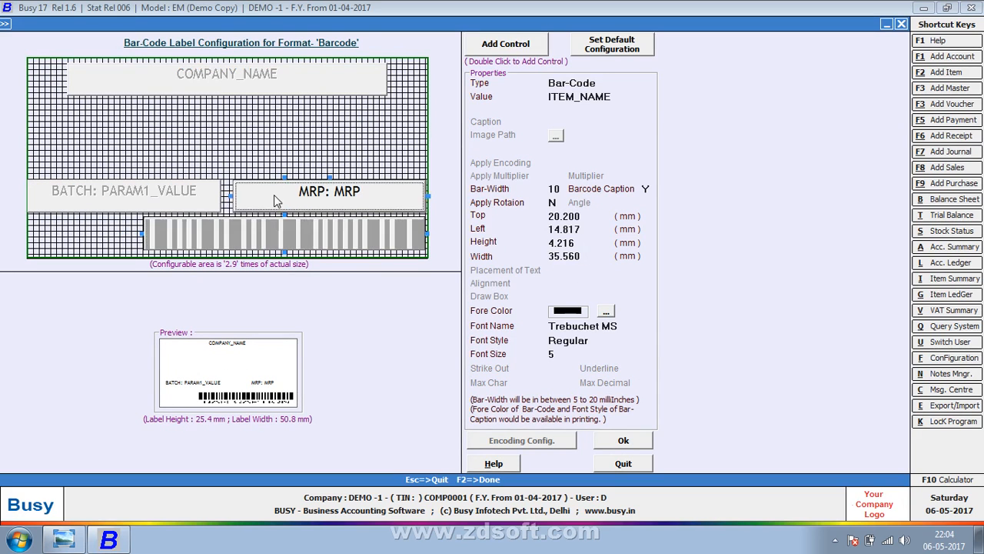
Step: Move the MRP field below the company name at the label's left edge and place the BATCH field directly under it
left_click_drag(274, 195, 74, 118)
left_click_drag(79, 180, 90, 148)
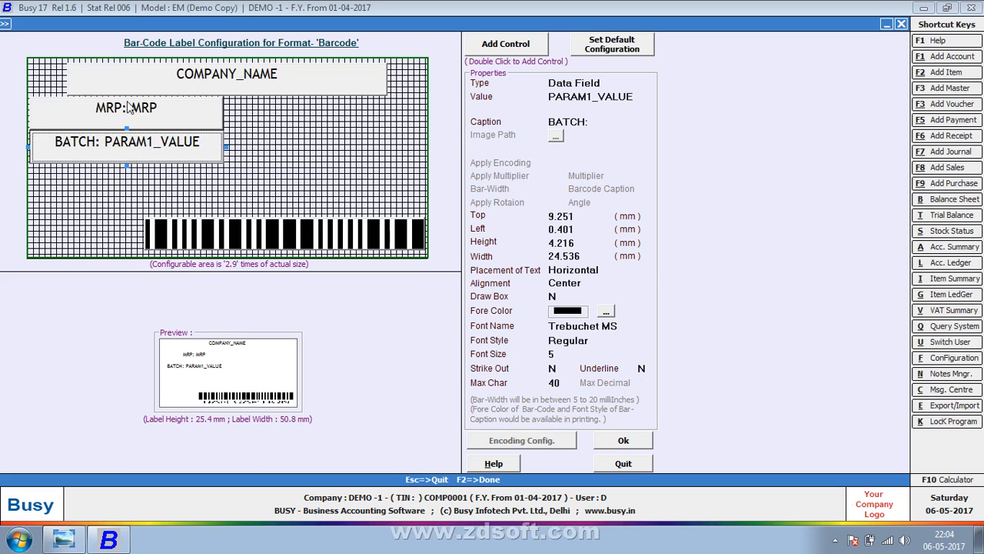
left_click_drag(28, 147, 32, 148)
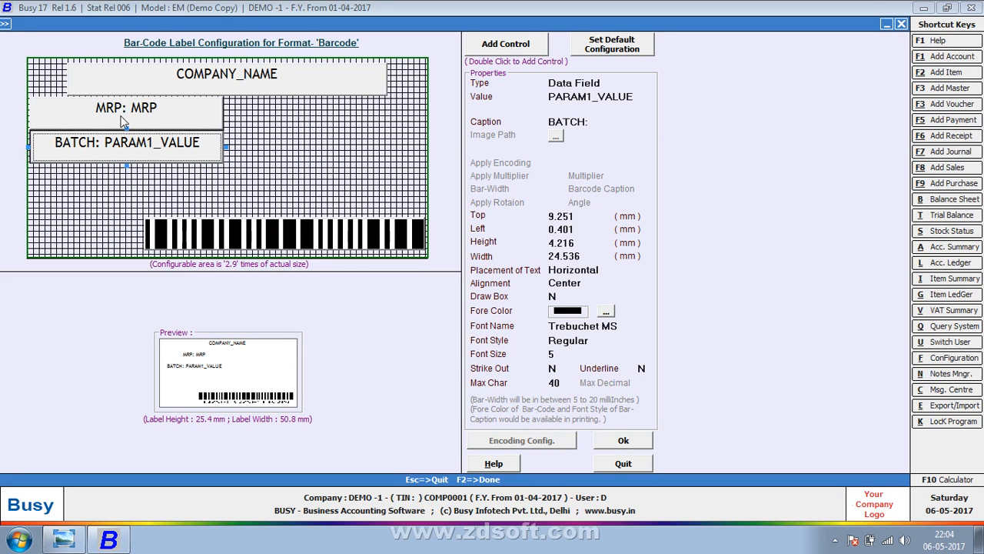
Step: Change the value of the label's COMPANY_NAME heading field to ITEM_NAME
left_click(292, 86)
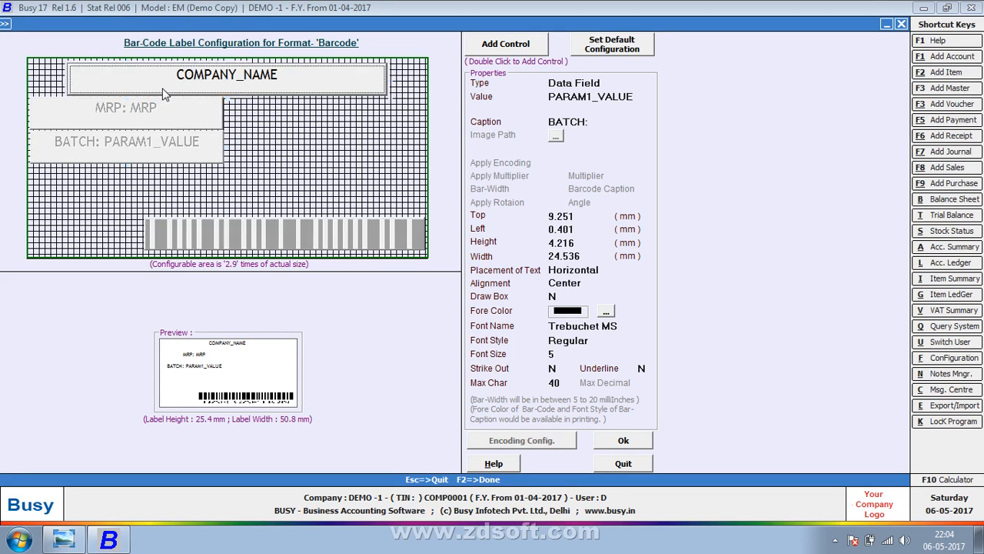
left_click(636, 97)
left_click(587, 123)
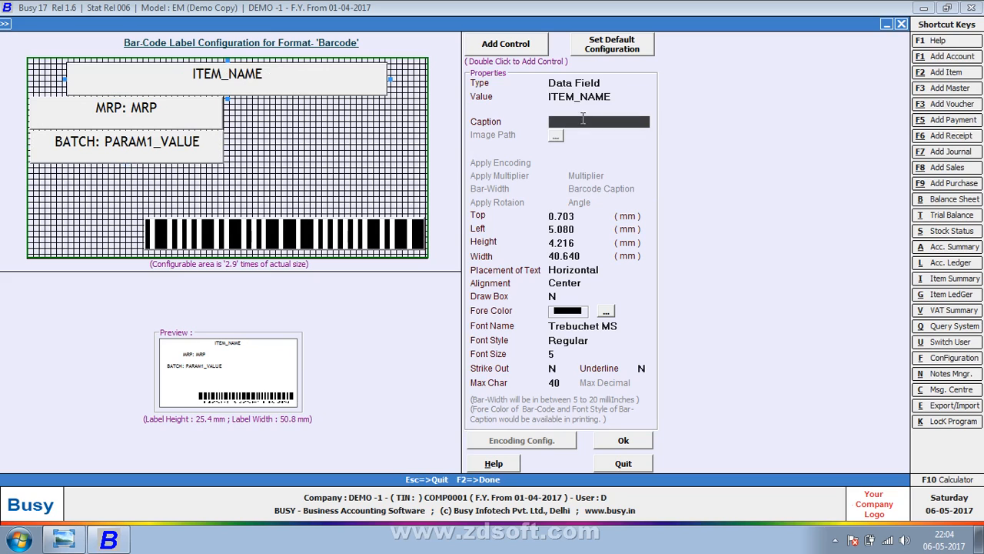
Step: Format the ITEM_NAME heading in Tahoma, Bold Italic, font size 10
left_click(592, 326)
left_click(569, 362)
left_click(562, 387)
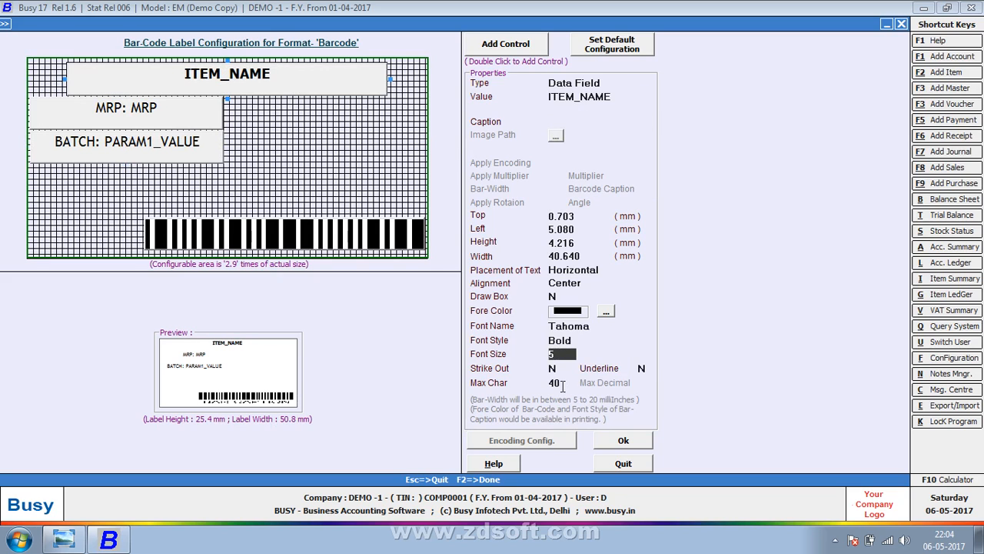
key("Return")
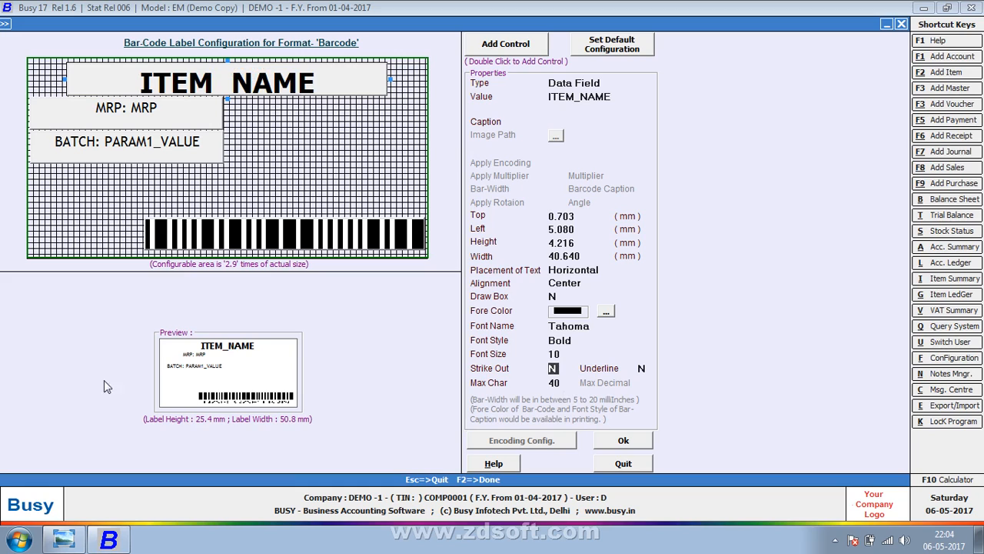
left_click(589, 330)
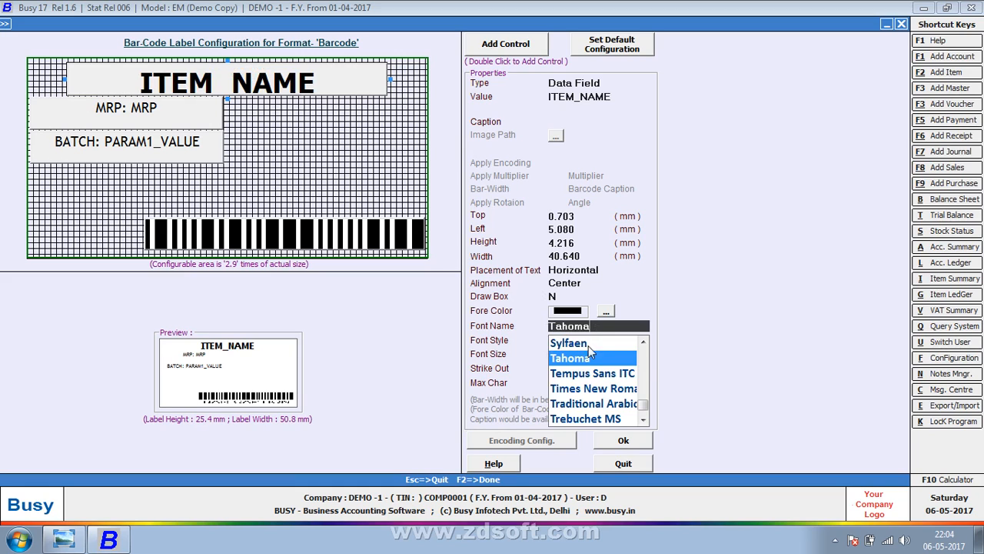
left_click(584, 355)
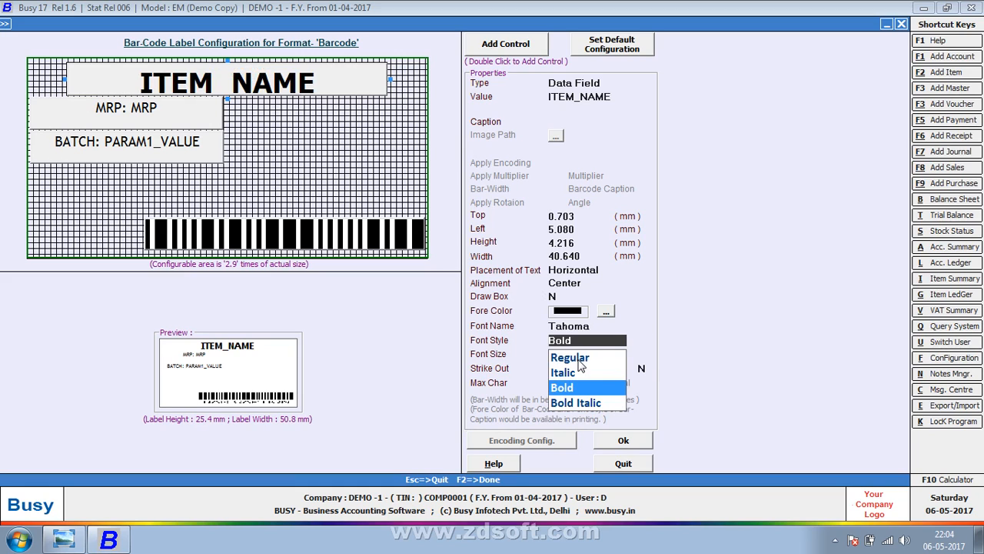
left_click(569, 402)
Step: Set the MRP field's font to Tahoma with Bold style
left_click(202, 123)
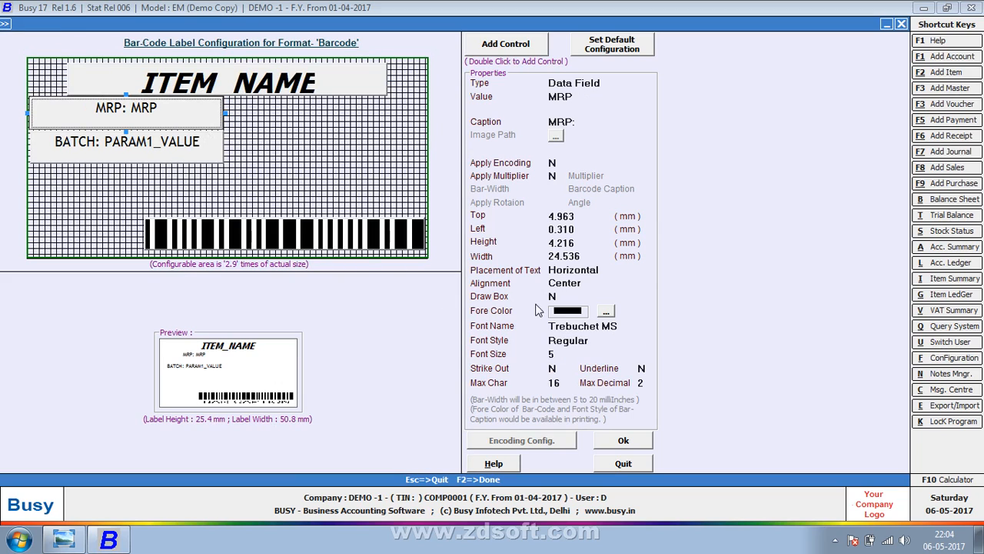
left_click(595, 328)
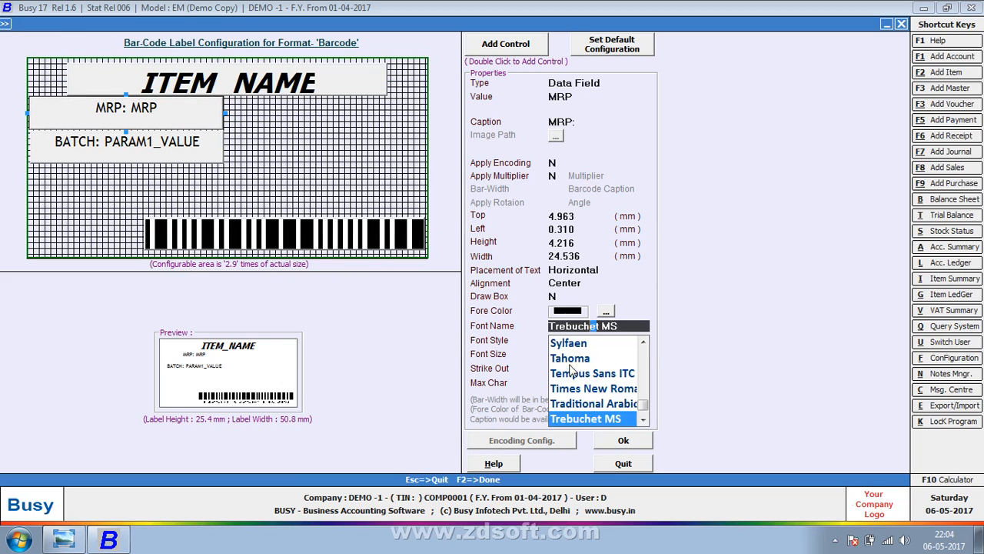
left_click(572, 359)
left_click(564, 387)
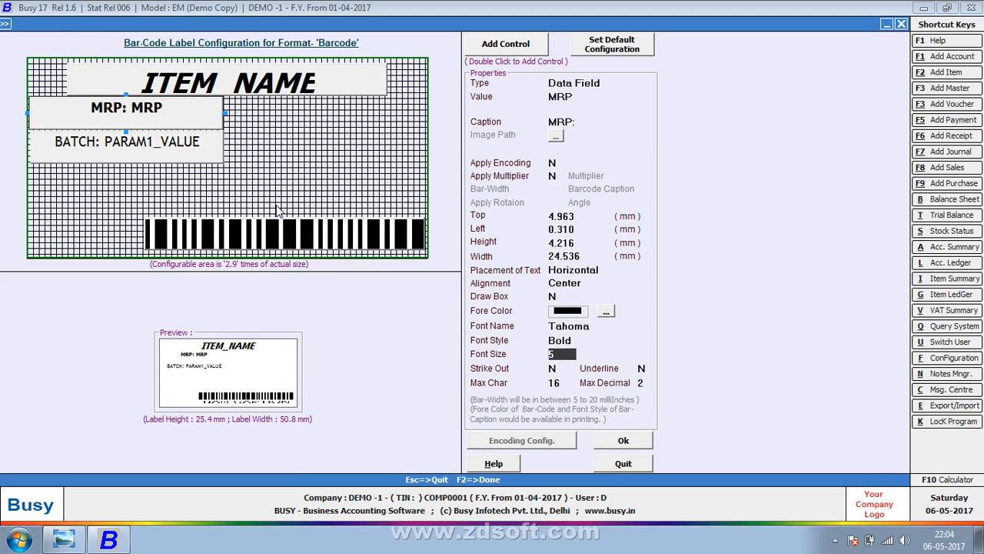
Step: Set the BATCH field's font to Tahoma with Bold Italic style
left_click(204, 156)
left_click(606, 340)
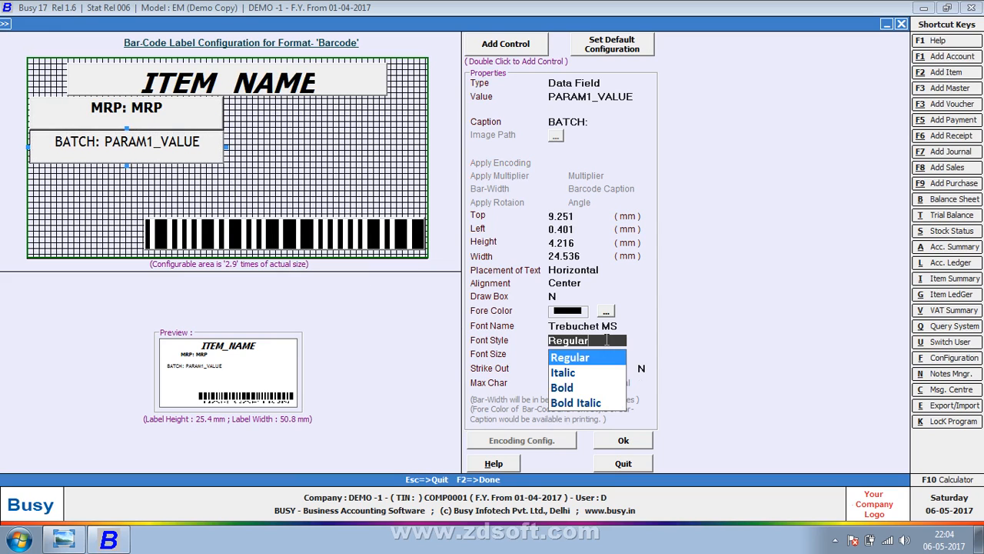
left_click(570, 403)
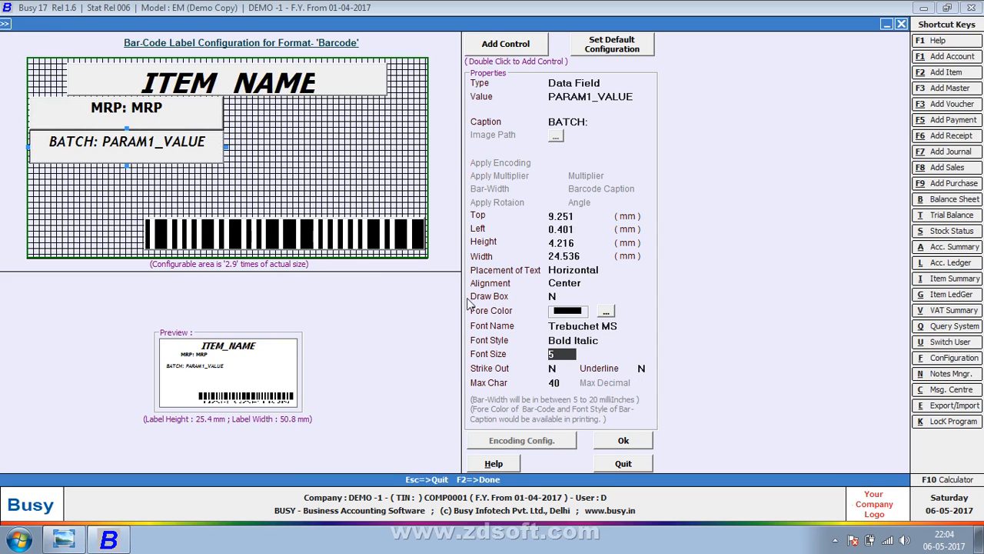
left_click(569, 328)
left_click(569, 358)
Step: Align the MRP field's text to the left, keeping its Tahoma Bold font and no box
left_click(168, 122)
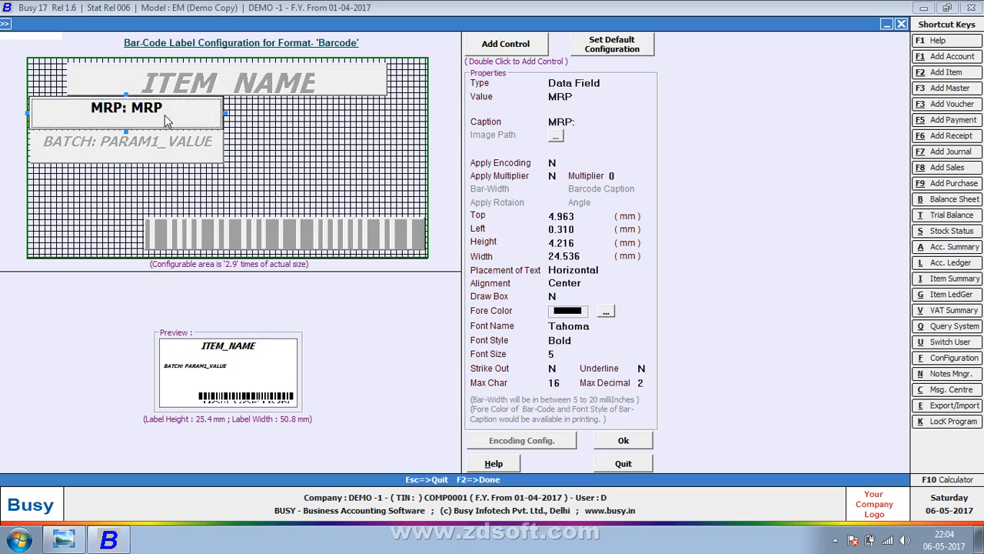
left_click(601, 283)
left_click(559, 300)
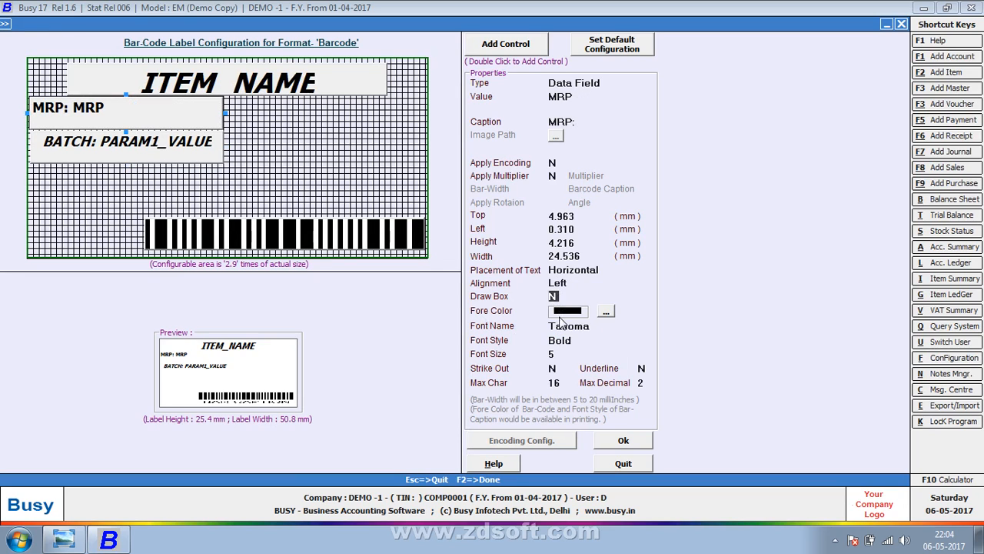
left_click(568, 326)
left_click(569, 359)
left_click(585, 340)
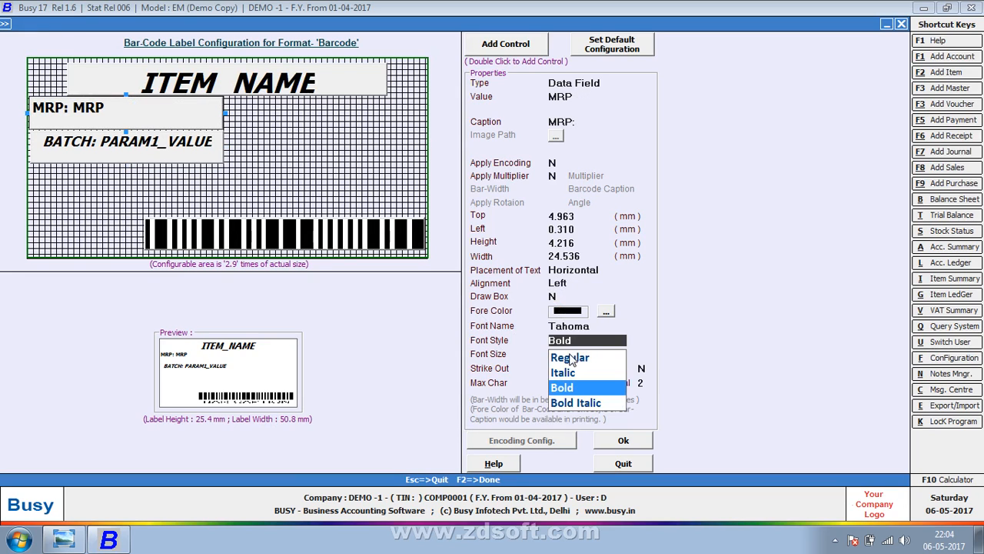
left_click(573, 388)
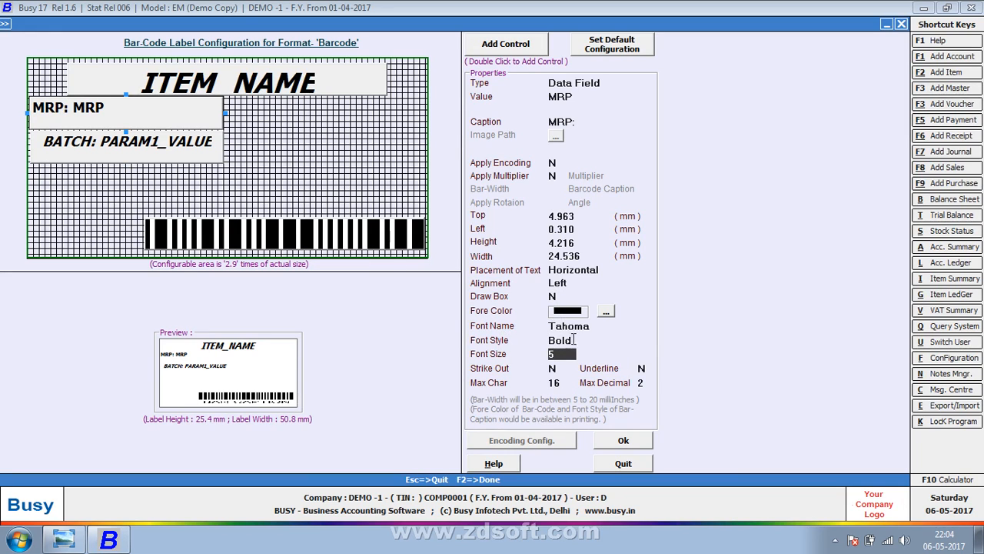
left_click(555, 283)
left_click(559, 297)
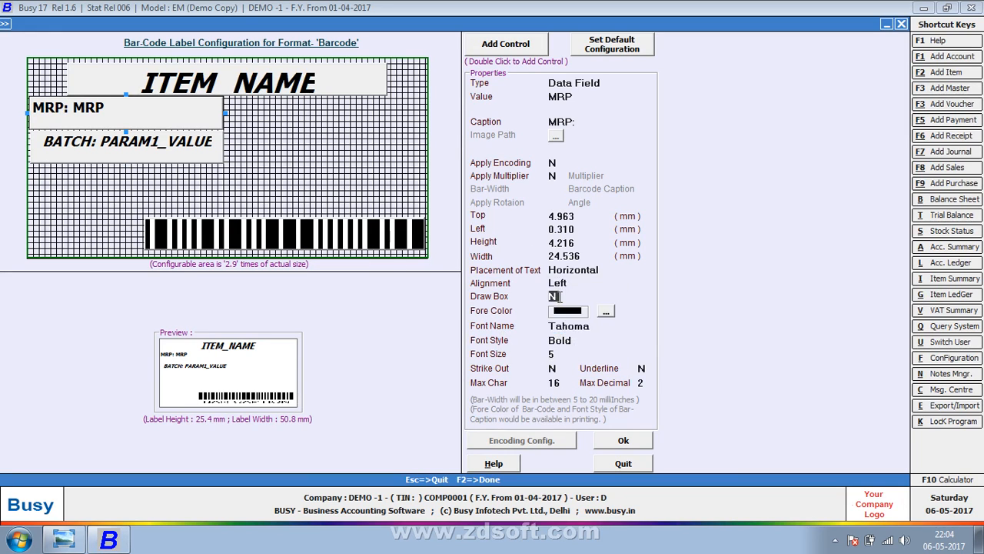
Step: Select the BATCH field and accept the bar-code label layout for the Barcode format
left_click(77, 146)
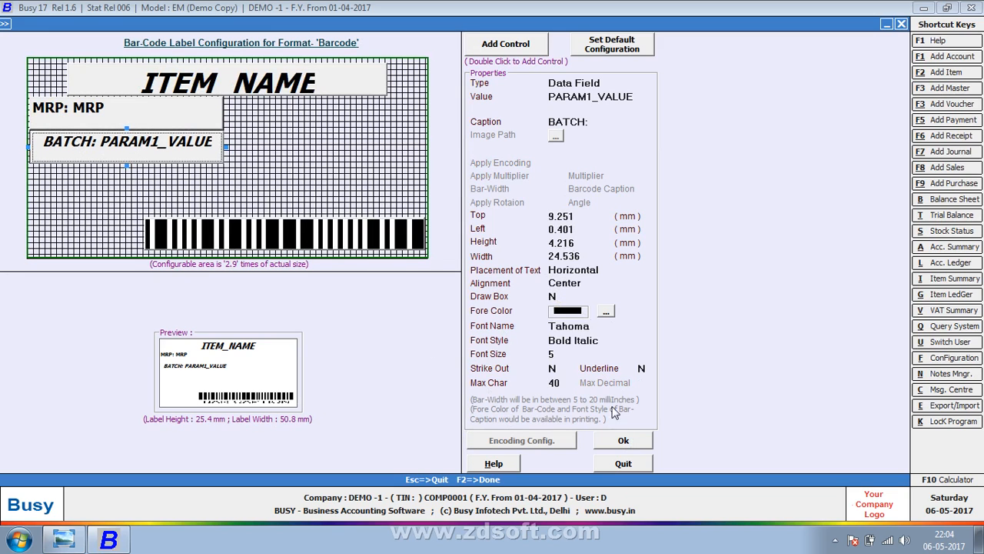
left_click(632, 445)
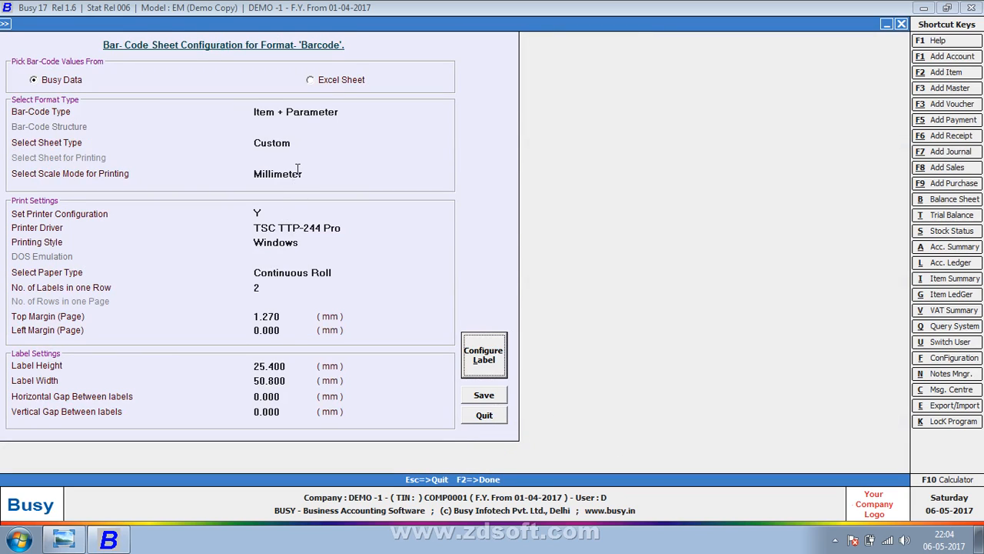
Step: Try the Composite bar-code type, view its structure configuration and attempt to save the format without a structure
left_click(307, 111)
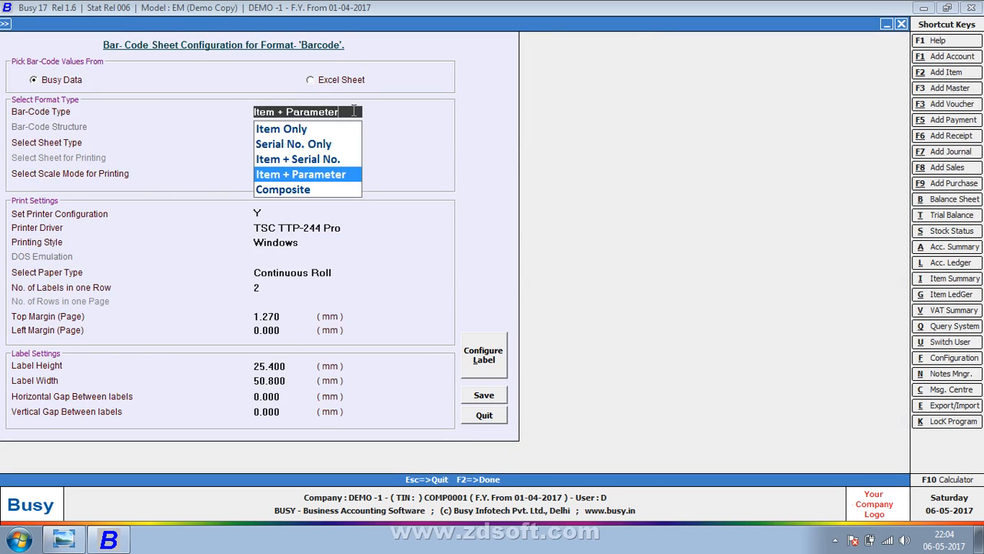
left_click(292, 189)
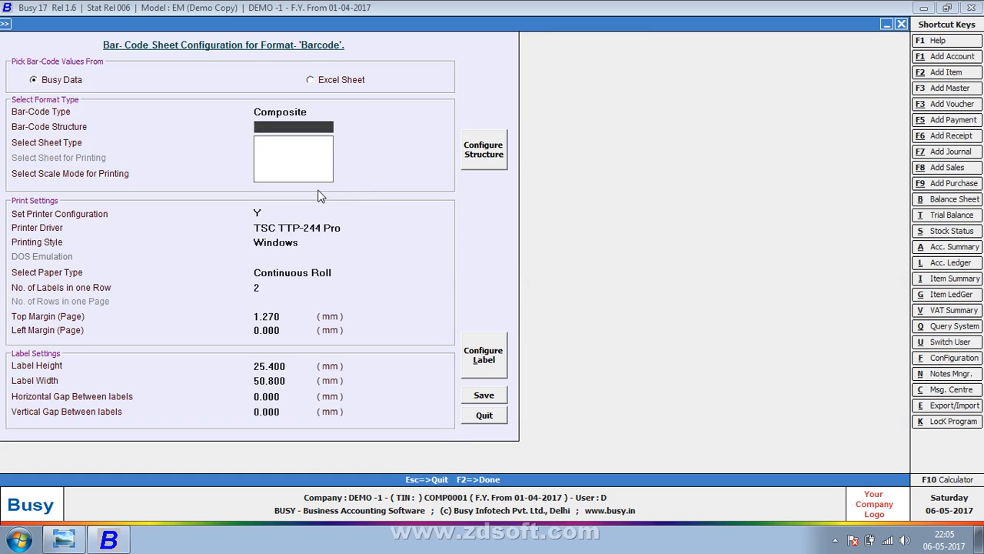
left_click(479, 152)
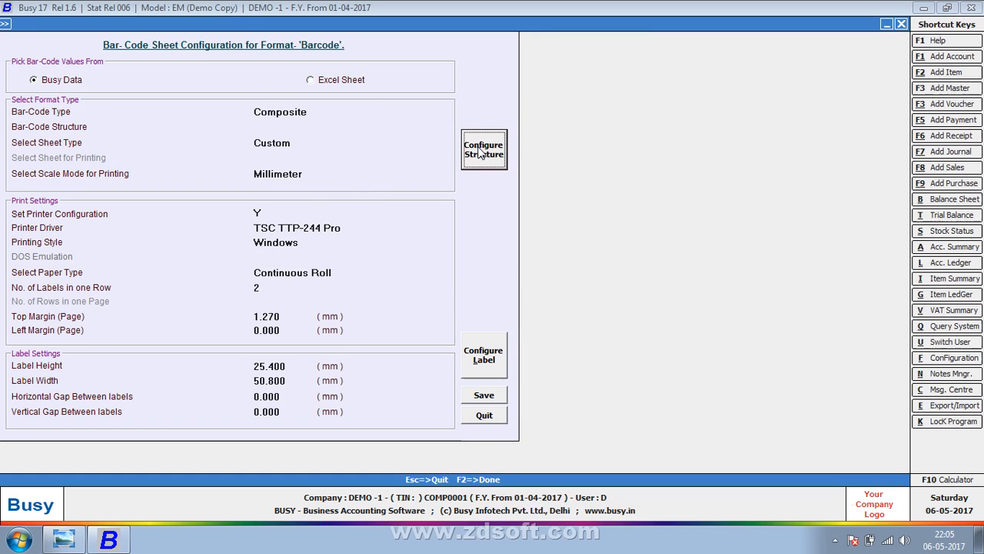
left_click(479, 152)
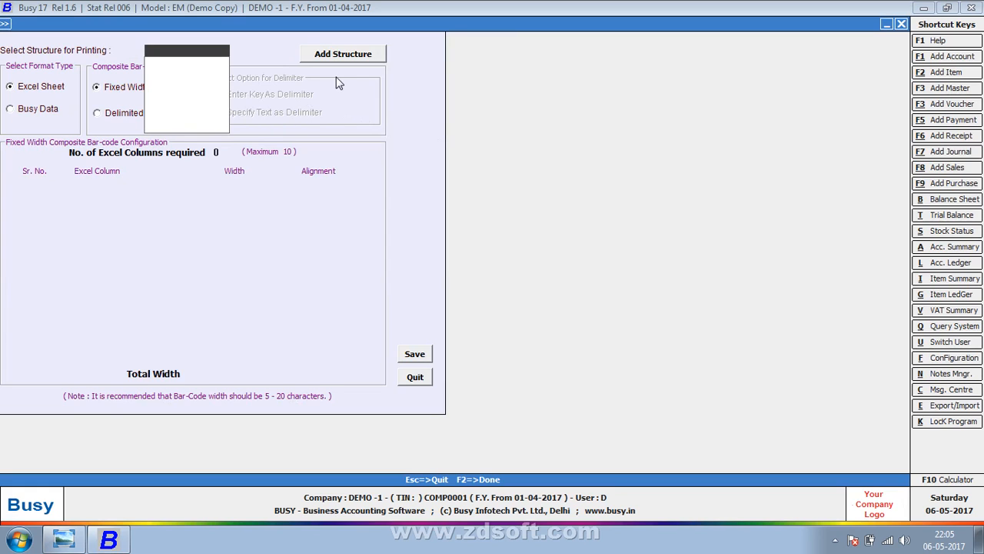
left_click(416, 379)
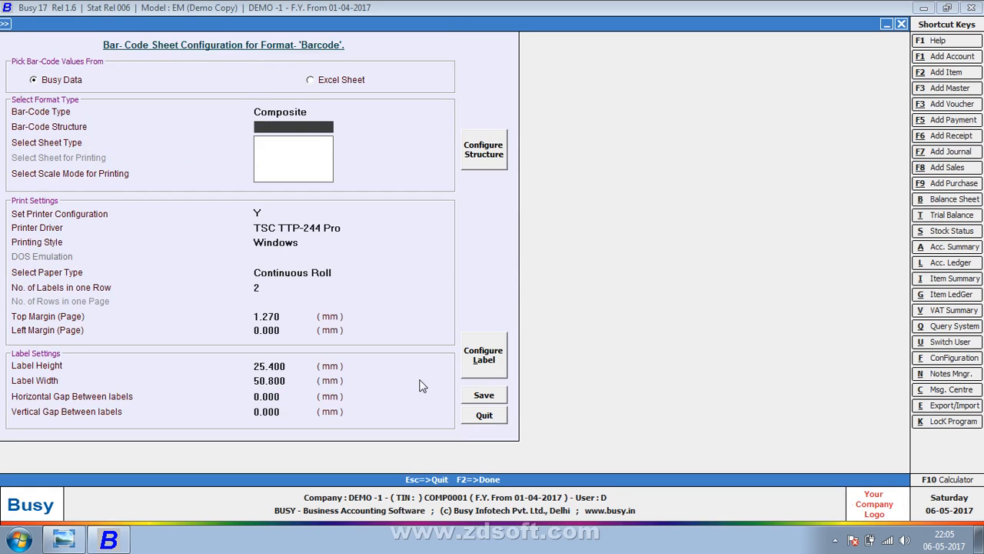
left_click(472, 398)
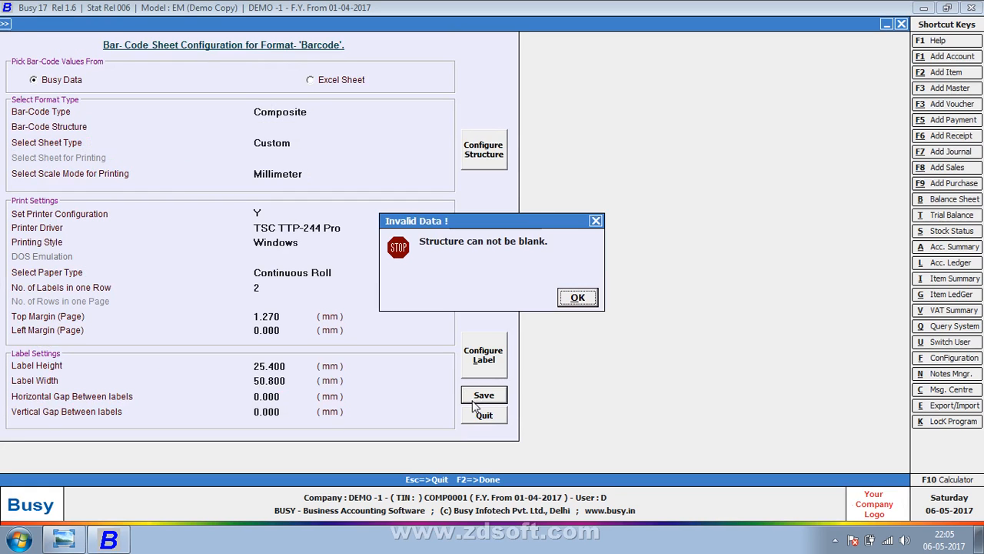
left_click(579, 296)
Step: Set the bar-code type to Item + Parameter and save the Barcode sheet configuration
left_click(318, 113)
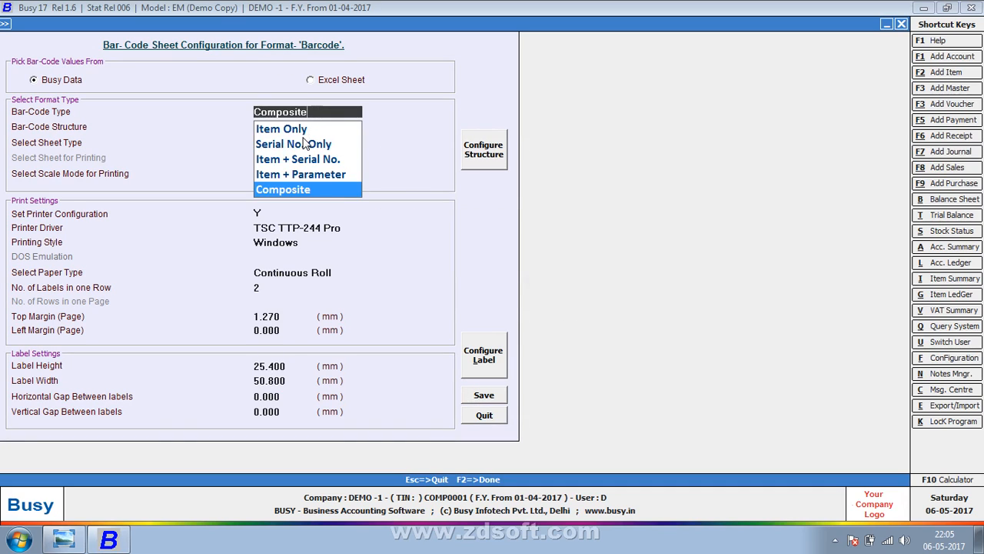
left_click(308, 174)
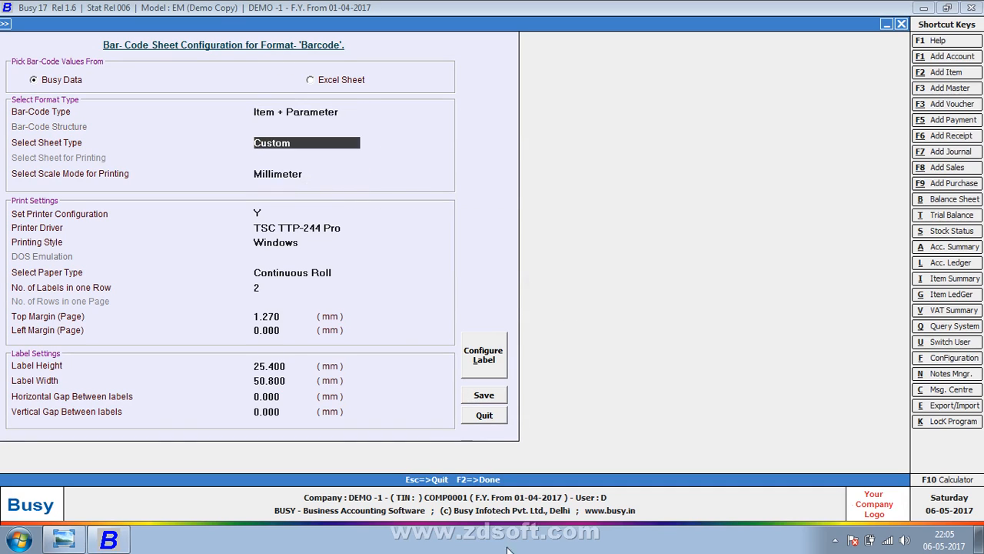
left_click(483, 395)
left_click(321, 198)
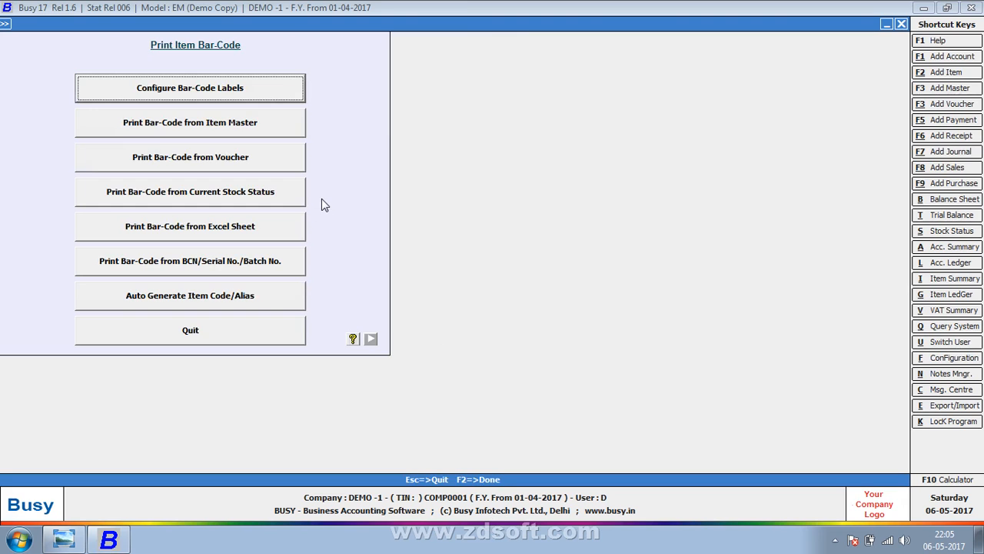
Step: Leave the bar-code printing options and open Vouchers Configuration under Administration
key("Escape")
key("Left")
key("Left")
key("Left")
key("Left")
key("Left")
key("Left")
key("Left")
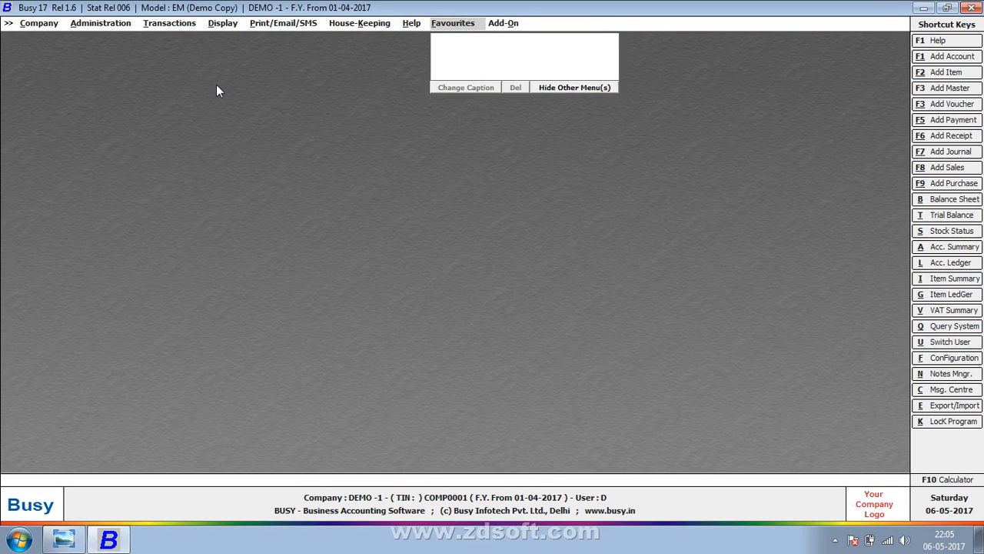
key("Return")
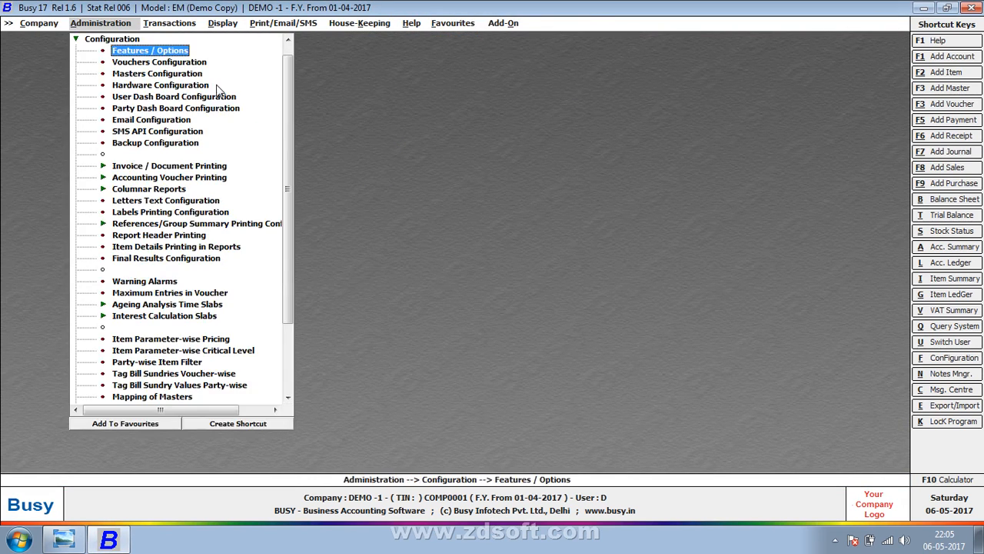
key("Down")
key("Return")
Step: Open the voucher configuration of the Main series for Stock Transfer
key("Down")
key("Down")
key("Down")
key("Down")
key("Down")
key("Down")
key("Down")
key("Down")
key("Down")
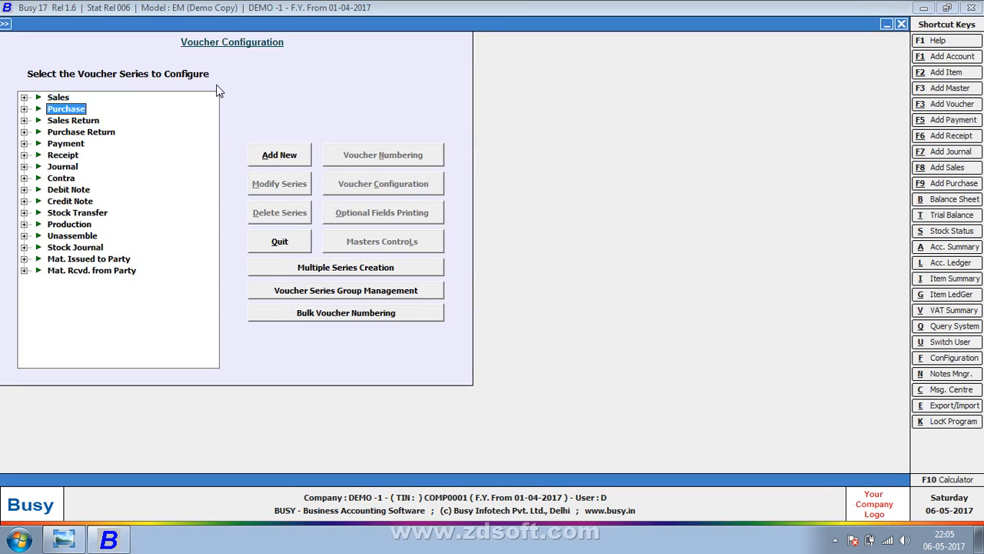
key("Right")
key("Down")
key("Down")
key("Right")
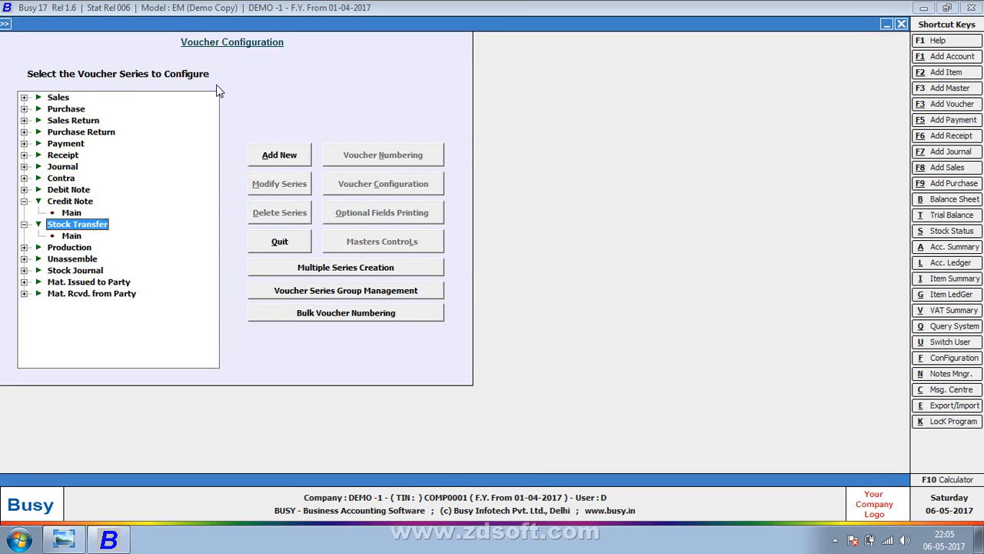
key("Down")
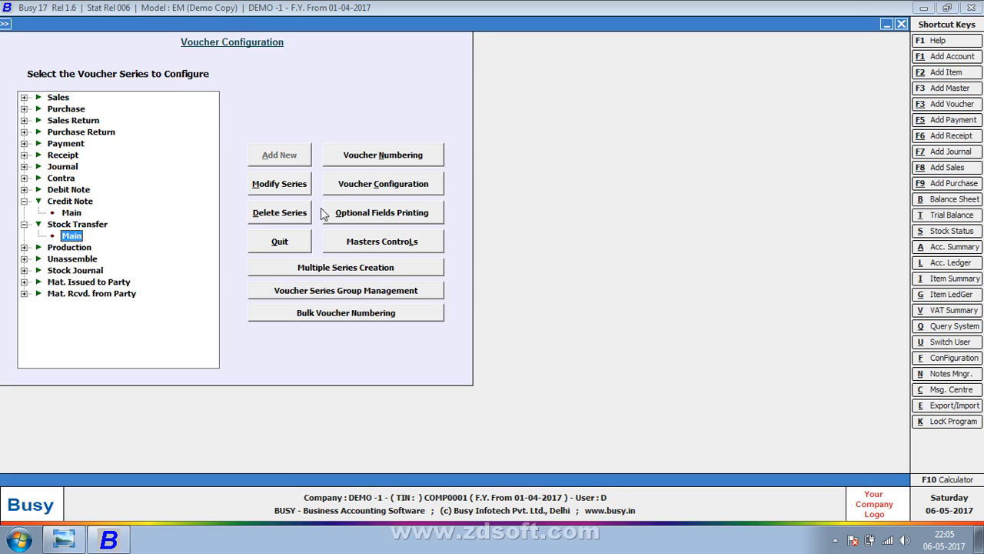
left_click(421, 184)
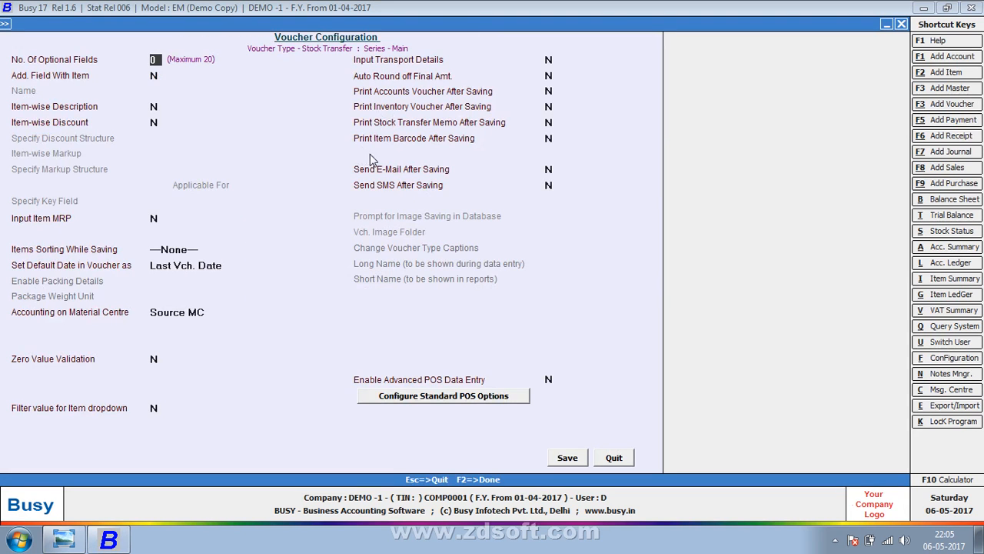
Step: Set Print Item Barcode After Saving to Y for stock transfers and save the voucher configuration
left_click(549, 138)
left_click(566, 457)
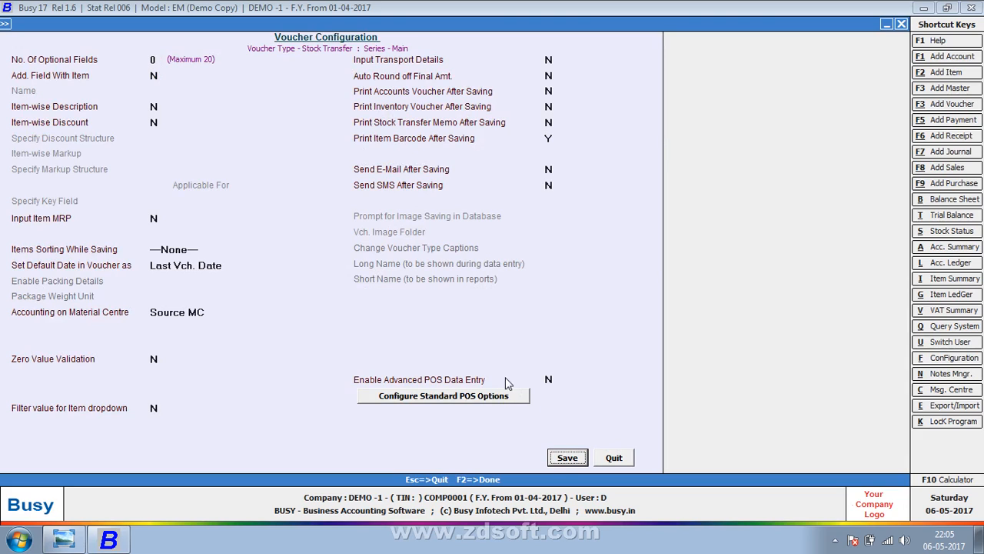
left_click(564, 458)
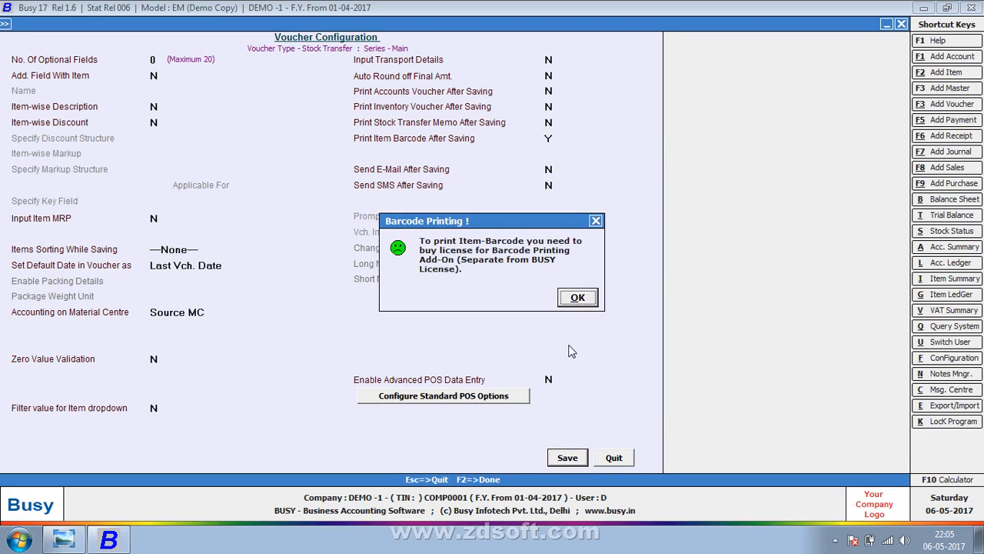
left_click(577, 298)
key("Escape")
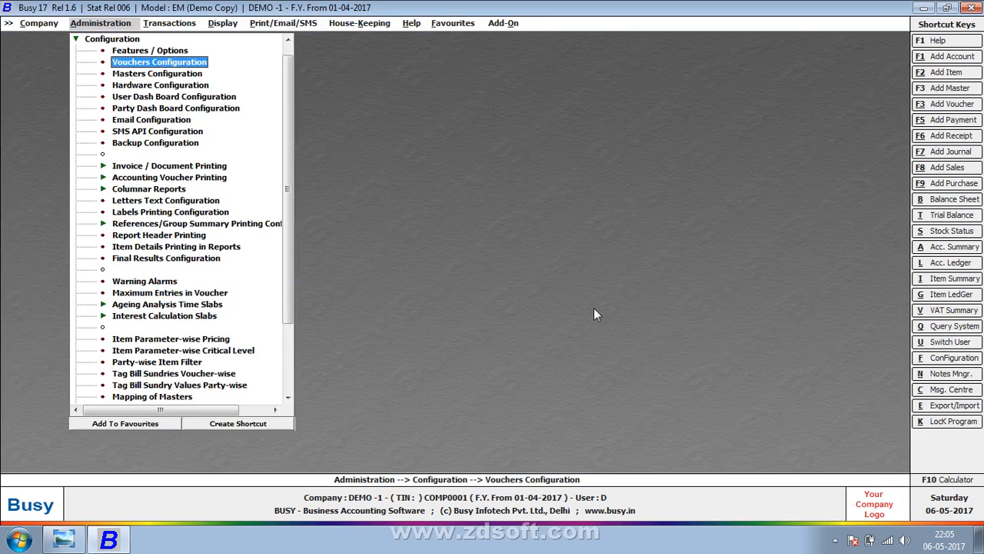
Step: List the Stock Transfer vouchers of the Main series from 01-04-2017 to 01-05-2017
key("Right")
key("Down")
key("Down")
key("Down")
key("Down")
key("Down")
key("Down")
key("Down")
key("Down")
key("Down")
key("Down")
key("Down")
key("Down")
key("Down")
key("Down")
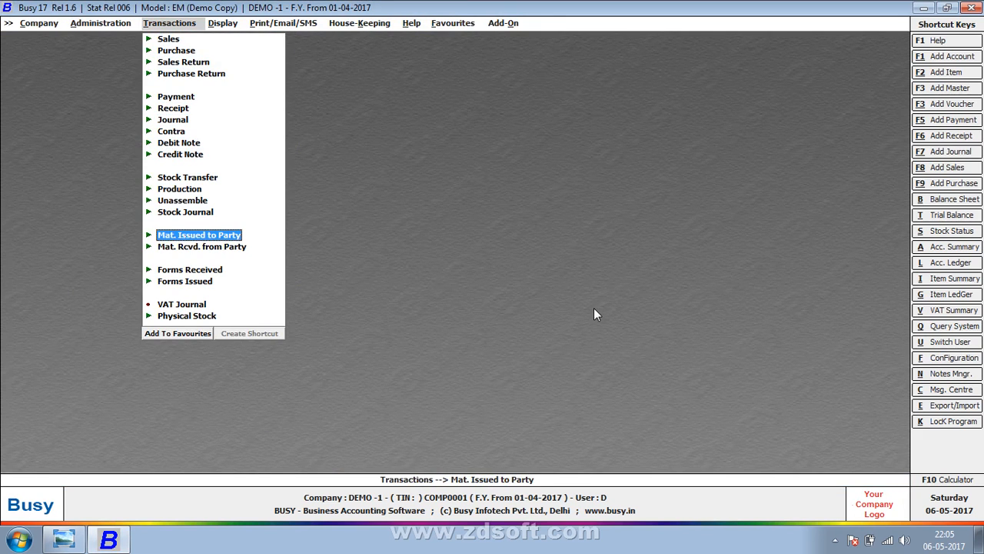
key("Up")
key("Up")
key("Up")
key("Up")
key("Return")
key("Return")
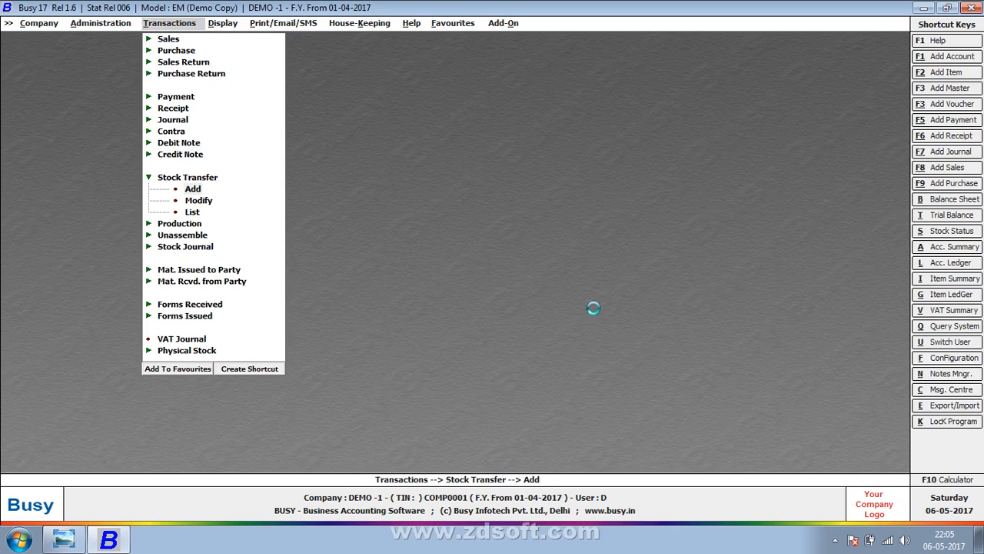
key("F5")
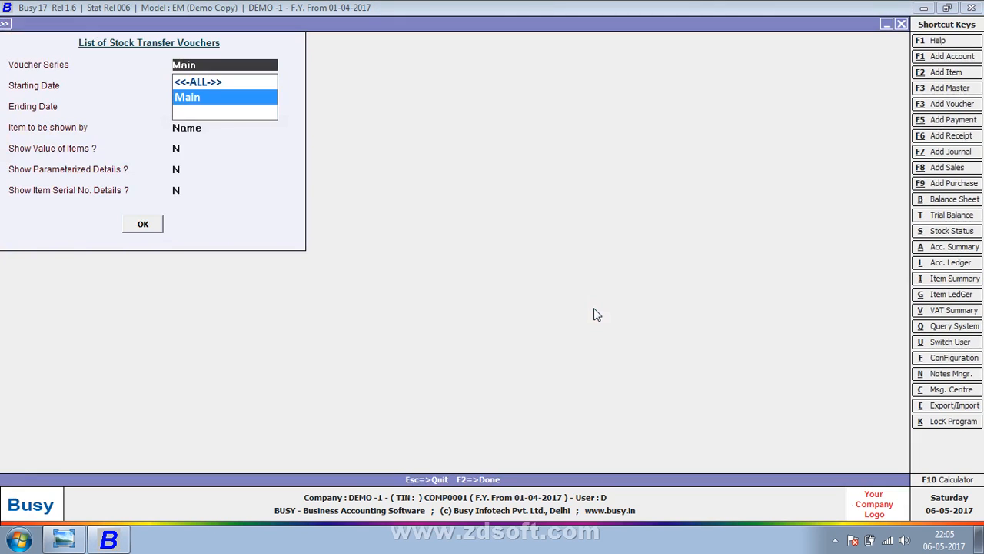
key("Return")
key("F2")
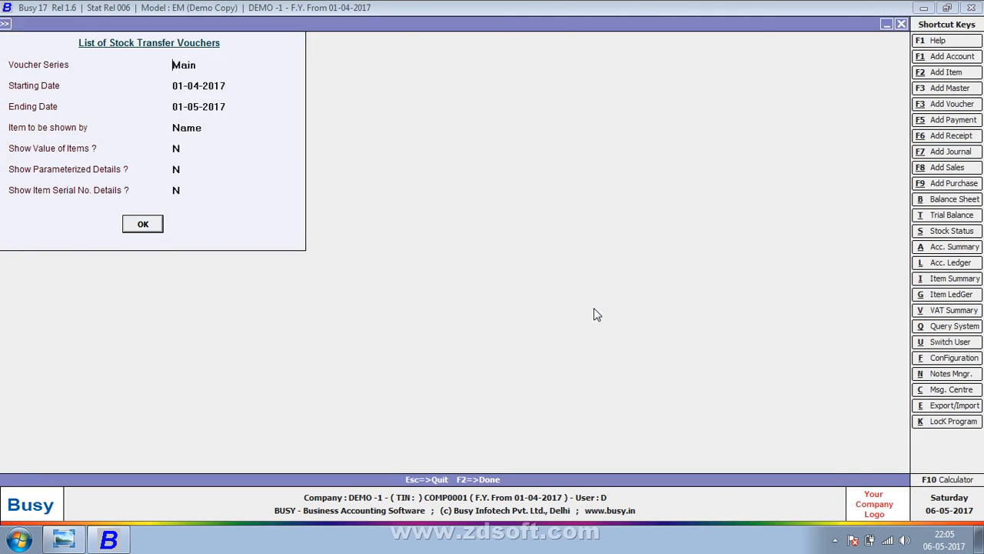
Step: Open the DECOY JEANS transfer voucher from SHOP to Main Store and save it again
key("Down")
key("Down")
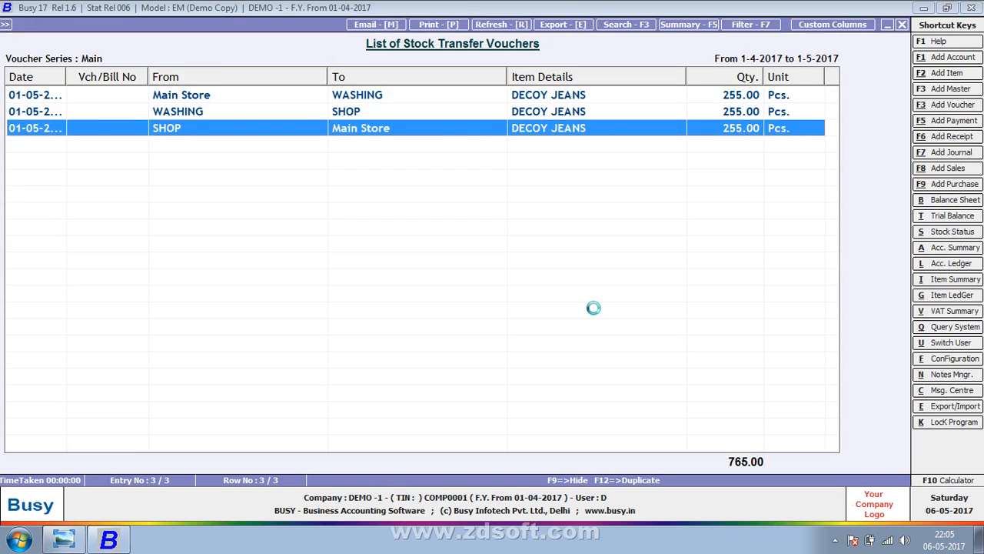
key("F2")
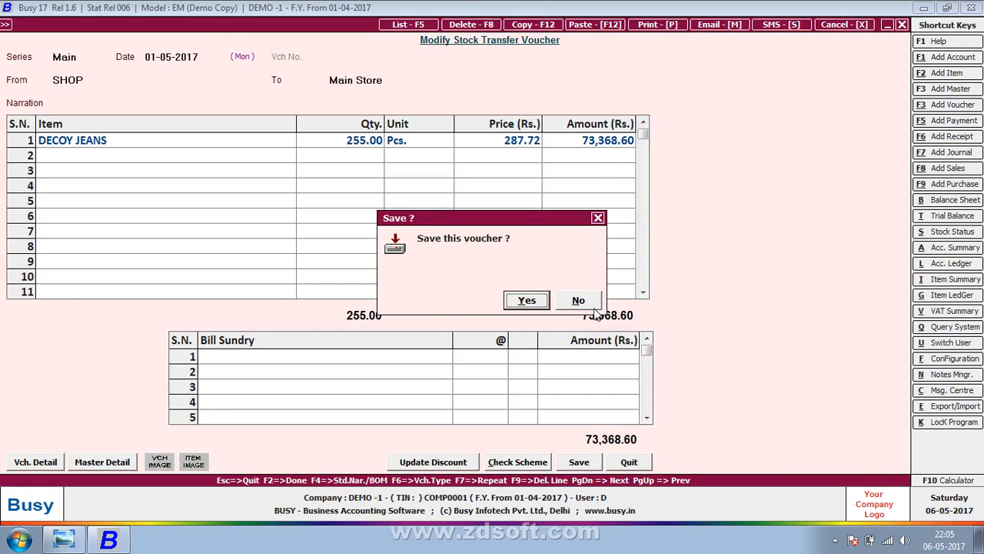
key("Return")
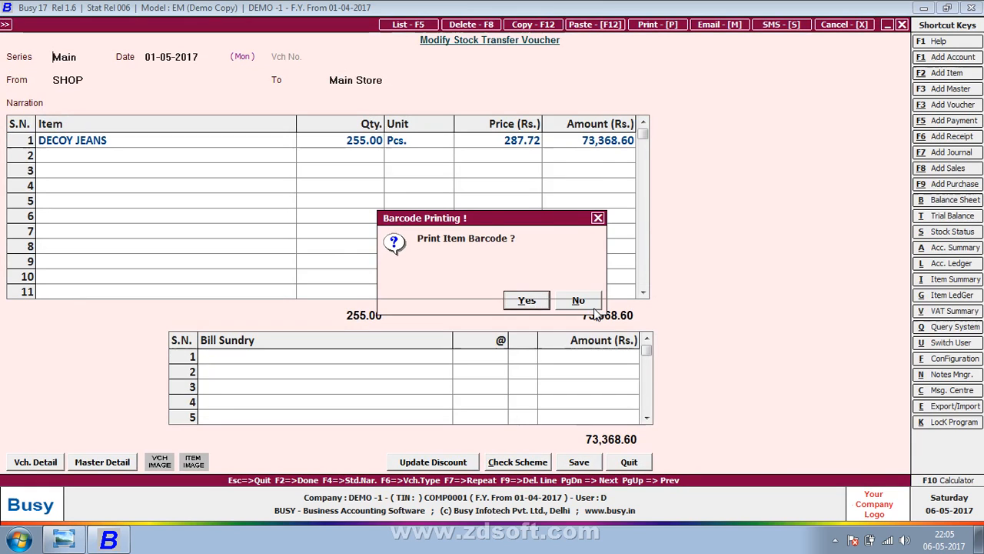
Step: Try to print the voucher's item barcodes using the Barcode format, then return to the voucher list
key("Return")
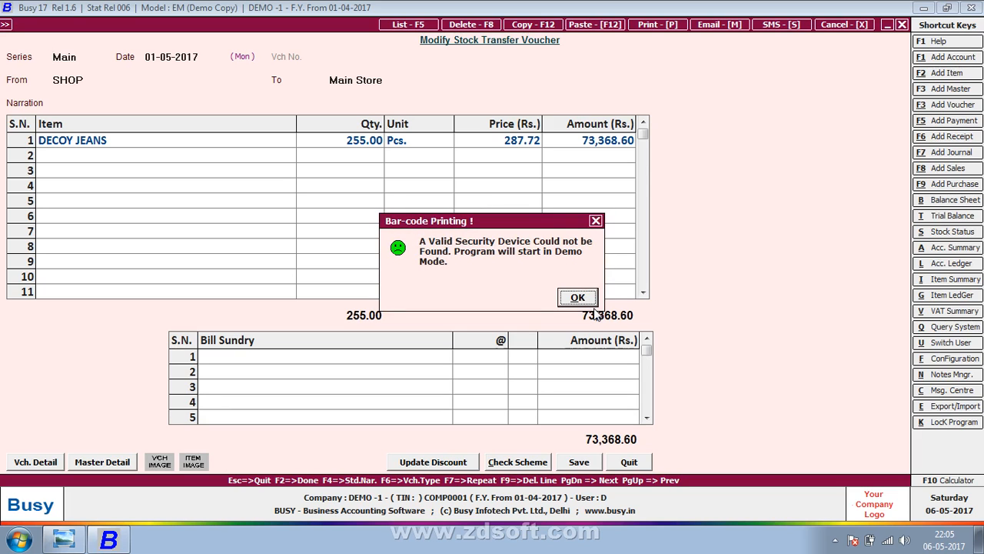
key("Return")
key("Return")
key("Return")
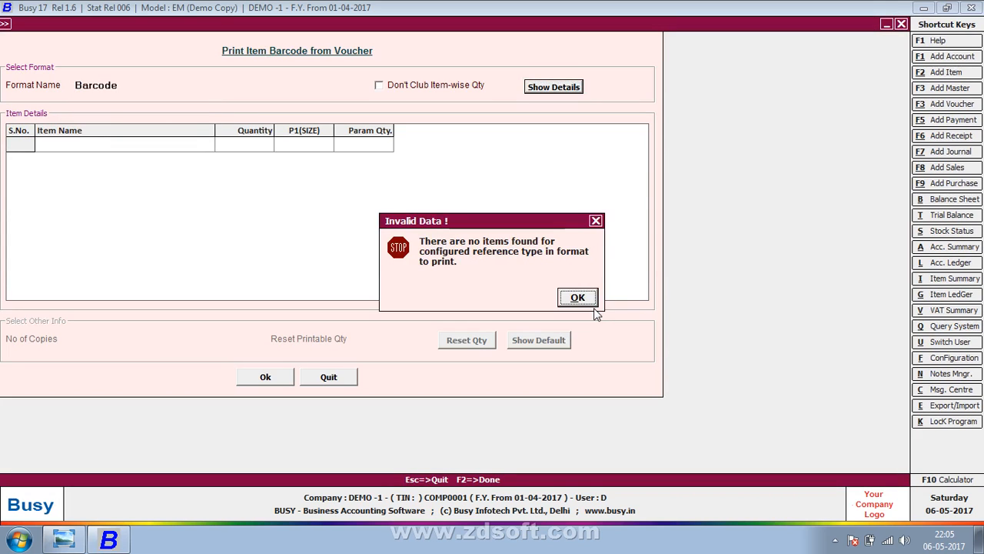
key("Return")
key("Return")
key("Return")
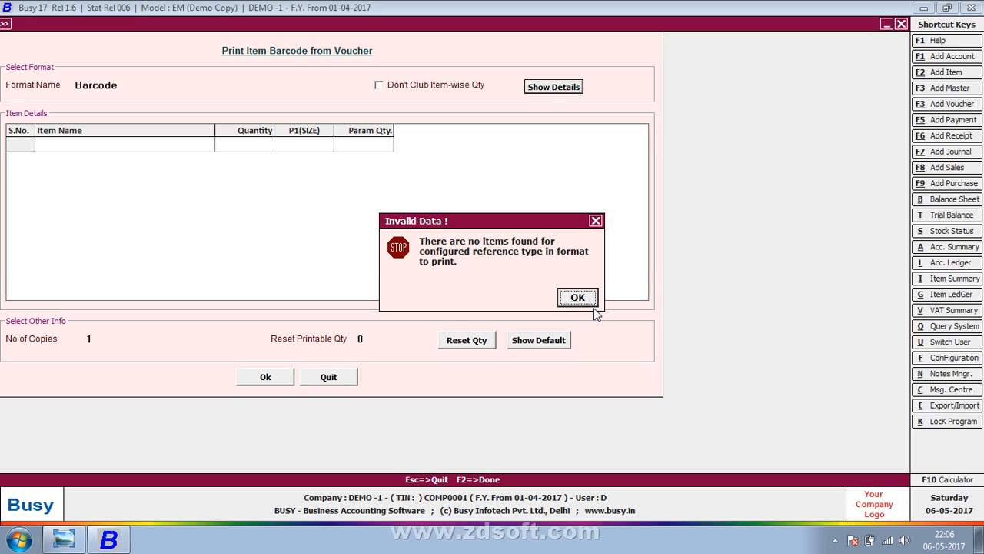
key("Return")
key("Escape")
key("Escape")
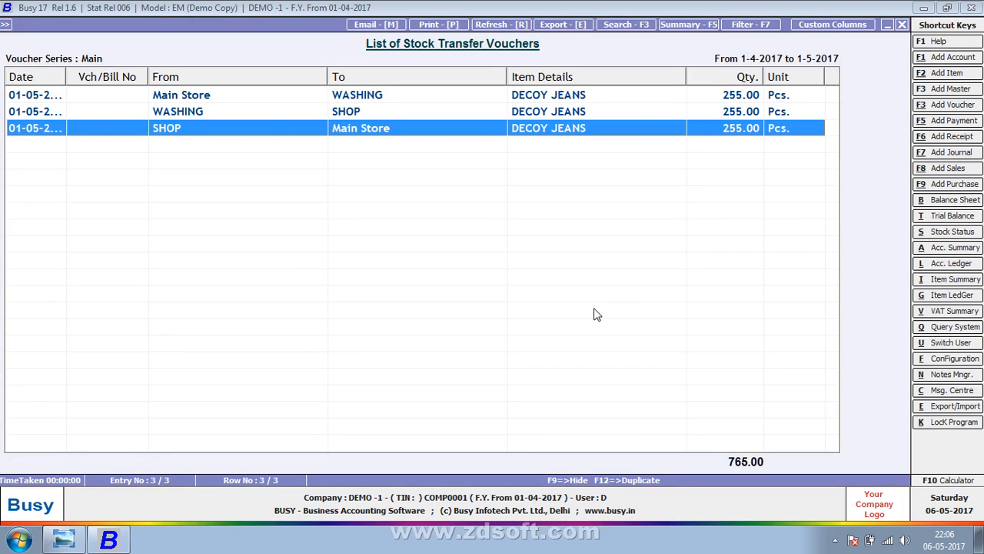
Step: Reopen the SHOP to Main Store transfer voucher and open the size-wise stock details of DECOY JEANS
key("Return")
key("Return")
key("Return")
key("Return")
key("Return")
key("Return")
key("Return")
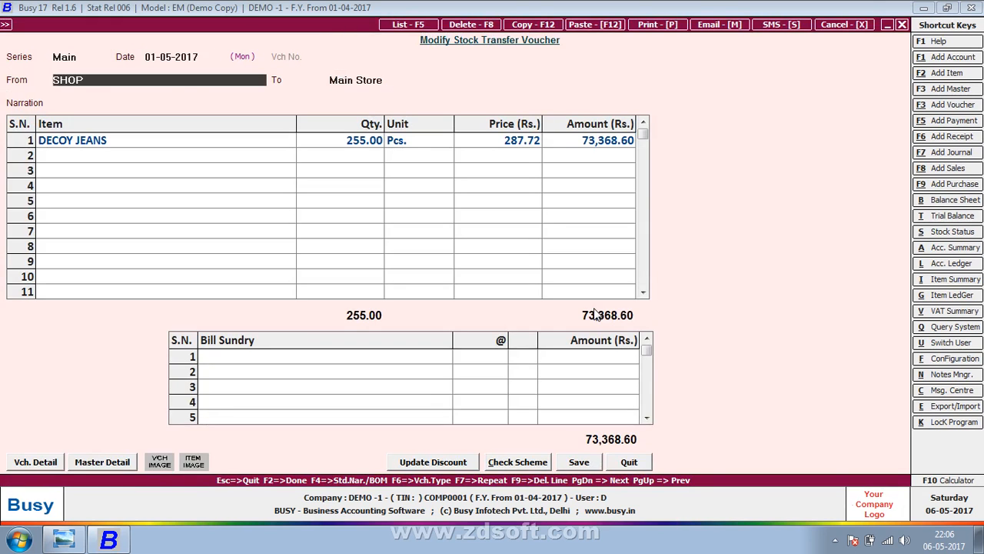
key("Return")
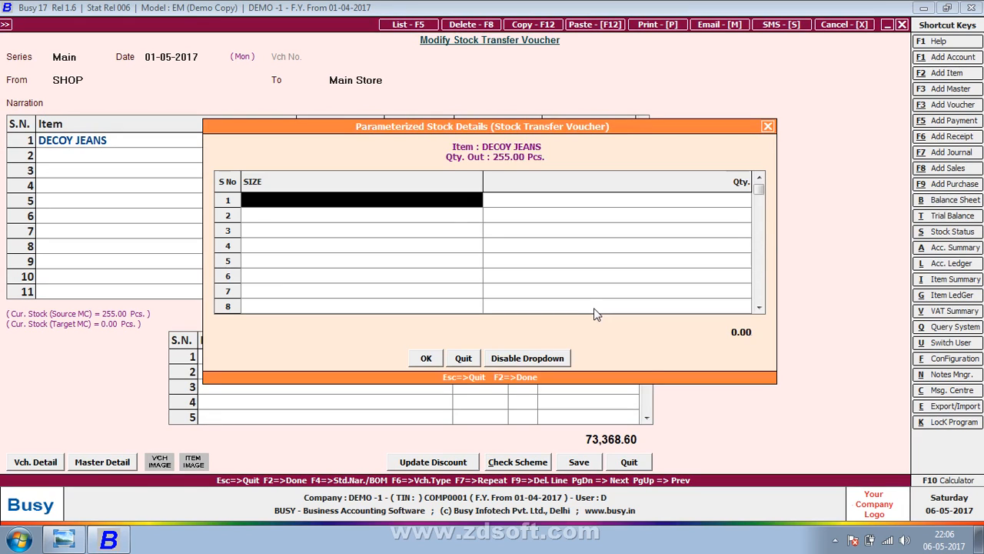
key("Return")
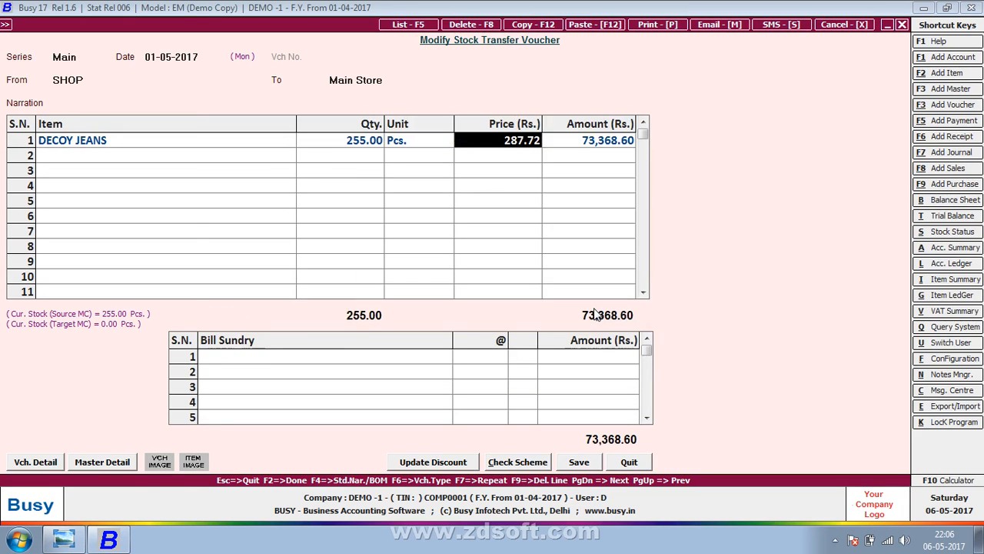
key("shift+Tab")
key("Return")
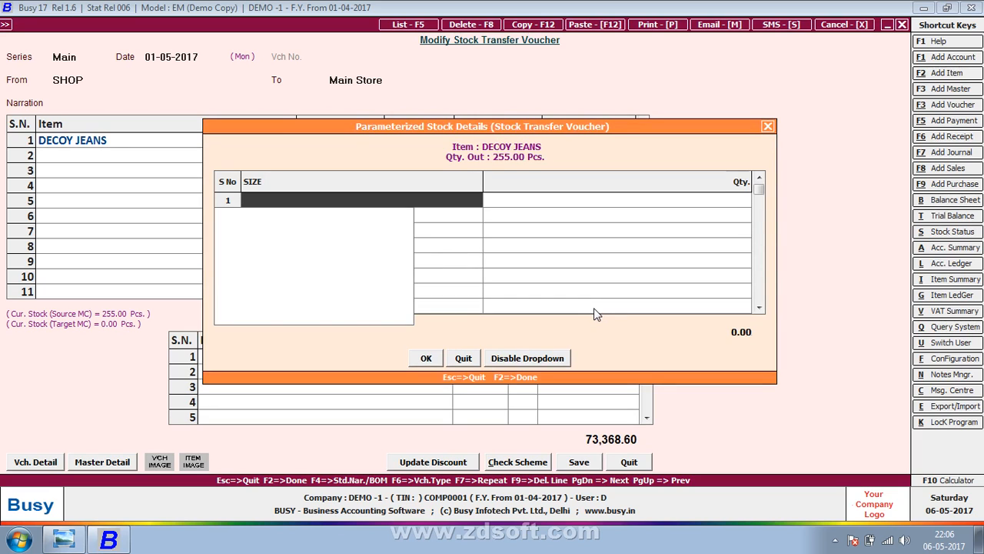
Step: Close the size-wise stock details of DECOY JEANS and return to its item name in the voucher
key("Escape")
key("Escape")
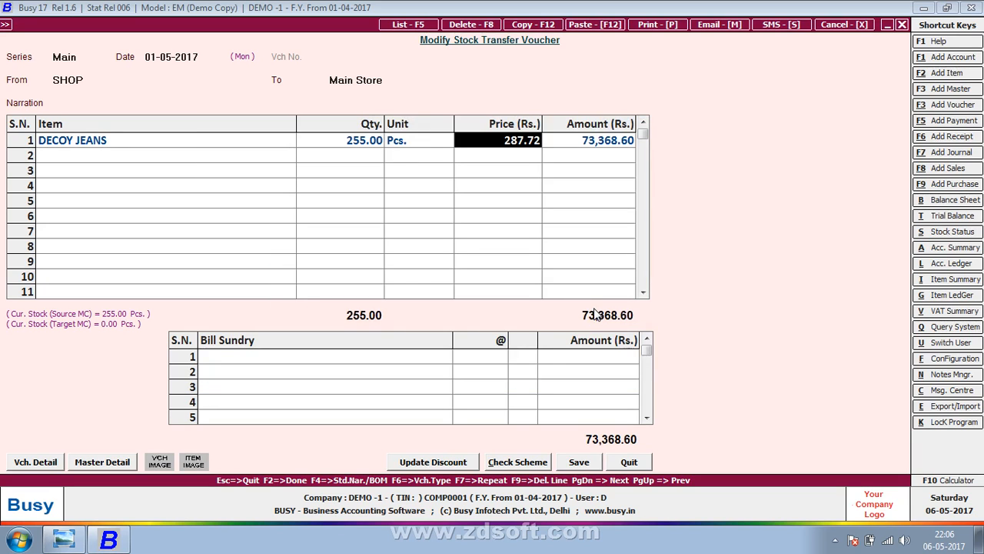
key("Left")
key("Left")
key("Left")
key("alt+m")
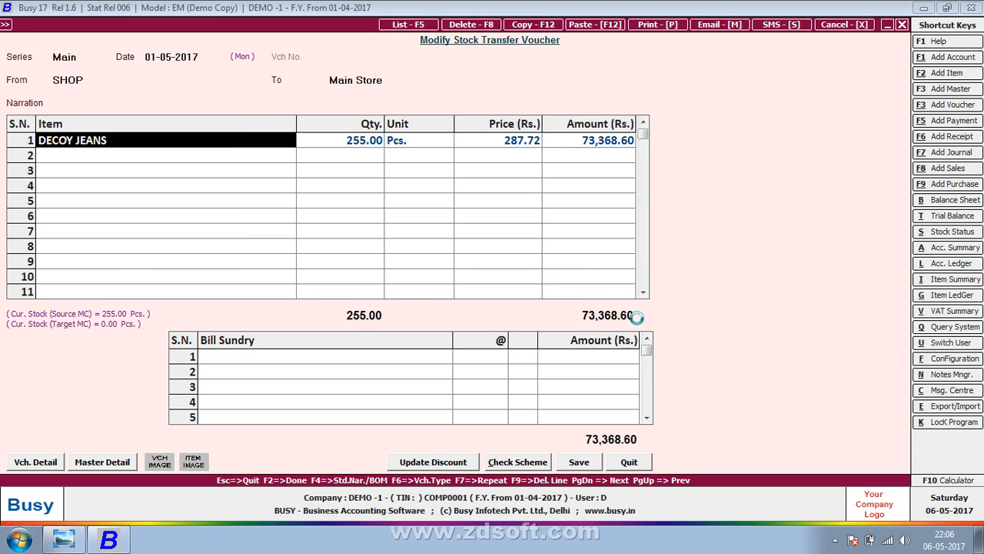
key("BackSpace")
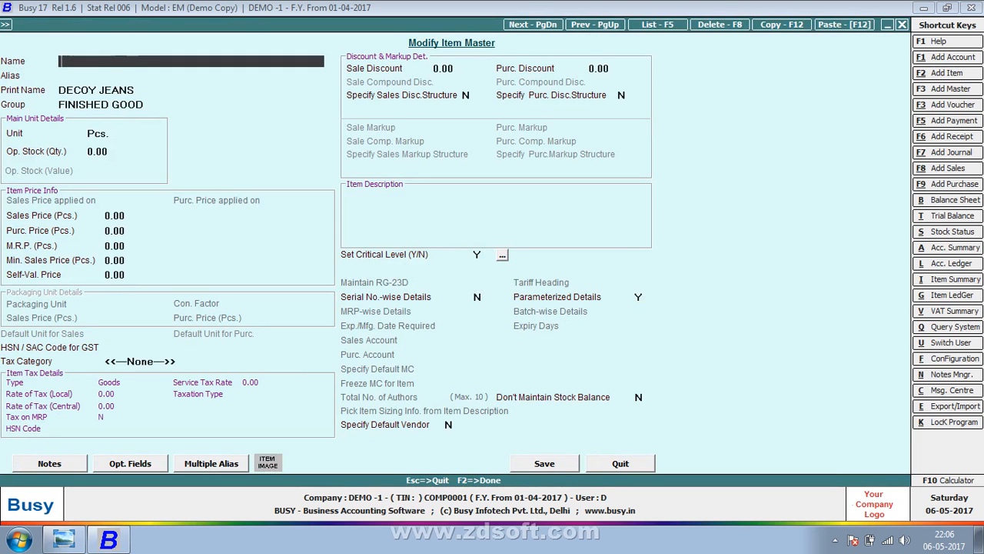
key("Escape")
key("Return")
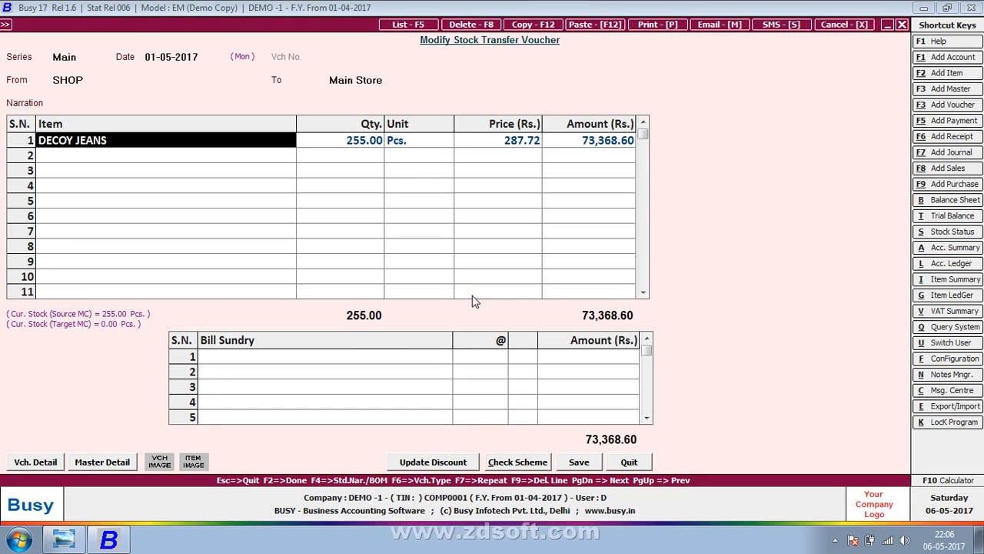
Step: Enable Serial No.-wise Details in the DECOY JEANS item master, accept the numbering type, and save the item
key("alt+m")
left_click(477, 298)
type("Y")
left_click(542, 463)
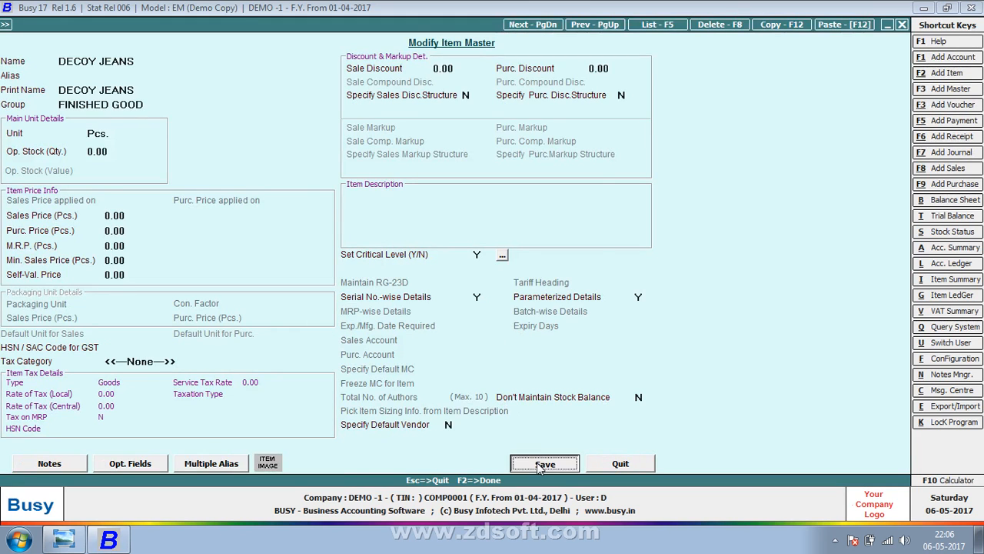
left_click(453, 323)
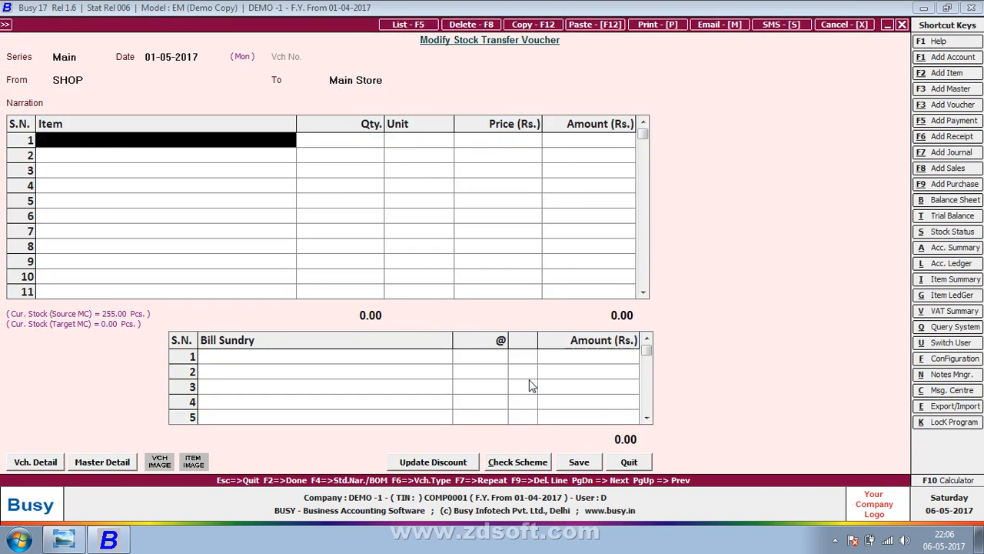
Step: Enter DECOY JEANS again on the voucher's first line with a quantity of 255 Pcs
key("Return")
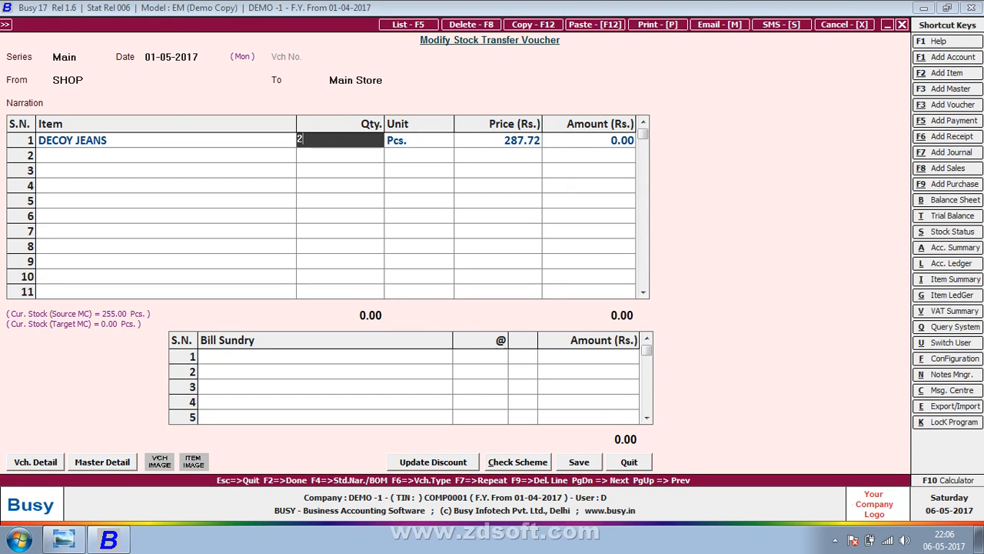
type("255")
key("Return")
key("Return")
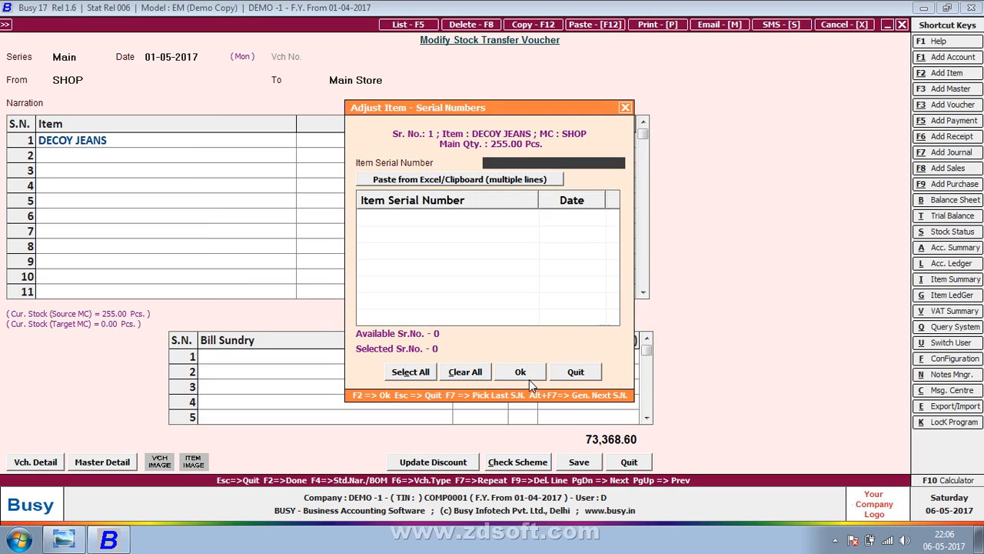
Step: Try to assign serial number 1 to the DECOY JEANS line, then quit the serial number adjustment
key("Tab")
key("Return")
key("Return")
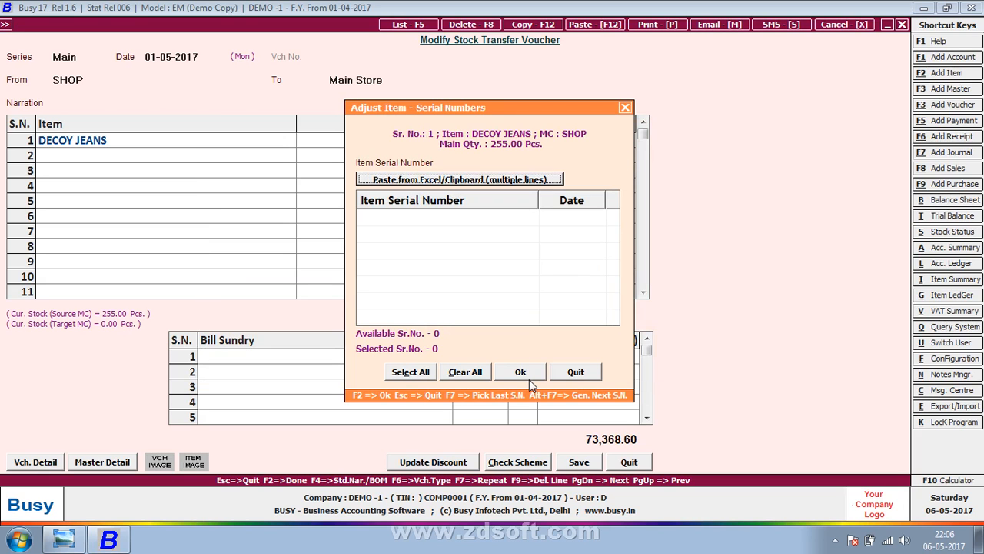
key("shift+Tab")
type("1")
key("Return")
key("Return")
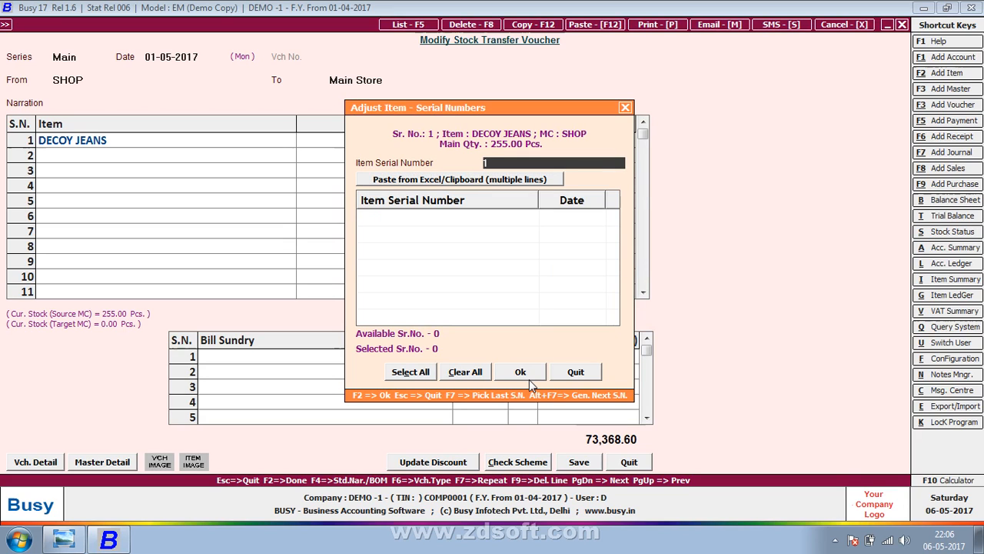
key("Return")
key("Return")
key("Escape")
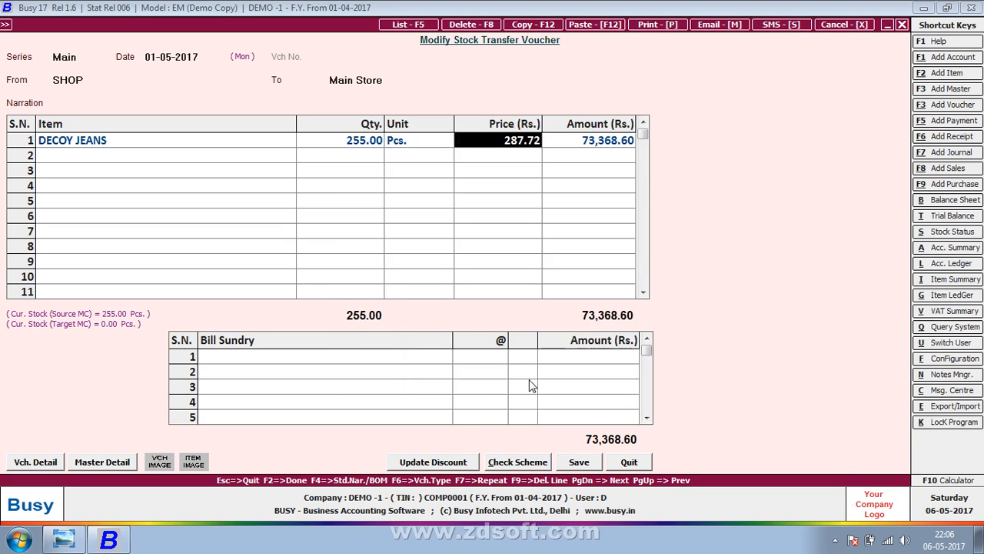
Step: Reopen the DECOY JEANS item master and switch its serial numbering type to Automatic Numbering
key("shift+Tab")
key("shift+Tab")
key("shift+Tab")
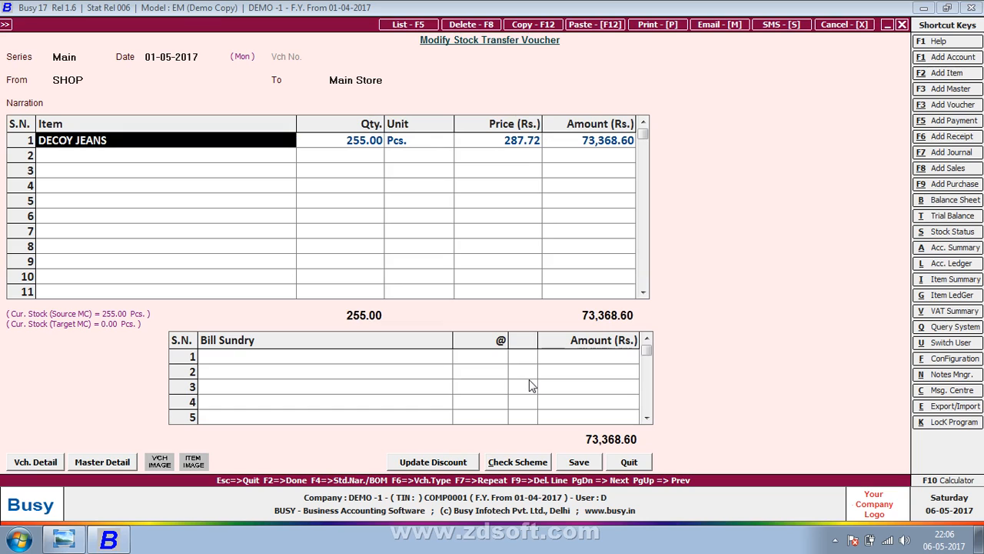
key("alt+m")
left_click(486, 296)
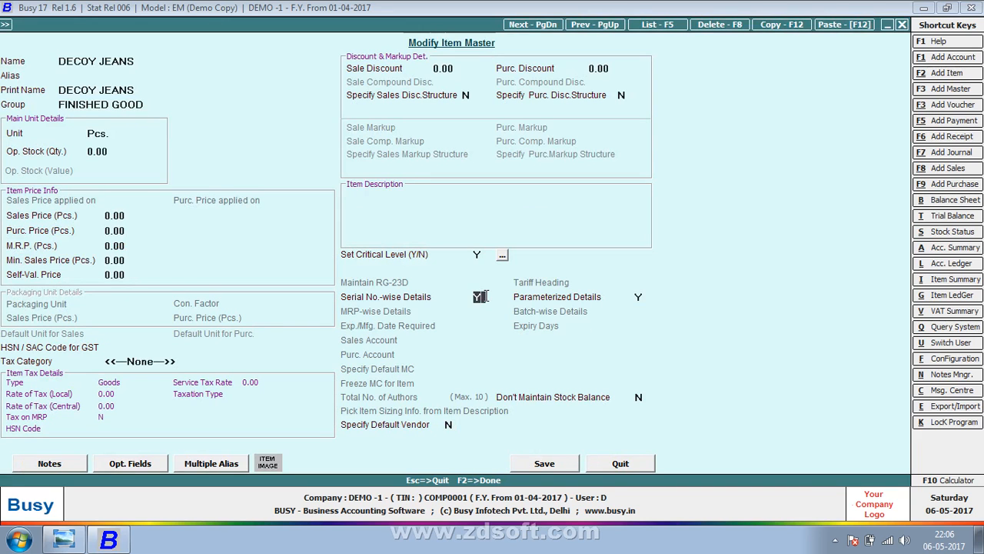
key("Return")
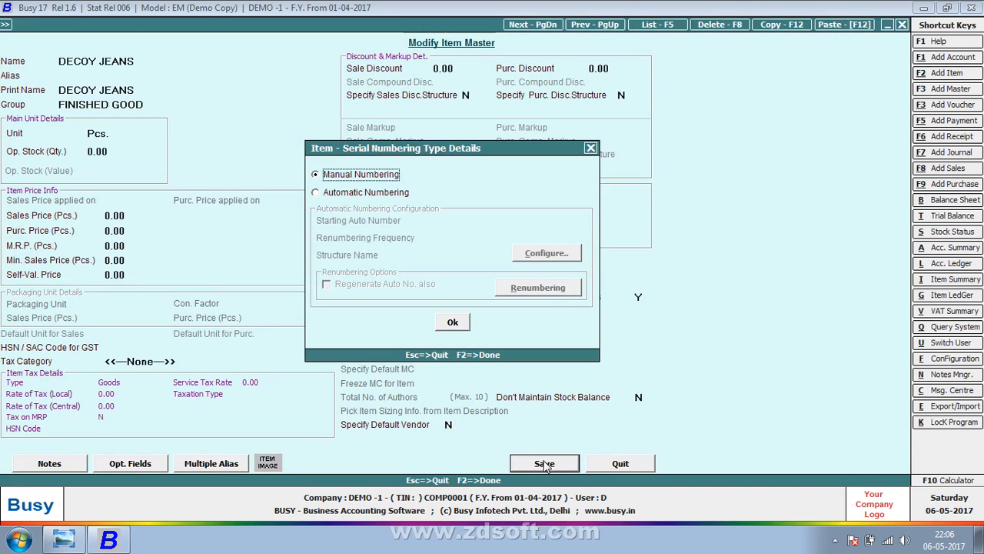
left_click(357, 194)
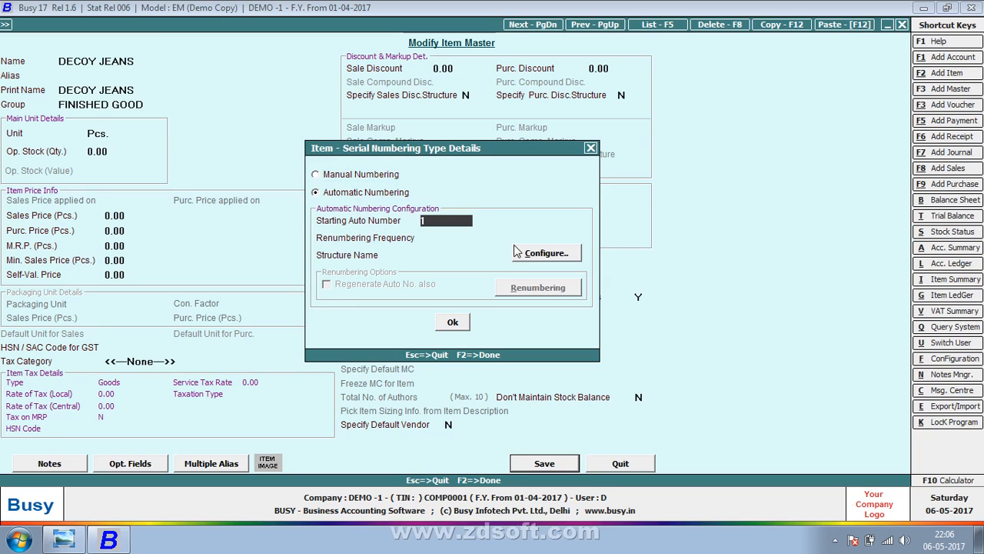
left_click(453, 323)
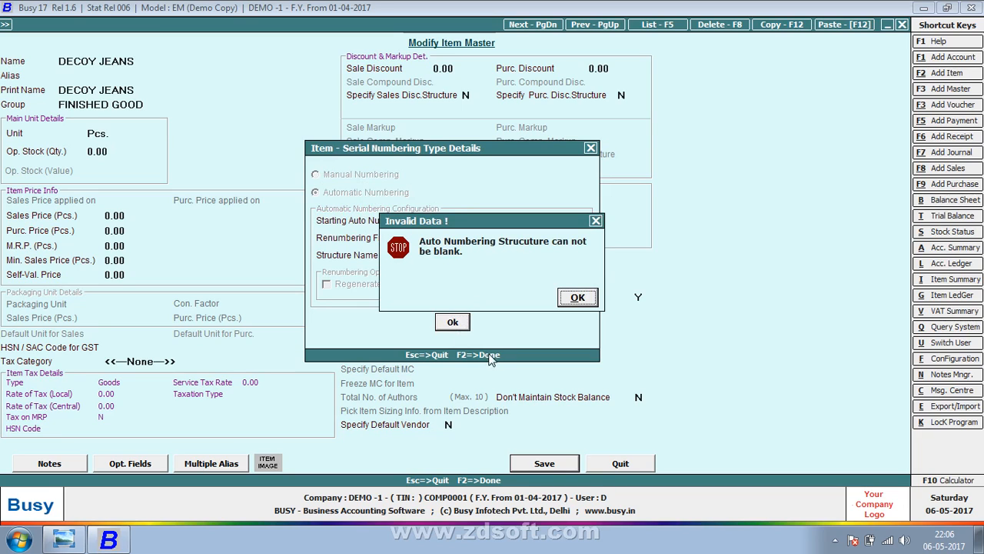
left_click(573, 297)
Step: Create and save a serial numbering structure named New, with YEAR of width 2 and AUTO_NUM of width 9
left_click(558, 255)
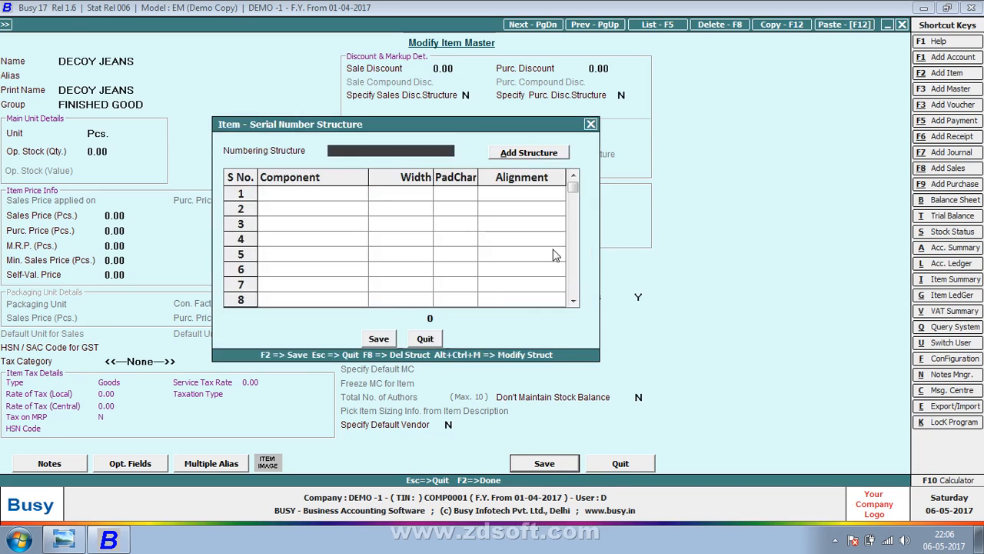
key("space")
left_click(508, 158)
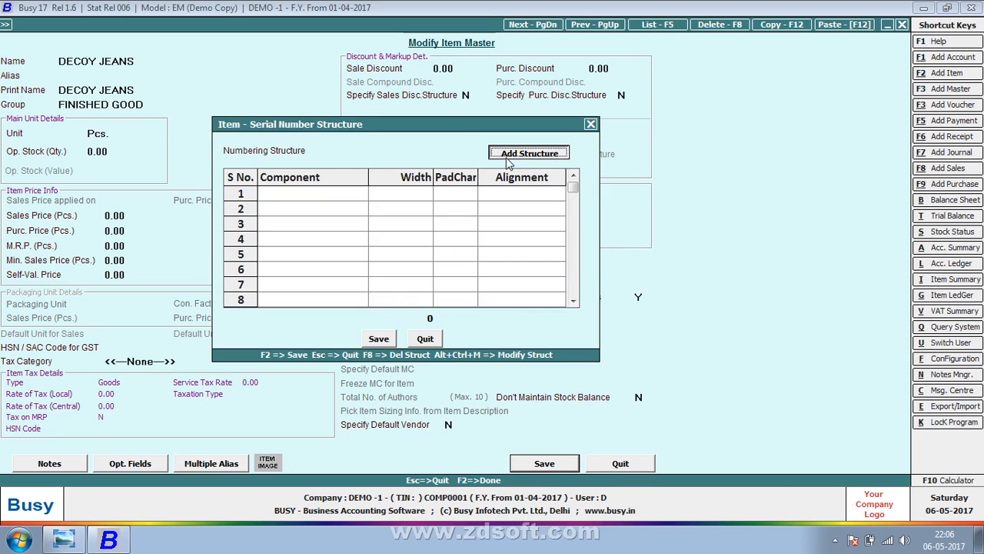
type("d")
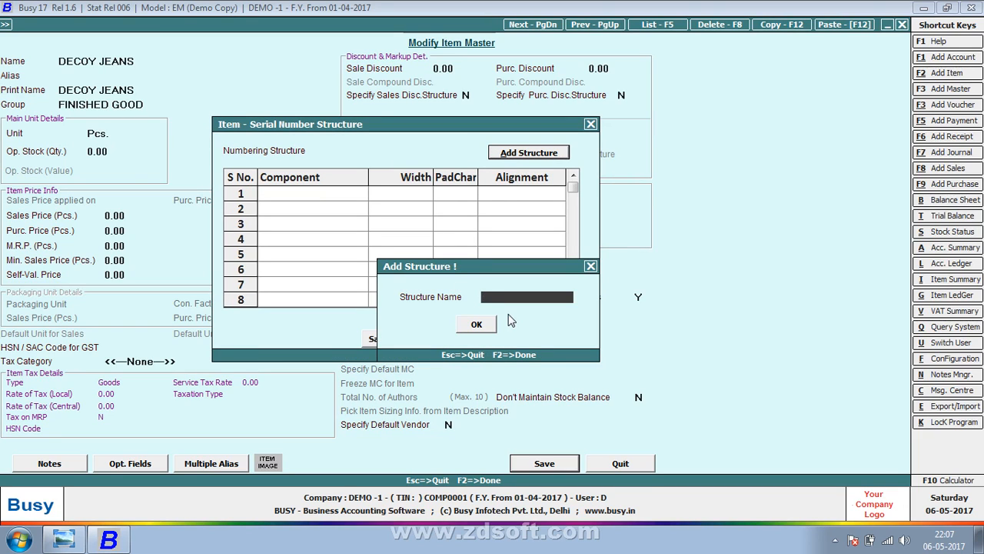
type("NE")
key("Return")
key("Return")
key("Return")
key("Return")
key("Return")
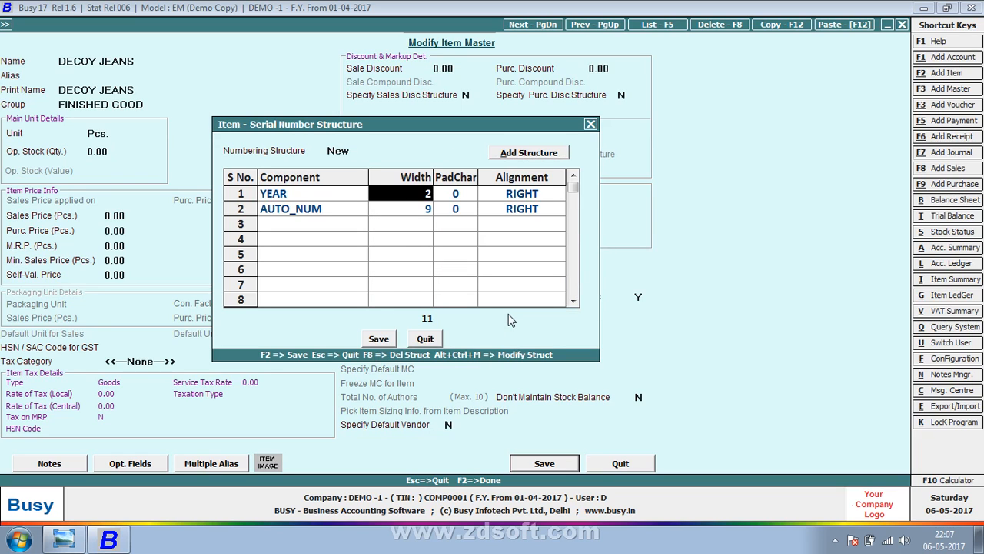
key("F2")
key("Return")
Step: Set the serial renumbering frequency to Yearly and save the automatic numbering setup with the item master
key("F2")
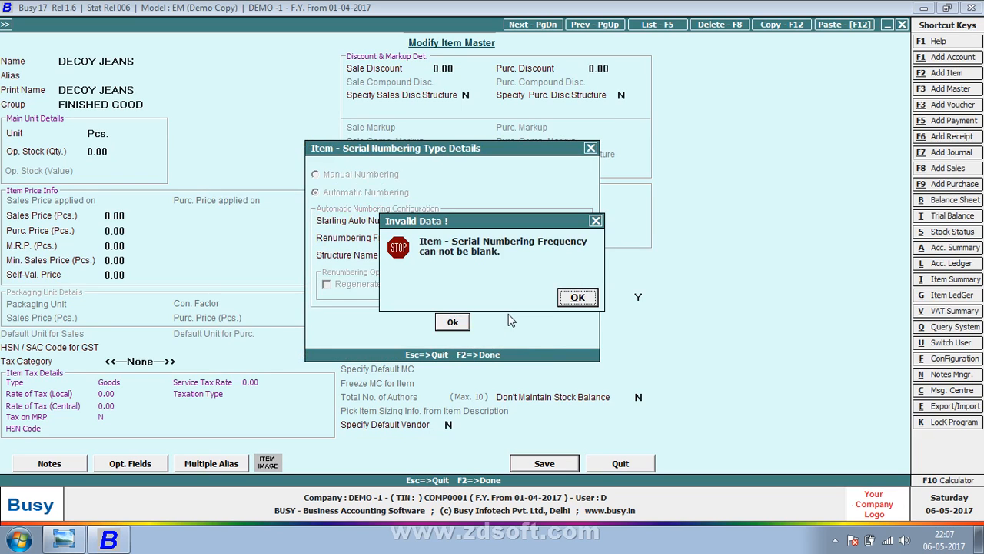
key("Return")
left_click(436, 237)
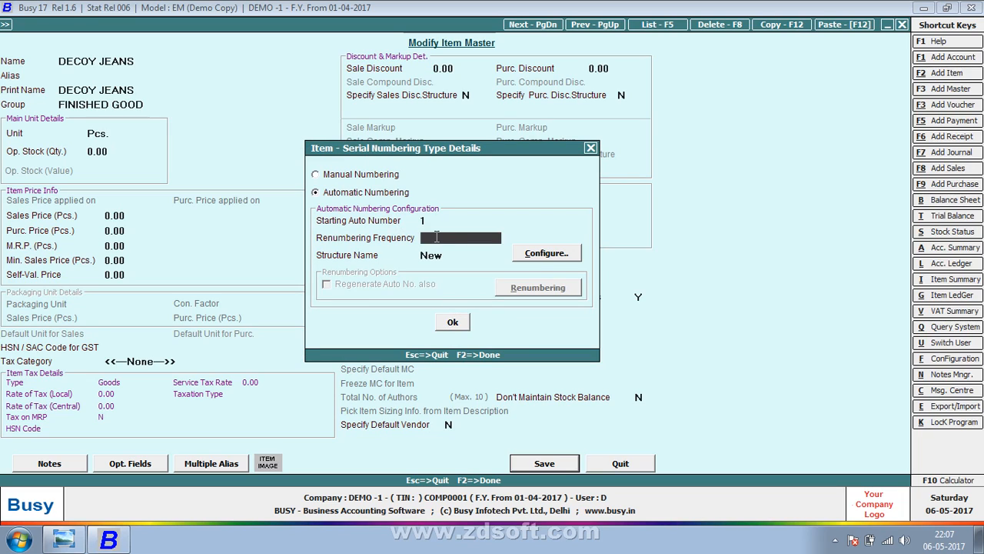
key("space")
key("Return")
left_click(437, 235)
key("space")
key("Down")
key("Down")
key("Return")
key("Return")
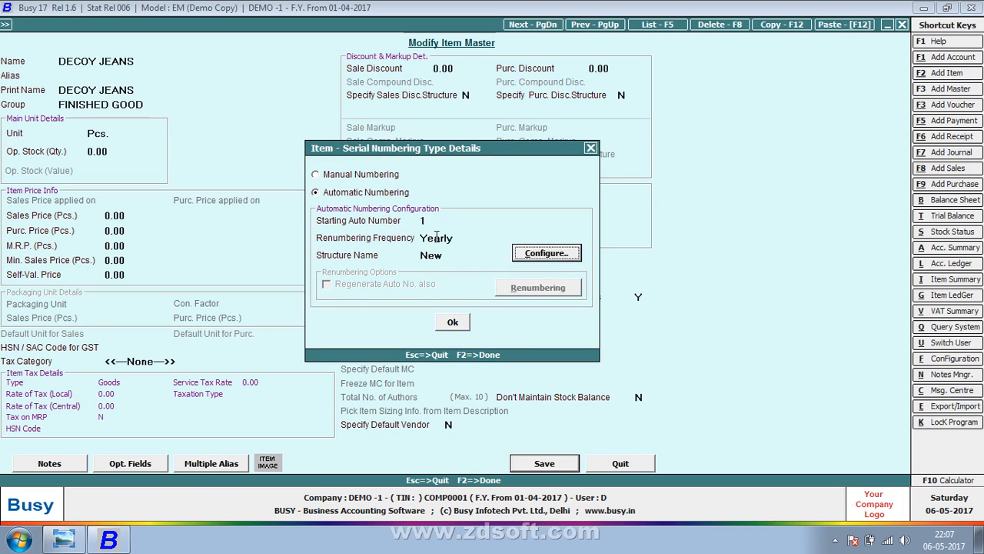
key("F2")
key("Return")
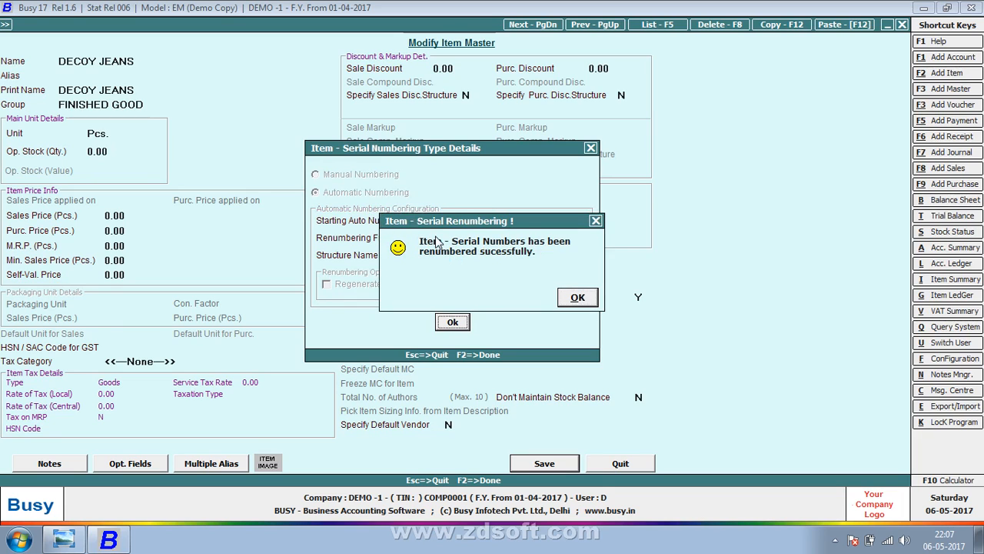
key("Return")
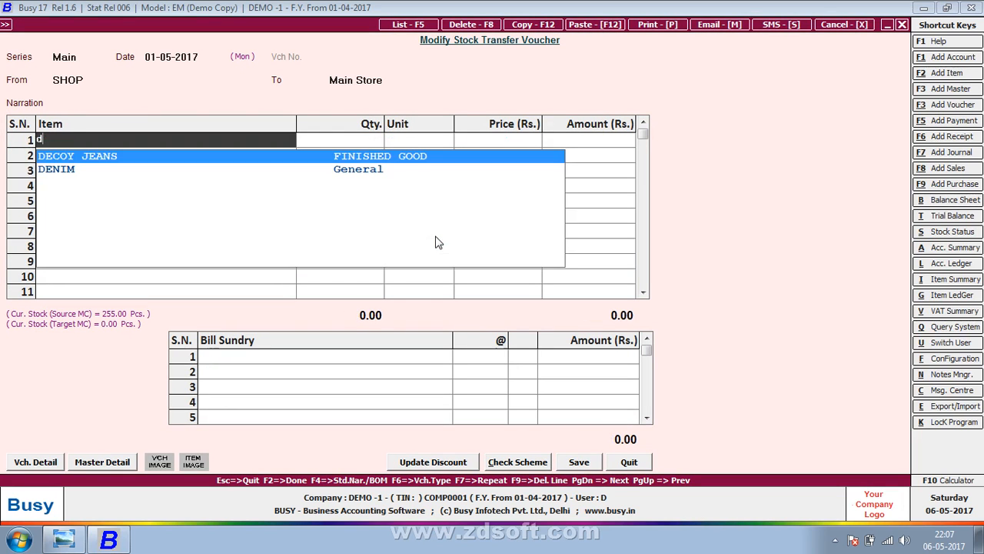
Step: Re-enter DECOY JEANS with 255 Pcs. in the voucher and proceed to its serial number adjustment
key("Return")
type("255")
key("Return")
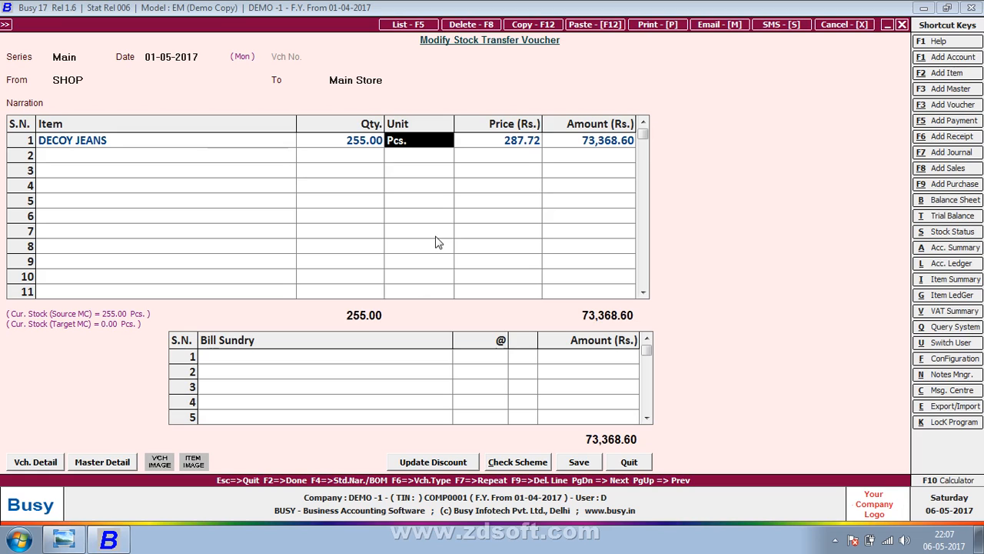
key("Return")
Step: Try to add item serial number 1 for the re-entered DECOY JEANS quantity
key("Escape")
key("Return")
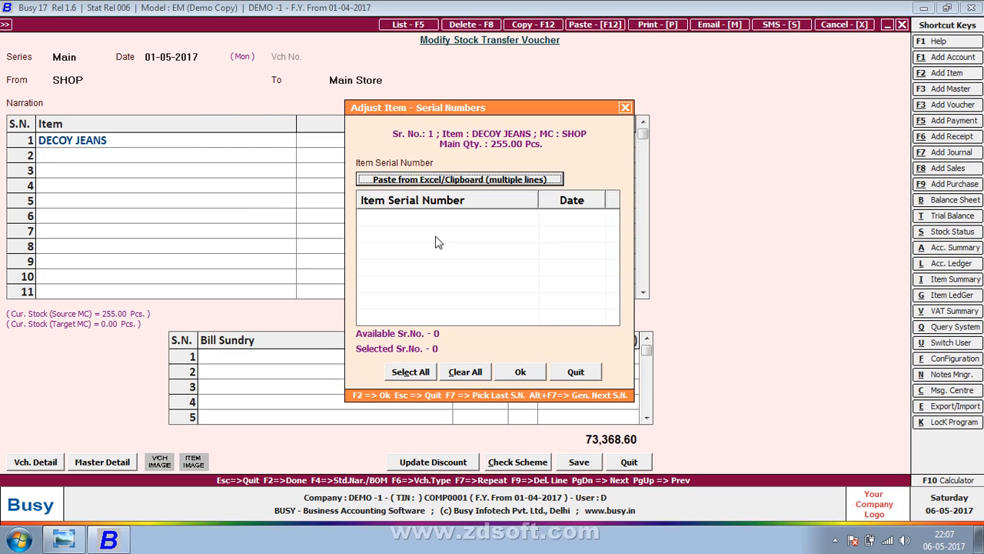
key("Return")
key("Return")
type("1")
key("Return")
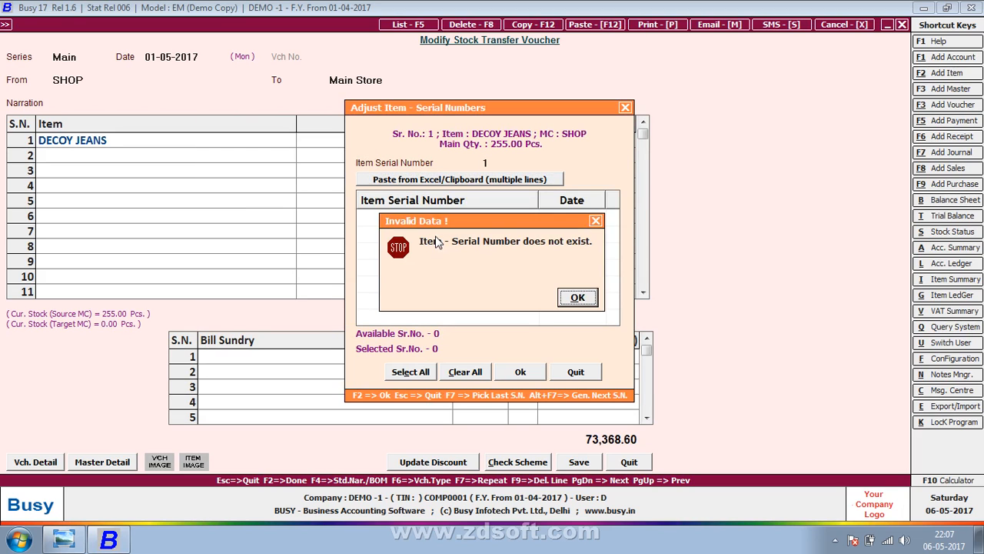
key("Return")
key("Return")
key("Return")
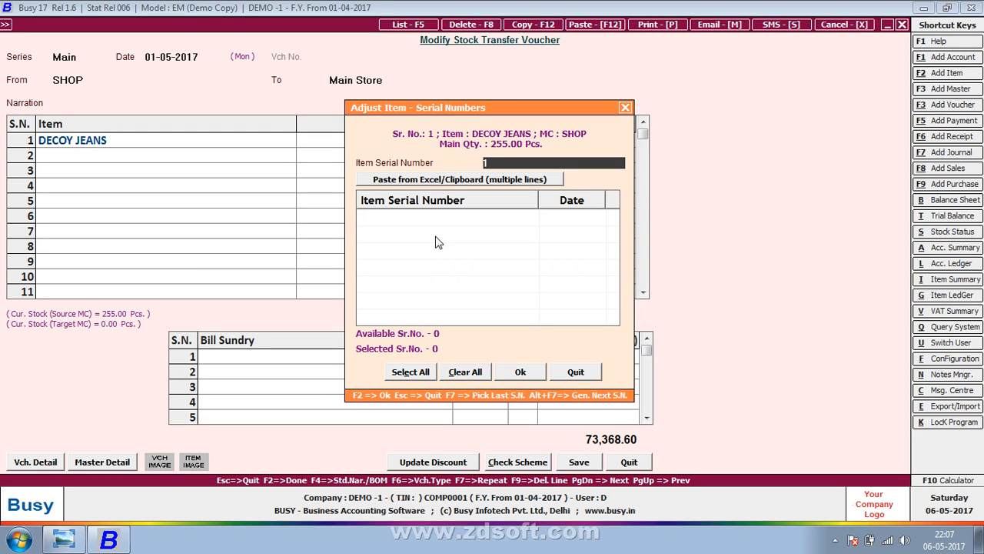
key("Tab")
key("Tab")
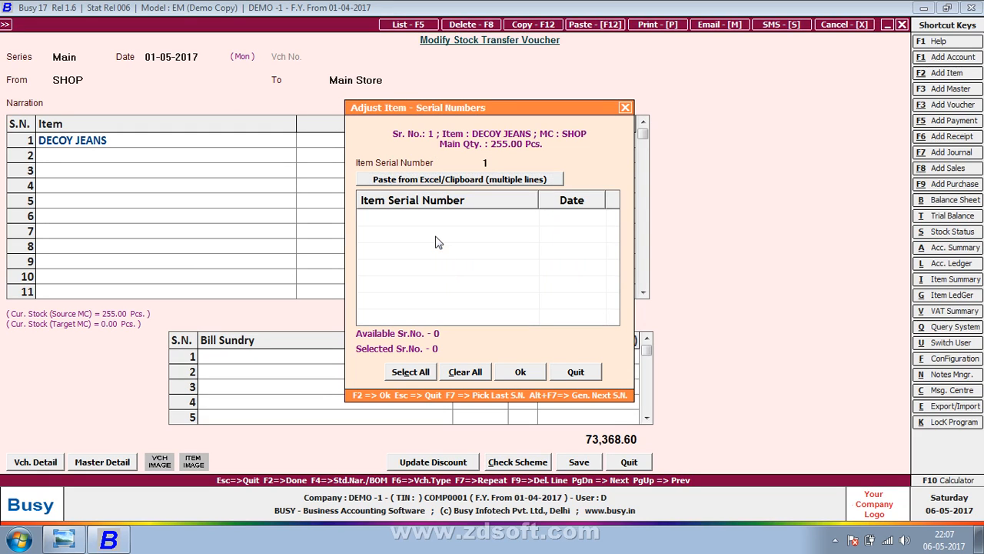
Step: Try to paste multiple serial numbers from the clipboard for DECOY JEANS, then quit the serial number adjustment
left_click(452, 179)
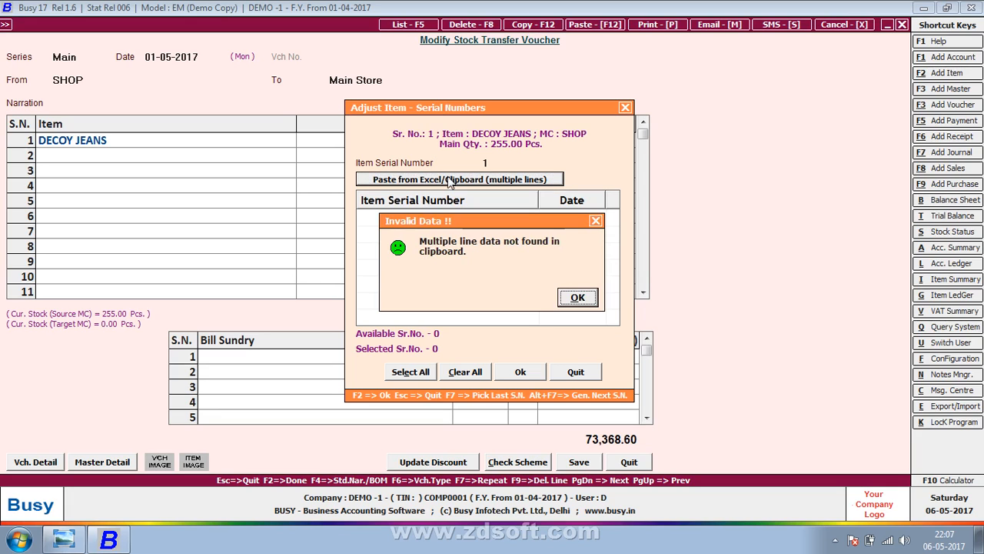
left_click(577, 296)
left_click(427, 216)
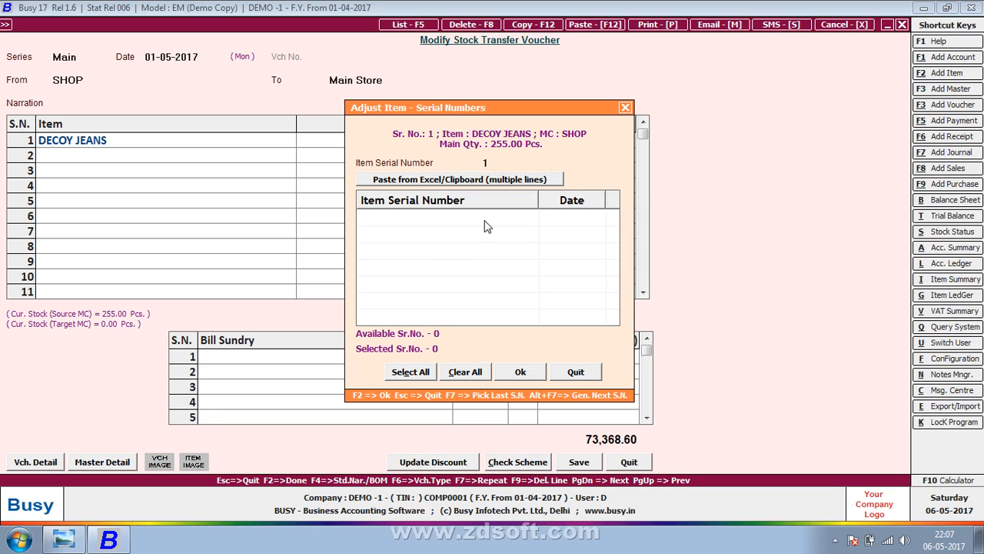
key("Escape")
Step: Reopen the DECOY JEANS item master, run Renumbering in its automatic serial numbering setup, and save the item
left_click(68, 144)
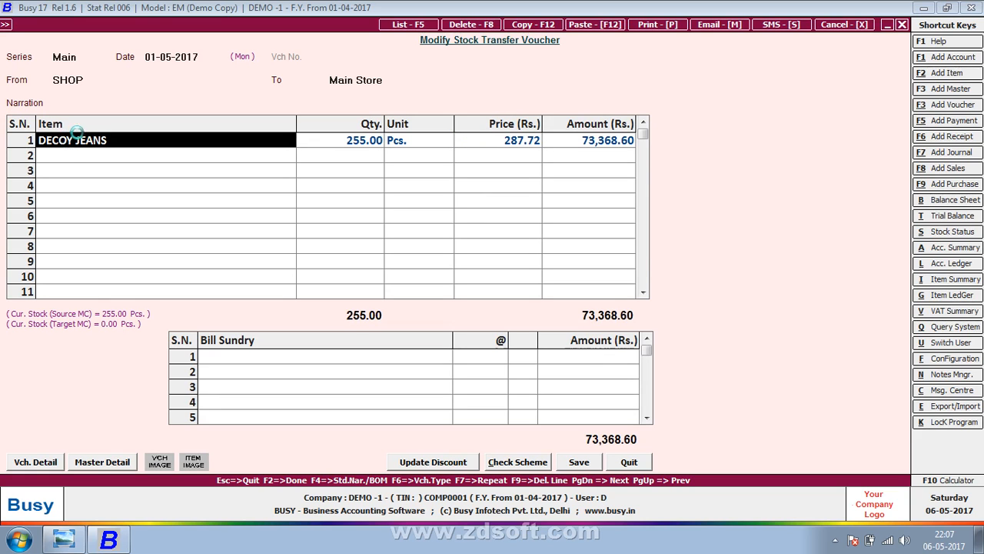
key("alt+m")
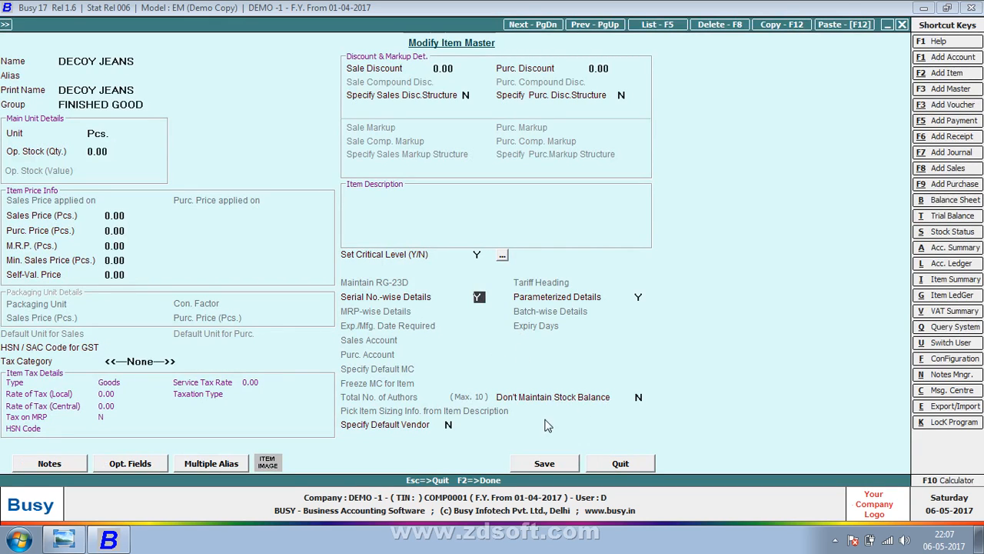
left_click(551, 461)
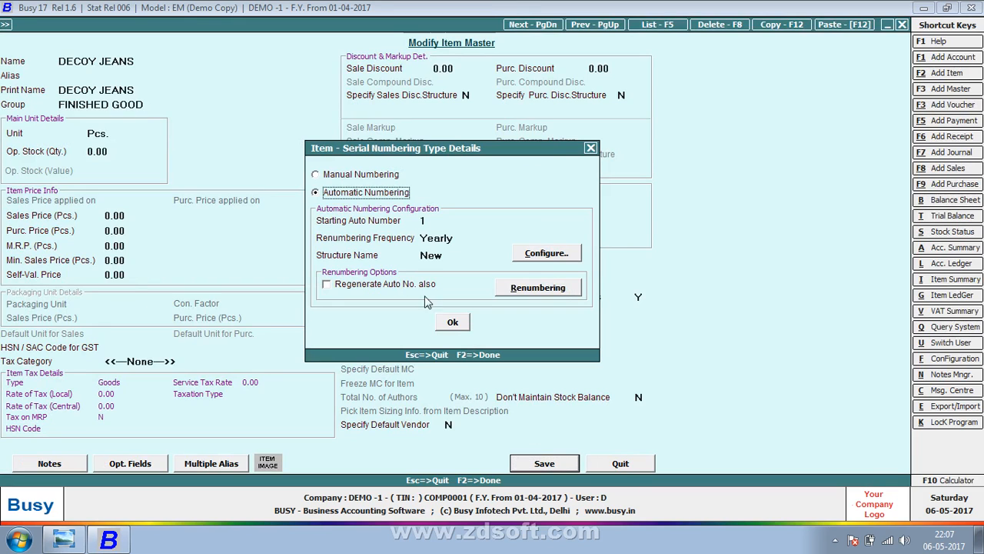
left_click(544, 289)
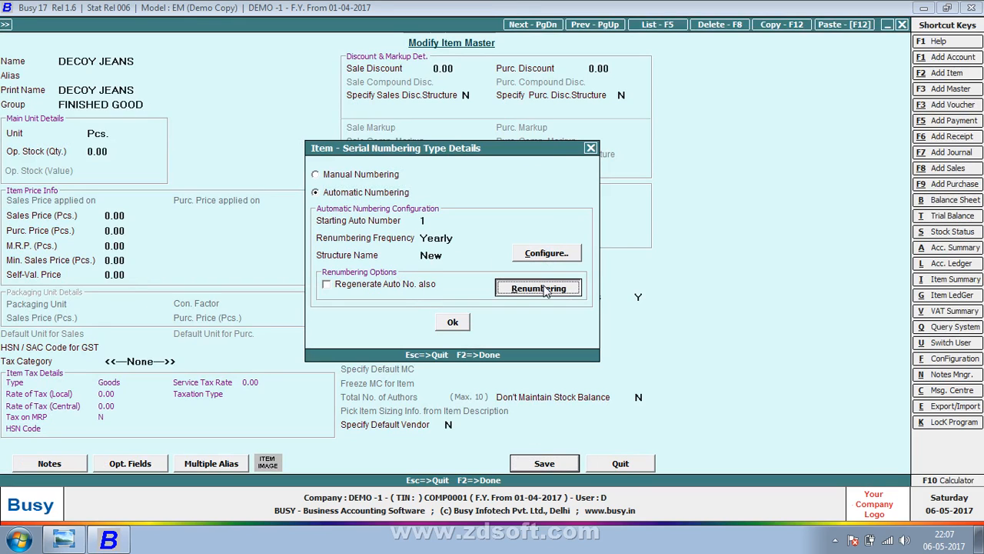
left_click(401, 289)
left_click(452, 323)
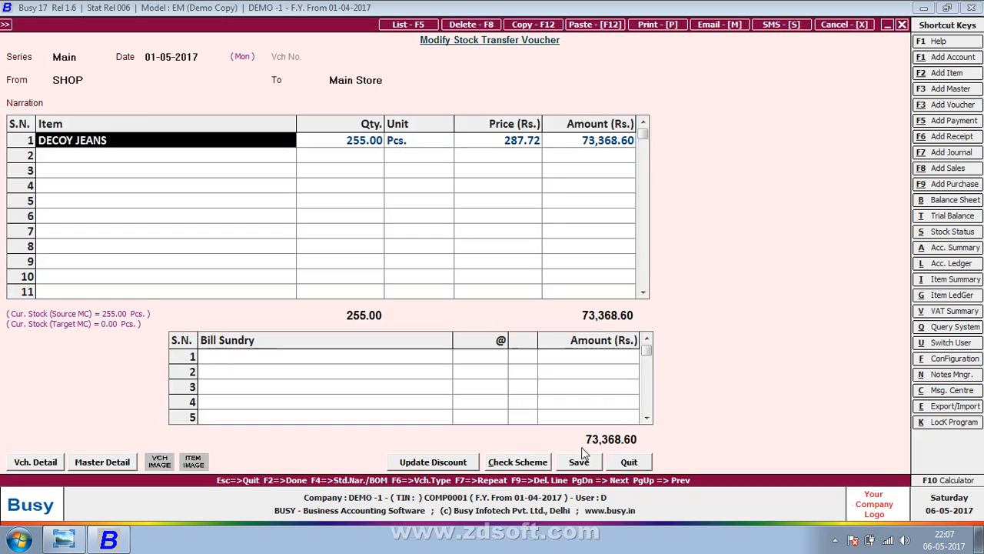
Step: Delete the DECOY JEANS line and re-enter it with 255 Pcs., proceeding to its serial number adjustment
key("Return")
key("Return")
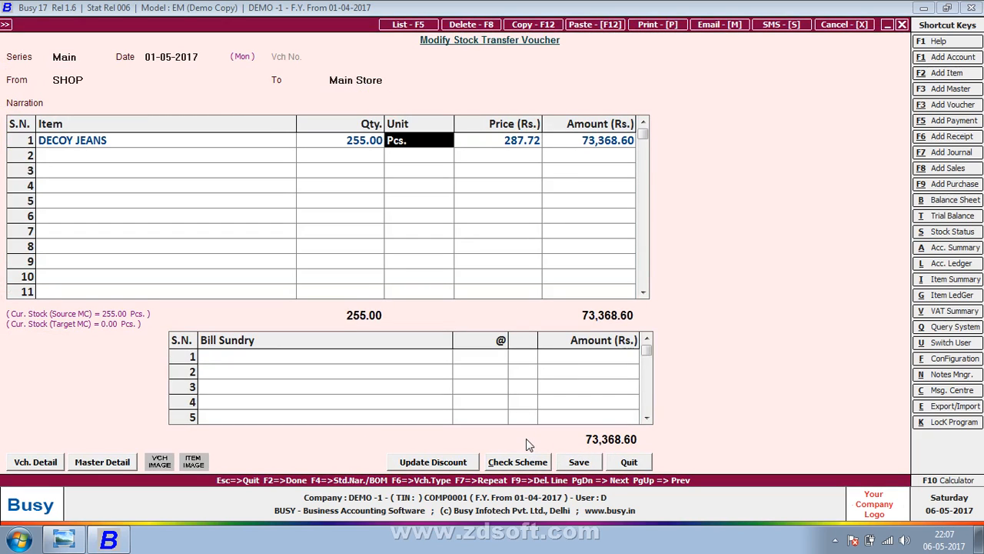
key("Return")
key("Escape")
key("Escape")
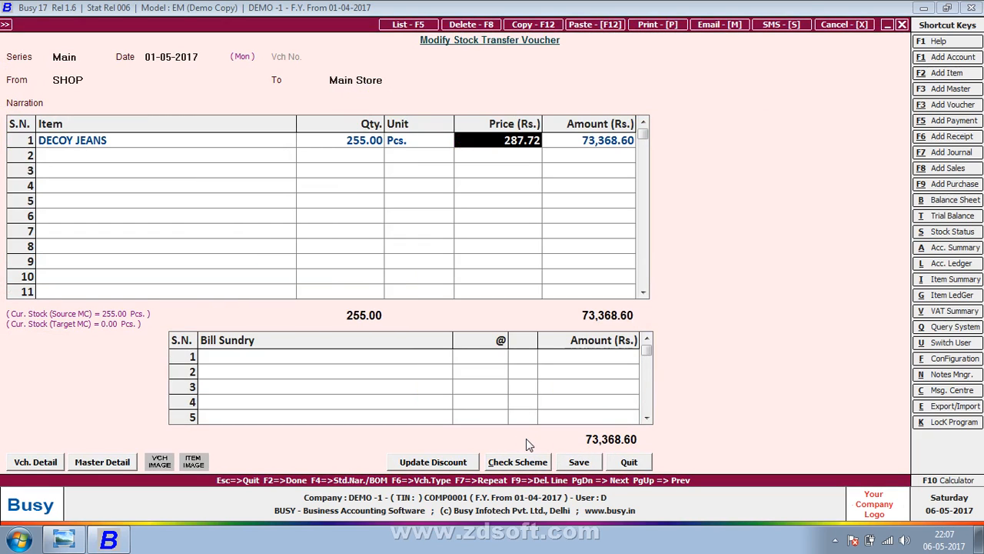
key("F9")
key("space")
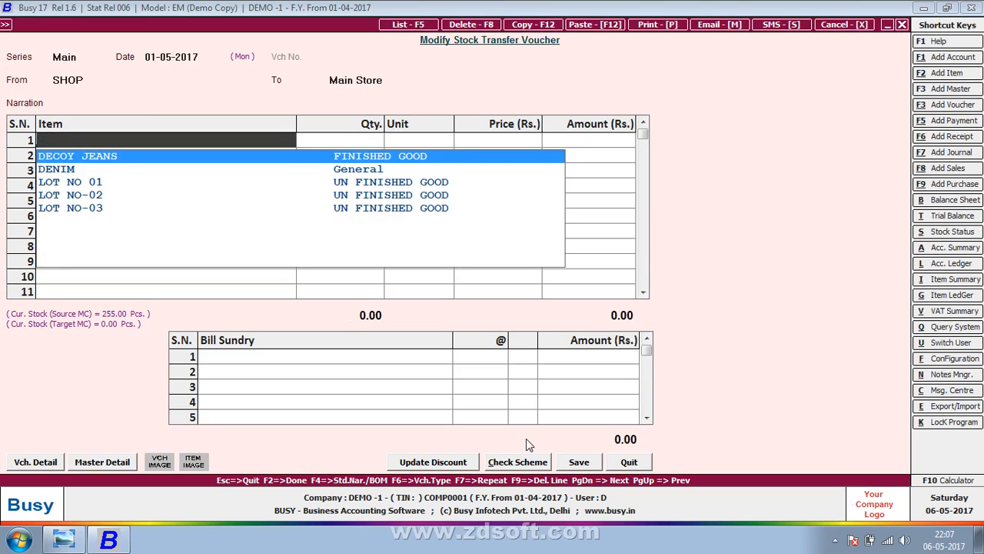
key("Return")
type("255.00")
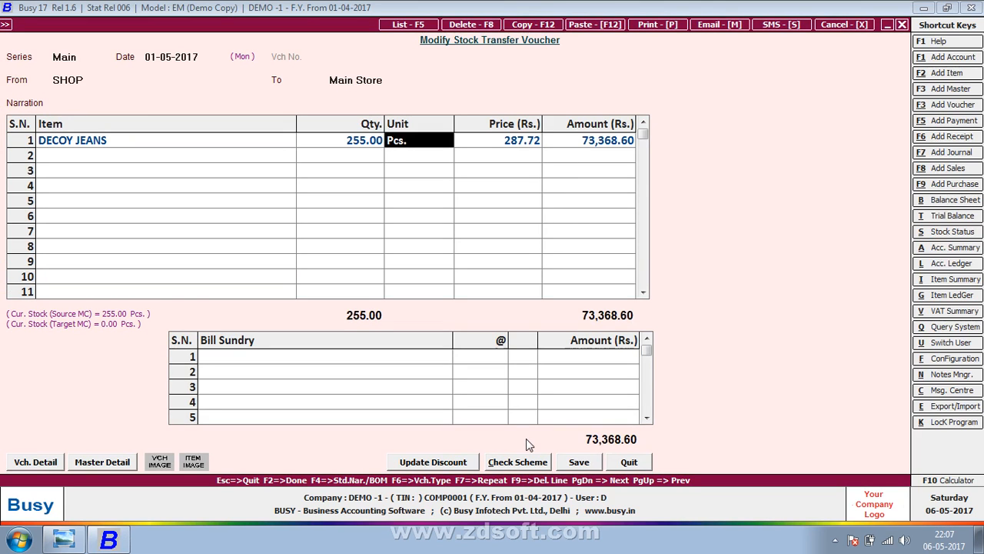
key("Return")
key("Escape")
key("Return")
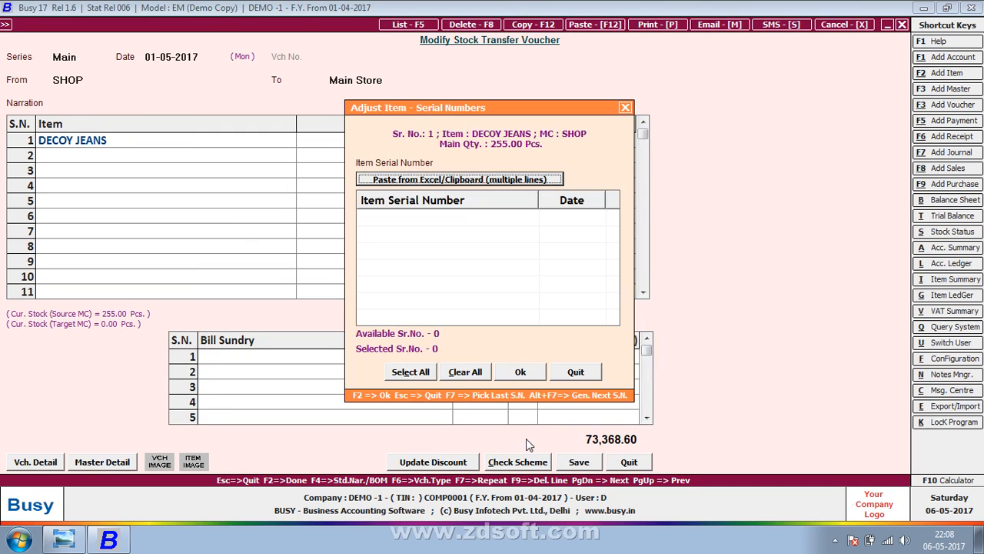
Step: Try to enter item serial number 1 in the DECOY JEANS adjustment, then quit the adjustment
key("Return")
key("Return")
key("Escape")
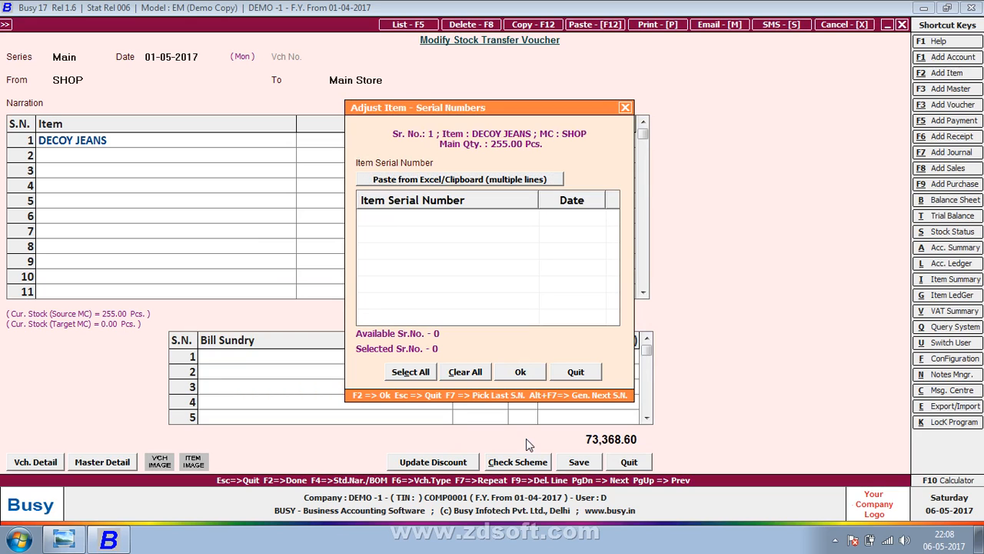
left_click(473, 160)
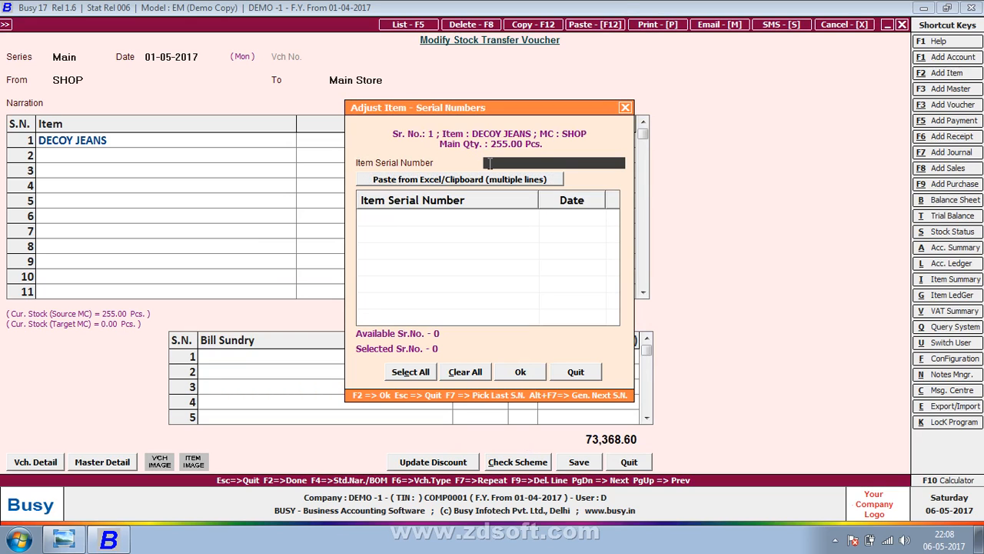
type("1")
key("Escape")
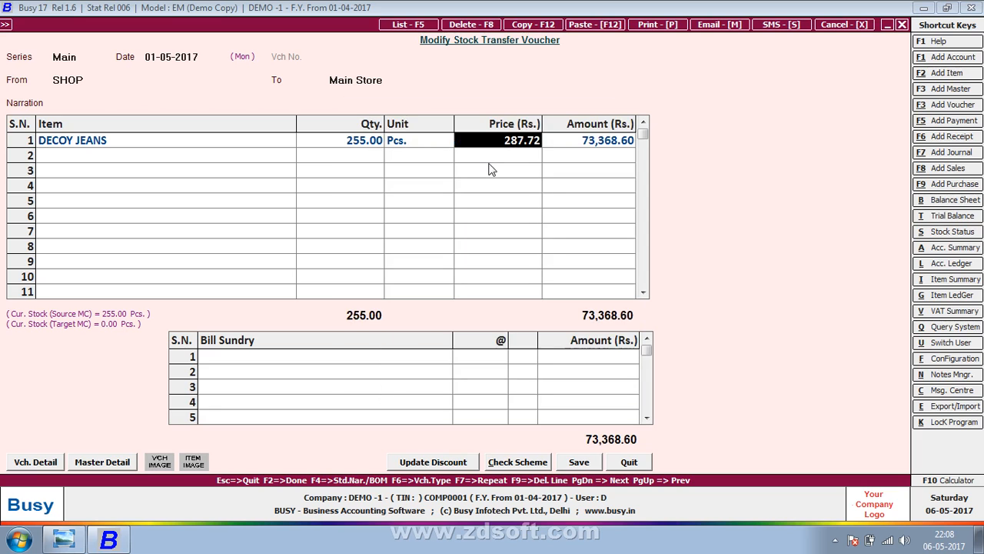
Step: Quit the stock transfer voucher without saving and close the voucher list and the blank new voucher
key("Escape")
key("Return")
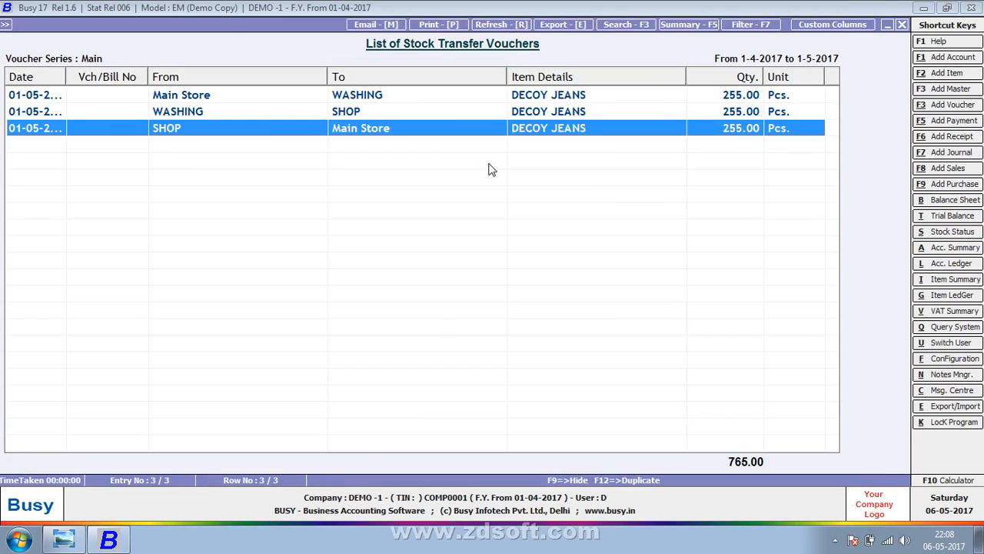
key("Escape")
key("Escape")
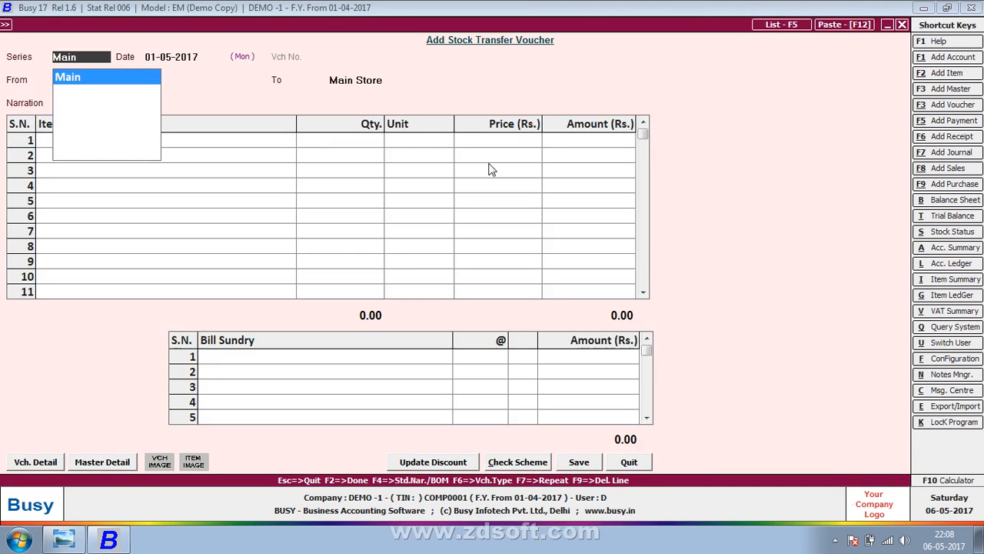
key("Escape")
key("Escape")
key("Right")
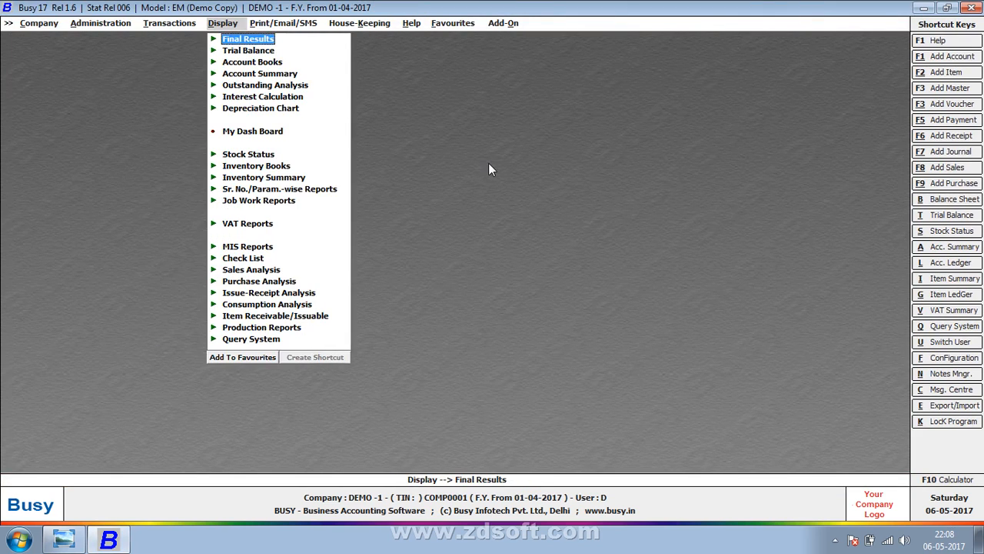
key("Down")
key("Down")
key("Down")
key("Down")
key("Down")
key("Down")
key("Down")
key("Down")
key("Down")
key("Down")
key("Down")
key("Return")
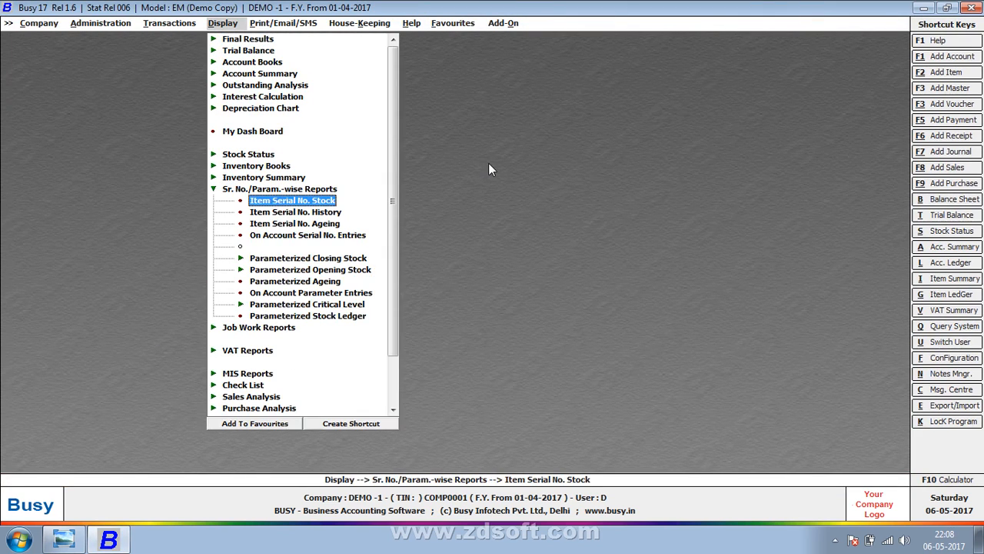
key("Down")
key("Down")
key("Down")
key("Down")
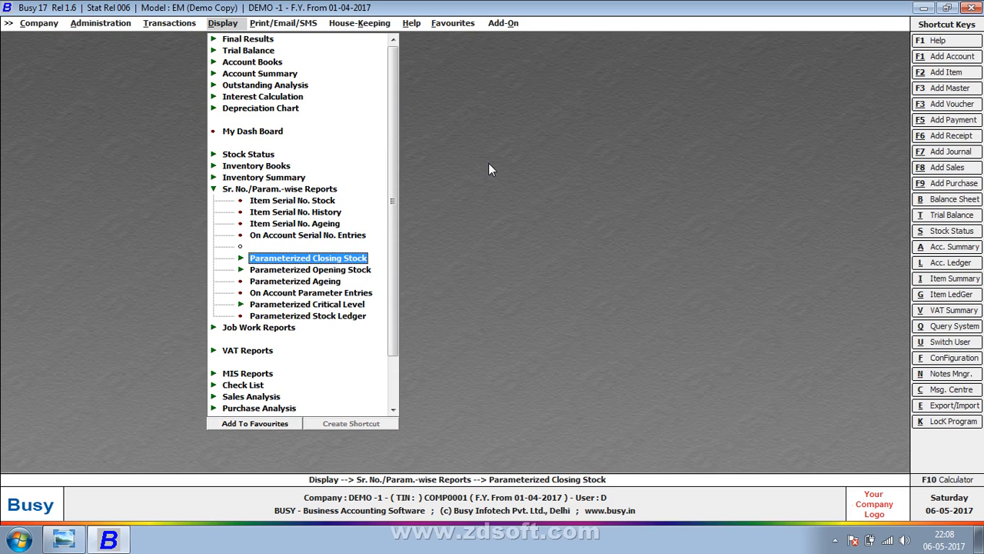
key("Return")
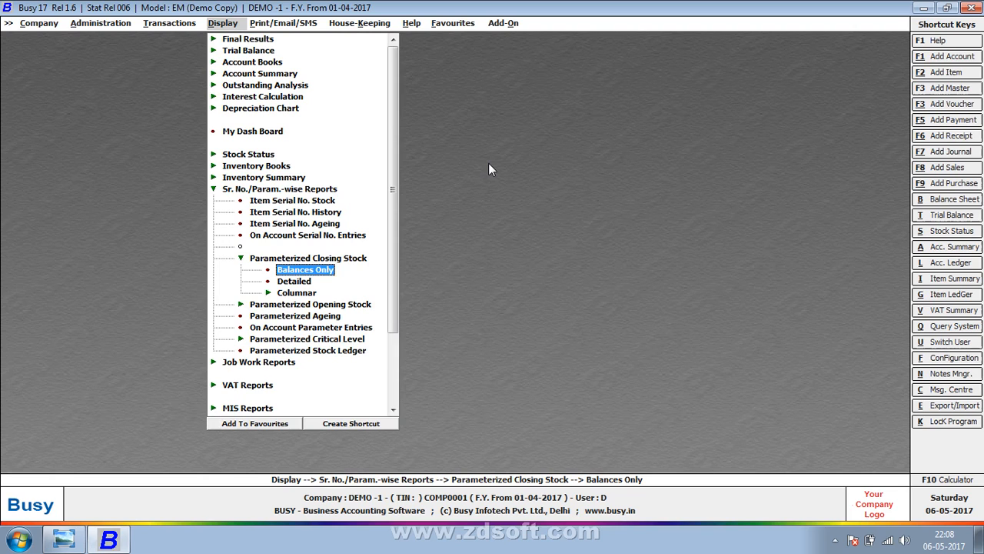
key("Escape")
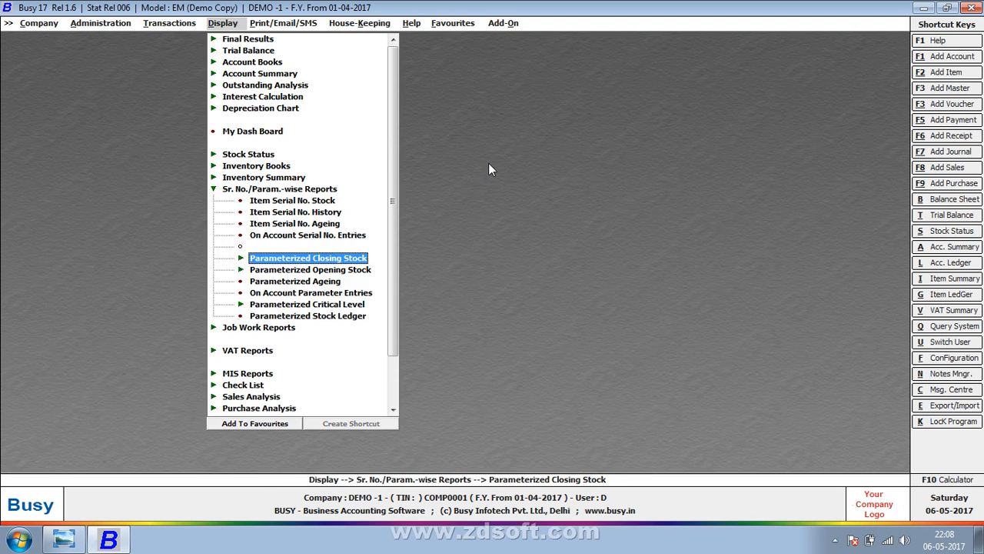
key("Escape")
Step: Open the party-wise Job Summary report for out-side job work
key("Down")
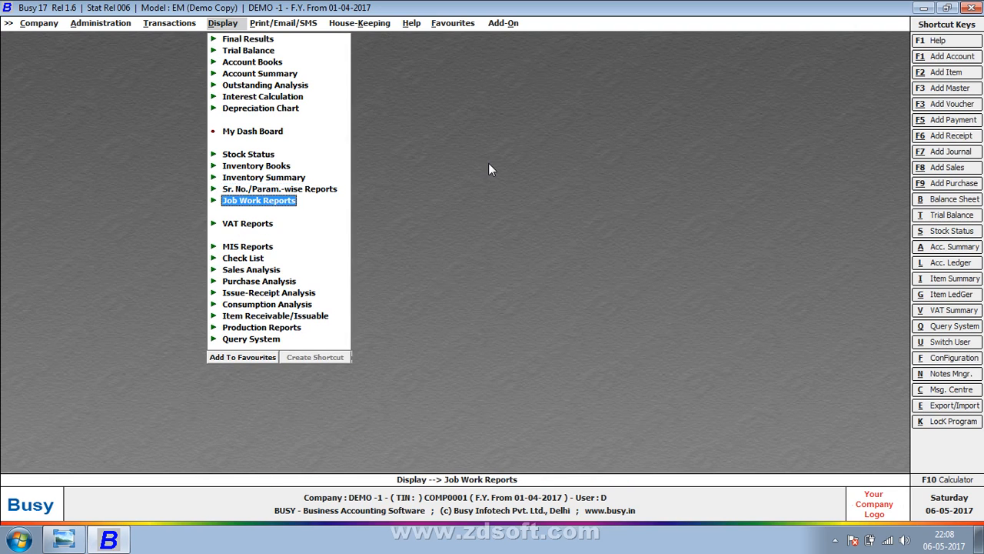
key("Return")
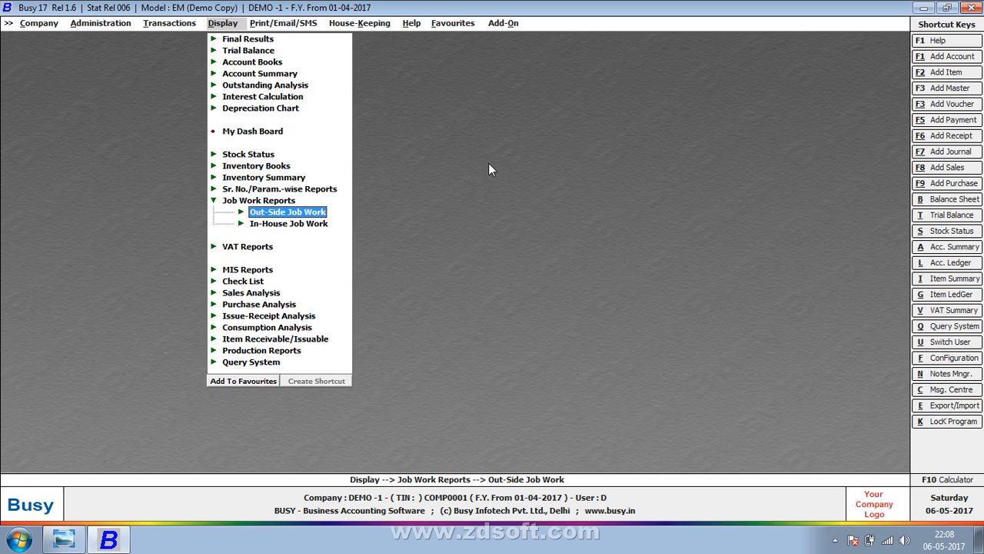
key("Return")
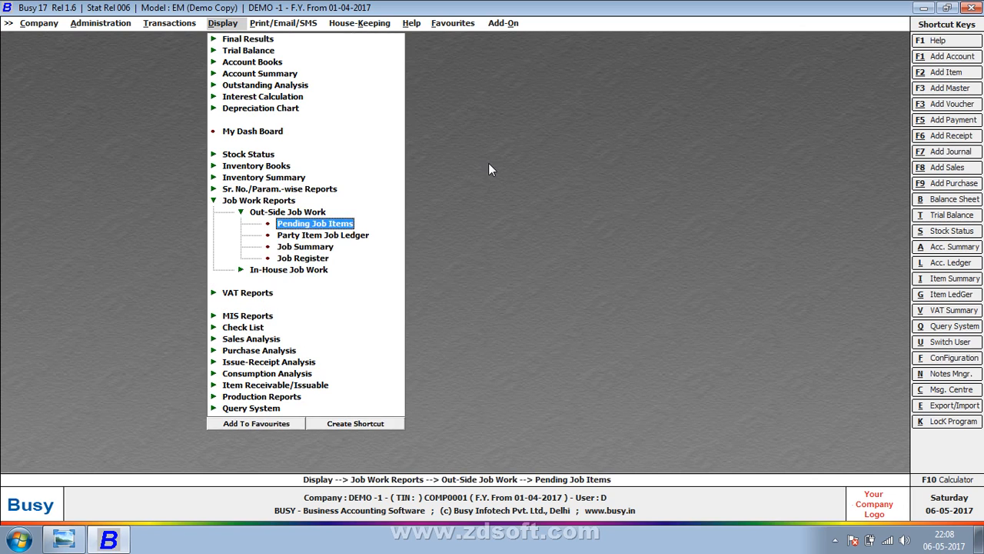
key("Down")
key("Down")
key("Down")
key("Up")
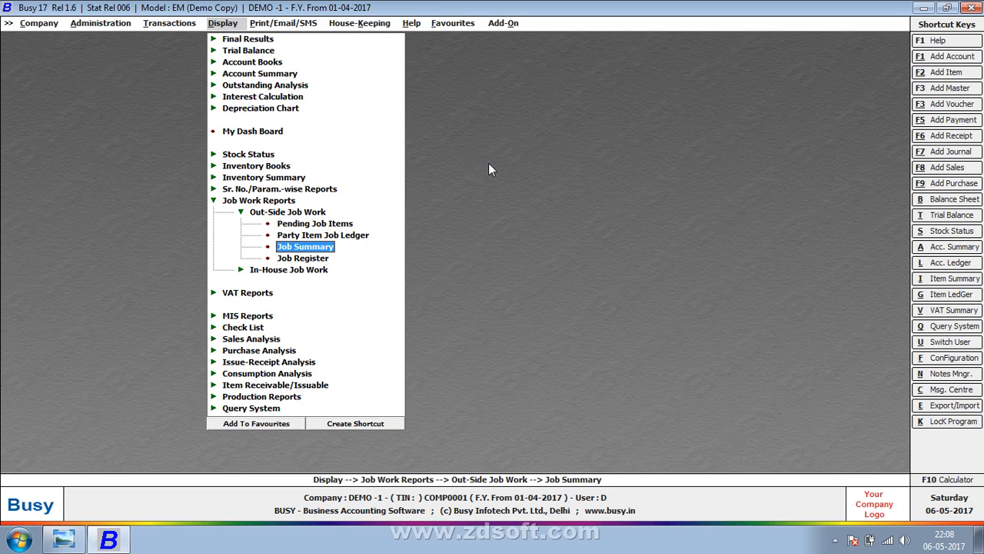
key("Return")
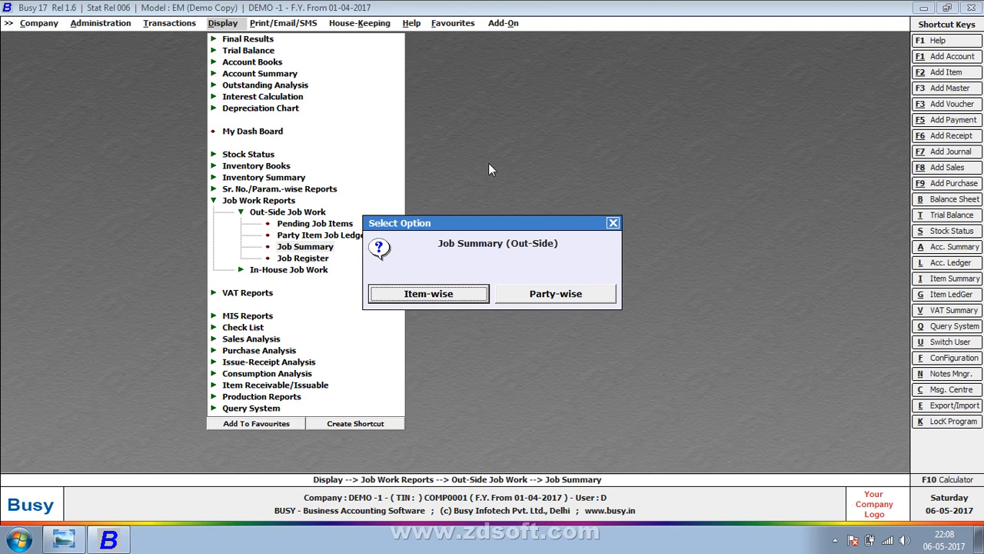
key("Right")
key("Return")
key("Return")
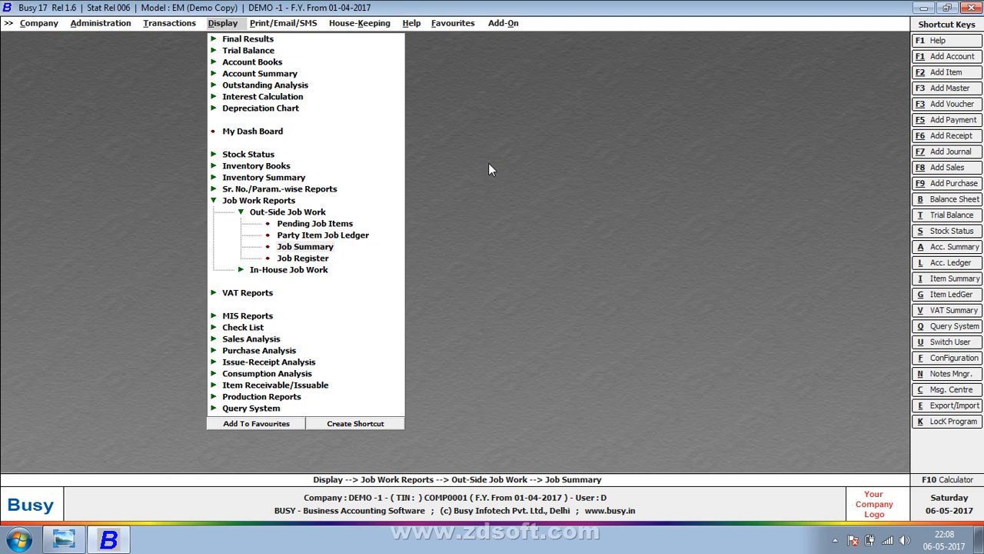
Step: Generate the out-side job summary for KAMAL FABRICATION with all job IDs, from 01-04-2017 to 01-05-2017
key("Down")
key("Down")
key("Down")
key("Return")
key("Return")
key("Return")
key("Return")
key("Return")
key("Return")
key("Return")
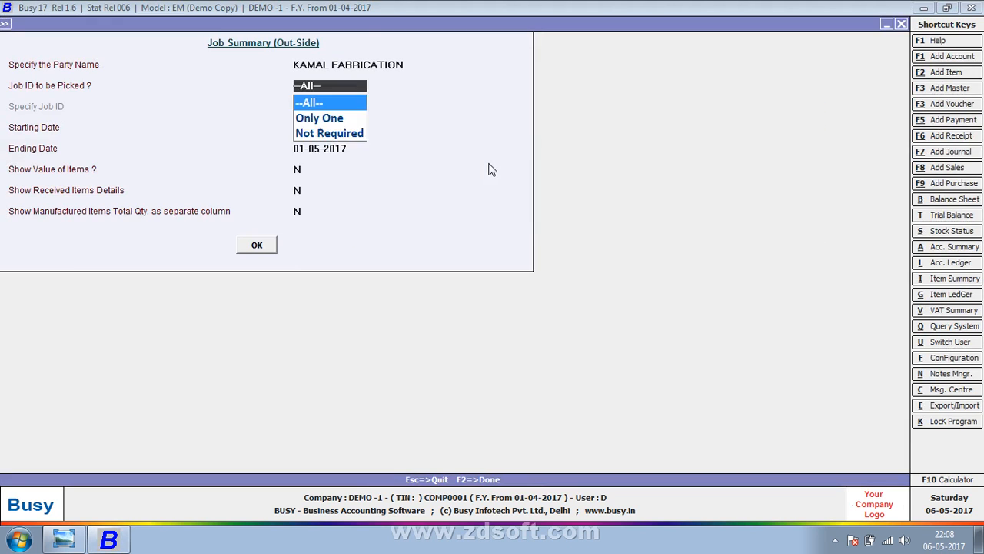
key("Return")
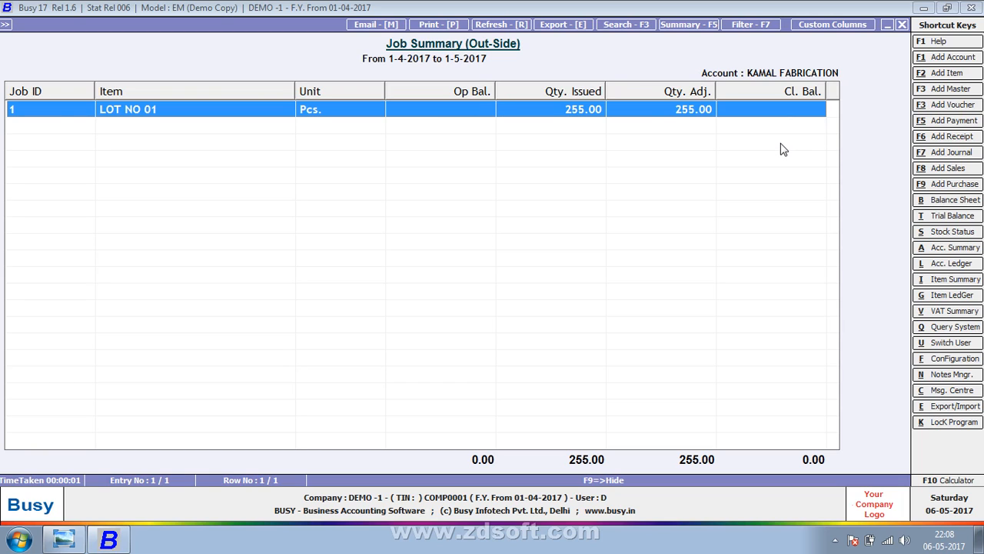
Step: Close the job summary and its report options, returning to the list of out-side job work reports
key("Escape")
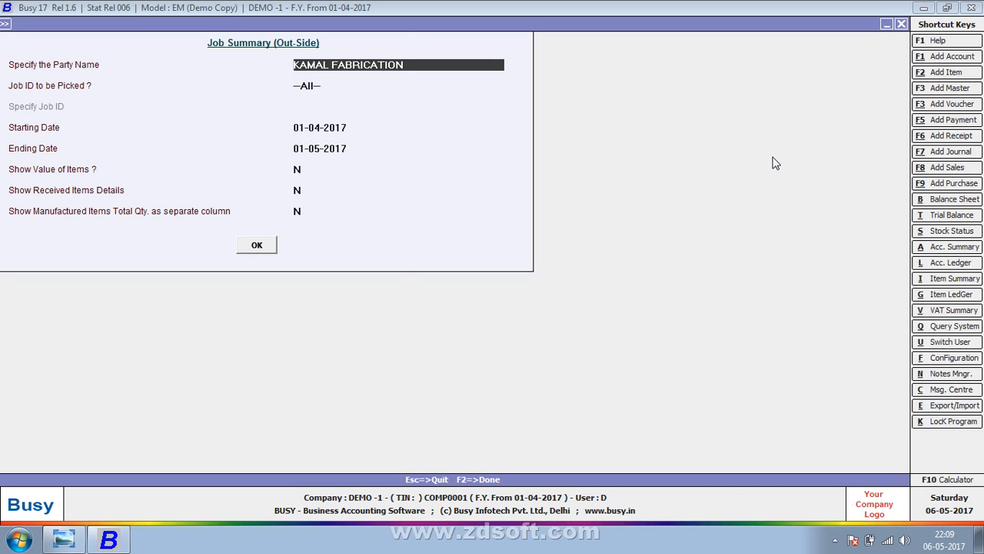
key("Escape")
key("Escape")
key("Escape")
key("Escape")
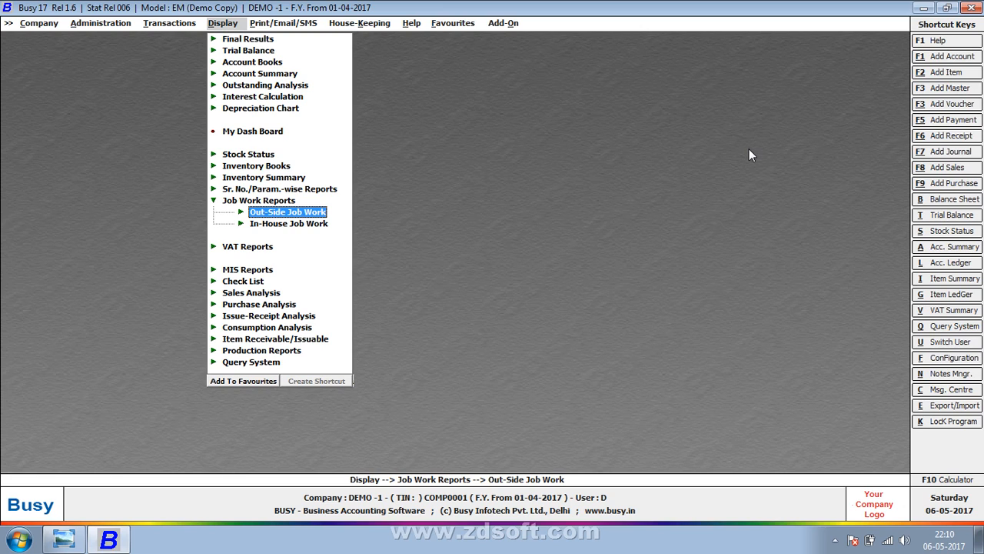
key("Return")
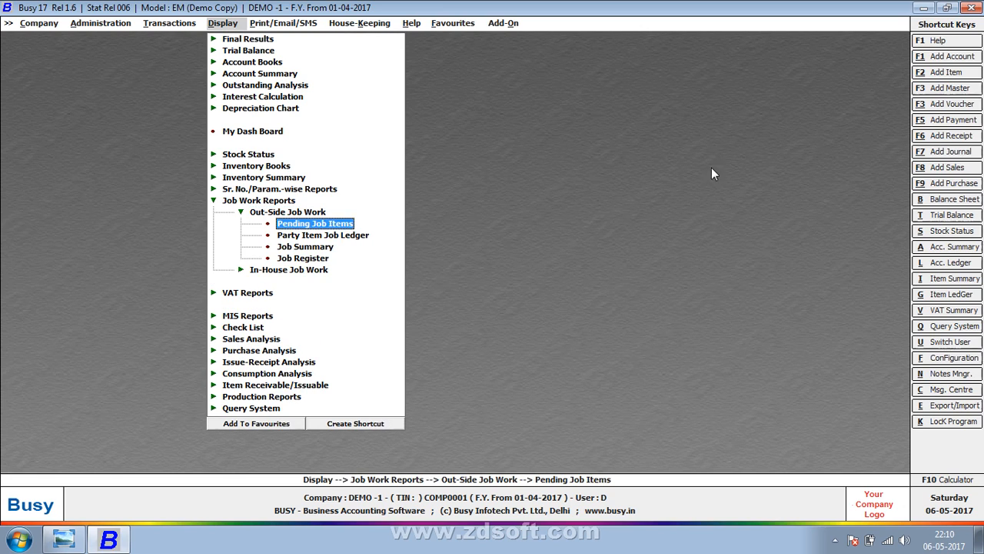
right_click(545, 539)
left_click(608, 473)
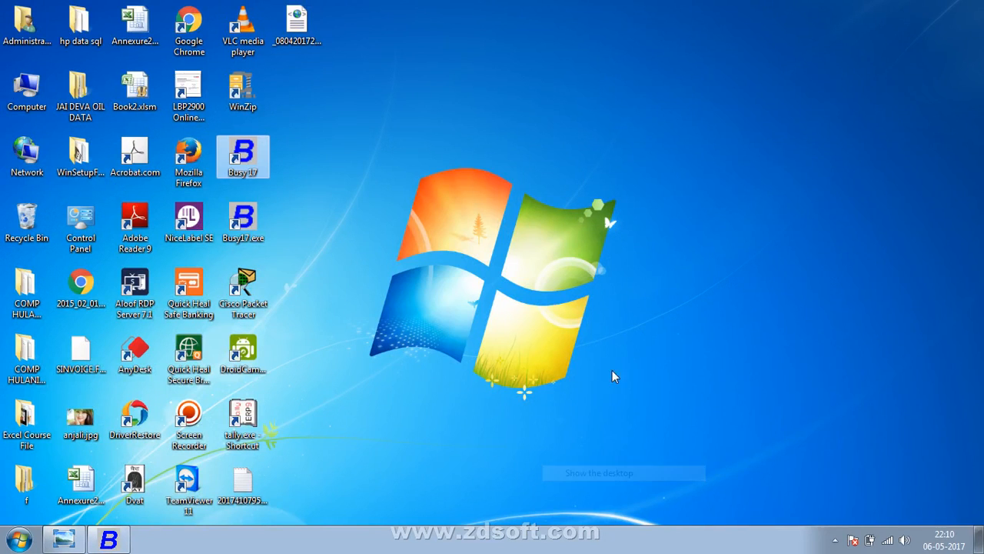
left_click(837, 540)
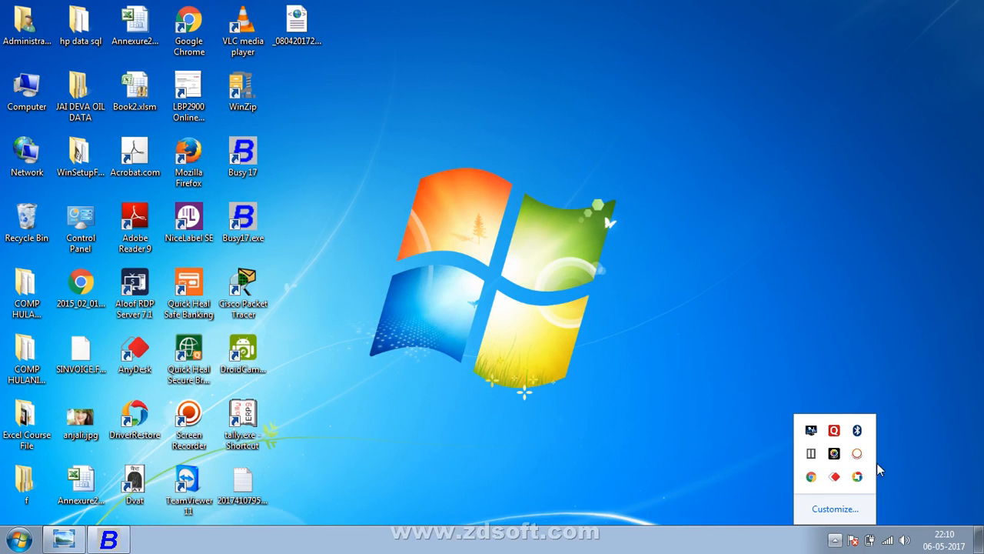
left_click(857, 454)
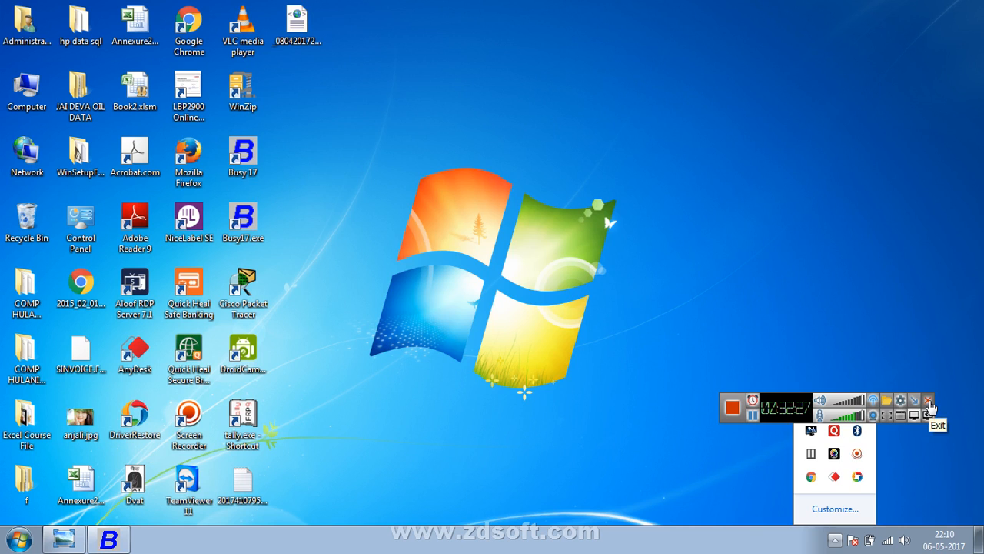
left_click(929, 403)
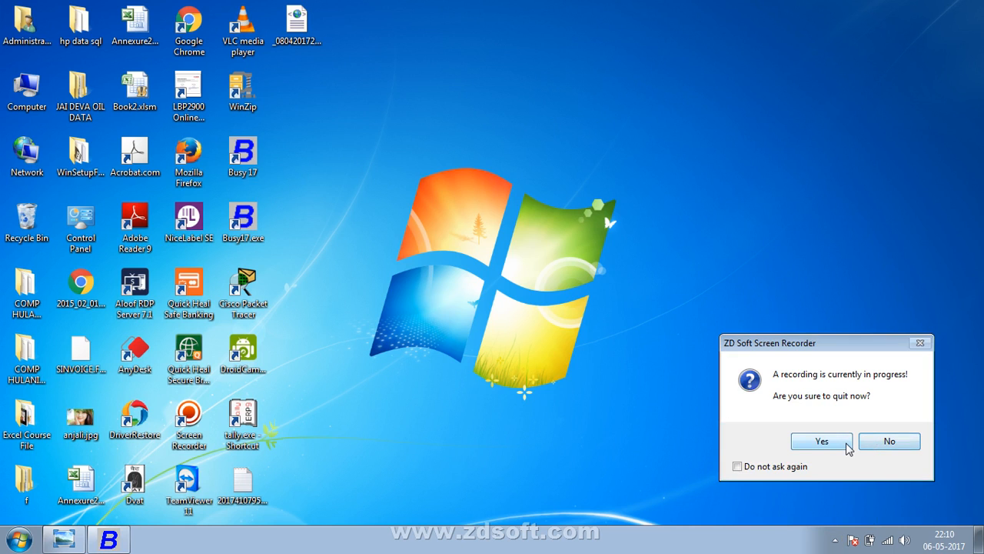